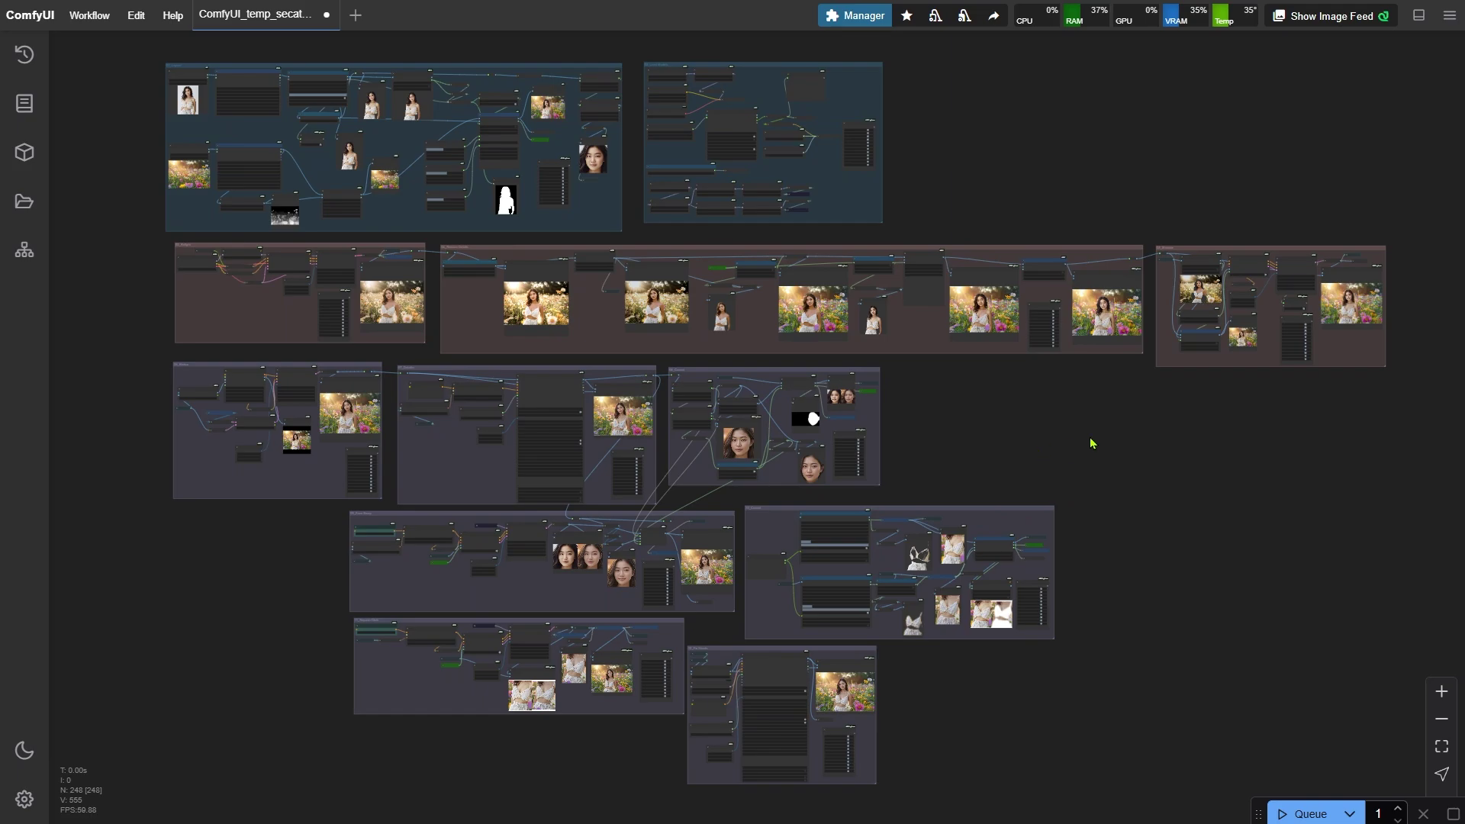
{"action": "scroll", "coordinate": [1083, 489], "scroll_direction": "up", "scroll_amount": 5}
{"action": "scroll", "coordinate": [1155, 500], "scroll_direction": "up", "scroll_amount": 11}
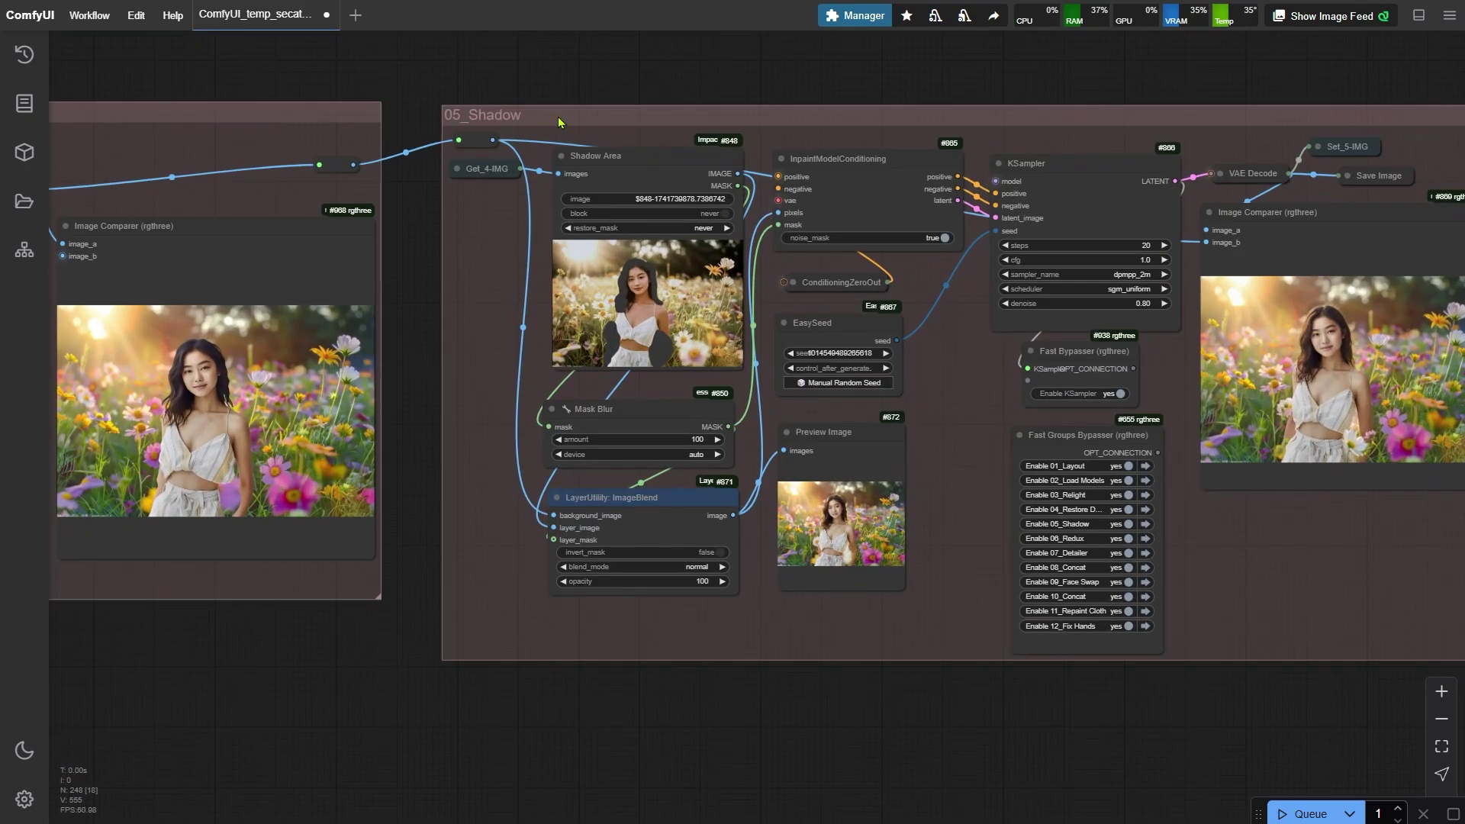
{"action": "left_click", "coordinate": [562, 122]}
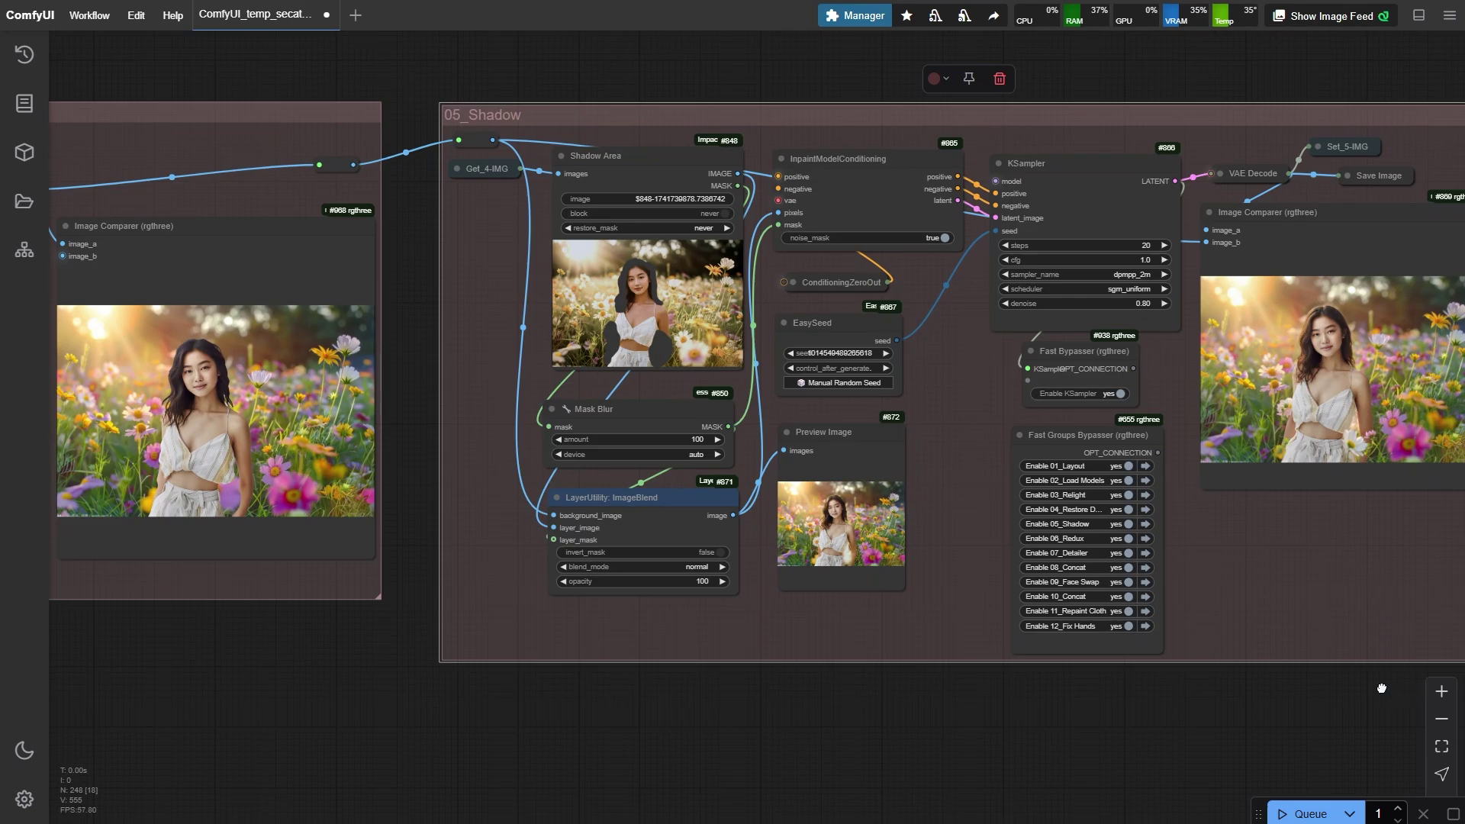
{"action": "left_click_drag", "start_coordinate": [1381, 687], "coordinate": [1117, 739]}
{"action": "scroll", "coordinate": [1198, 405], "scroll_direction": "up", "scroll_amount": 8}
{"action": "left_click_drag", "start_coordinate": [1260, 398], "coordinate": [1366, 417]}
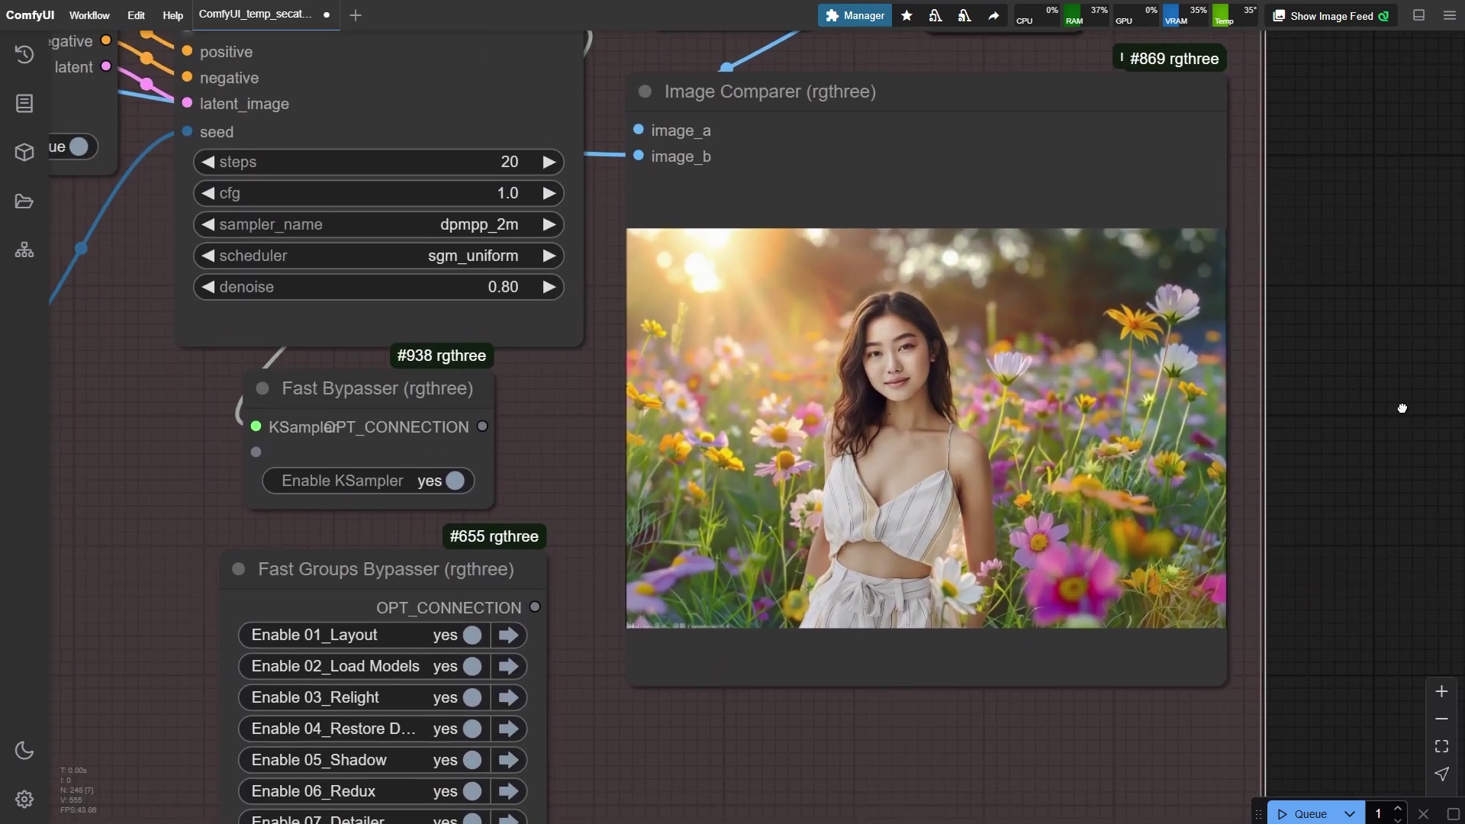
{"action": "scroll", "coordinate": [1439, 399], "scroll_direction": "up", "scroll_amount": 2}
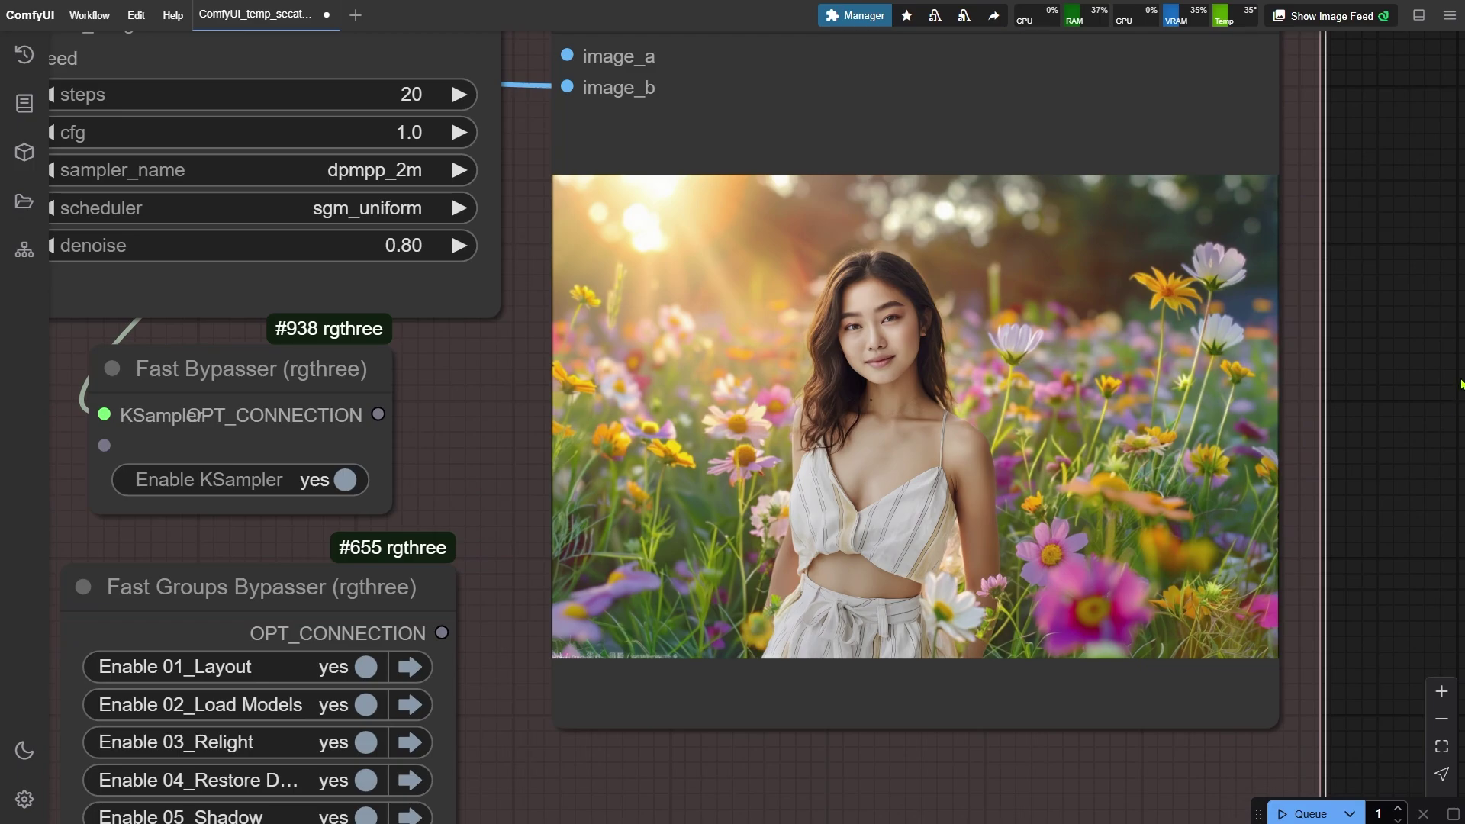
{"action": "scroll", "coordinate": [1446, 400], "scroll_direction": "down", "scroll_amount": 8}
{"action": "left_click", "coordinate": [736, 700]}
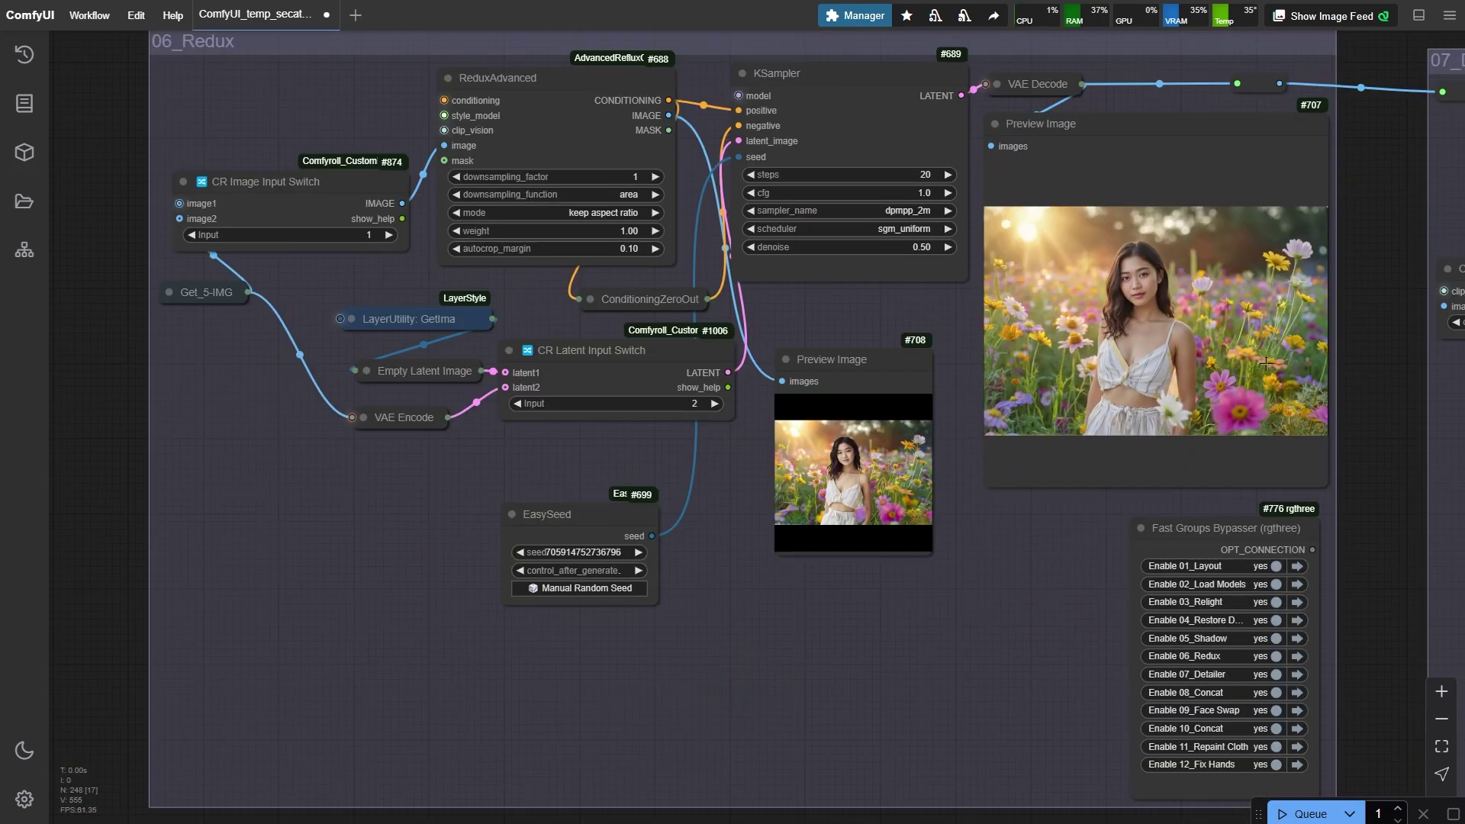
{"action": "scroll", "coordinate": [1265, 364], "scroll_direction": "up", "scroll_amount": 5}
{"action": "left_click_drag", "start_coordinate": [1410, 269], "coordinate": [1142, 449]}
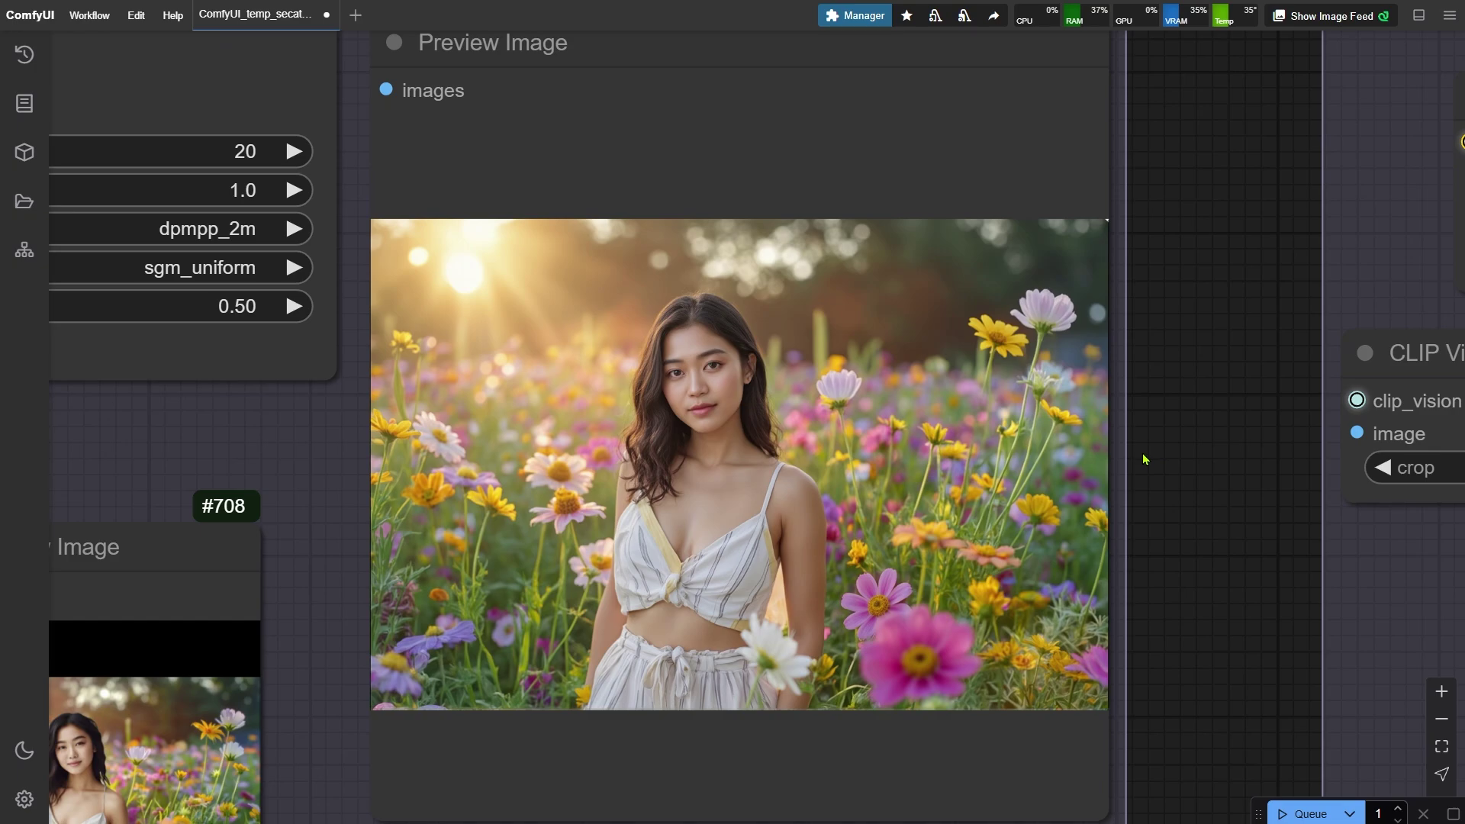
{"action": "scroll", "coordinate": [1142, 458], "scroll_direction": "down", "scroll_amount": 6}
{"action": "scroll", "coordinate": [1190, 393], "scroll_direction": "up", "scroll_amount": 4}
{"action": "left_click_drag", "start_coordinate": [1190, 392], "coordinate": [1080, 558]}
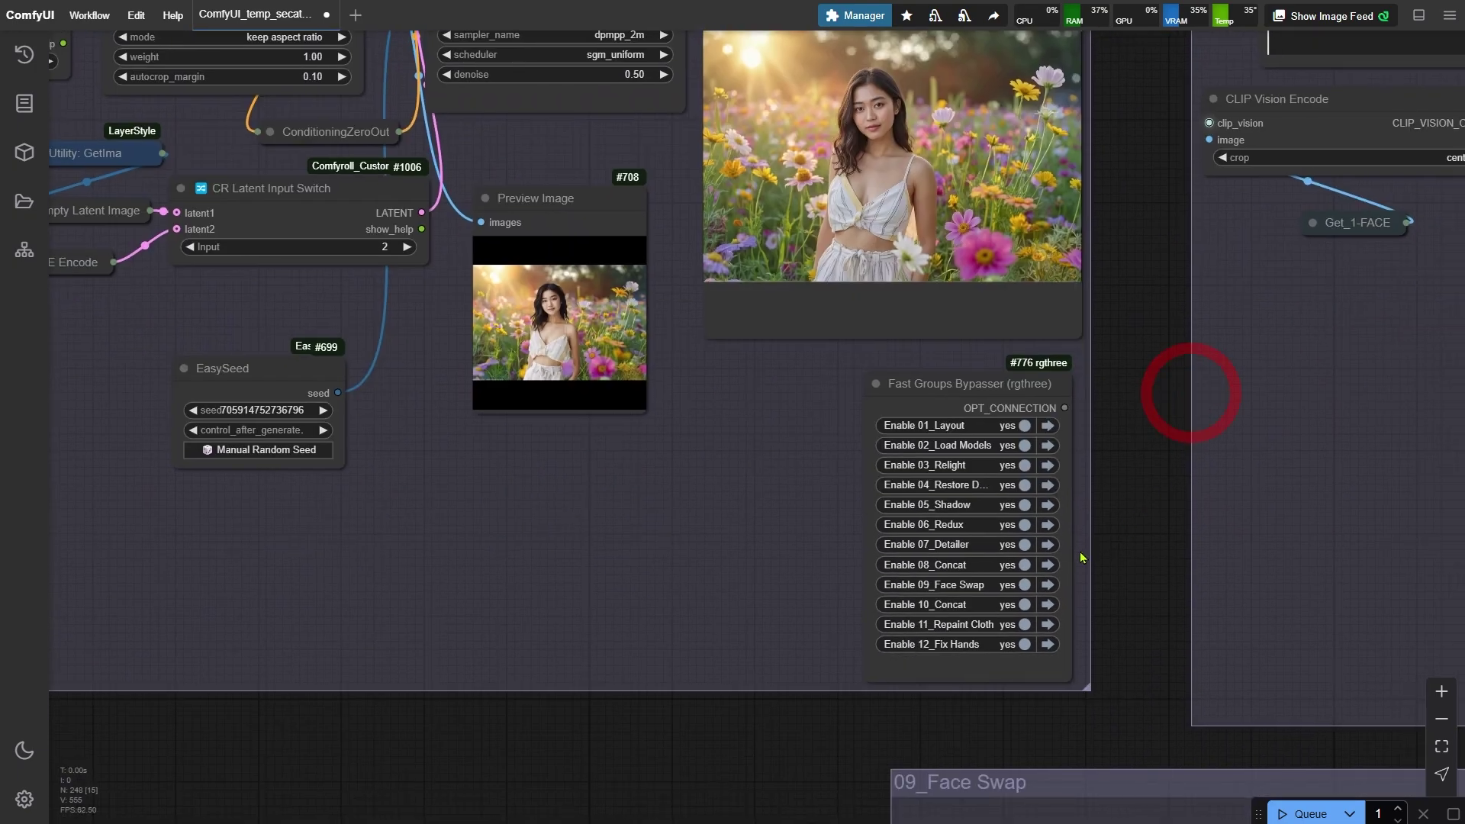
{"action": "left_click", "coordinate": [1047, 584]}
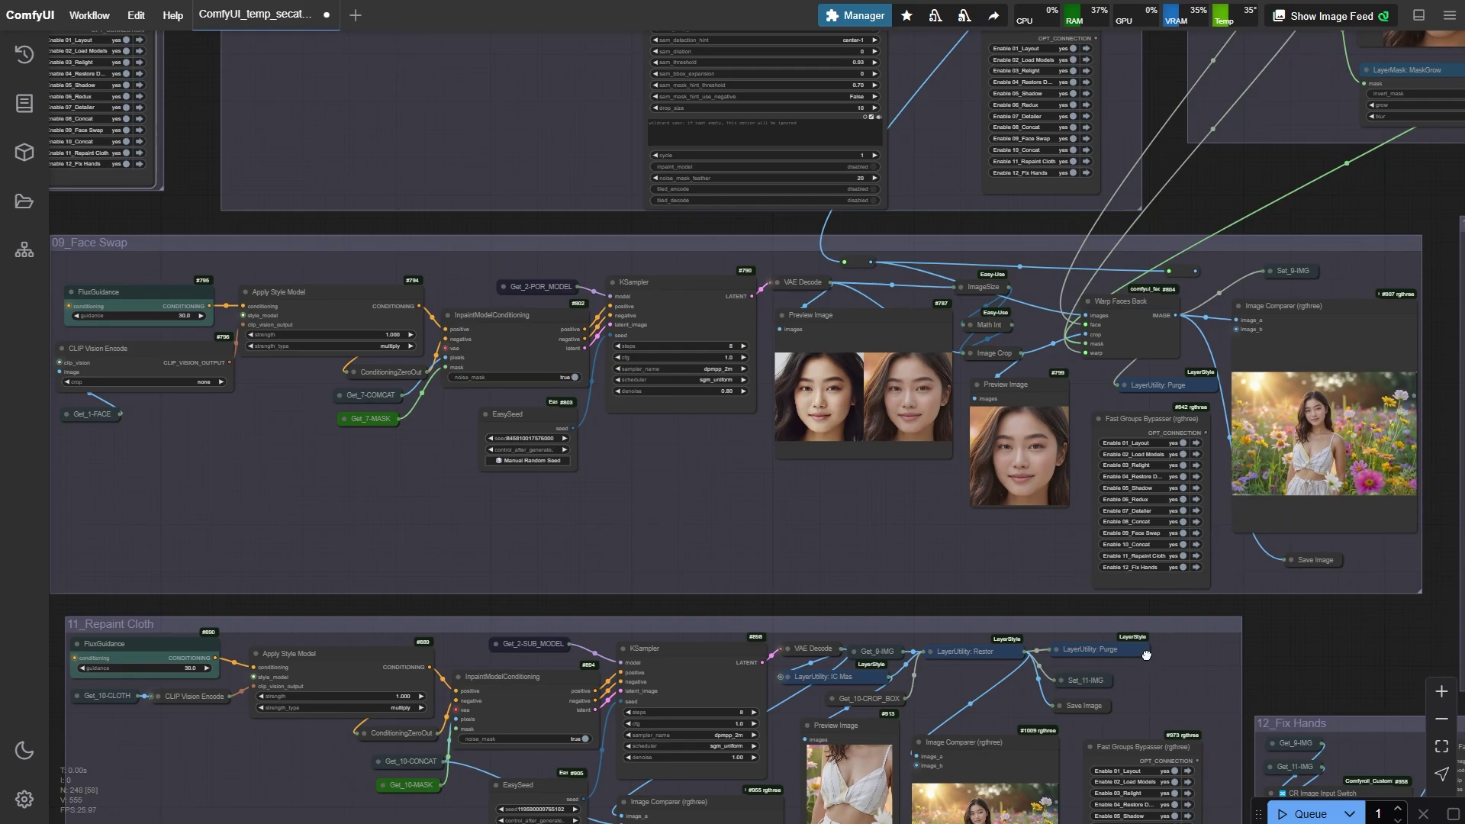
{"action": "scroll", "coordinate": [1146, 654], "scroll_direction": "up", "scroll_amount": 15}
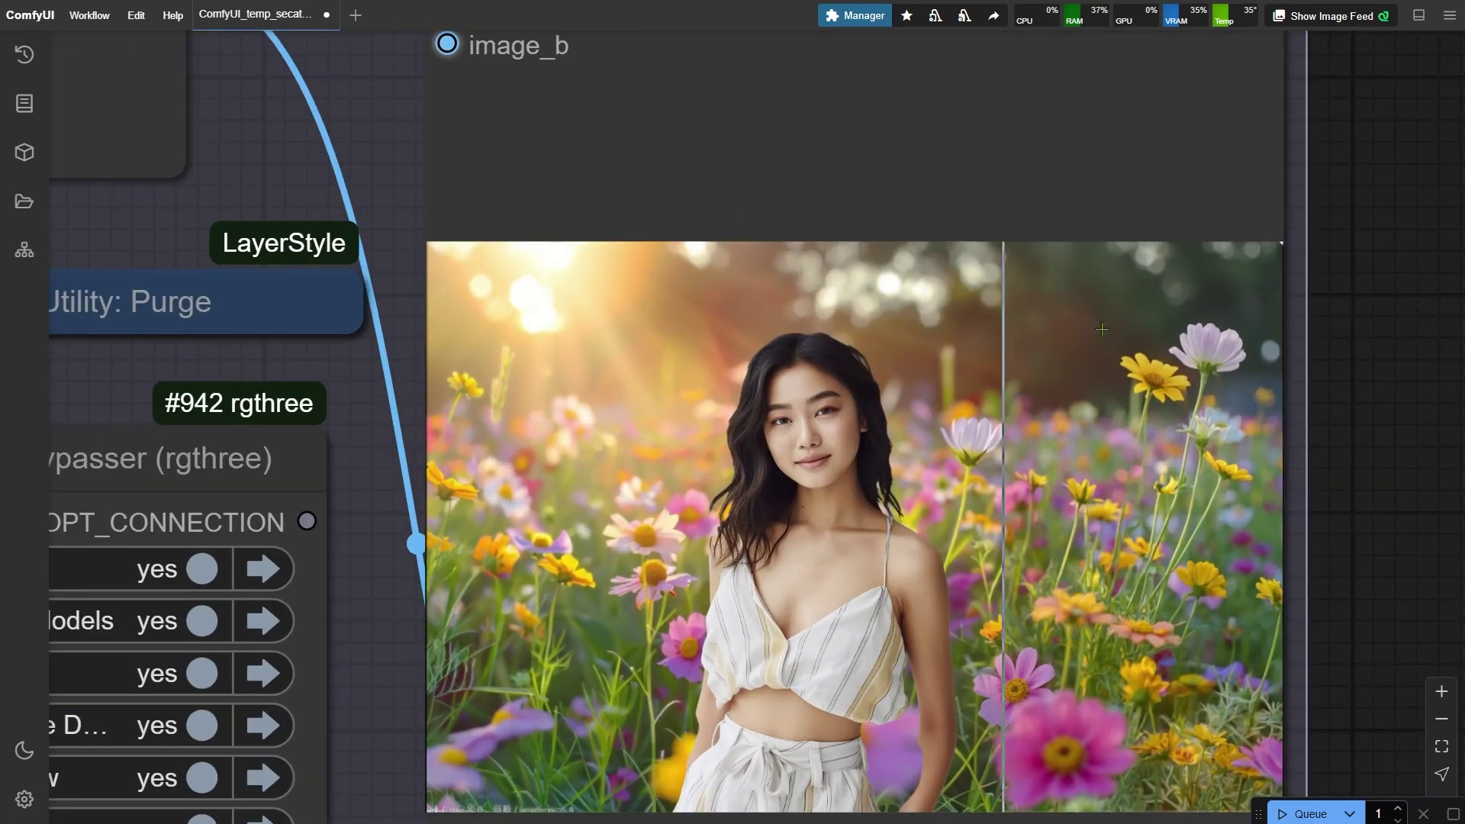
{"action": "scroll", "coordinate": [1101, 329], "scroll_direction": "down", "scroll_amount": 2}
{"action": "scroll", "coordinate": [1068, 580], "scroll_direction": "up", "scroll_amount": 2}
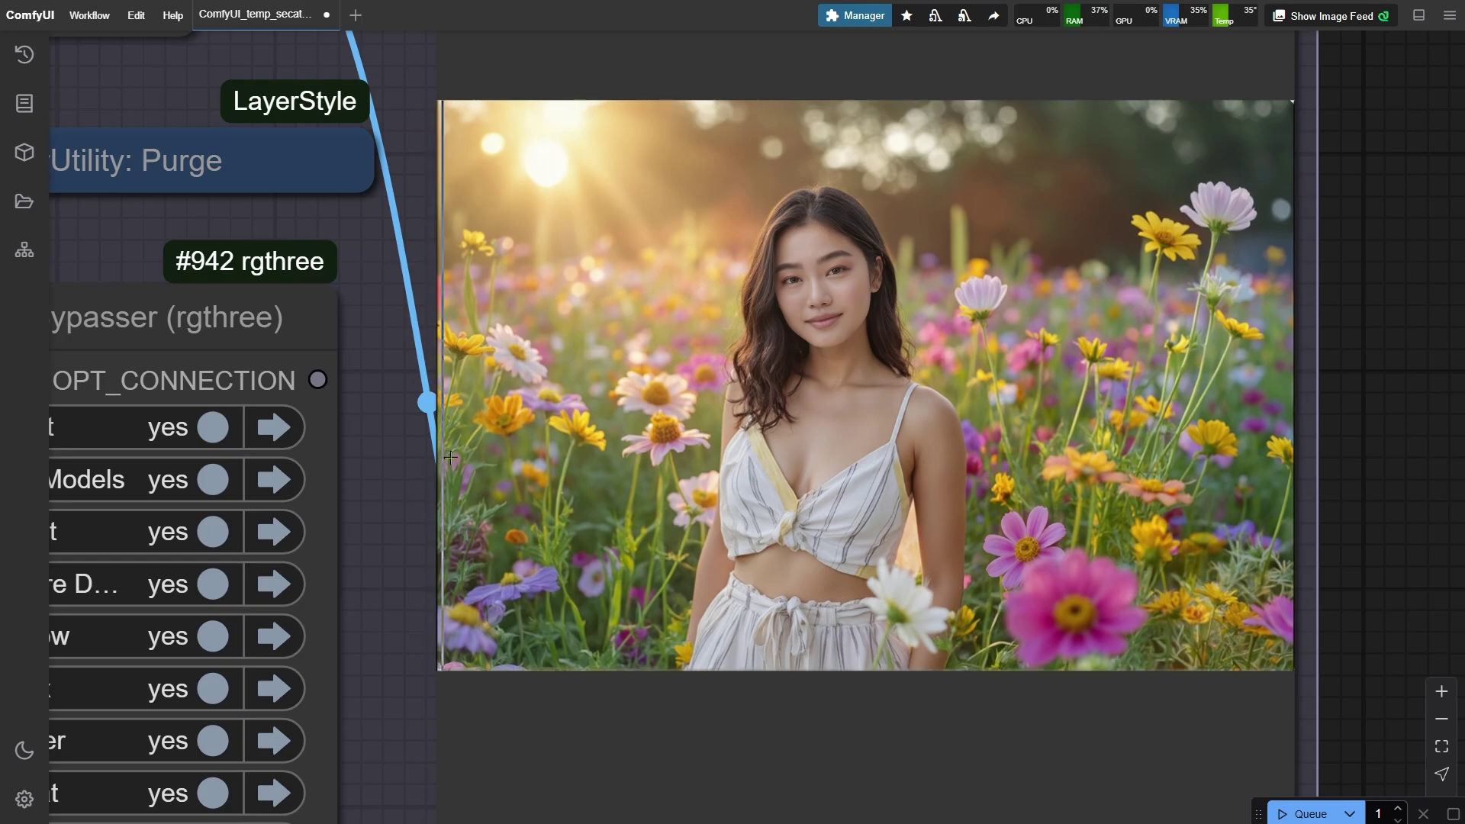
{"action": "scroll", "coordinate": [450, 458], "scroll_direction": "down", "scroll_amount": 5}
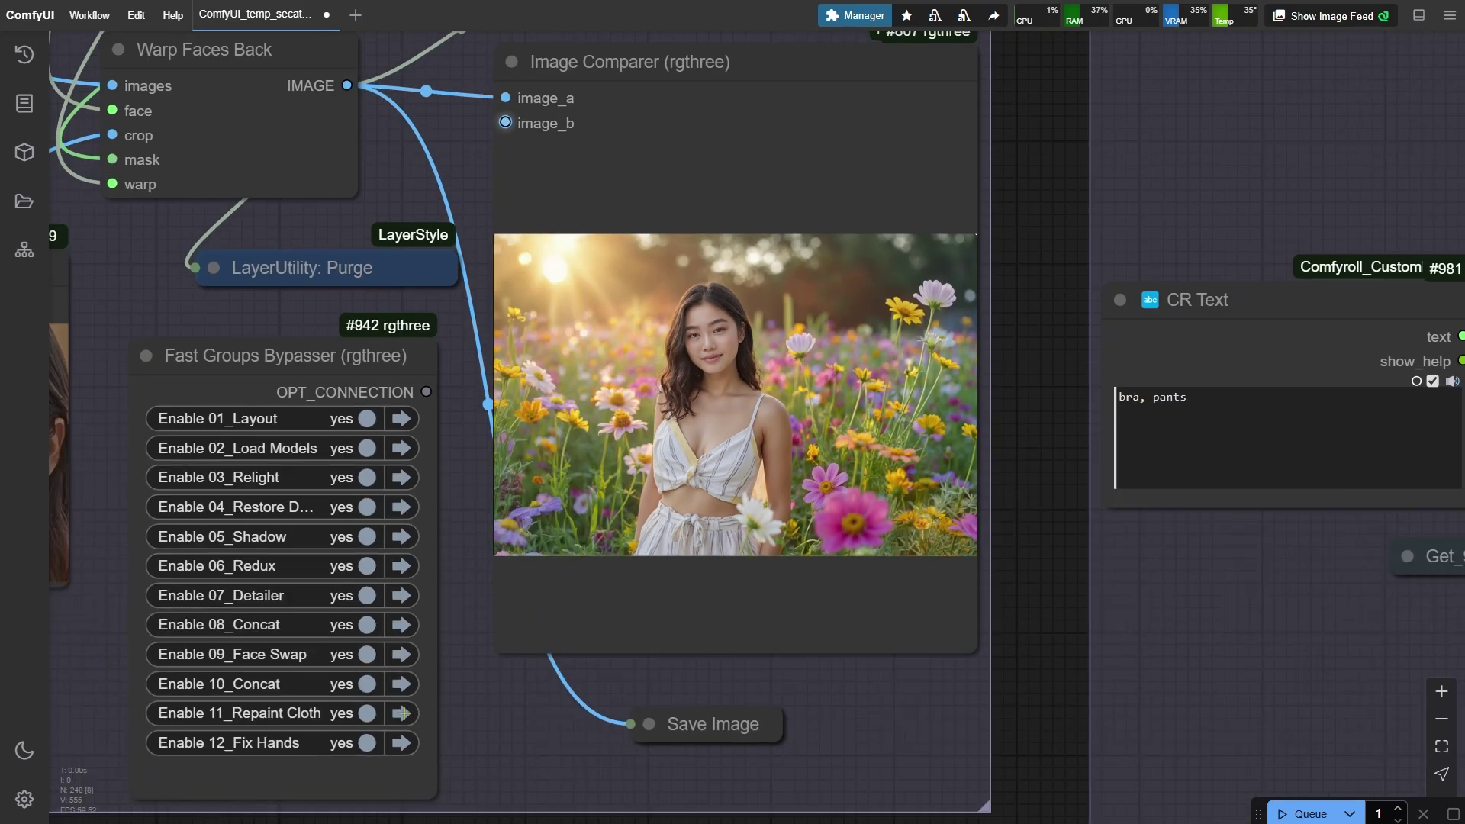
{"action": "left_click", "coordinate": [401, 713]}
{"action": "scroll", "coordinate": [1254, 444], "scroll_direction": "up", "scroll_amount": 3}
{"action": "scroll", "coordinate": [1254, 444], "scroll_direction": "up", "scroll_amount": 20}
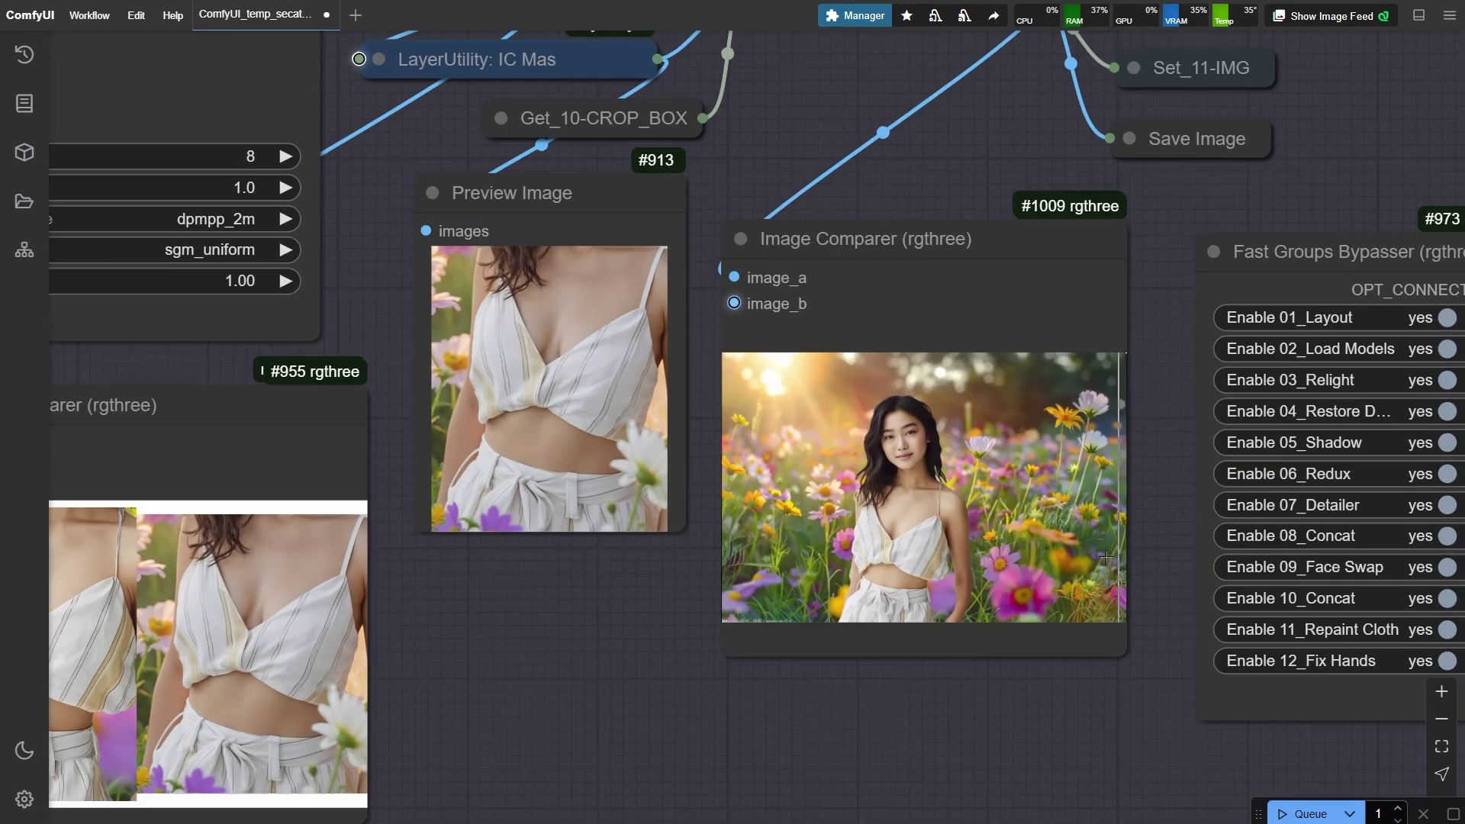
{"action": "scroll", "coordinate": [423, 476], "scroll_direction": "down", "scroll_amount": 2}
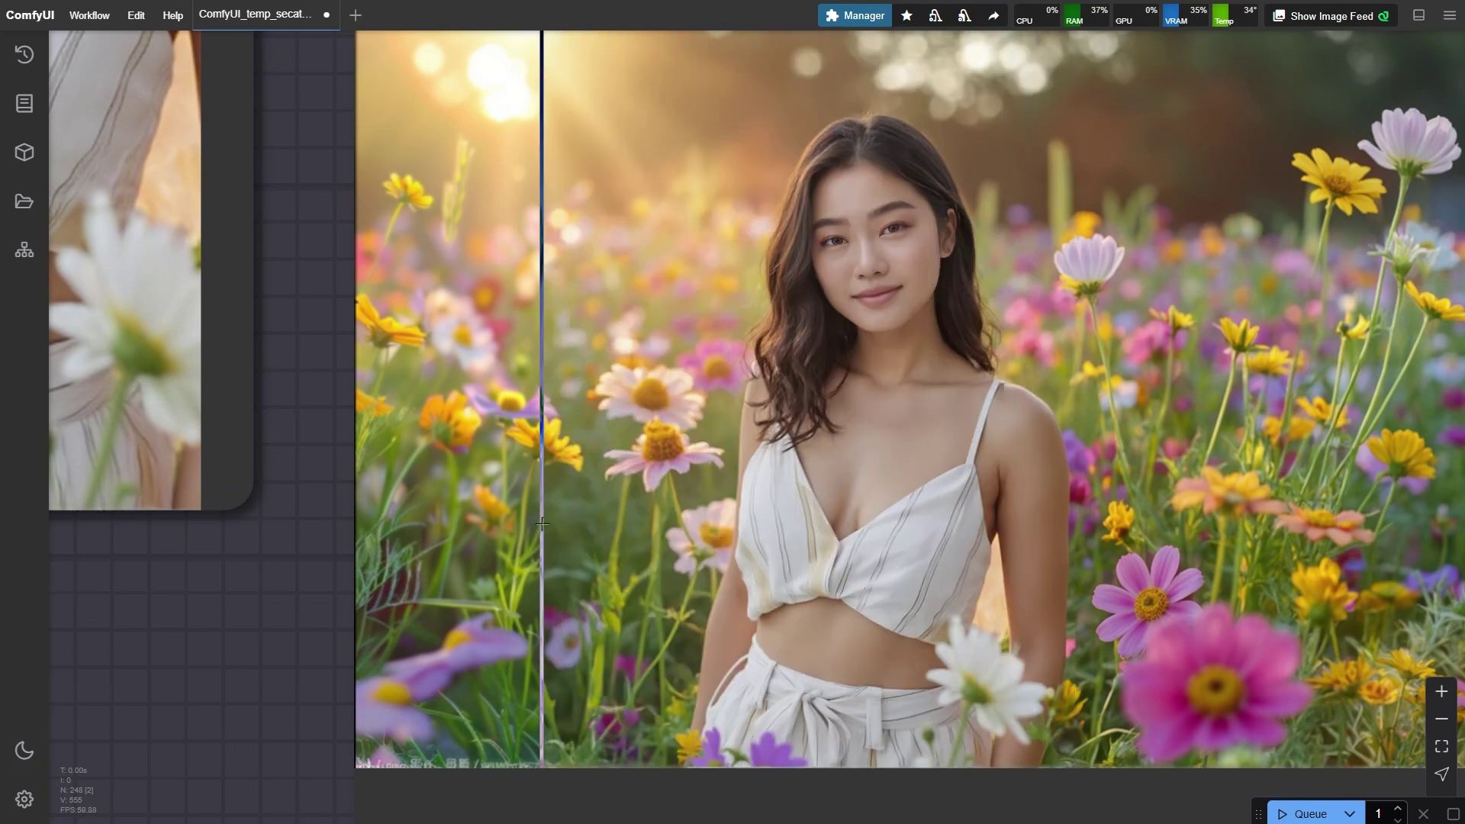
{"action": "scroll", "coordinate": [542, 524], "scroll_direction": "down", "scroll_amount": 8}
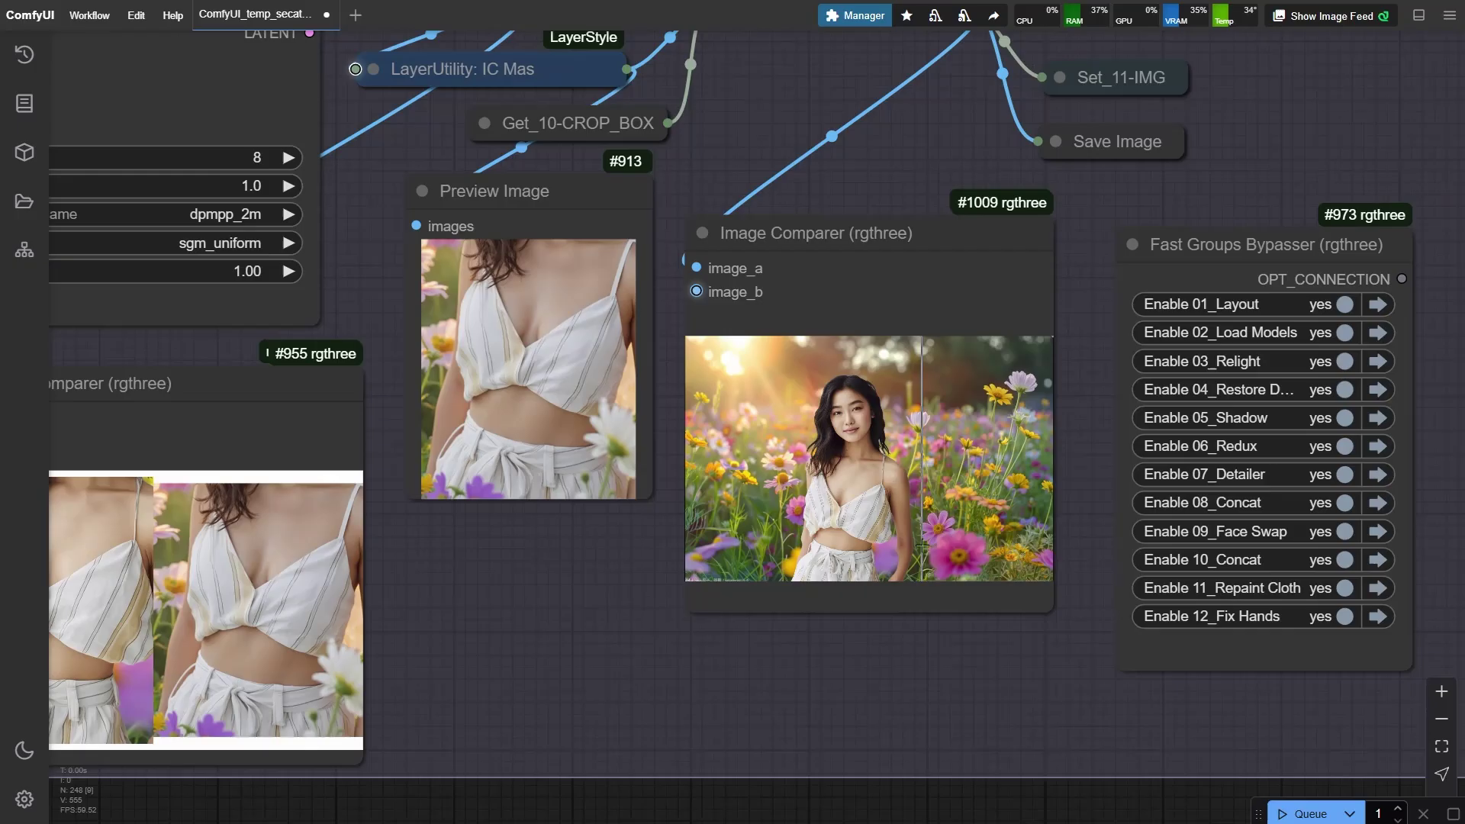
{"action": "scroll", "coordinate": [809, 679], "scroll_direction": "up", "scroll_amount": 2}
In the Fast Groups Bypasser, set groups 12_Fix Hands down to 03_Relight to no.
{"action": "scroll", "coordinate": [809, 679], "scroll_direction": "down", "scroll_amount": 6}
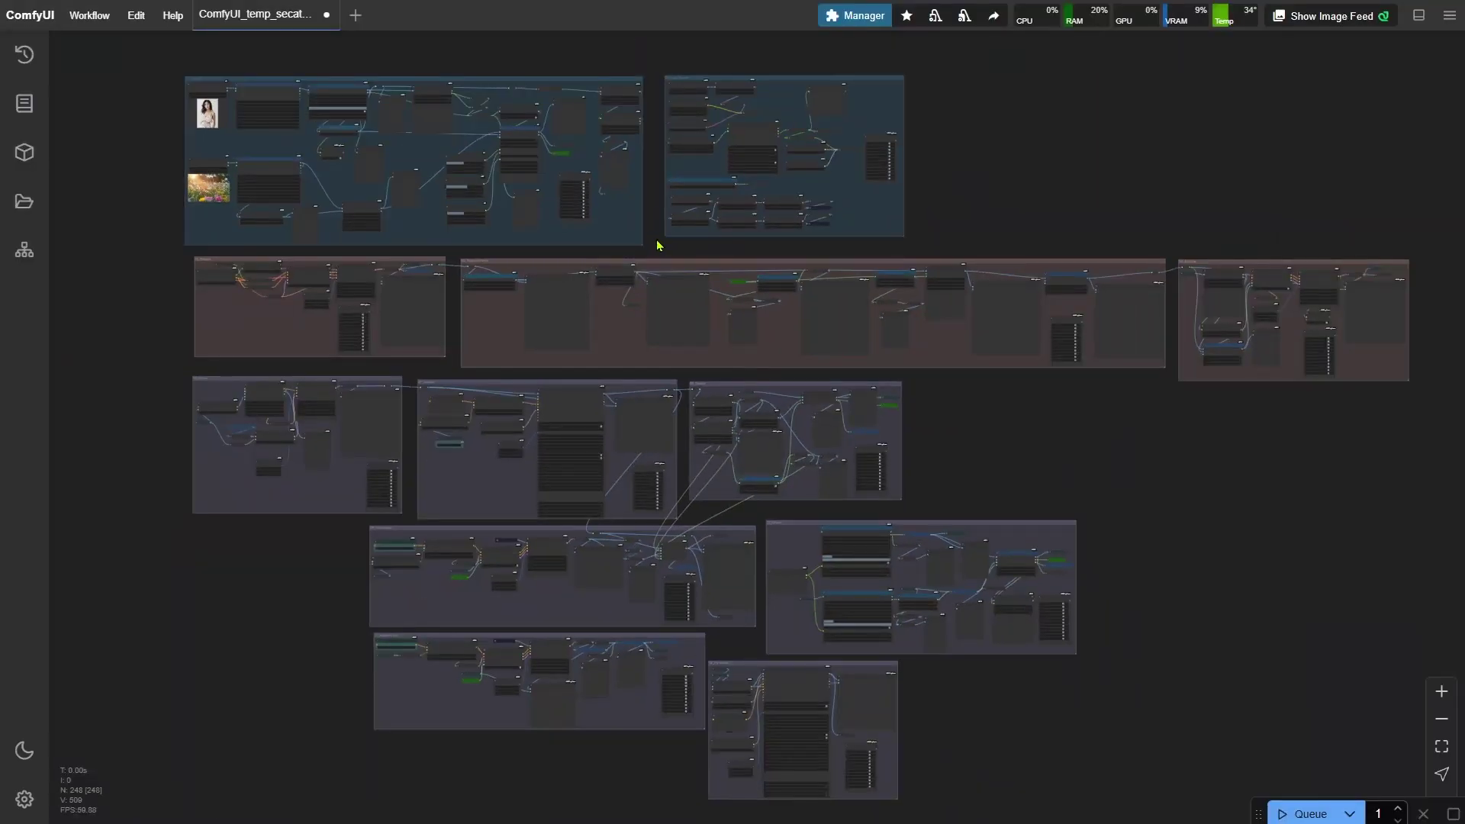
{"action": "left_click_drag", "start_coordinate": [618, 190], "coordinate": [969, 474]}
{"action": "scroll", "coordinate": [969, 475], "scroll_direction": "up", "scroll_amount": 10}
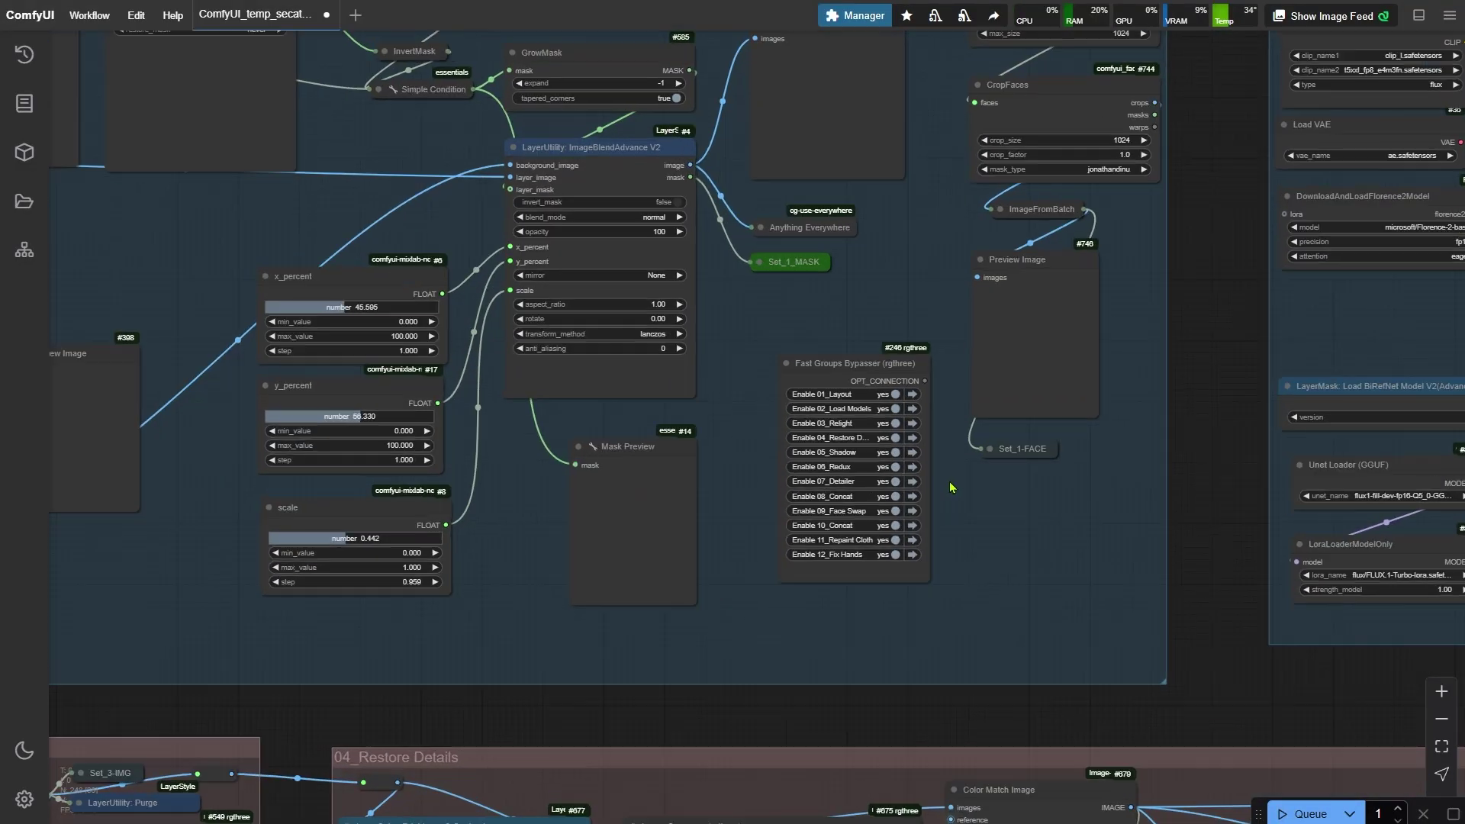
{"action": "scroll", "coordinate": [951, 487], "scroll_direction": "up", "scroll_amount": 3}
{"action": "left_click", "coordinate": [870, 578]}
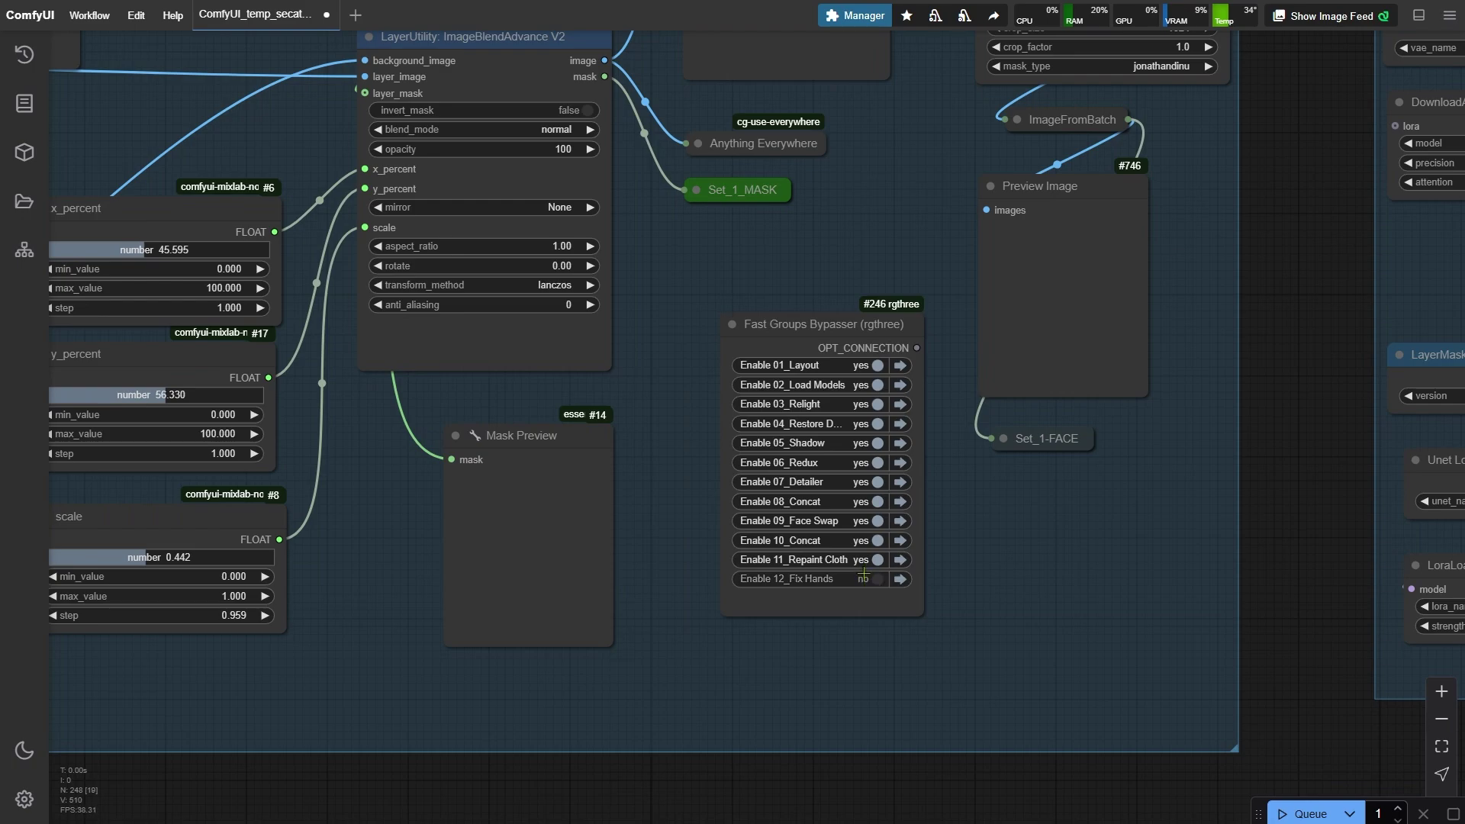
{"action": "left_click", "coordinate": [870, 560]}
{"action": "left_click", "coordinate": [870, 540]}
{"action": "left_click", "coordinate": [865, 520]}
{"action": "left_click", "coordinate": [864, 501]}
{"action": "left_click", "coordinate": [862, 481]}
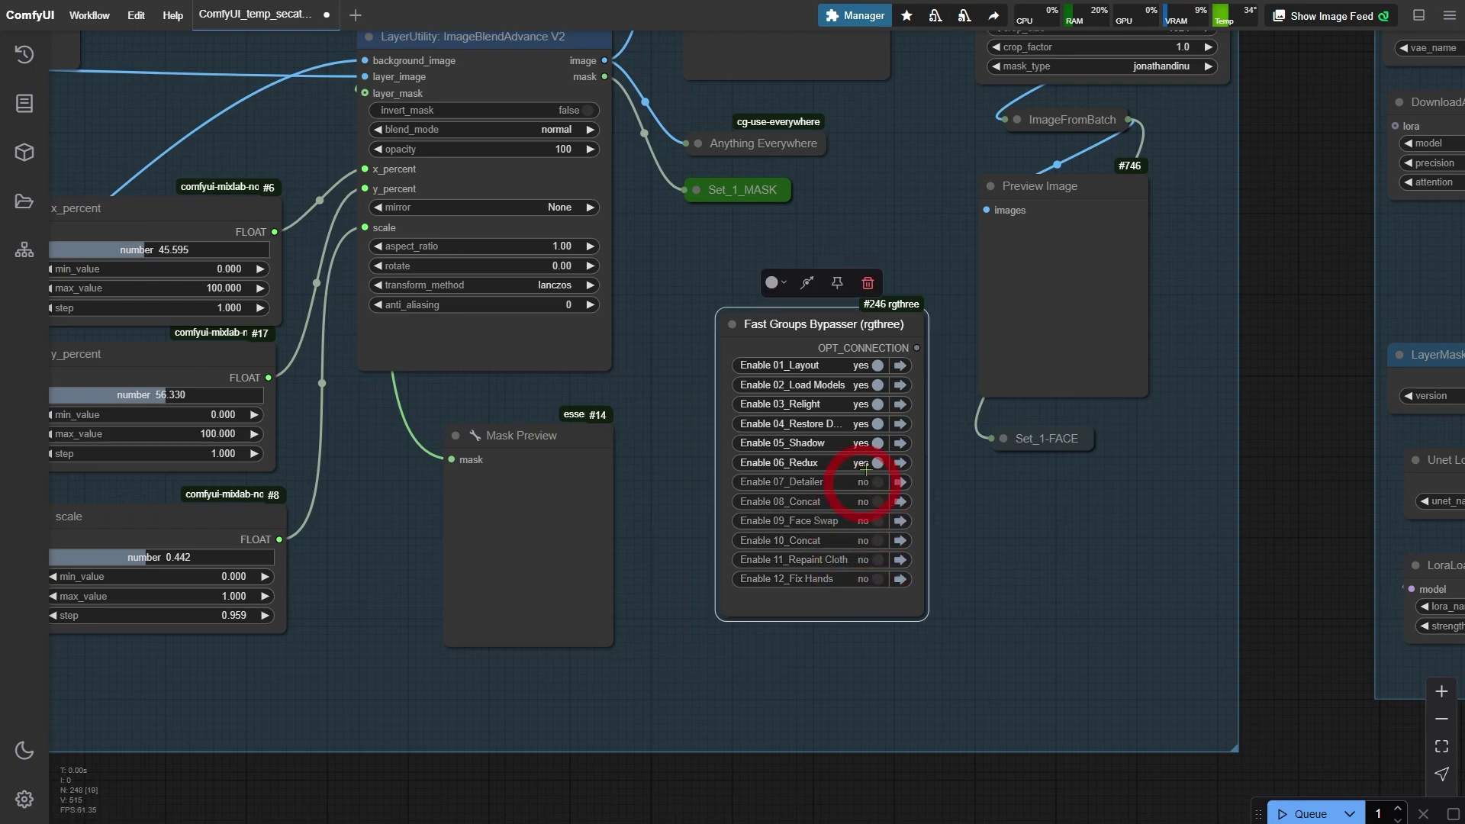
{"action": "left_click", "coordinate": [862, 462]}
{"action": "left_click", "coordinate": [860, 442]}
{"action": "left_click", "coordinate": [858, 423]}
{"action": "left_click", "coordinate": [860, 405]}
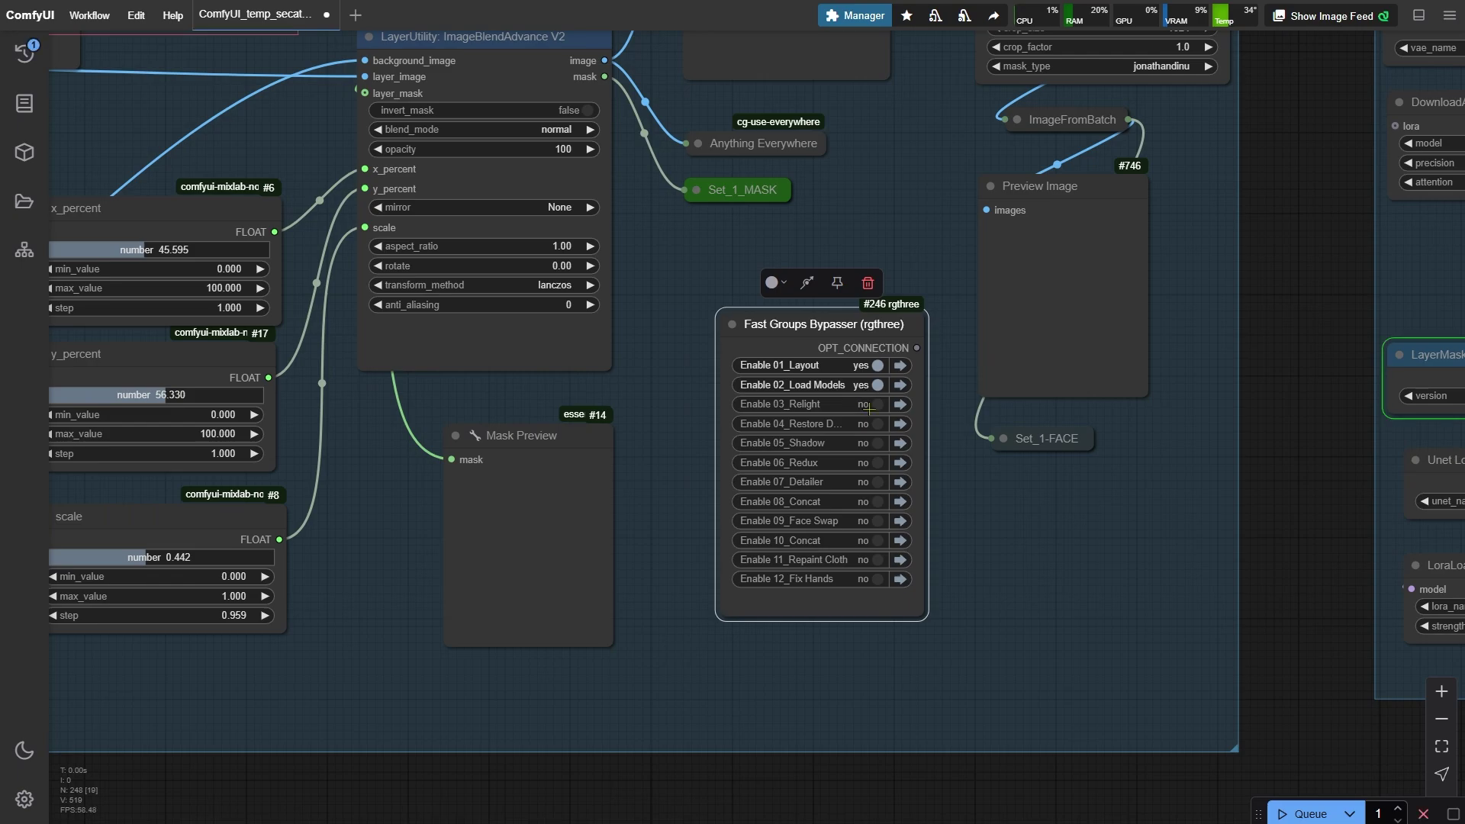
Pan to the 01_Layout group to view its images.
{"action": "scroll", "coordinate": [1244, 515], "scroll_direction": "down", "scroll_amount": 3}
{"action": "scroll", "coordinate": [1244, 515], "scroll_direction": "down", "scroll_amount": 2}
{"action": "left_click_drag", "start_coordinate": [507, 337], "coordinate": [909, 353]}
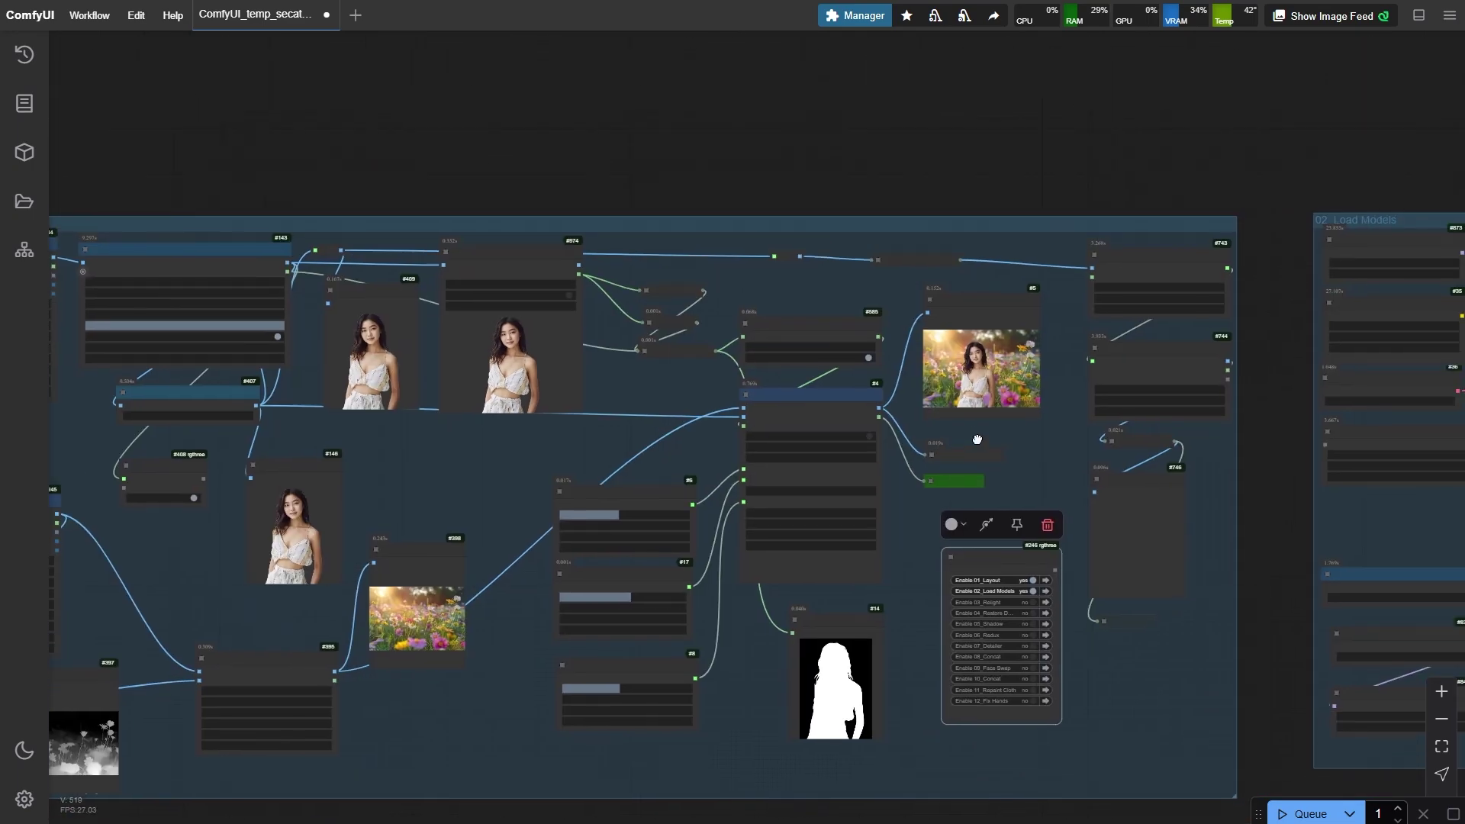
{"action": "scroll", "coordinate": [977, 440], "scroll_direction": "up", "scroll_amount": 15}
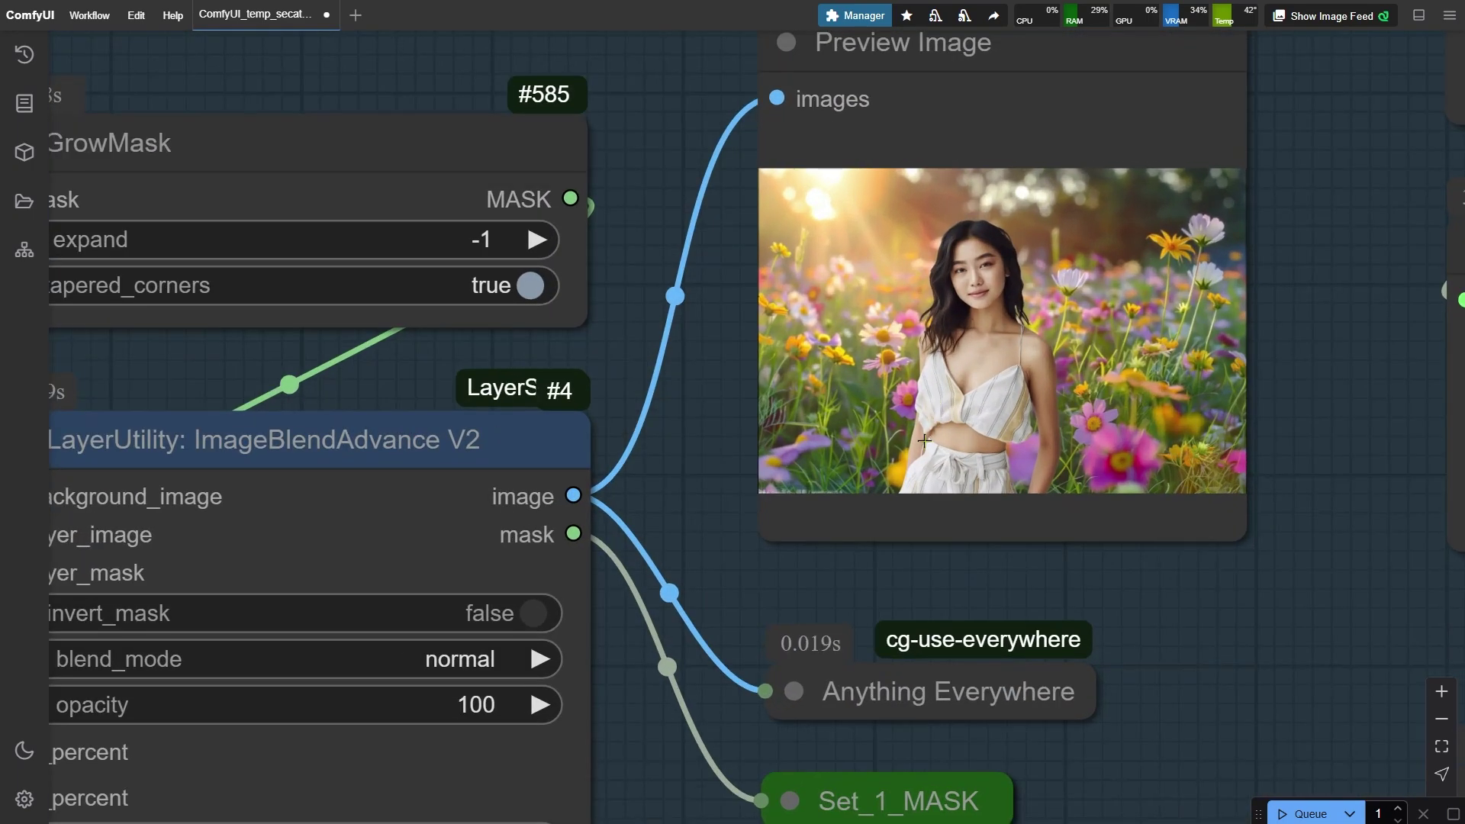
{"action": "left_click_drag", "start_coordinate": [735, 566], "coordinate": [956, 352]}
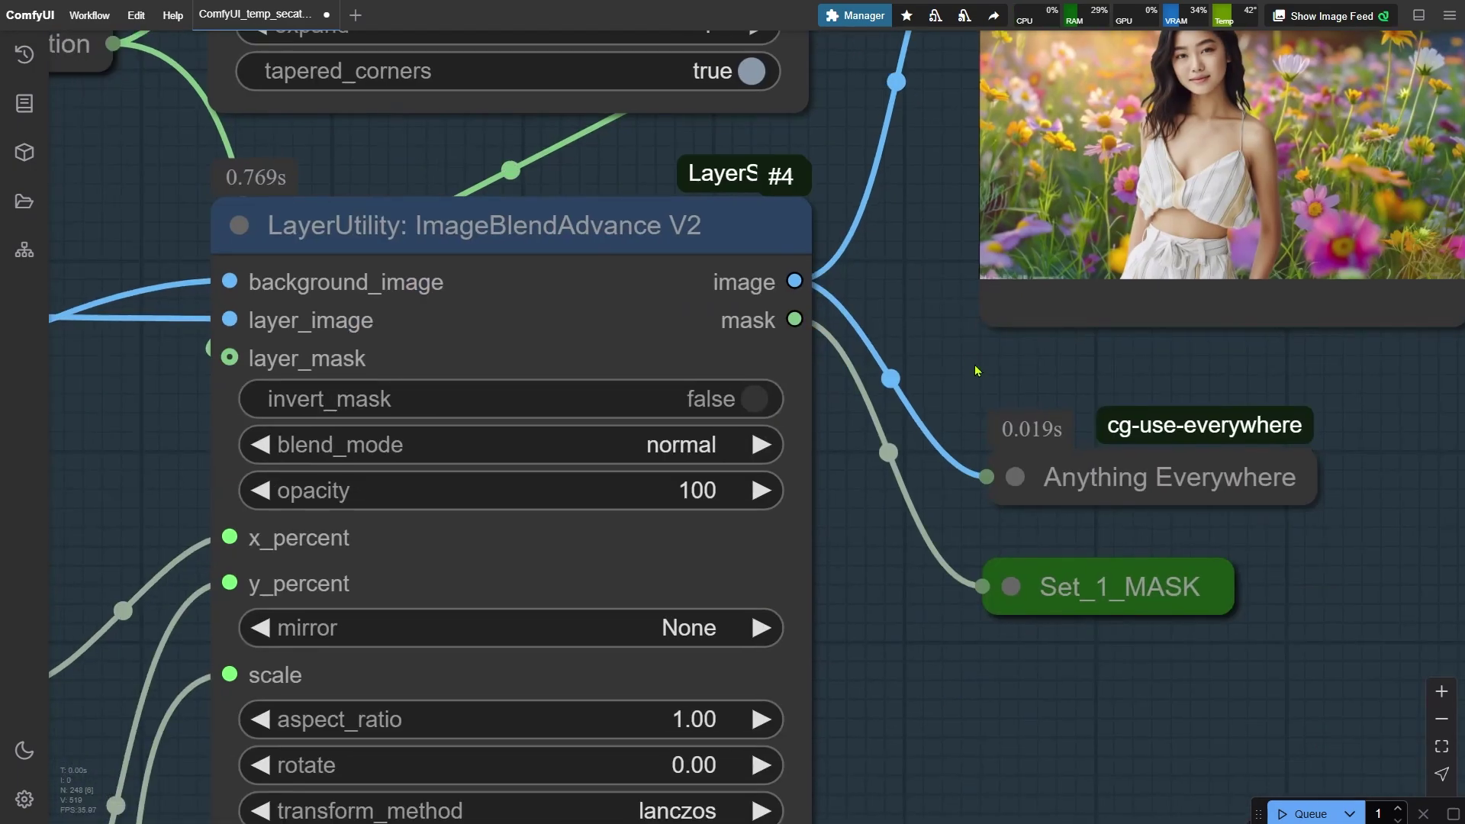
{"action": "scroll", "coordinate": [975, 388], "scroll_direction": "down", "scroll_amount": 3}
{"action": "left_click", "coordinate": [730, 329]}
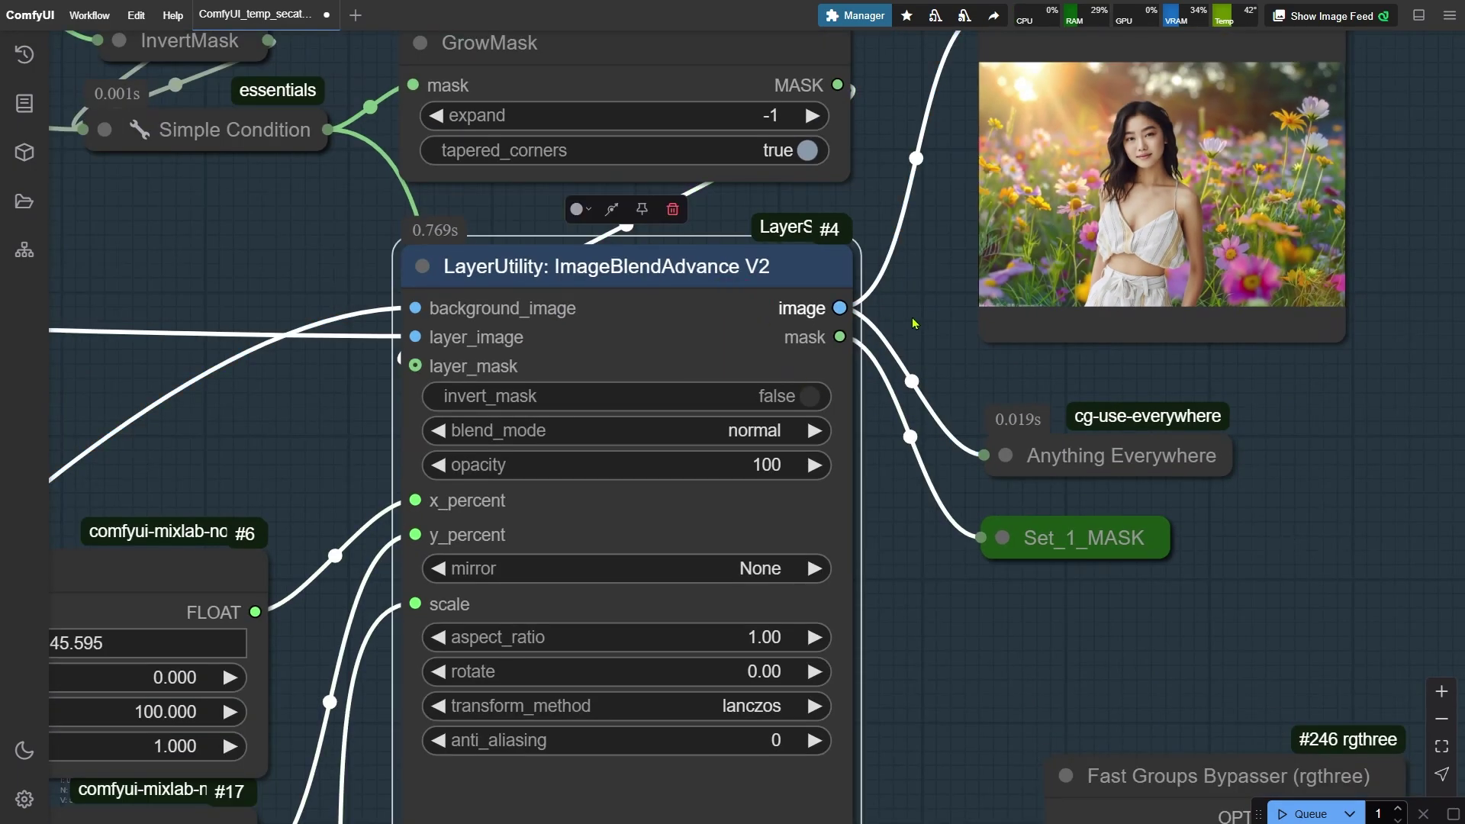
{"action": "scroll", "coordinate": [882, 316], "scroll_direction": "down", "scroll_amount": 5}
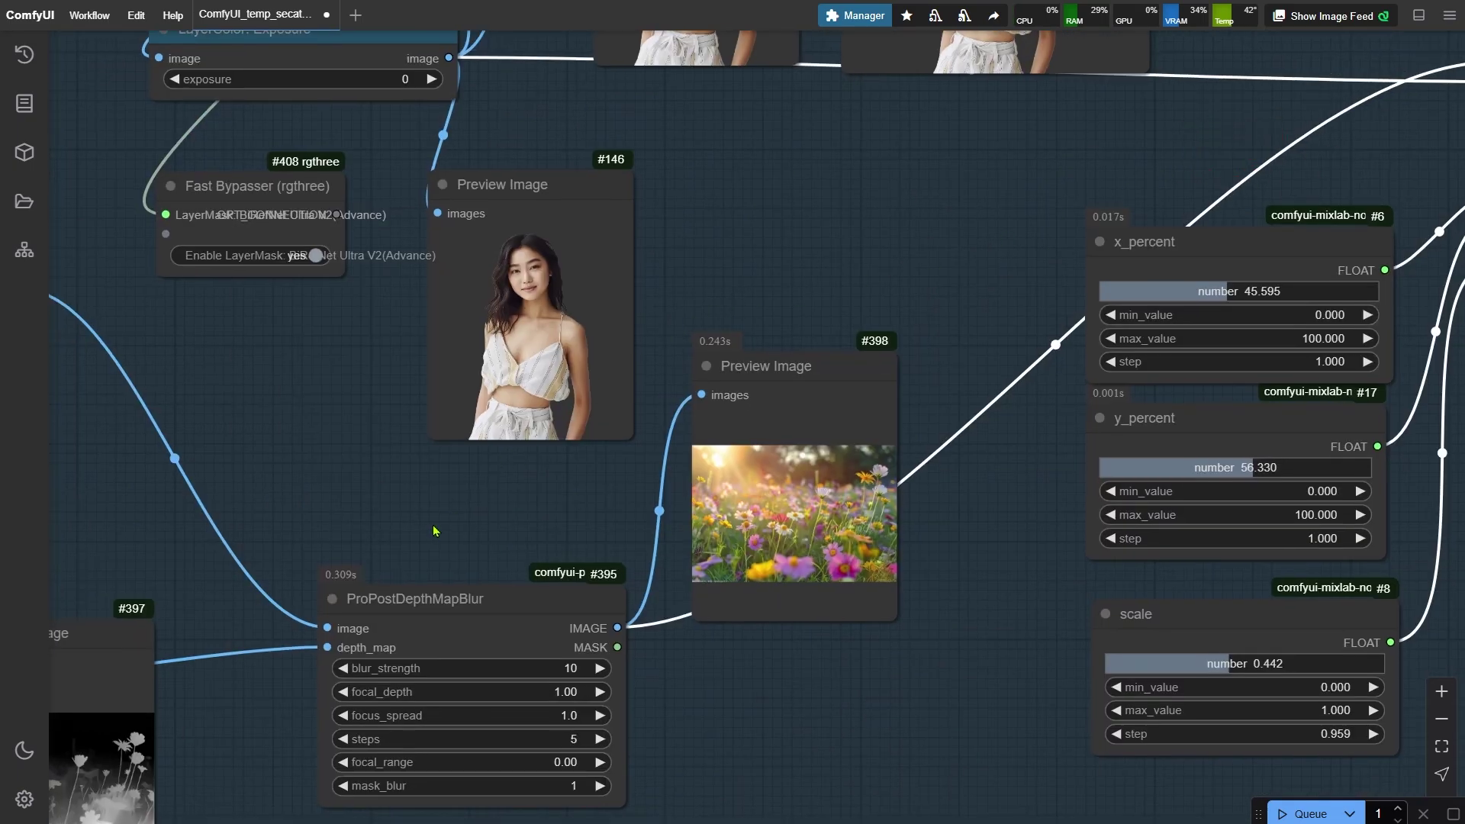
{"action": "left_click_drag", "start_coordinate": [433, 531], "coordinate": [599, 278]}
{"action": "scroll", "coordinate": [610, 397], "scroll_direction": "up", "scroll_amount": 1}
{"action": "left_click", "coordinate": [622, 388]}
{"action": "left_click_drag", "start_coordinate": [365, 359], "coordinate": [602, 328]}
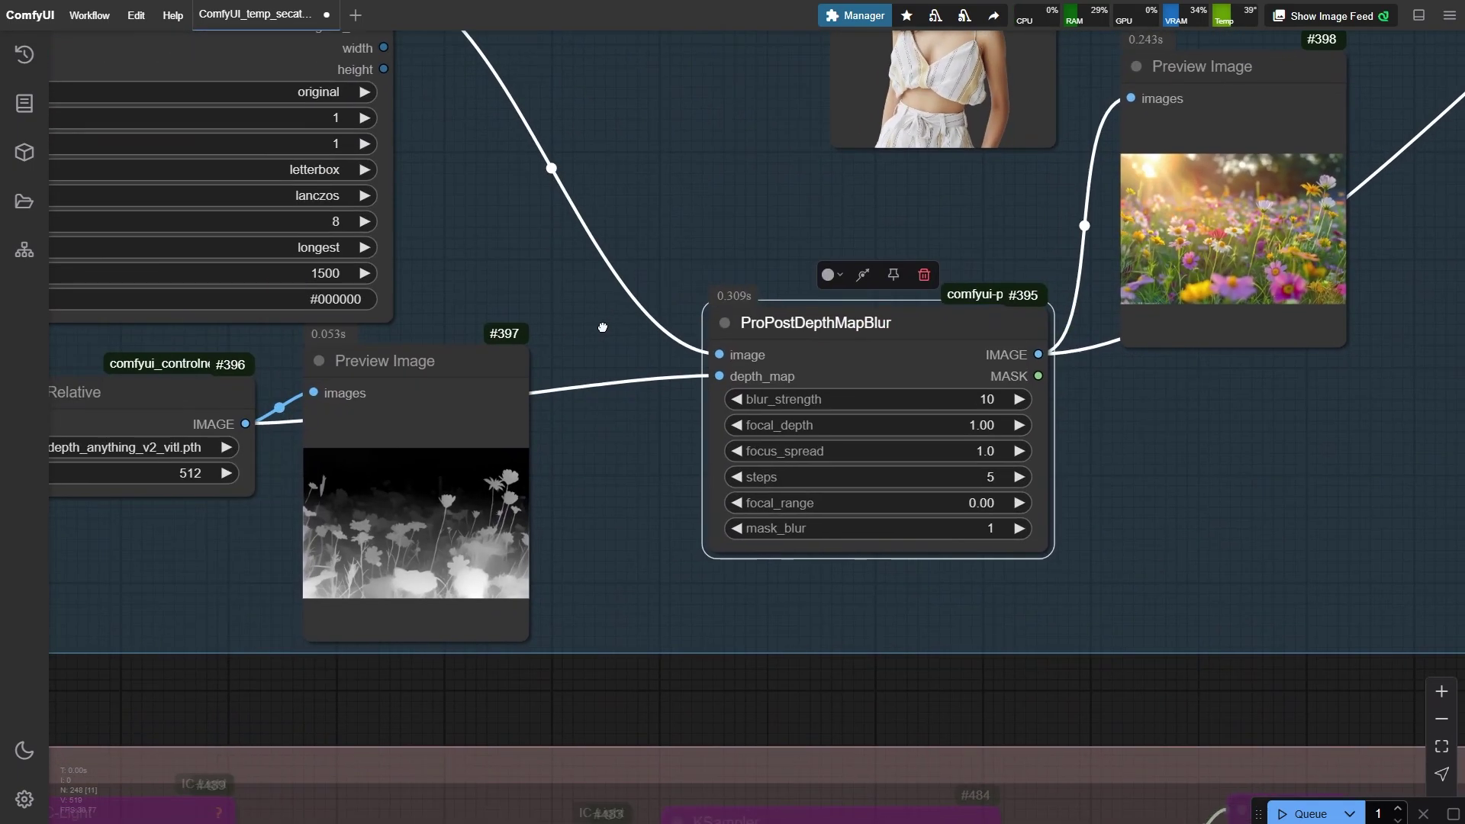
{"action": "scroll", "coordinate": [603, 327], "scroll_direction": "up", "scroll_amount": 2}
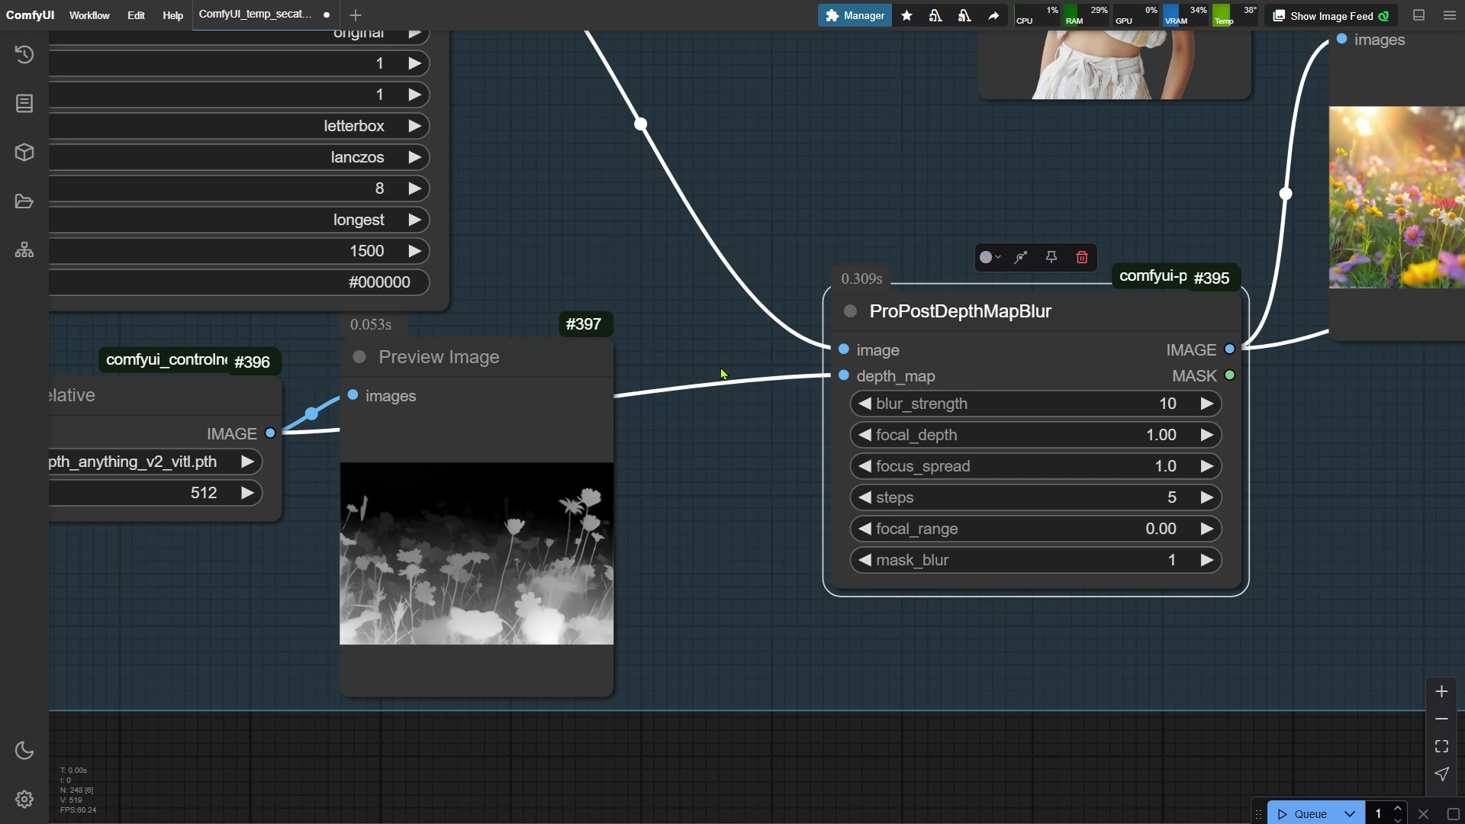
{"action": "left_click", "coordinate": [448, 412]}
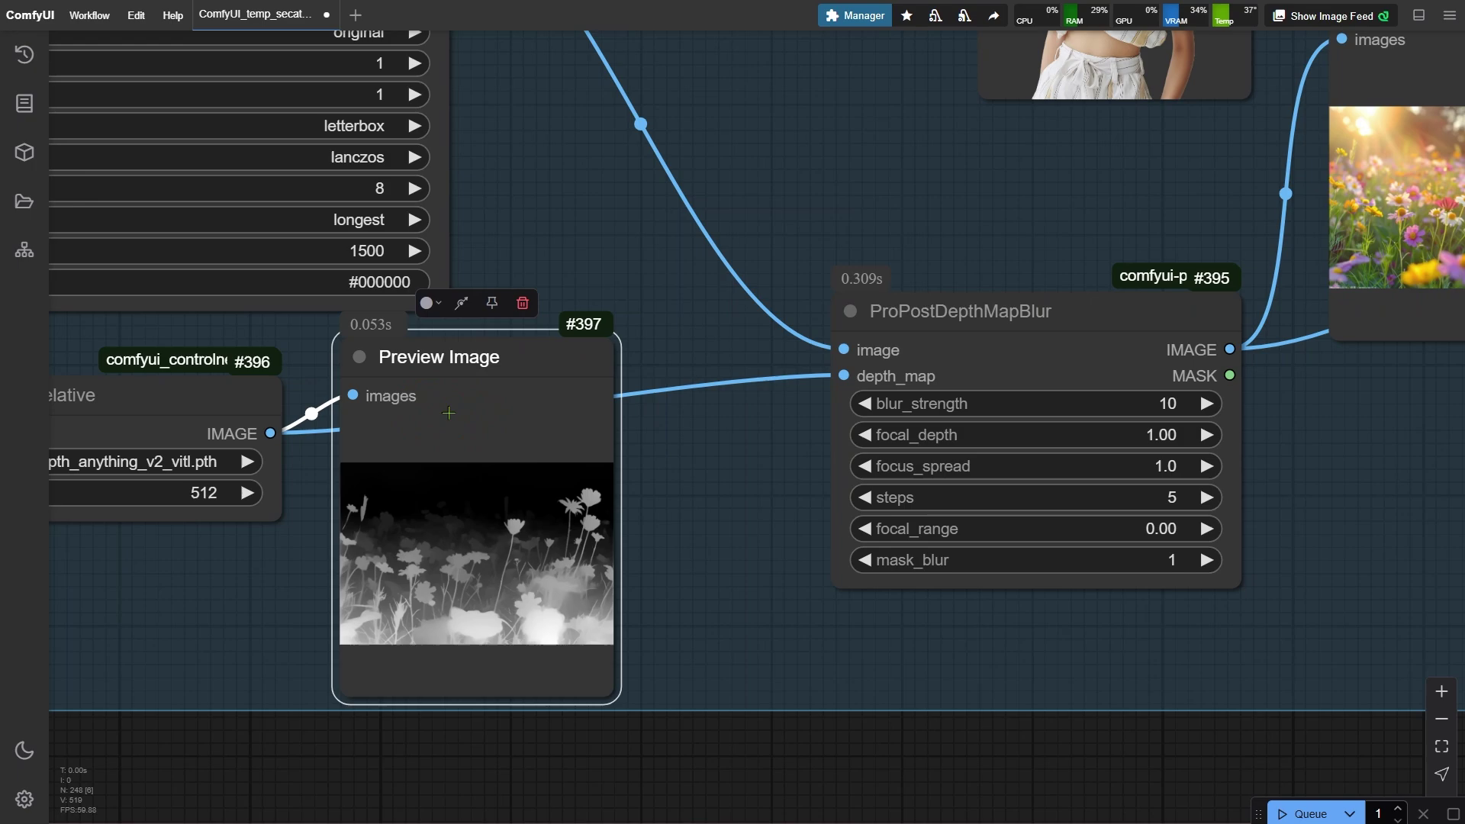
{"action": "left_click_drag", "start_coordinate": [1139, 378], "coordinate": [585, 558]}
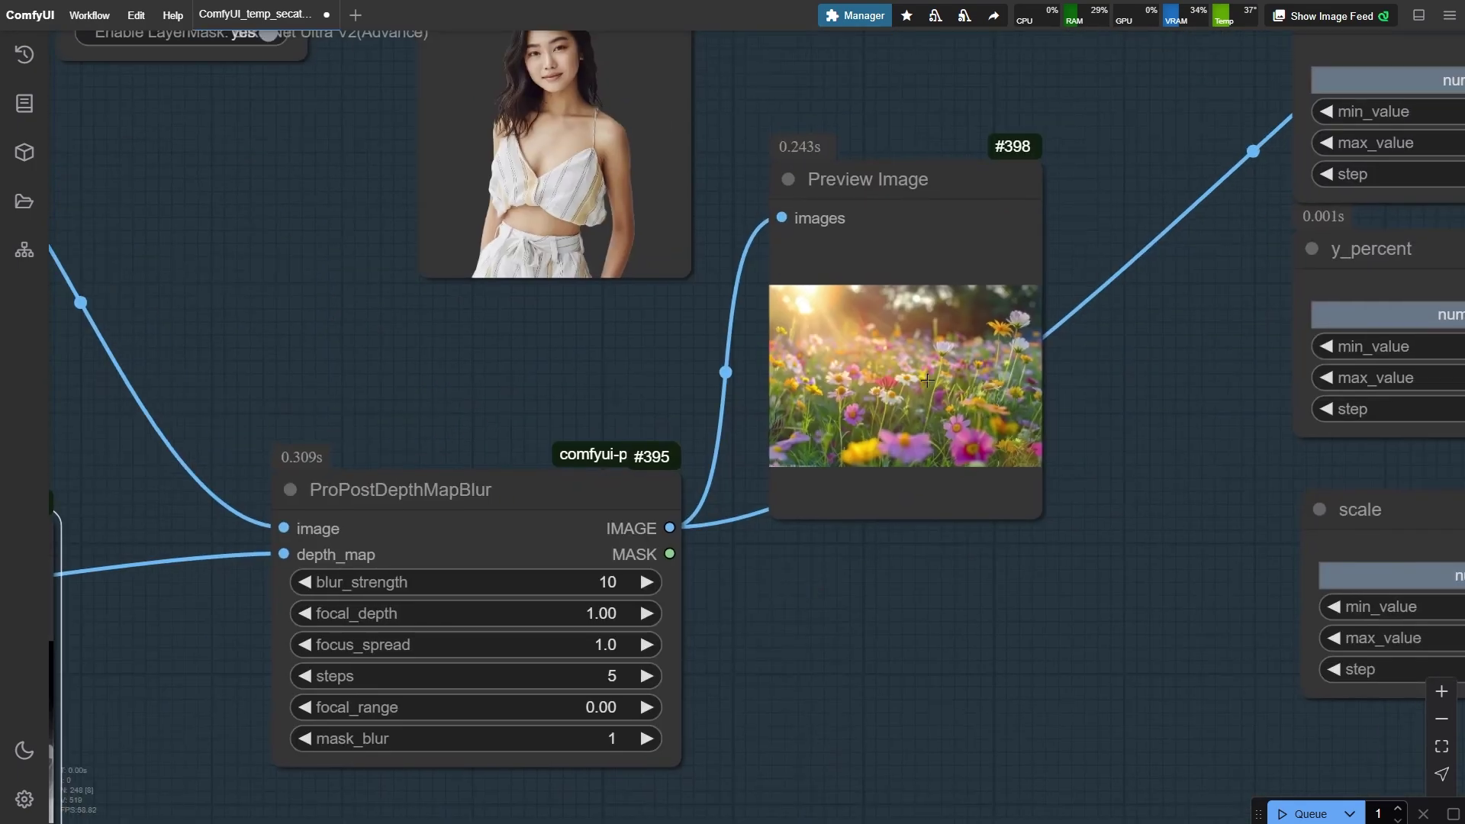
{"action": "scroll", "coordinate": [885, 470], "scroll_direction": "up", "scroll_amount": 2}
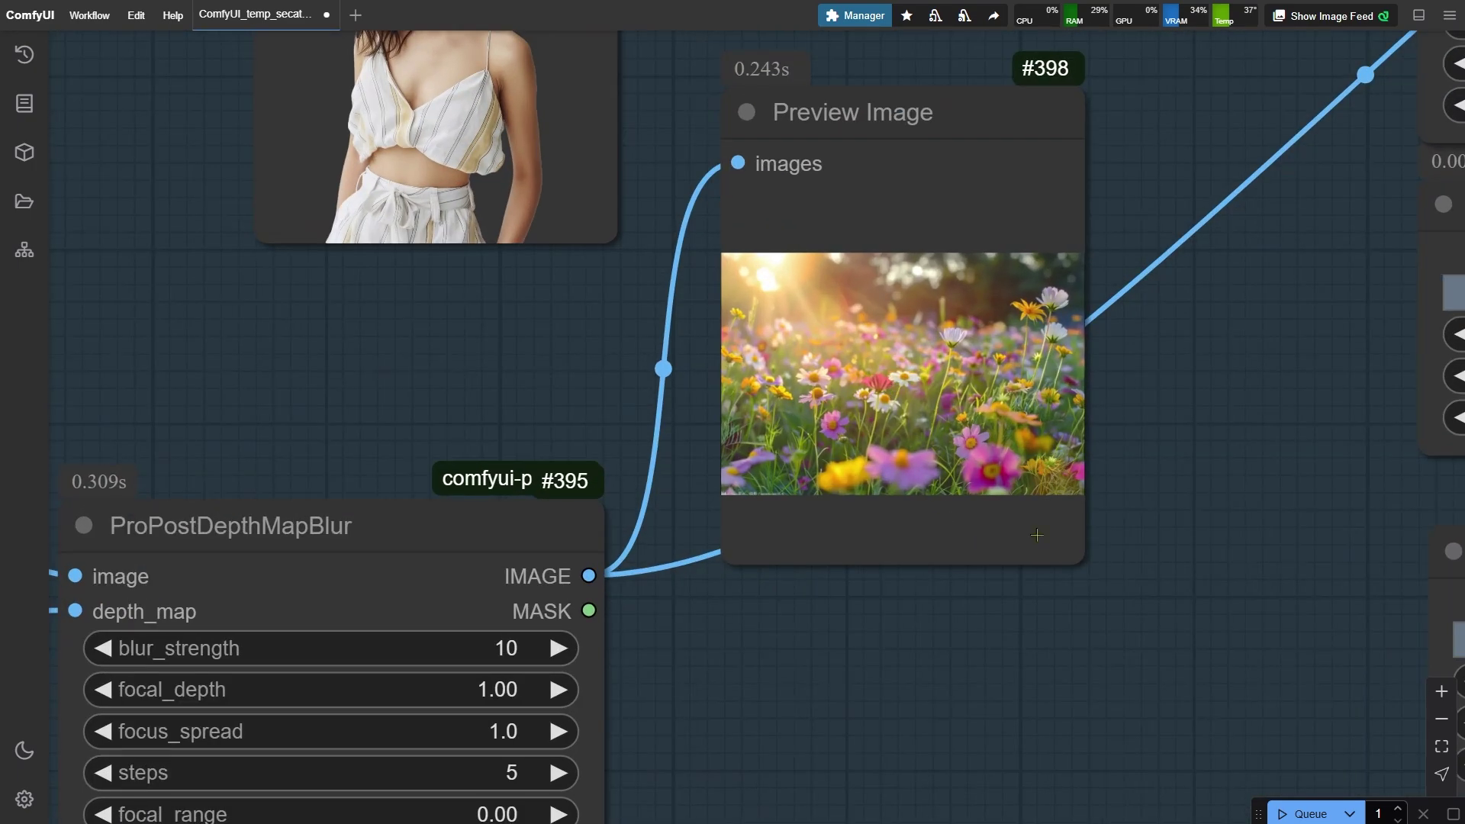
{"action": "scroll", "coordinate": [1148, 582], "scroll_direction": "down", "scroll_amount": 10}
Open the Preview Bridge portrait in the MaskEditor.
{"action": "left_click_drag", "start_coordinate": [1034, 273], "coordinate": [971, 452]}
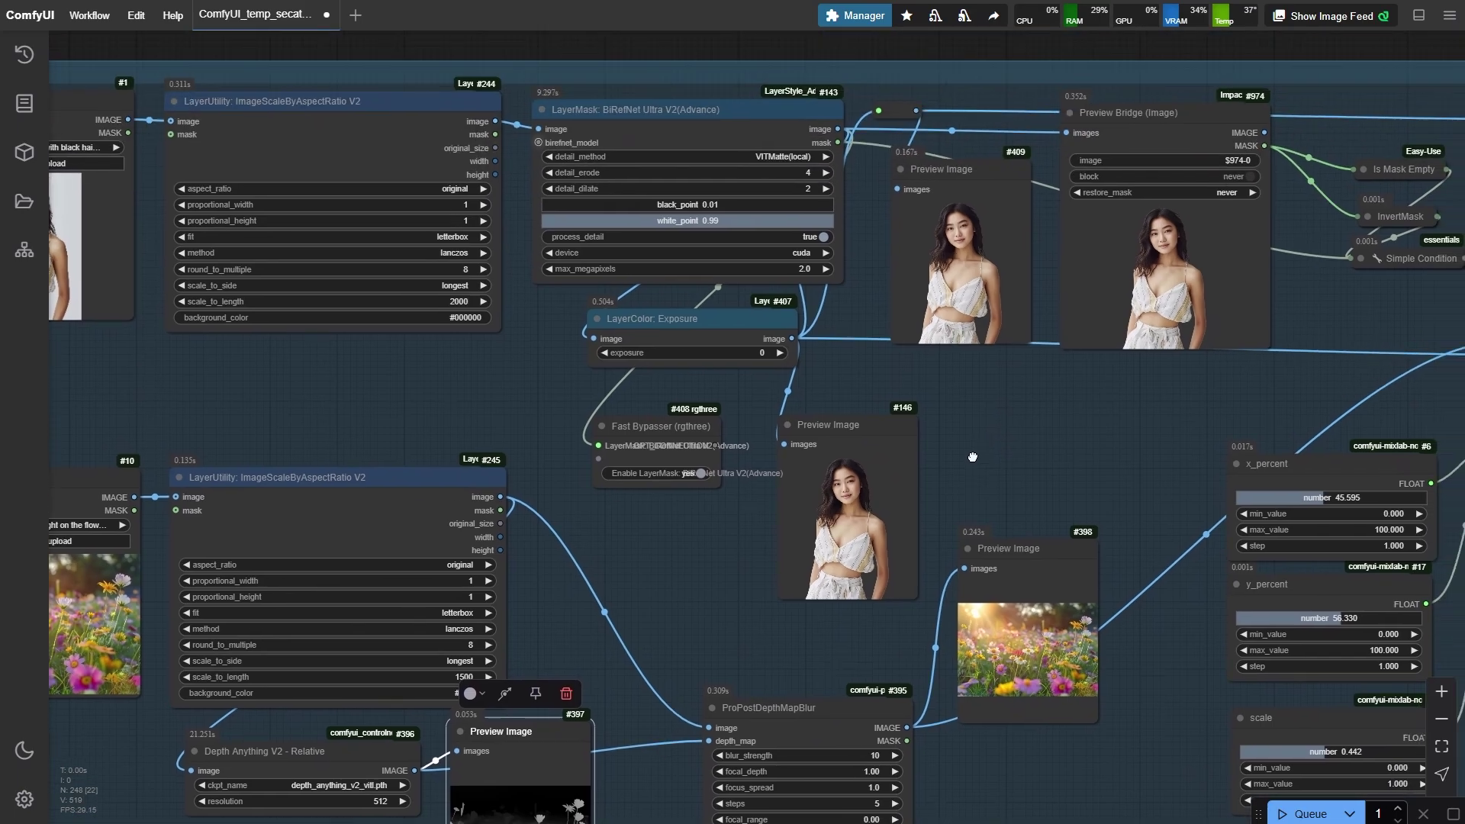
{"action": "scroll", "coordinate": [971, 452], "scroll_direction": "up", "scroll_amount": 6}
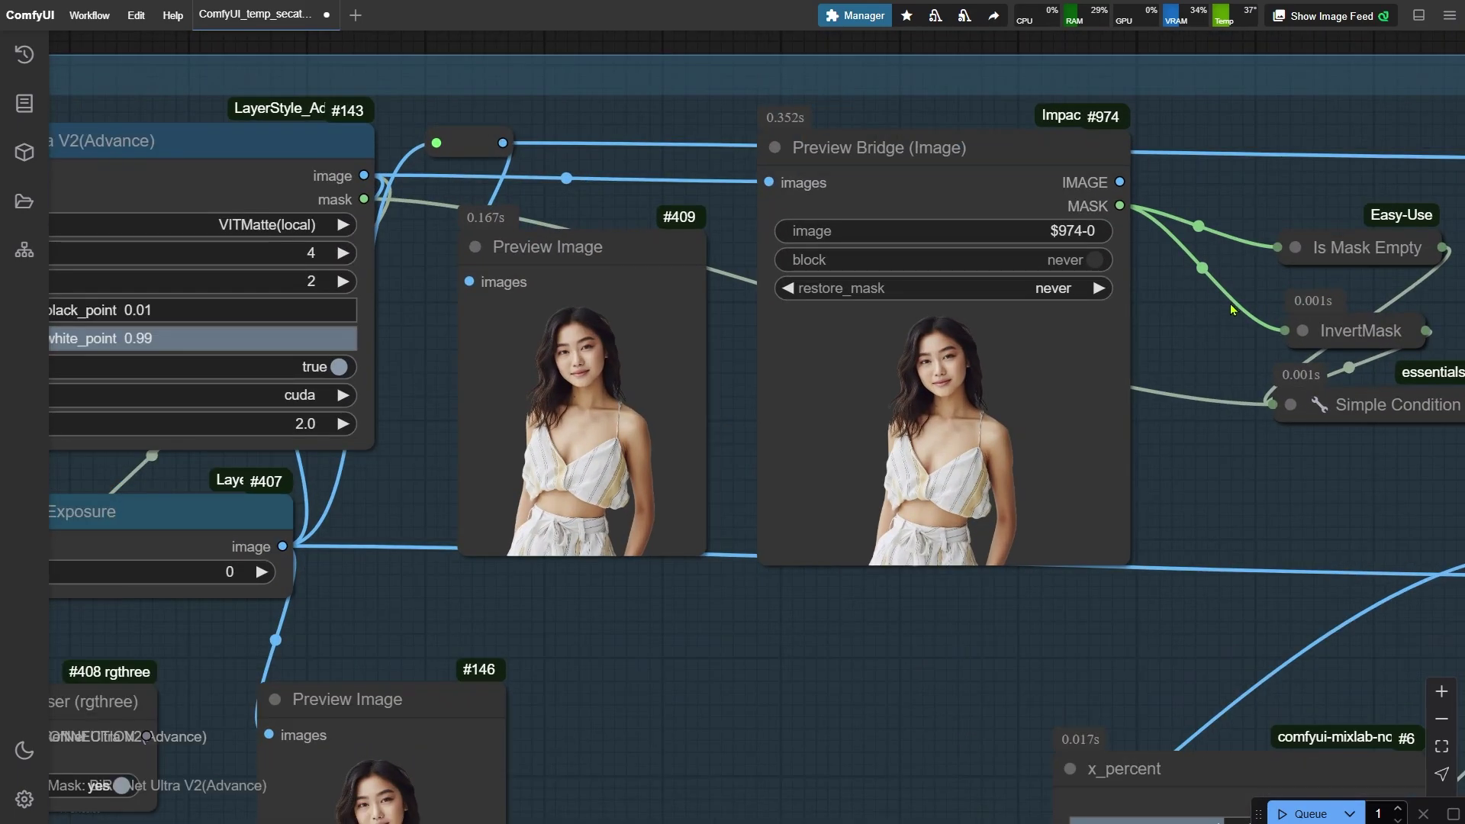
{"action": "scroll", "coordinate": [1231, 309], "scroll_direction": "up", "scroll_amount": 1}
{"action": "left_click", "coordinate": [997, 329]}
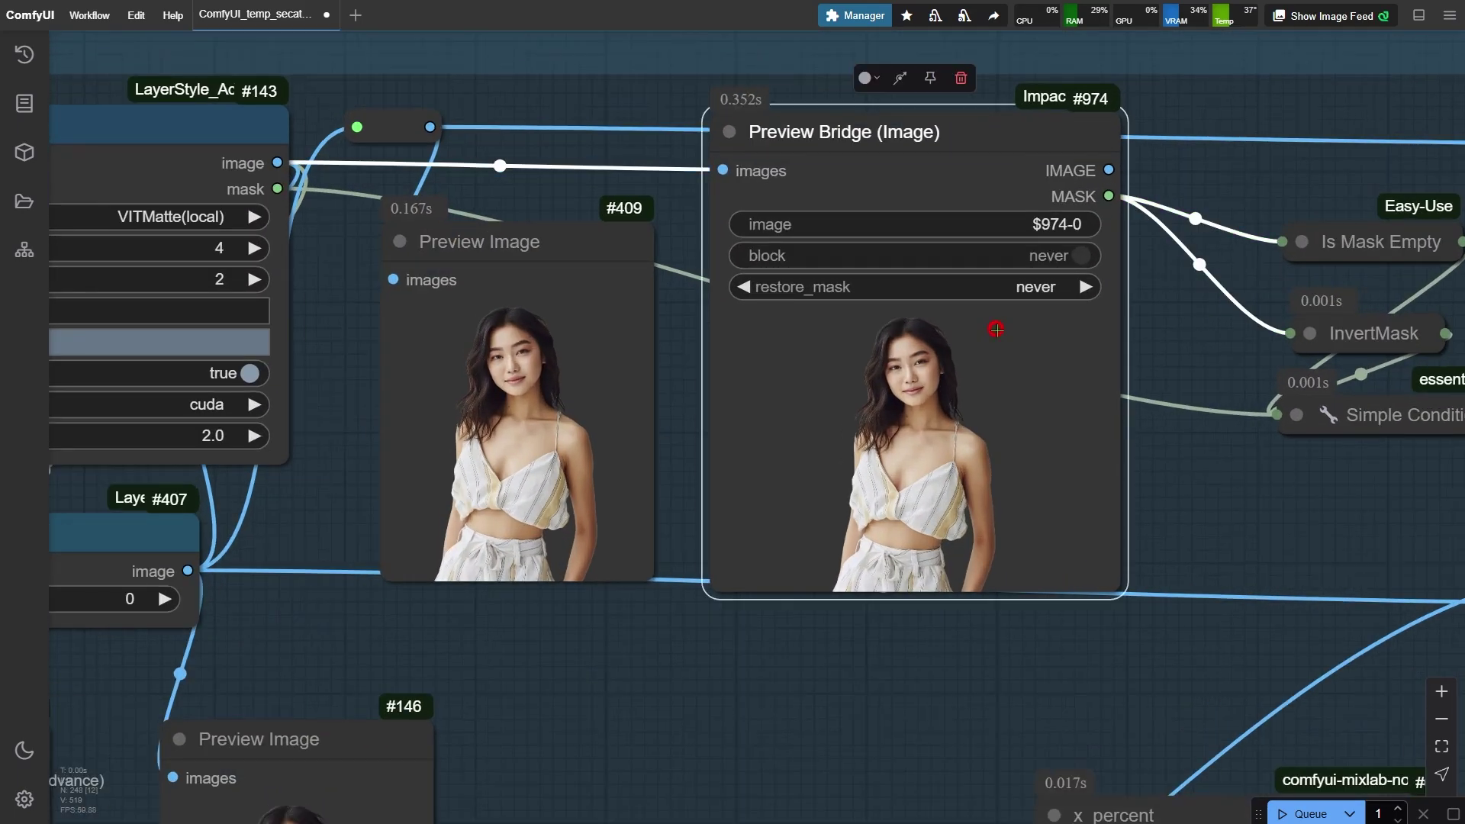
{"action": "right_click", "coordinate": [996, 330]}
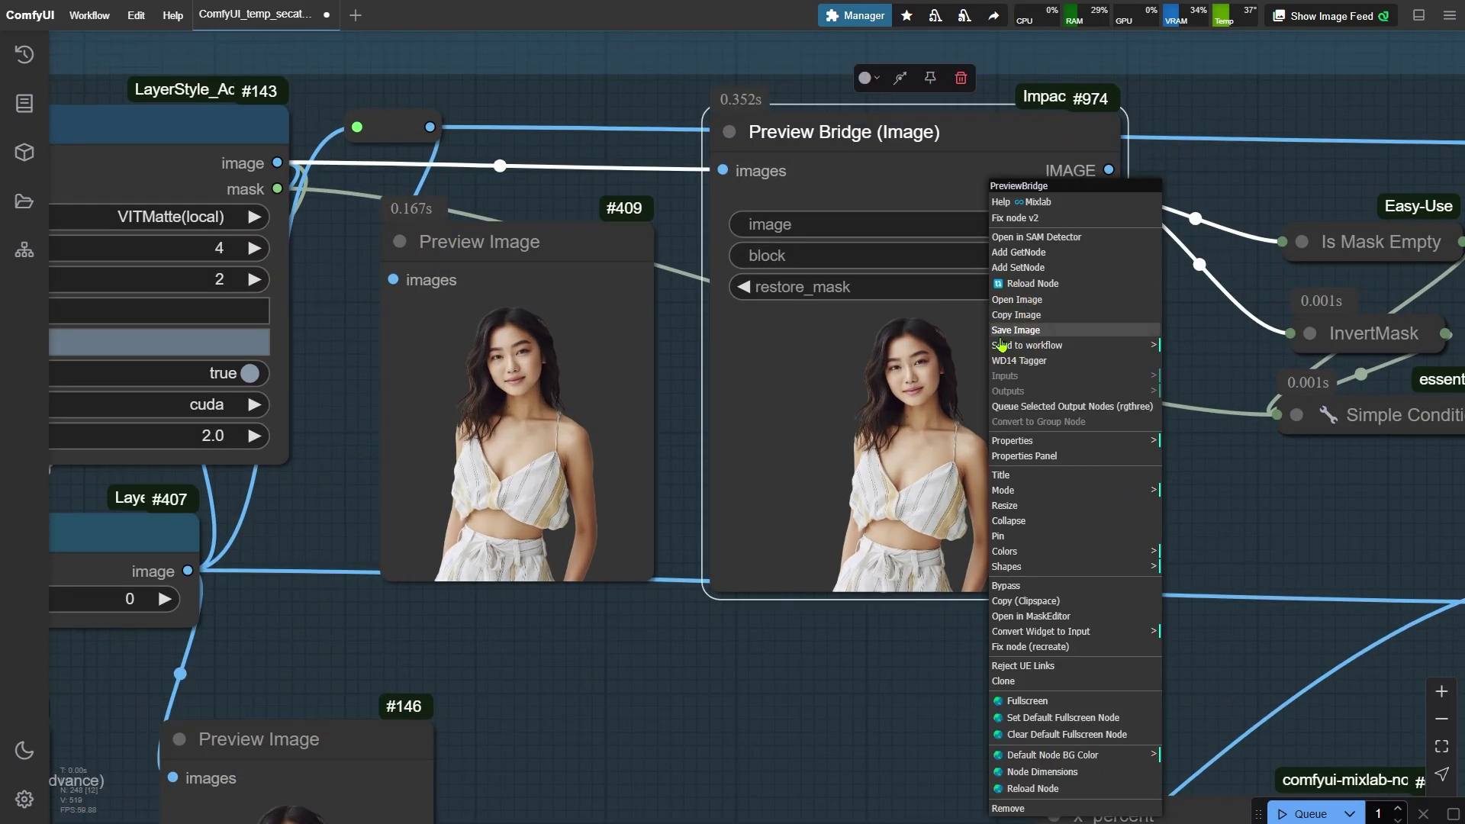
{"action": "left_click", "coordinate": [1068, 610]}
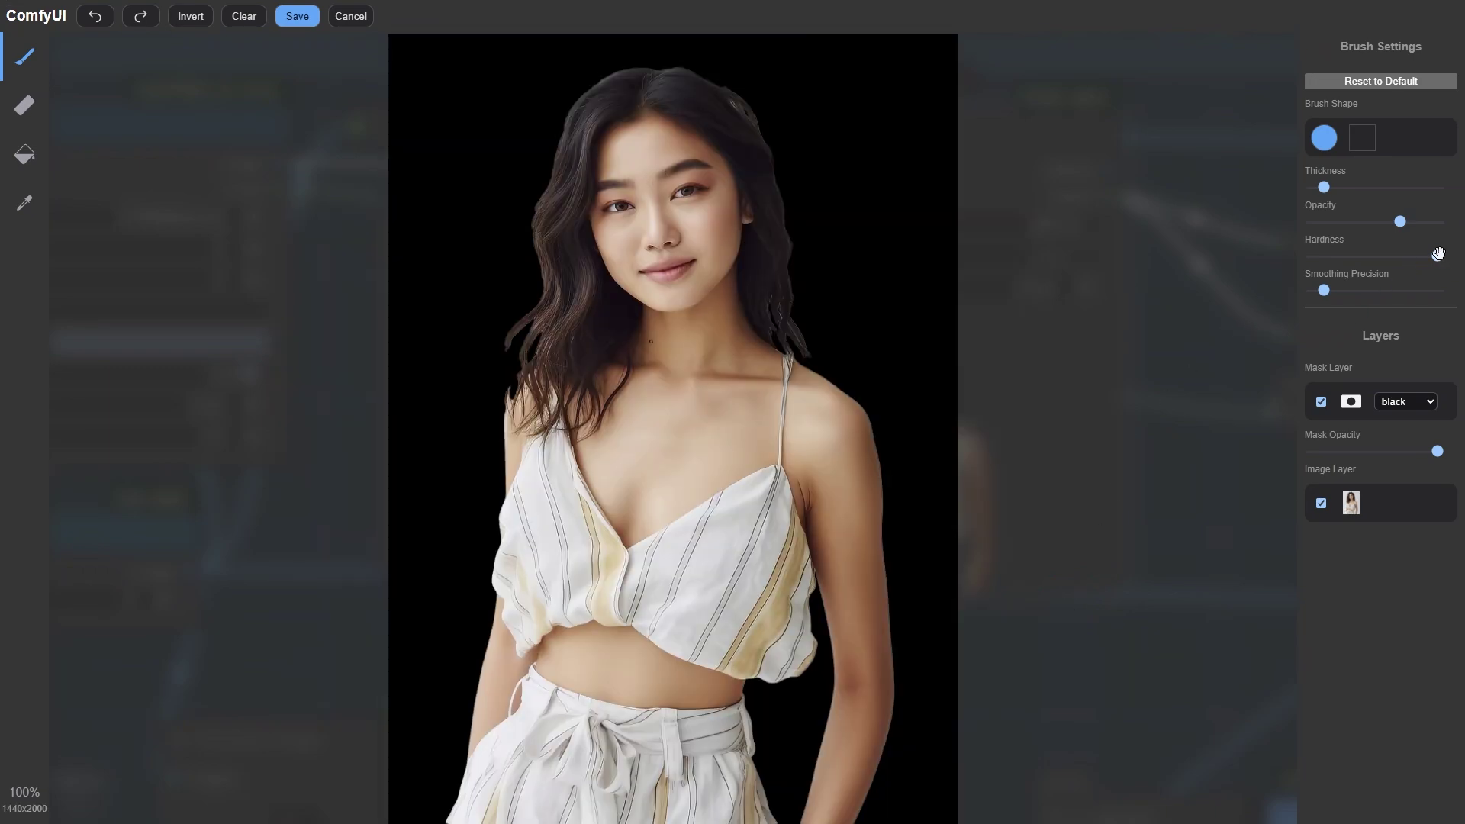
With minimum hardness, mask along the right arm and left waist, then save.
{"action": "left_click_drag", "start_coordinate": [1438, 256], "coordinate": [1262, 249]}
{"action": "scroll", "coordinate": [927, 679], "scroll_direction": "up", "scroll_amount": 6}
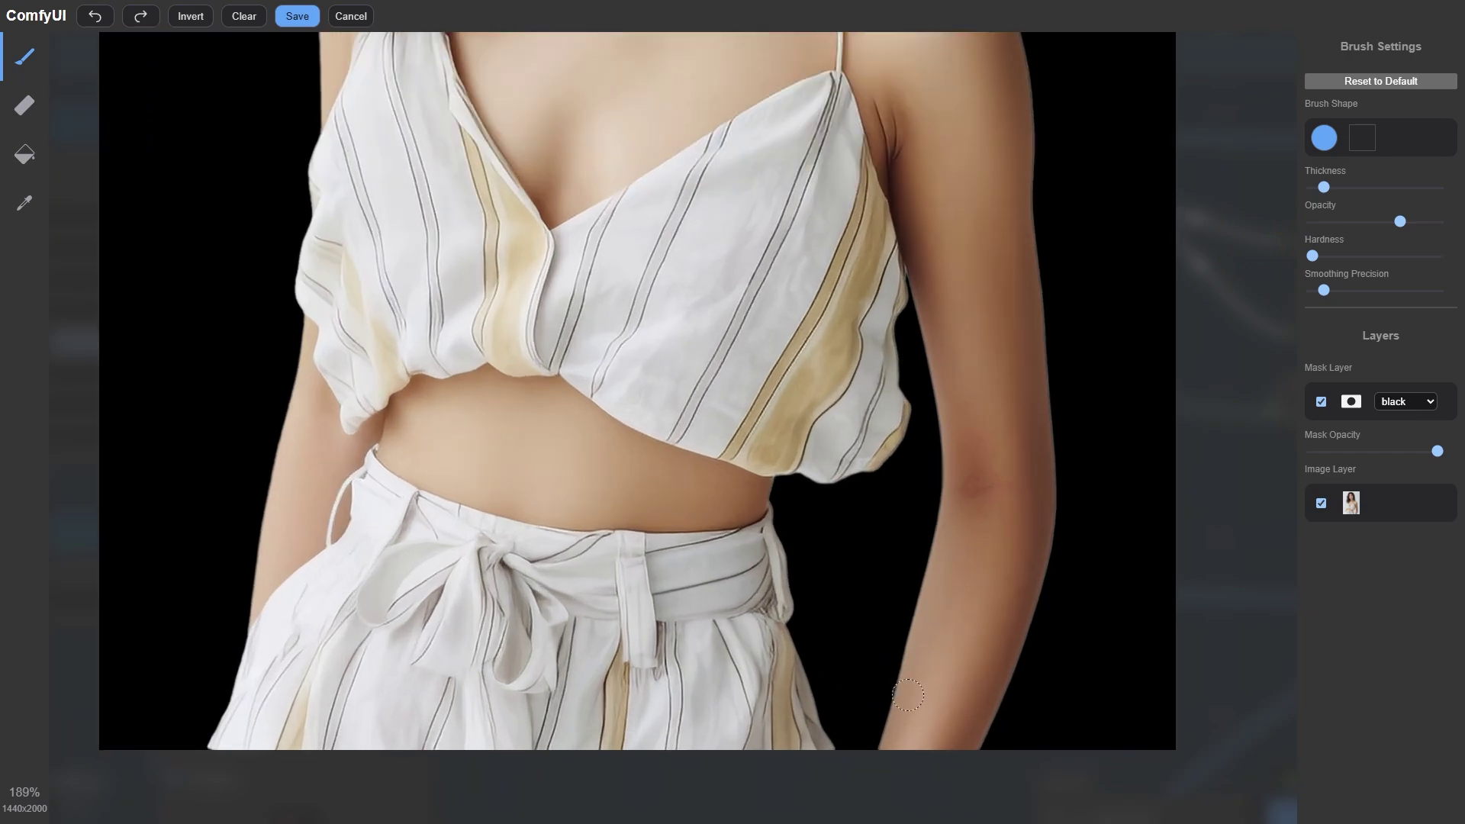
{"action": "mouse_move", "coordinate": [908, 694]}
{"action": "left_mouse_down"}
{"action": "mouse_move", "coordinate": [937, 558]}
{"action": "mouse_move", "coordinate": [940, 600]}
{"action": "mouse_move", "coordinate": [905, 688]}
{"action": "mouse_move", "coordinate": [924, 507]}
{"action": "left_mouse_up"}
{"action": "scroll", "coordinate": [925, 507], "scroll_direction": "down", "scroll_amount": 4}
{"action": "scroll", "coordinate": [412, 427], "scroll_direction": "up", "scroll_amount": 4}
{"action": "left_click_drag", "start_coordinate": [496, 469], "coordinate": [465, 584]}
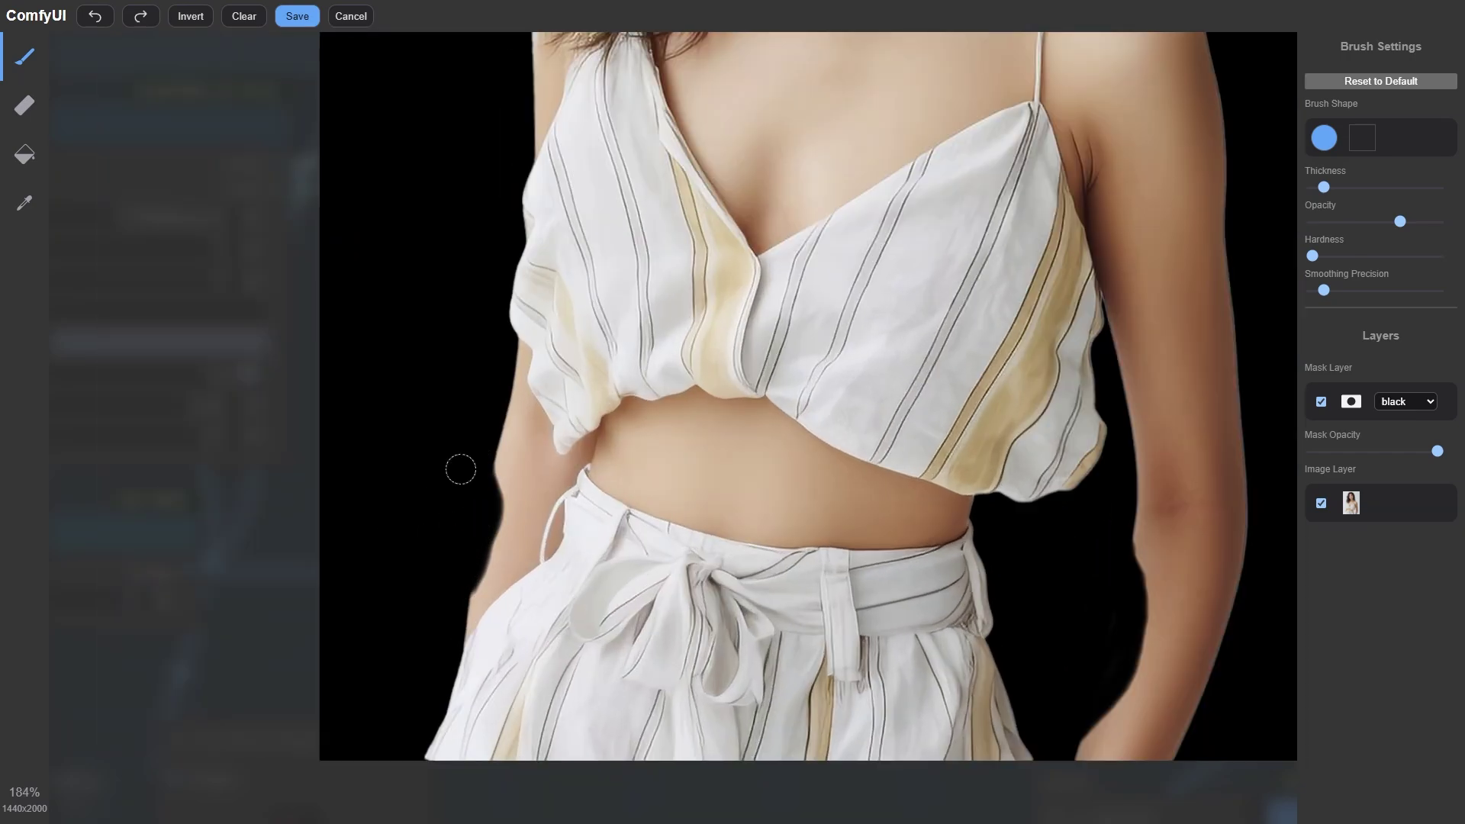
{"action": "left_click", "coordinate": [297, 23]}
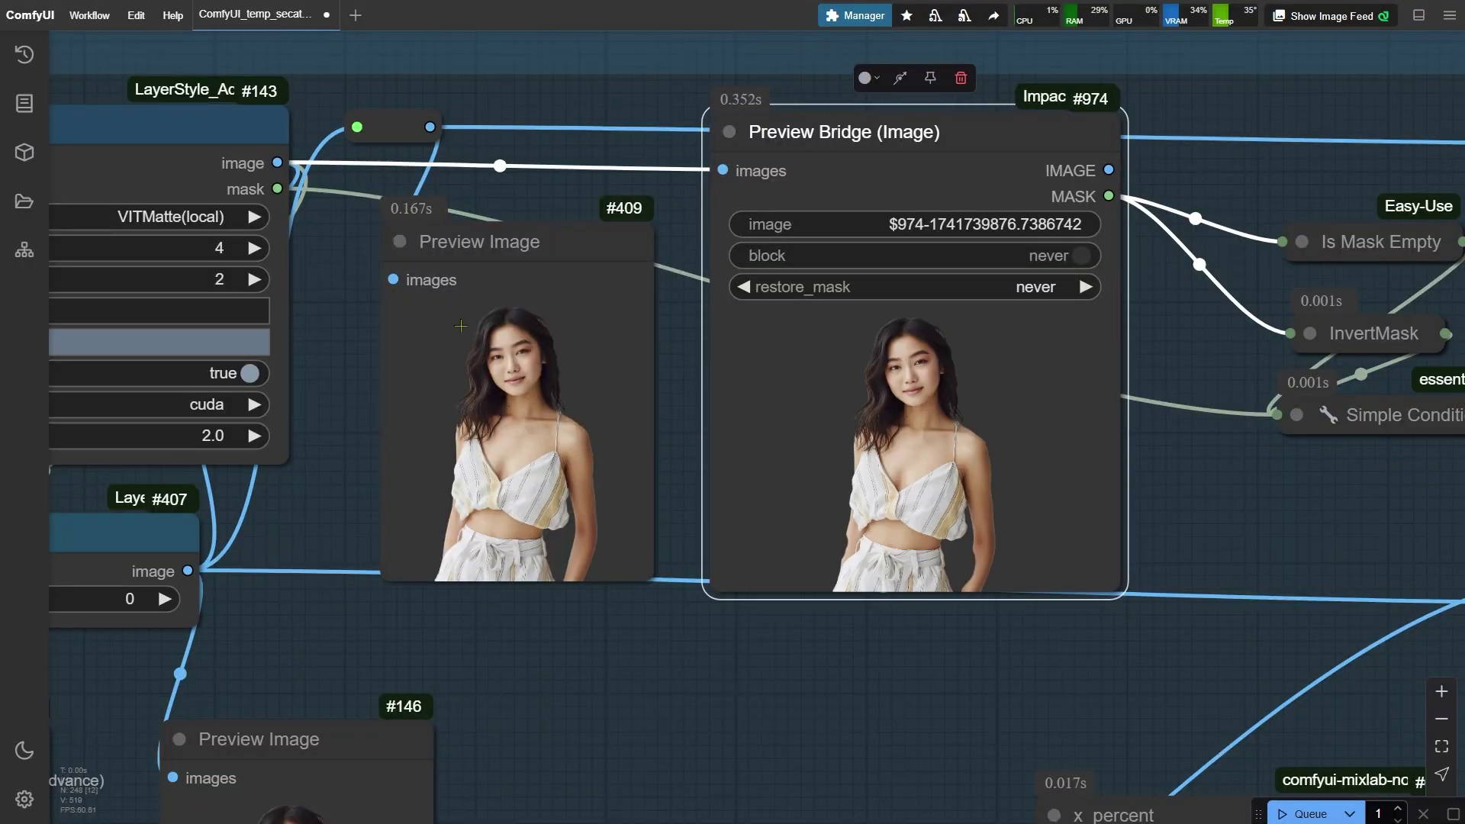
Queue the workflow with the updated mask and zoom in on the ImageBlend composite preview.
{"action": "key", "text": "ctrl+Return"}
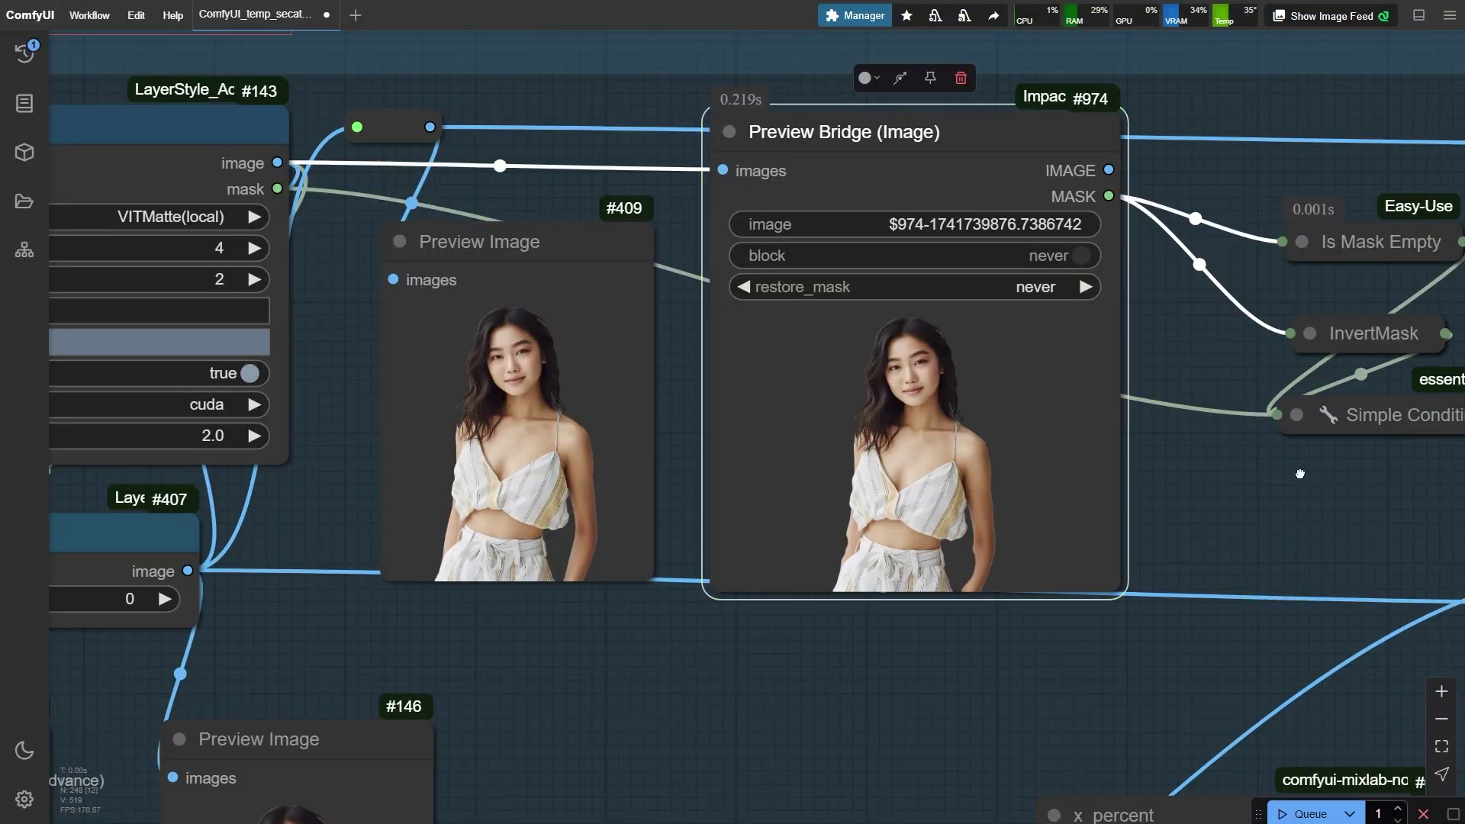
{"action": "left_click_drag", "start_coordinate": [1300, 475], "coordinate": [709, 346]}
{"action": "scroll", "coordinate": [710, 346], "scroll_direction": "down", "scroll_amount": 2}
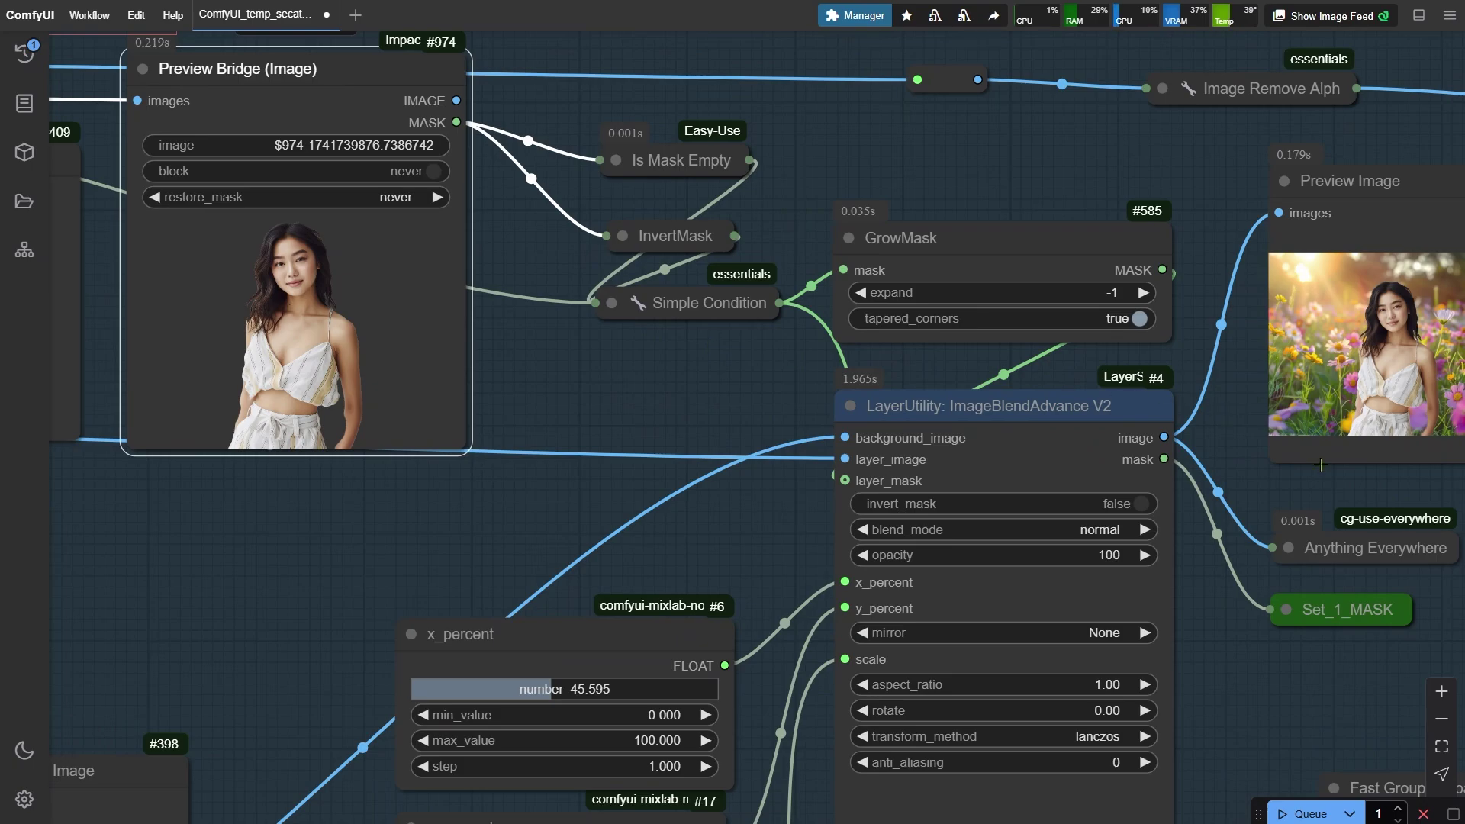
{"action": "left_click_drag", "start_coordinate": [1296, 473], "coordinate": [954, 489]}
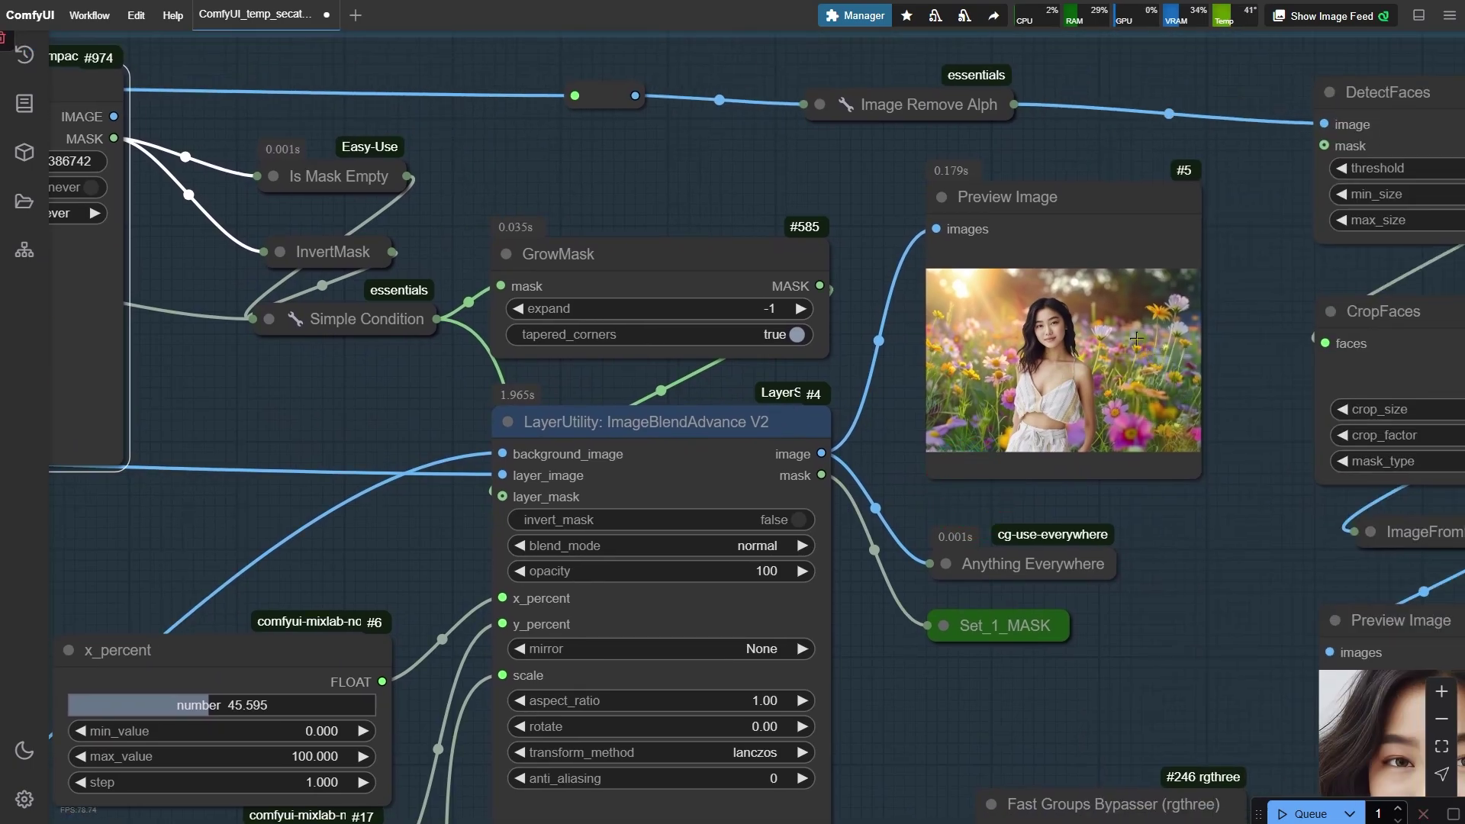
{"action": "scroll", "coordinate": [1168, 367], "scroll_direction": "up", "scroll_amount": 10}
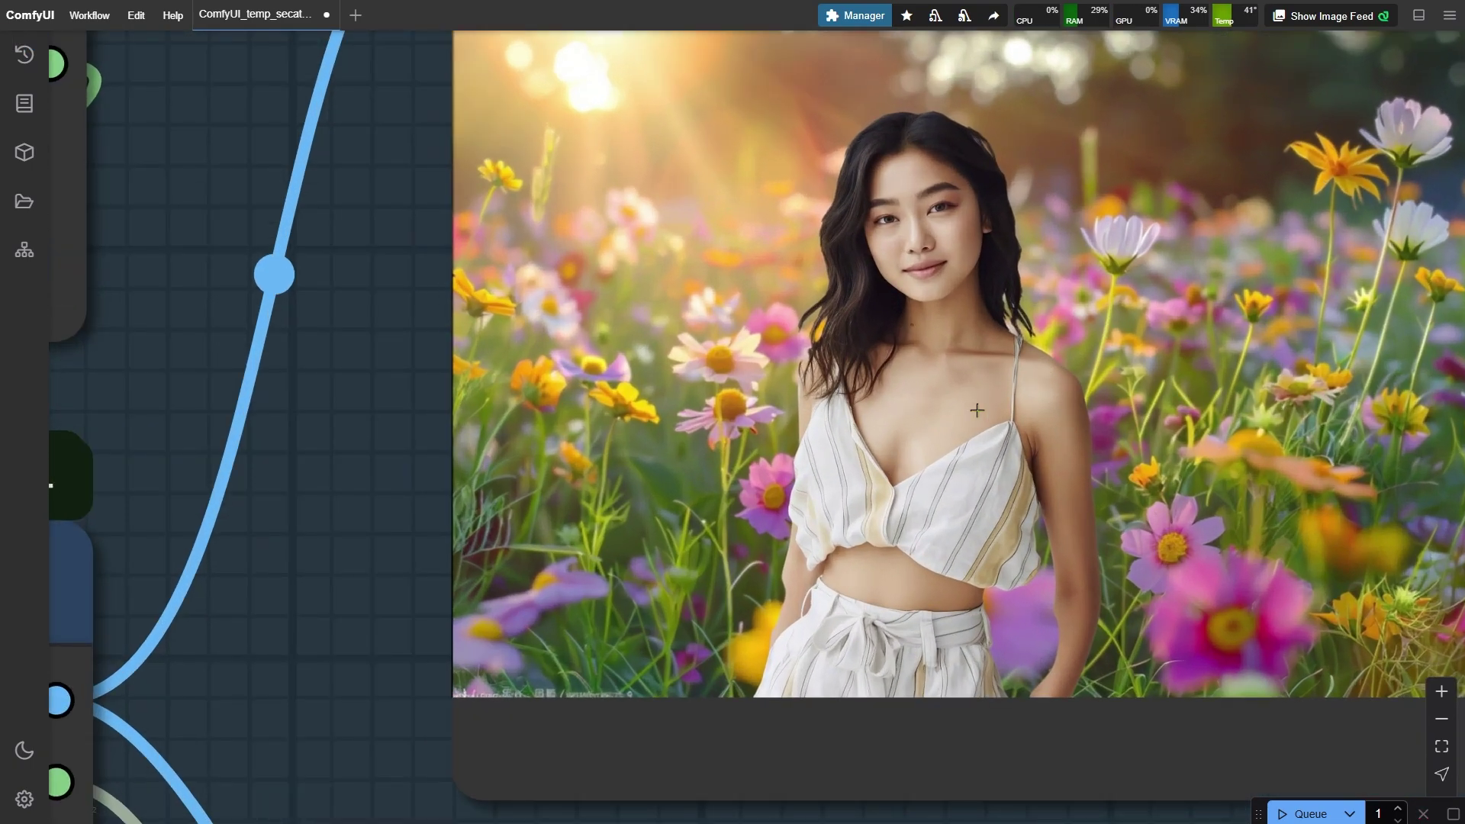
{"action": "left_click_drag", "start_coordinate": [406, 606], "coordinate": [169, 628]}
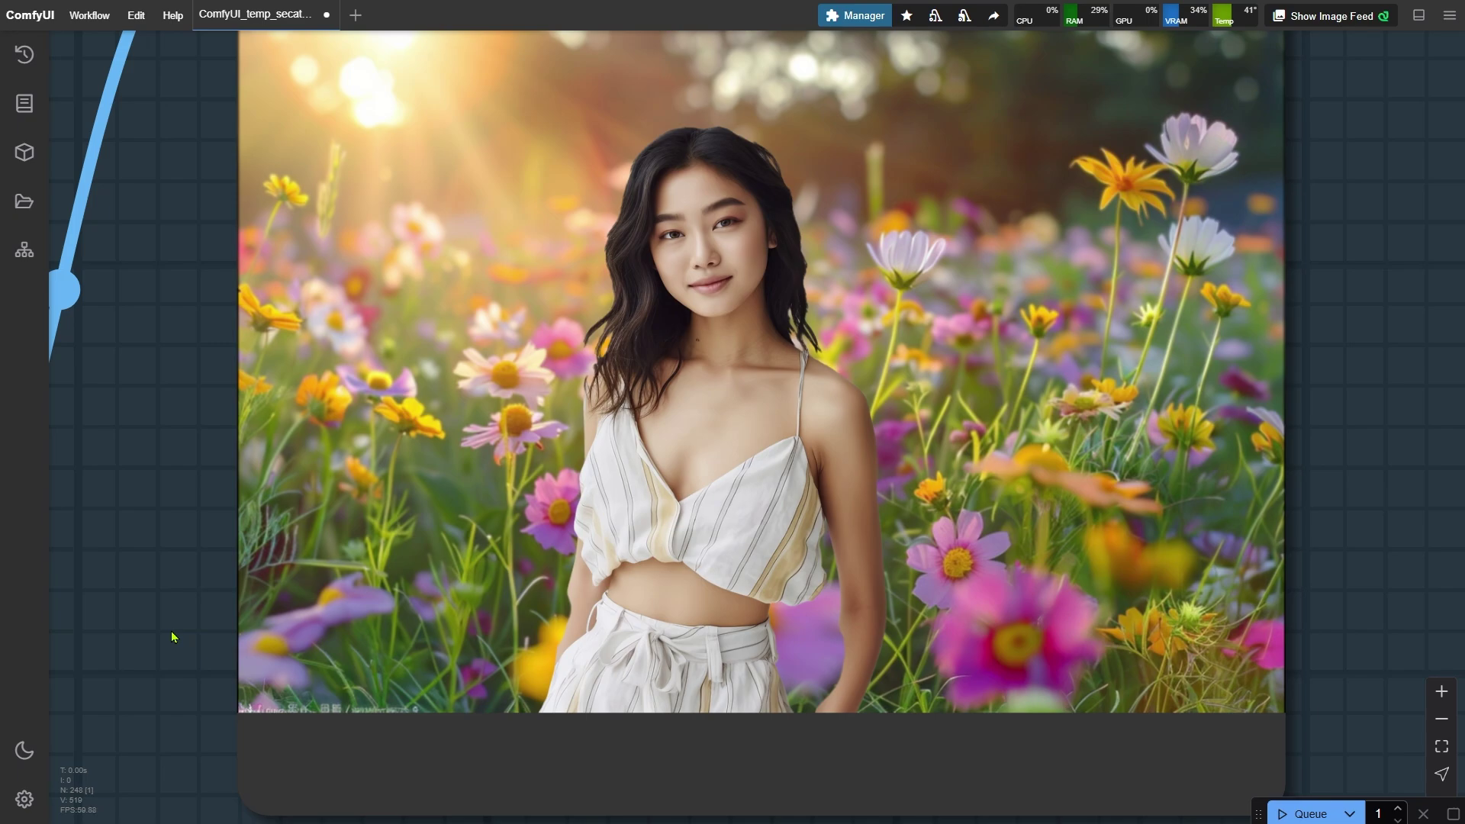
{"action": "scroll", "coordinate": [473, 416], "scroll_direction": "down", "scroll_amount": 12}
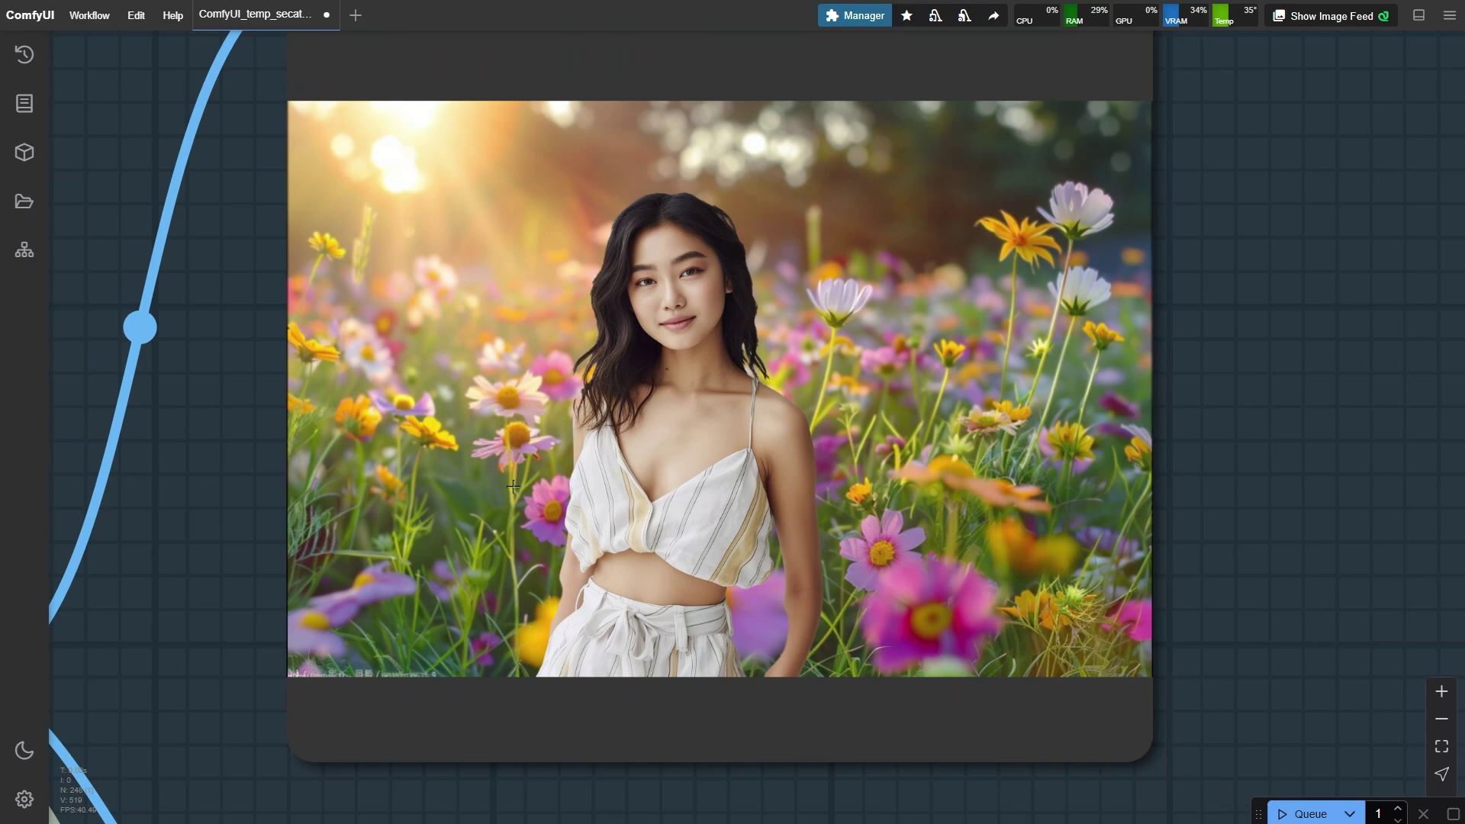
{"action": "scroll", "coordinate": [448, 396], "scroll_direction": "down", "scroll_amount": 3}
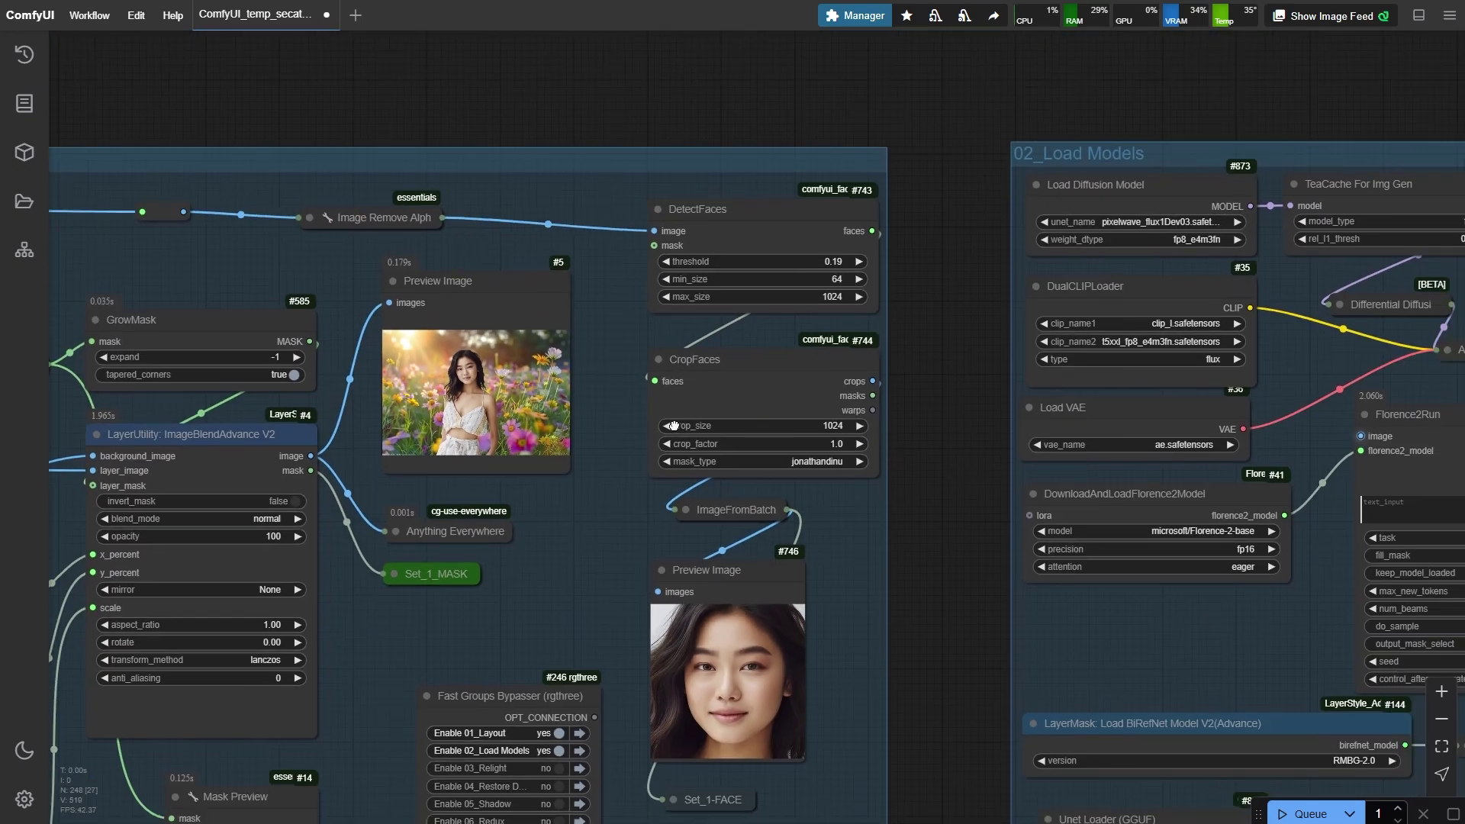
{"action": "left_click_drag", "start_coordinate": [1374, 534], "coordinate": [948, 569]}
{"action": "scroll", "coordinate": [948, 569], "scroll_direction": "up", "scroll_amount": 3}
{"action": "left_click", "coordinate": [590, 102]}
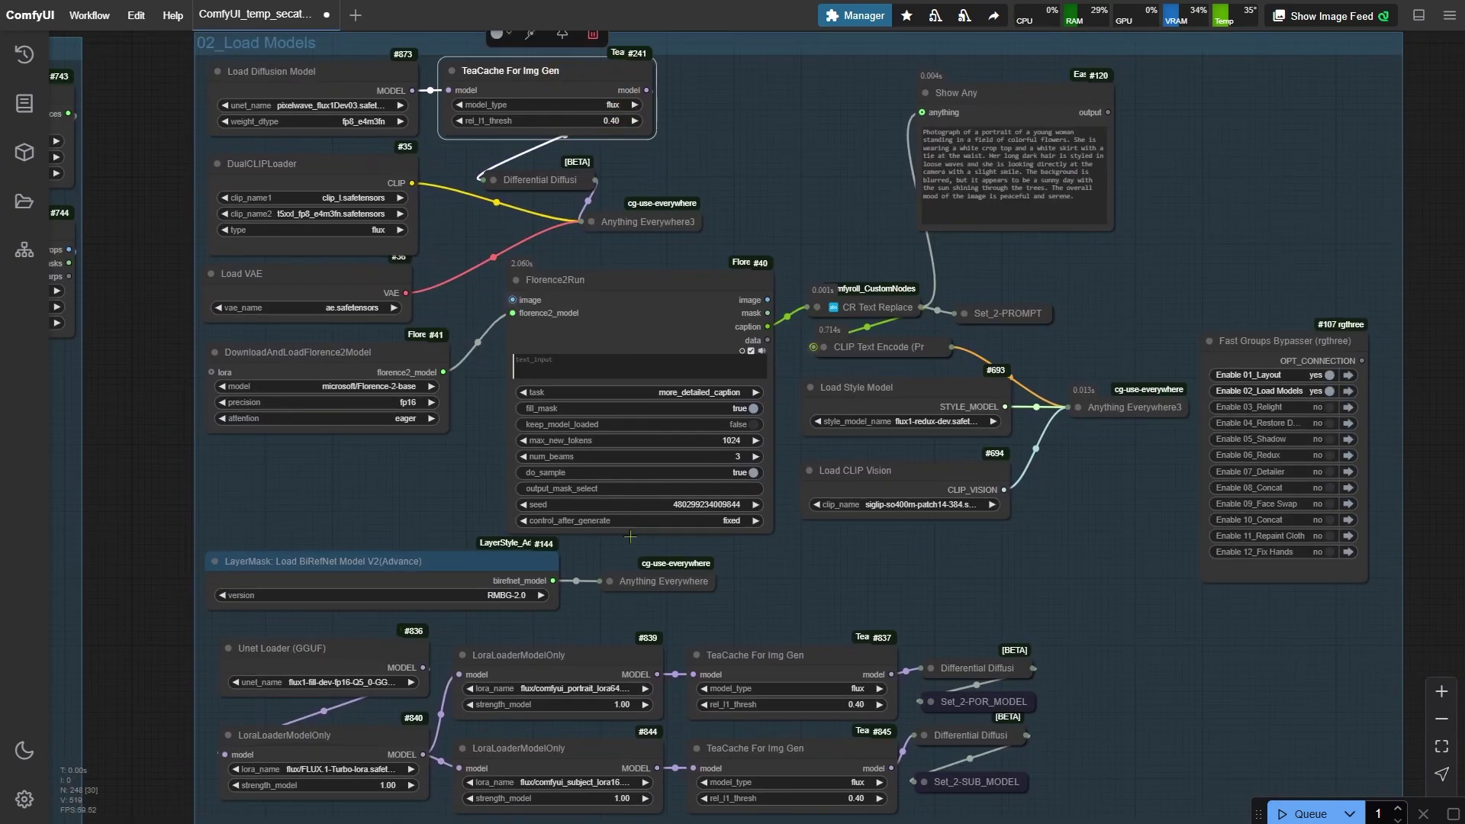
{"action": "left_click", "coordinate": [755, 668]}
{"action": "left_click", "coordinate": [784, 761]}
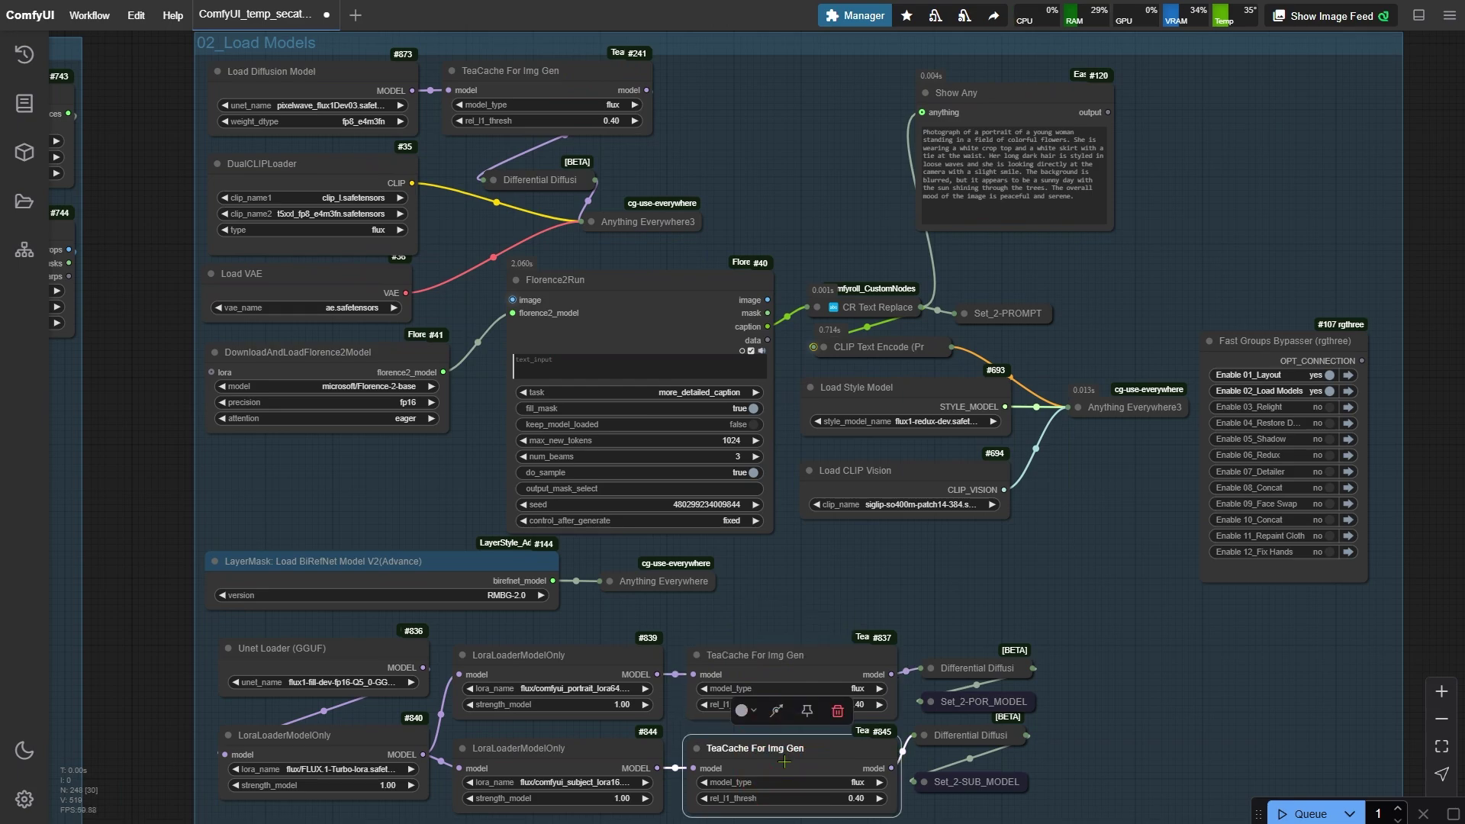
{"action": "left_click", "coordinate": [661, 289]}
{"action": "left_click", "coordinate": [1002, 92]}
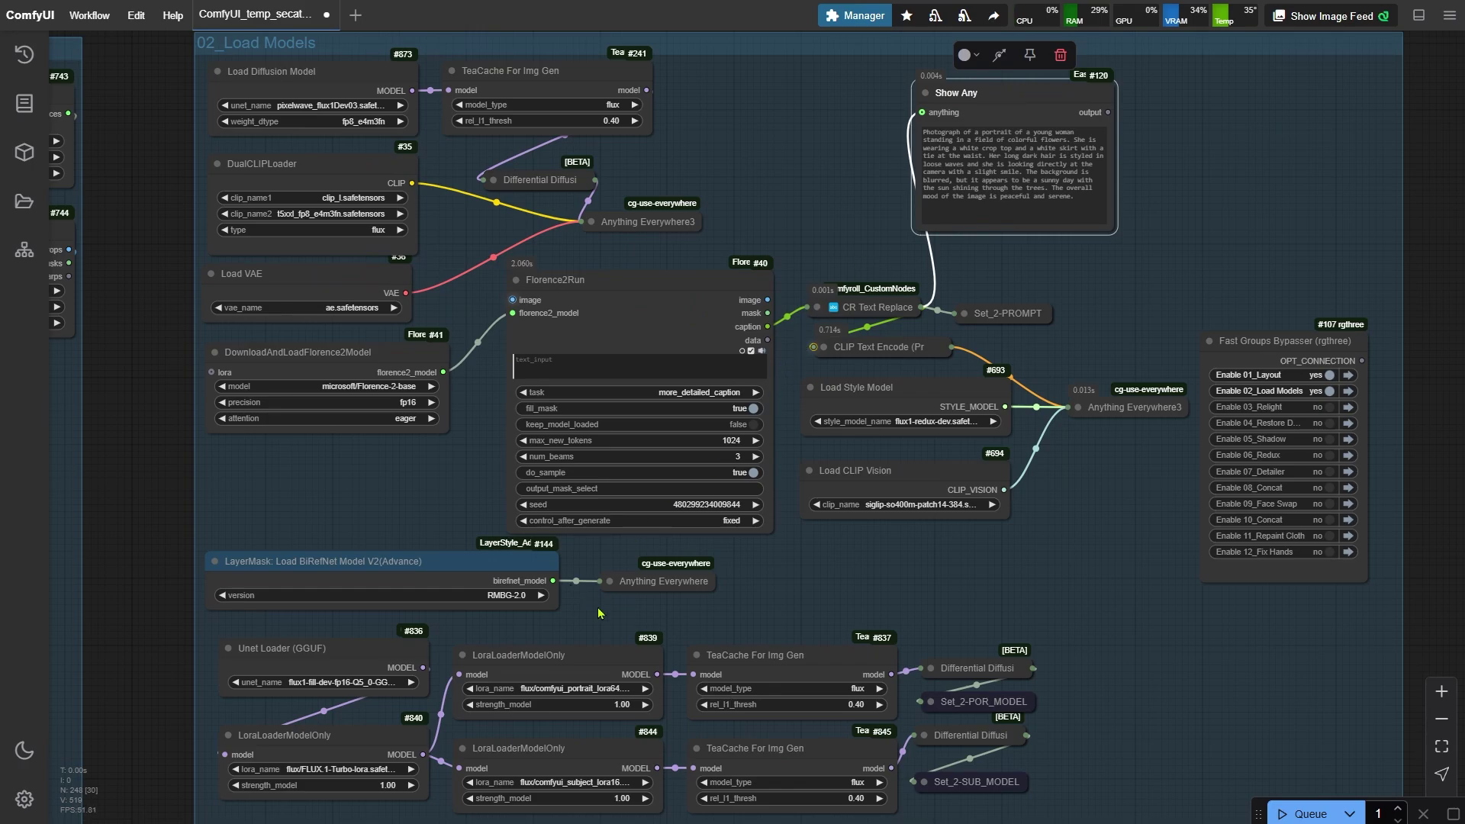
{"action": "left_click_drag", "start_coordinate": [687, 687], "coordinate": [1028, 378]}
{"action": "left_click_drag", "start_coordinate": [1065, 584], "coordinate": [889, 540]}
{"action": "scroll", "coordinate": [831, 451], "scroll_direction": "up", "scroll_amount": 2}
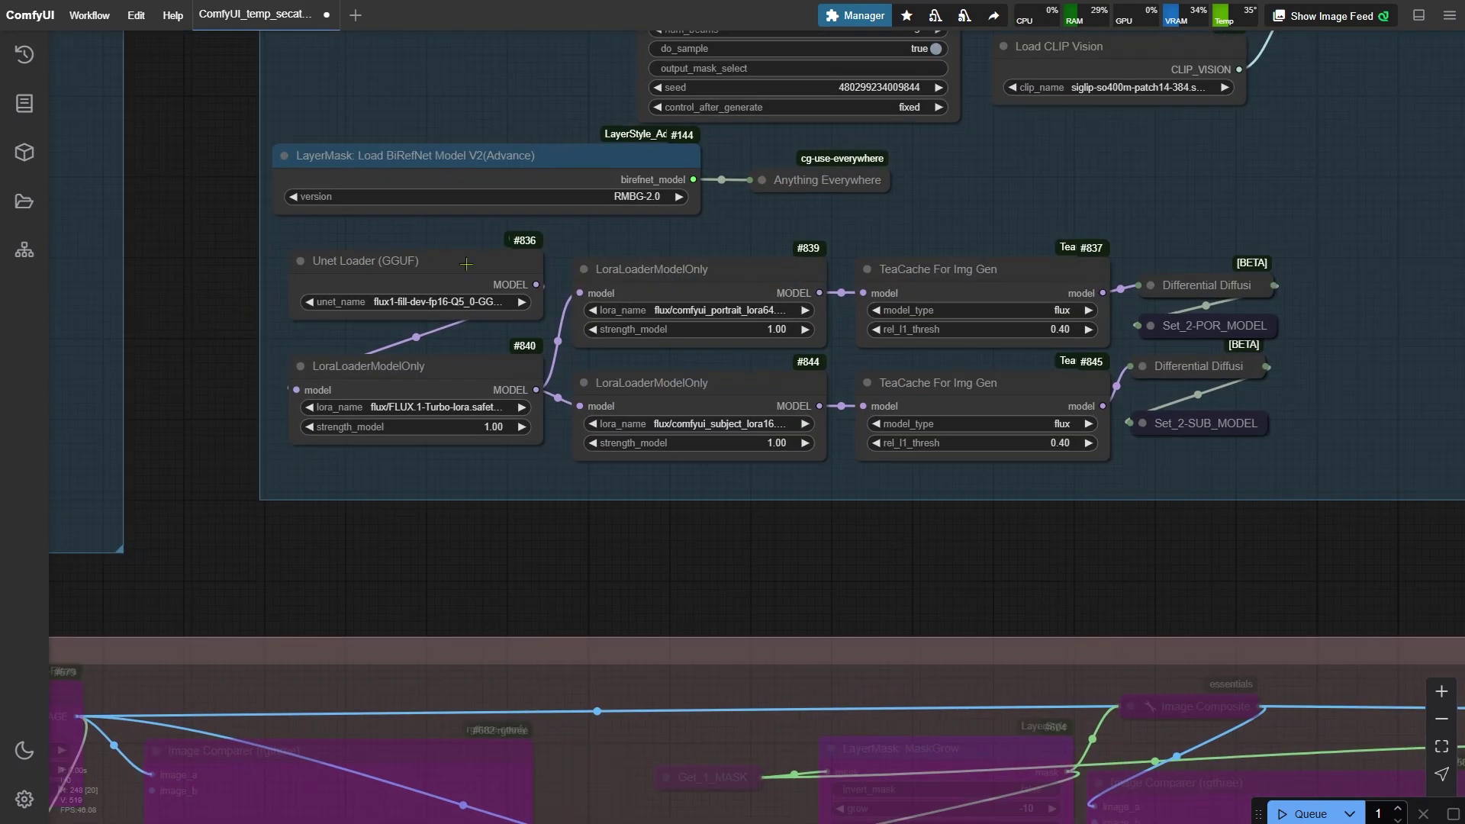
{"action": "left_click", "coordinate": [465, 262]}
{"action": "left_click", "coordinate": [726, 284]}
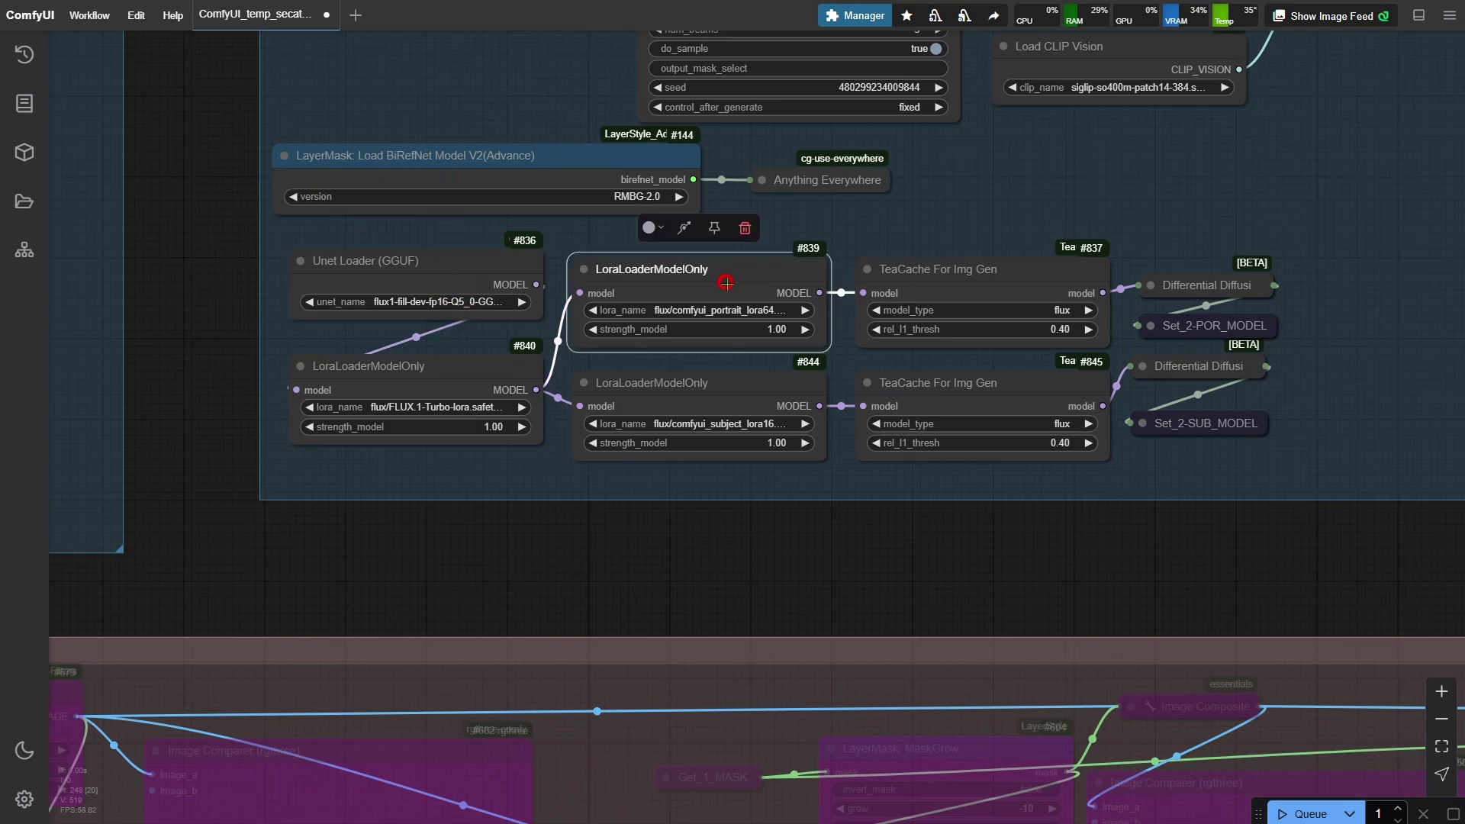
{"action": "left_click", "coordinate": [730, 386]}
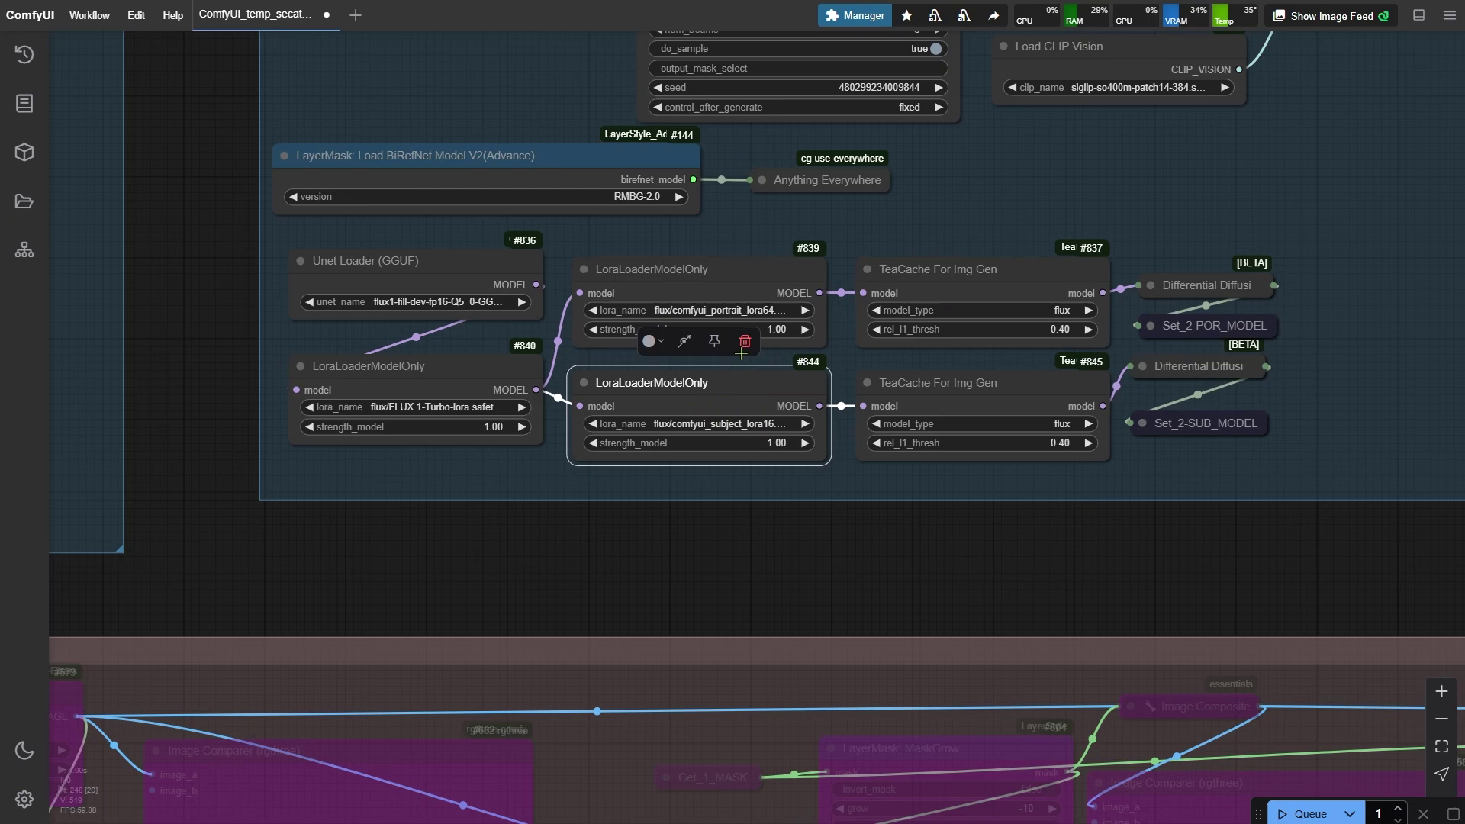
{"action": "left_click", "coordinate": [781, 271]}
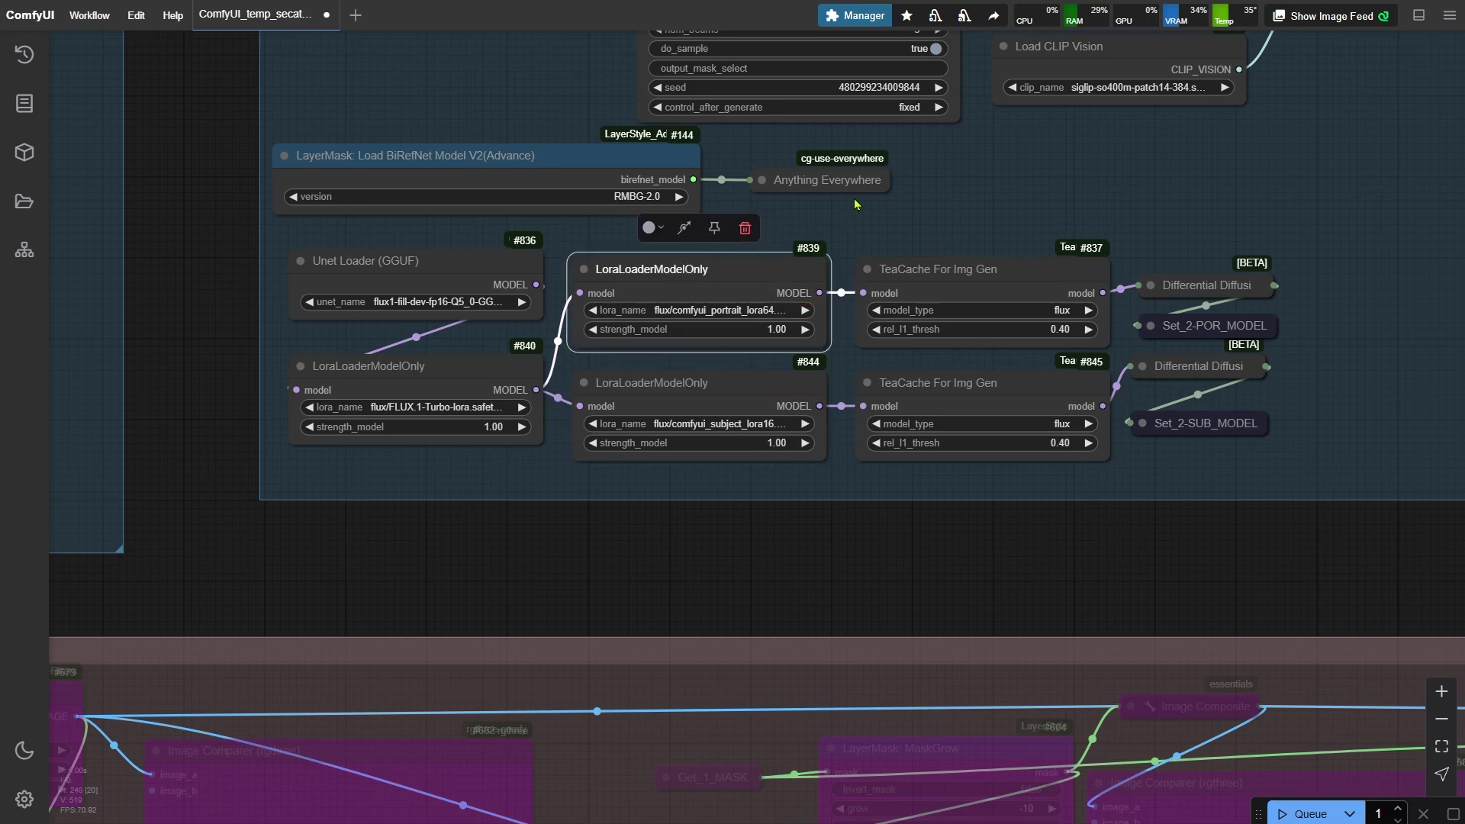
{"action": "left_click", "coordinate": [774, 391]}
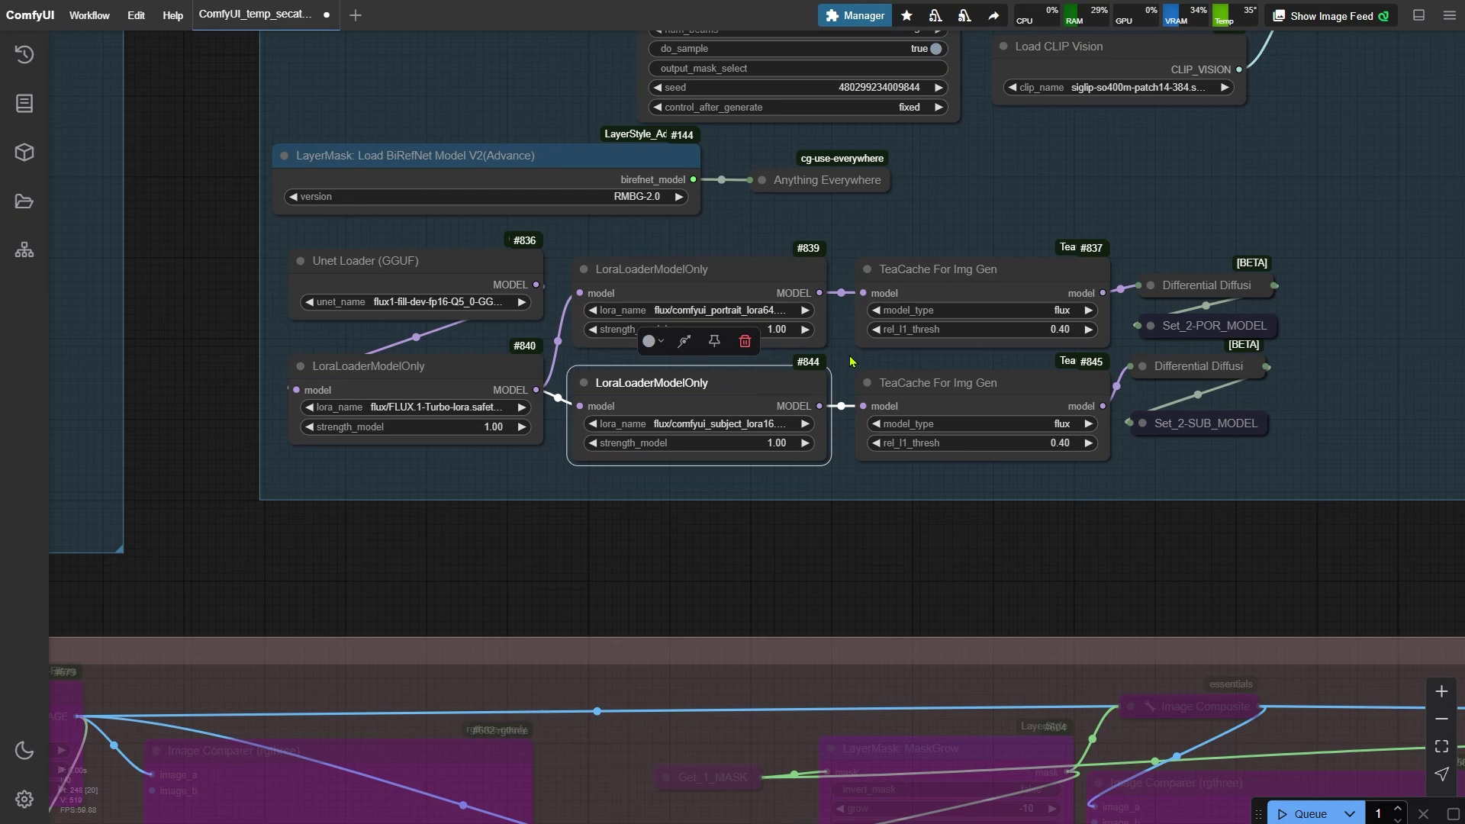
{"action": "scroll", "coordinate": [852, 360], "scroll_direction": "down", "scroll_amount": 5}
{"action": "scroll", "coordinate": [1118, 222], "scroll_direction": "up", "scroll_amount": 5}
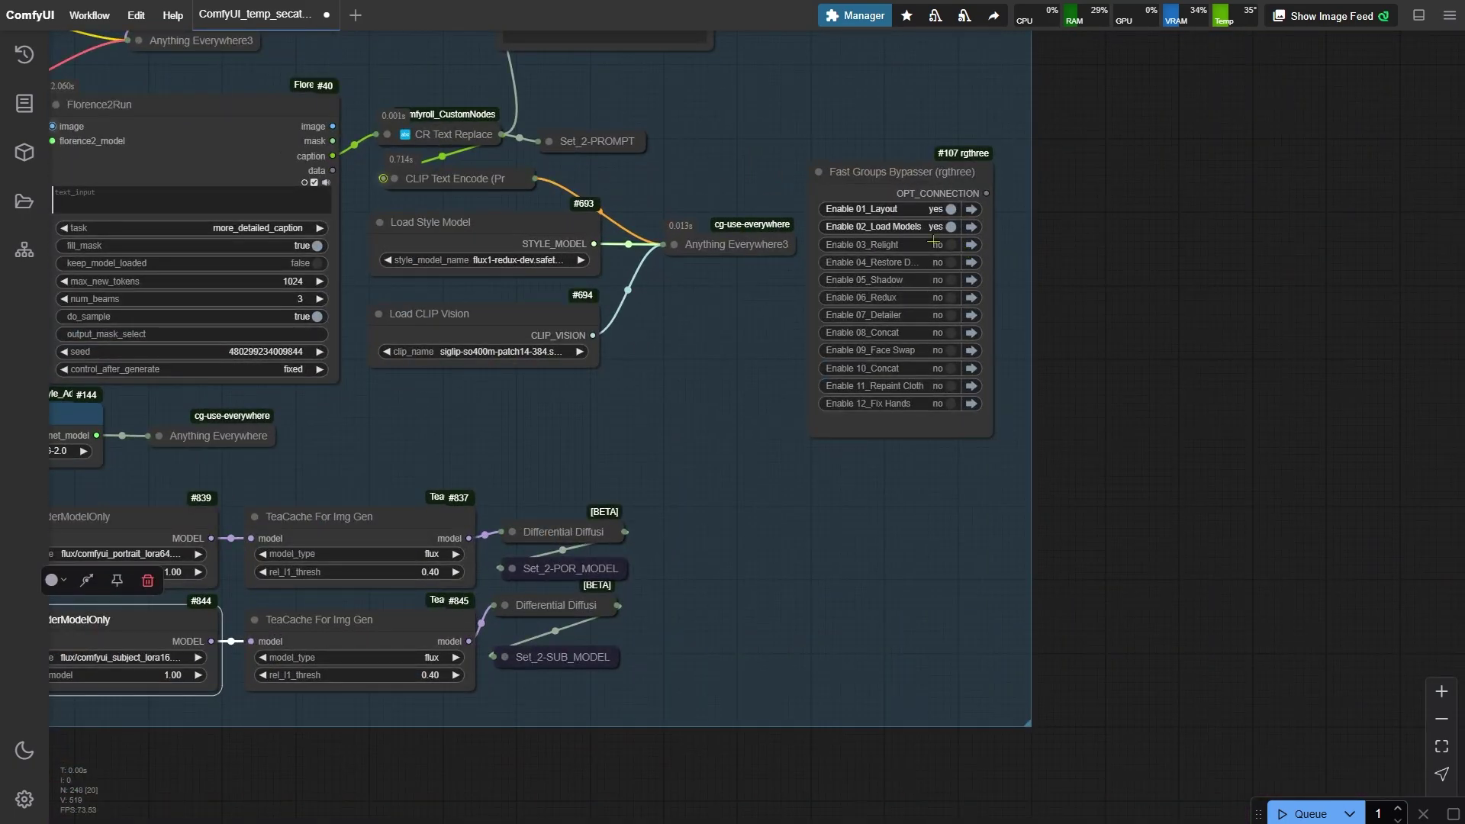
Set 03_Relight to yes, jump to it, and zoom into its Image Comparer.
{"action": "left_click", "coordinate": [934, 243]}
{"action": "left_click", "coordinate": [971, 244]}
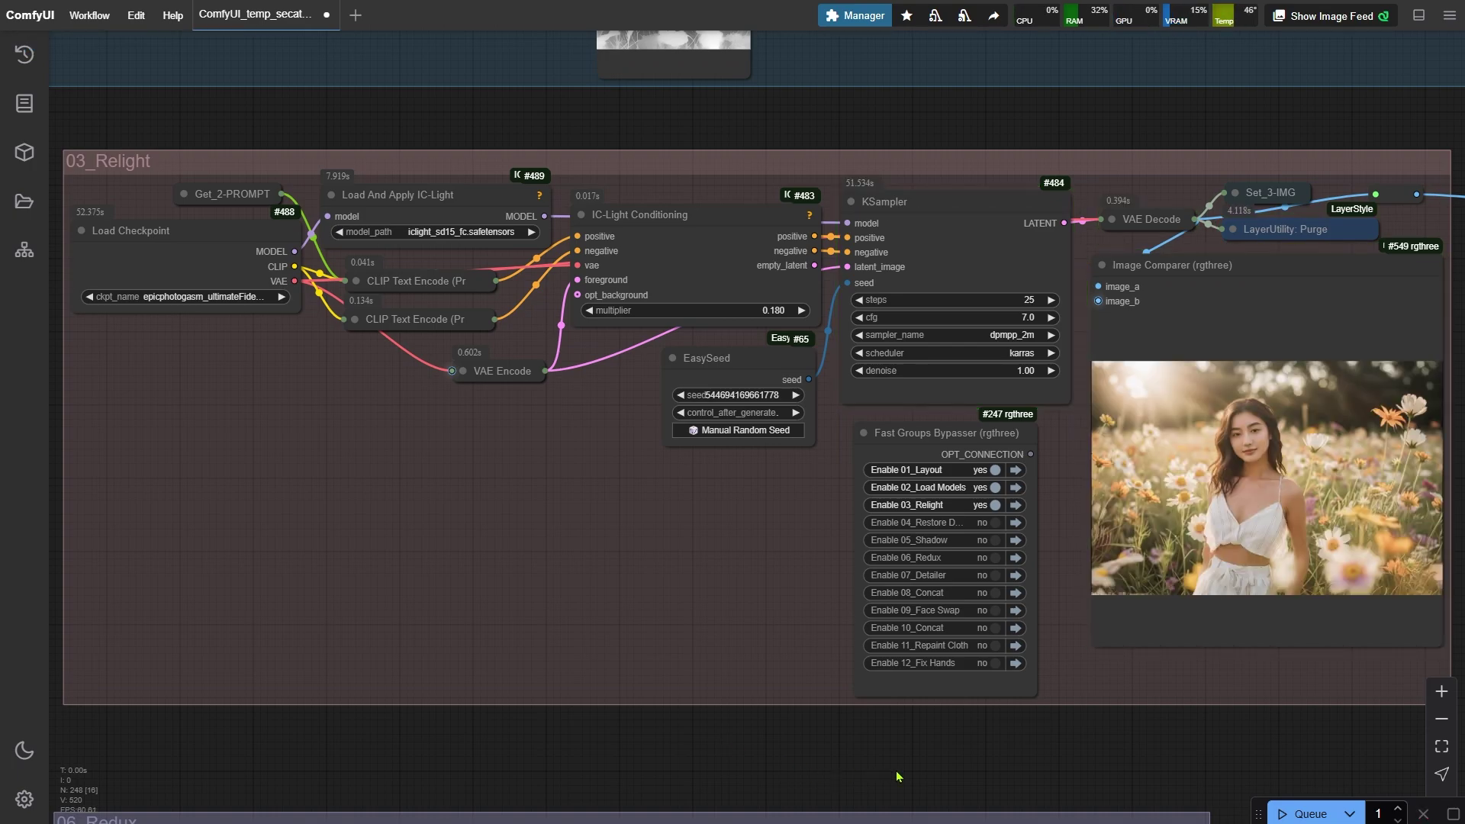
{"action": "left_click_drag", "start_coordinate": [898, 725], "coordinate": [522, 792]}
{"action": "scroll", "coordinate": [662, 589], "scroll_direction": "up", "scroll_amount": 5}
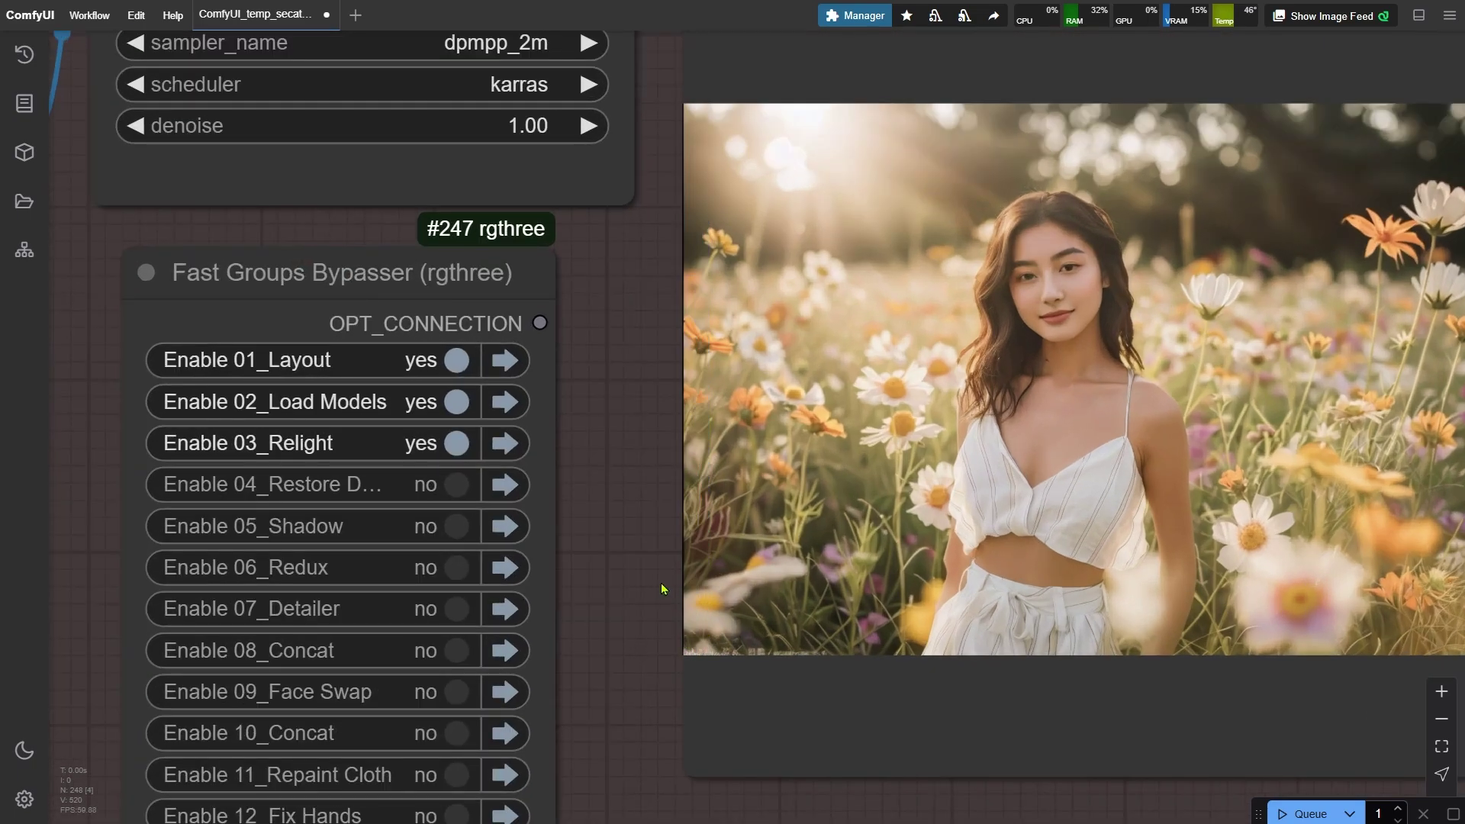
{"action": "left_click_drag", "start_coordinate": [661, 589], "coordinate": [311, 621]}
{"action": "scroll", "coordinate": [318, 530], "scroll_direction": "up", "scroll_amount": 1}
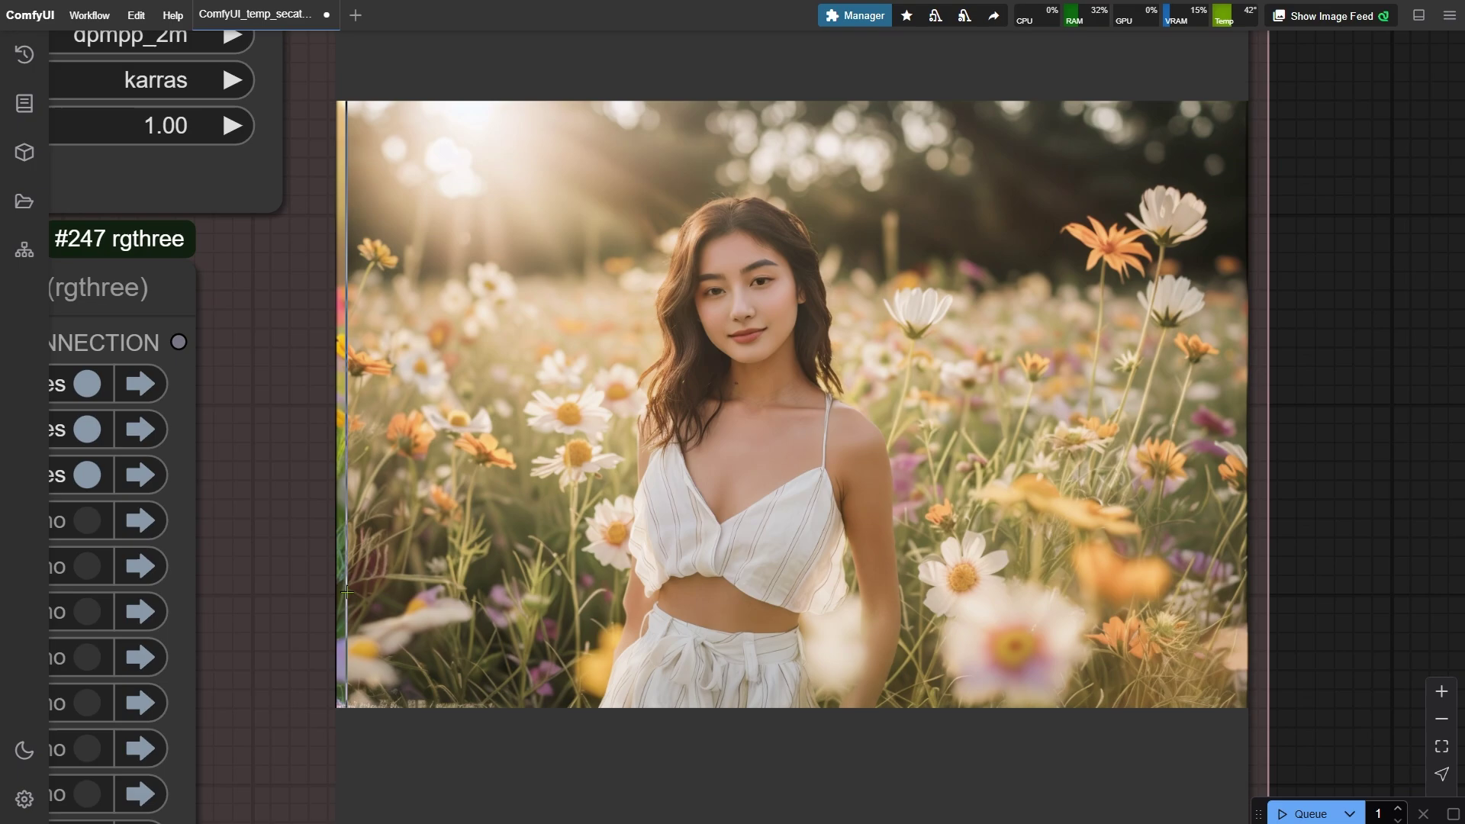
Enable the 04_Restore Details group and rerun the workflow with Ctrl+Enter.
{"action": "scroll", "coordinate": [348, 592], "scroll_direction": "down", "scroll_amount": 8}
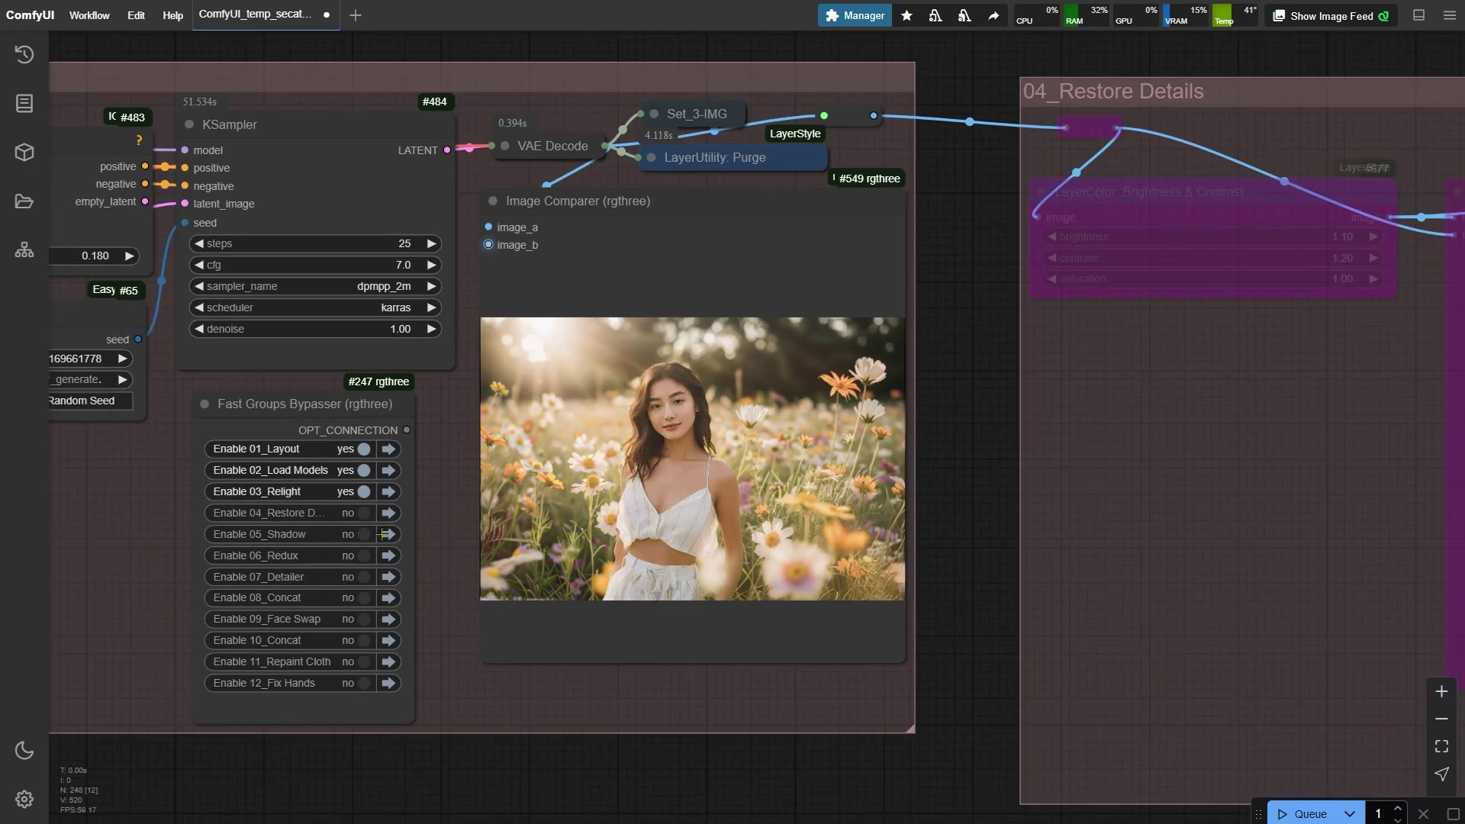
{"action": "left_click", "coordinate": [353, 513]}
{"action": "scroll", "coordinate": [366, 511], "scroll_direction": "down", "scroll_amount": 10}
{"action": "key", "text": "ctrl+Return"}
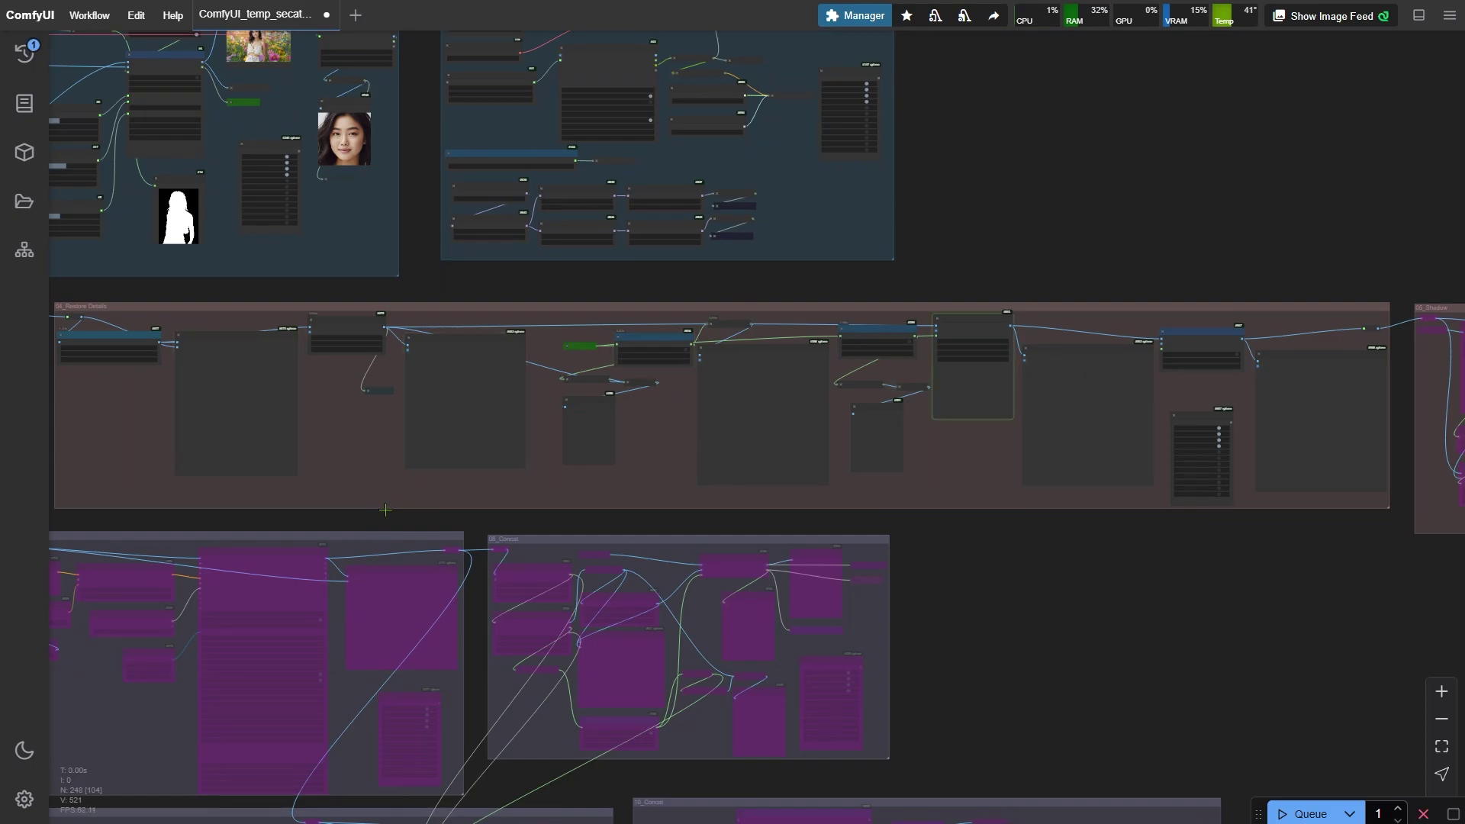
{"action": "scroll", "coordinate": [749, 589], "scroll_direction": "up", "scroll_amount": 10}
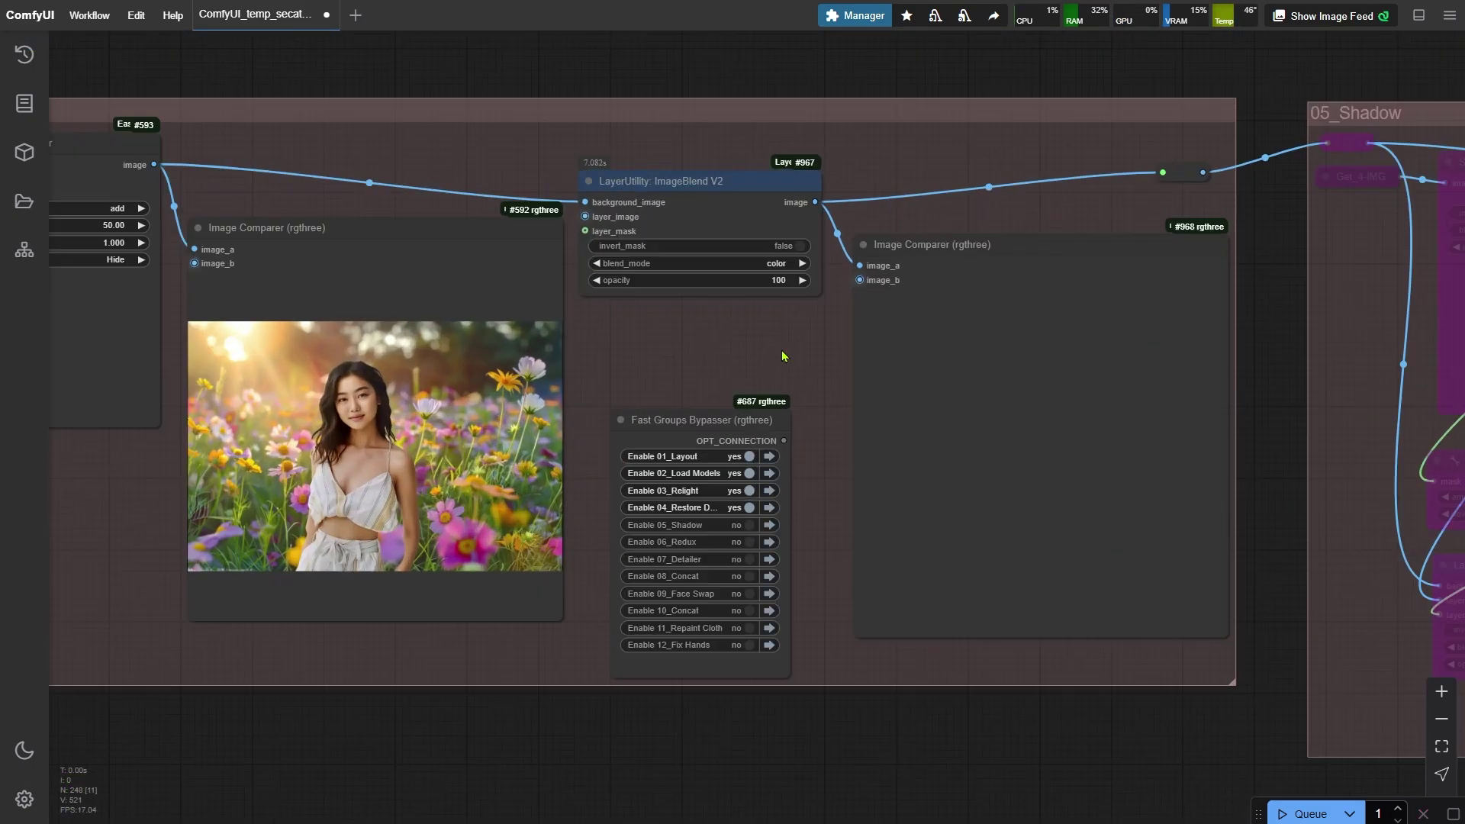
{"action": "scroll", "coordinate": [715, 335], "scroll_direction": "up", "scroll_amount": 3}
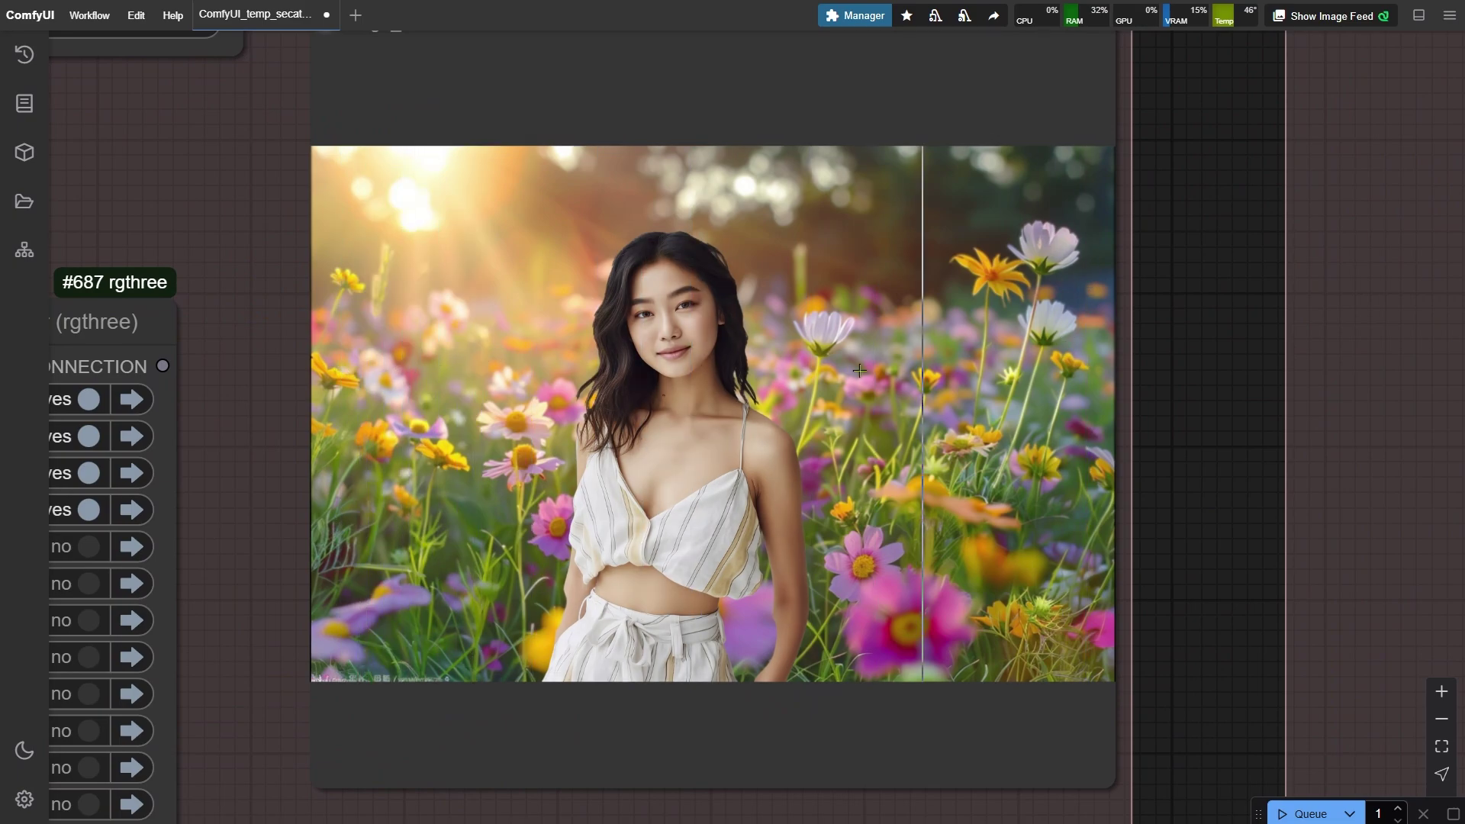
Pan the canvas over to the 04_Restore Details group.
{"action": "scroll", "coordinate": [491, 708], "scroll_direction": "down", "scroll_amount": 8}
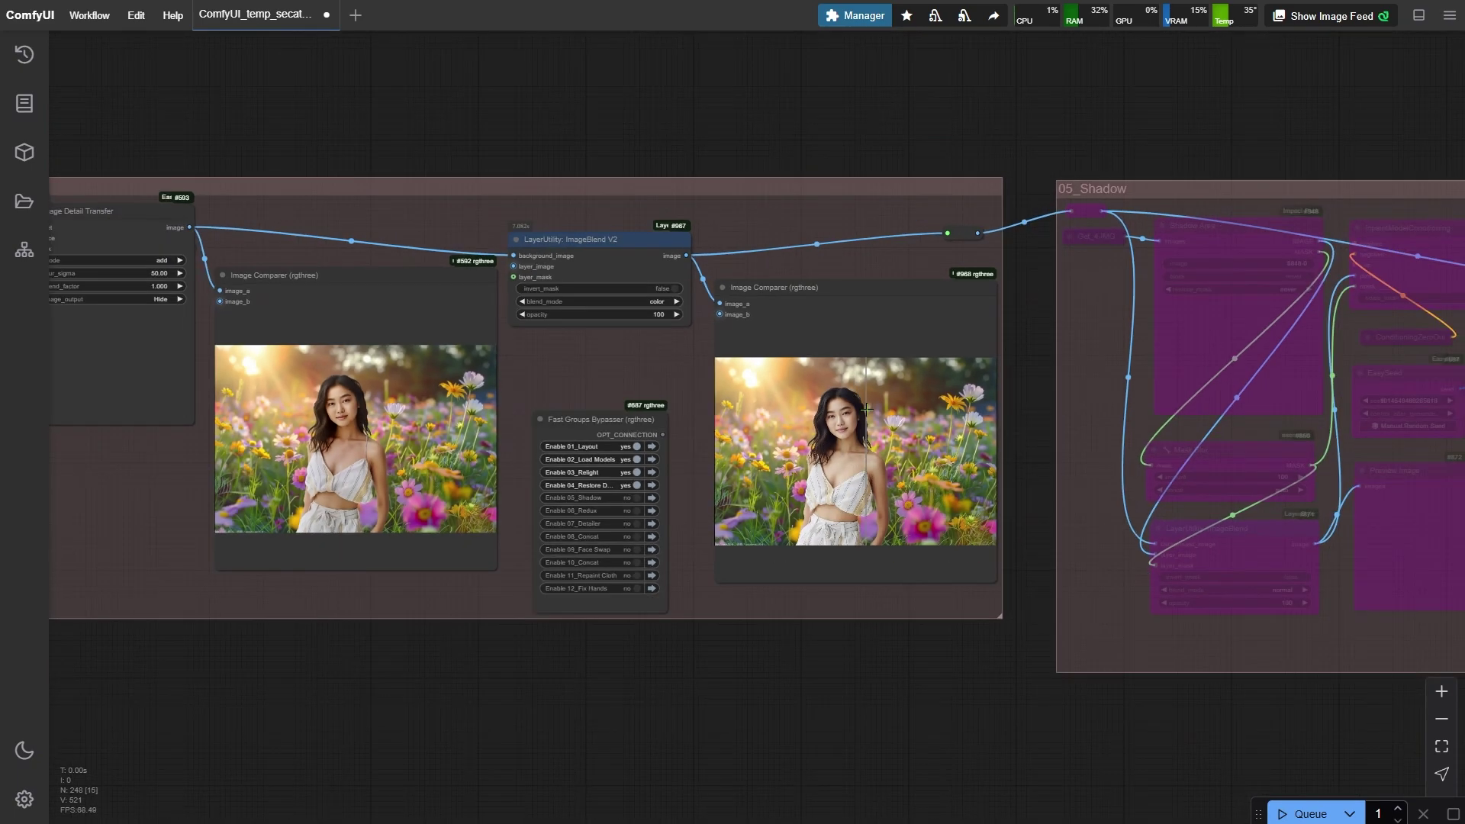
{"action": "left_click_drag", "start_coordinate": [522, 621], "coordinate": [927, 618]}
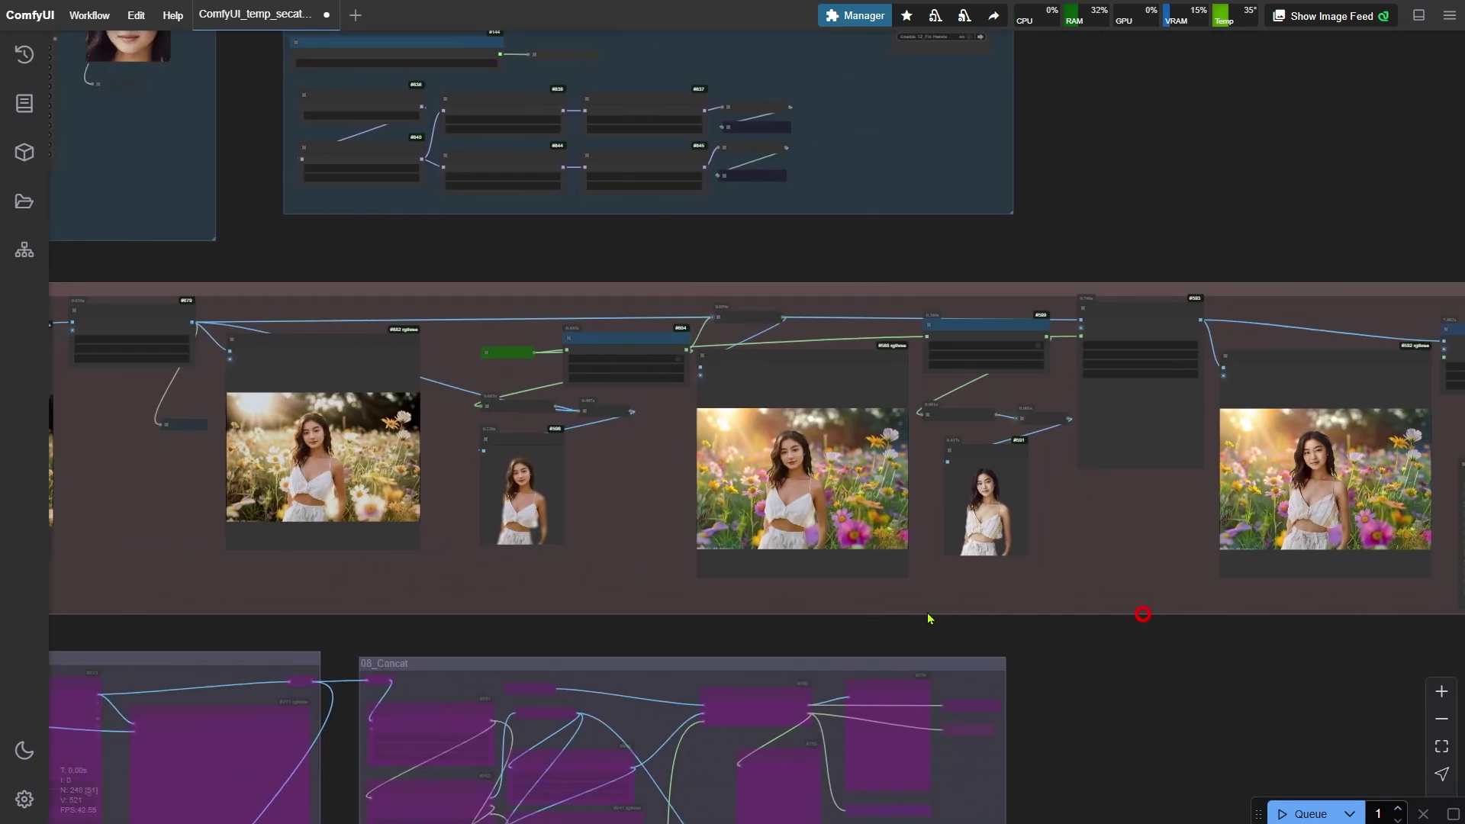
{"action": "left_click_drag", "start_coordinate": [323, 628], "coordinate": [954, 611]}
Inspect the brightness-contrast, Color Match and comparer nodes through to Image Detail Transfer.
{"action": "scroll", "coordinate": [442, 451], "scroll_direction": "up", "scroll_amount": 6}
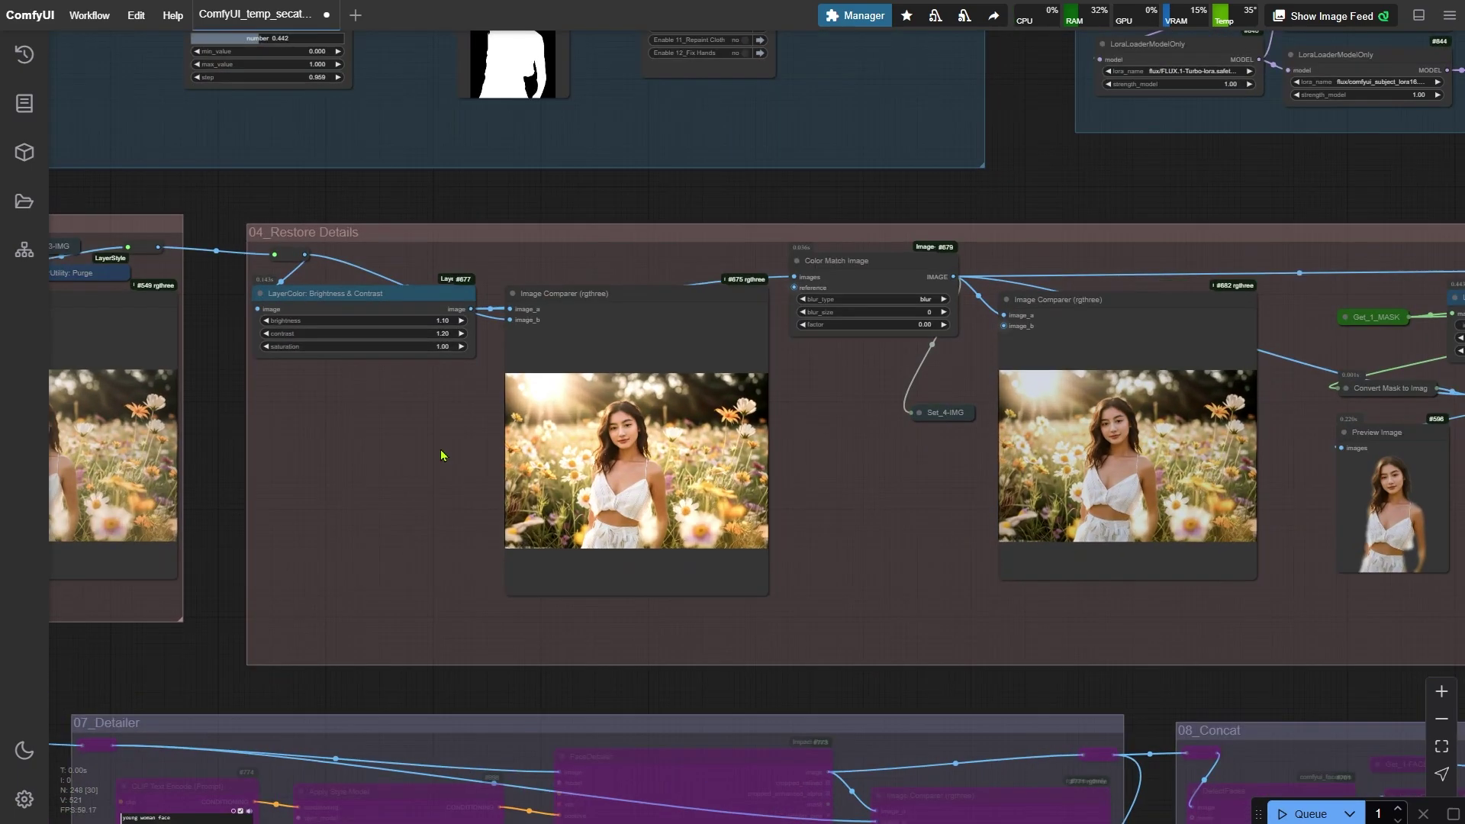
{"action": "scroll", "coordinate": [357, 473], "scroll_direction": "up", "scroll_amount": 3}
{"action": "scroll", "coordinate": [455, 454], "scroll_direction": "left", "scroll_amount": 3}
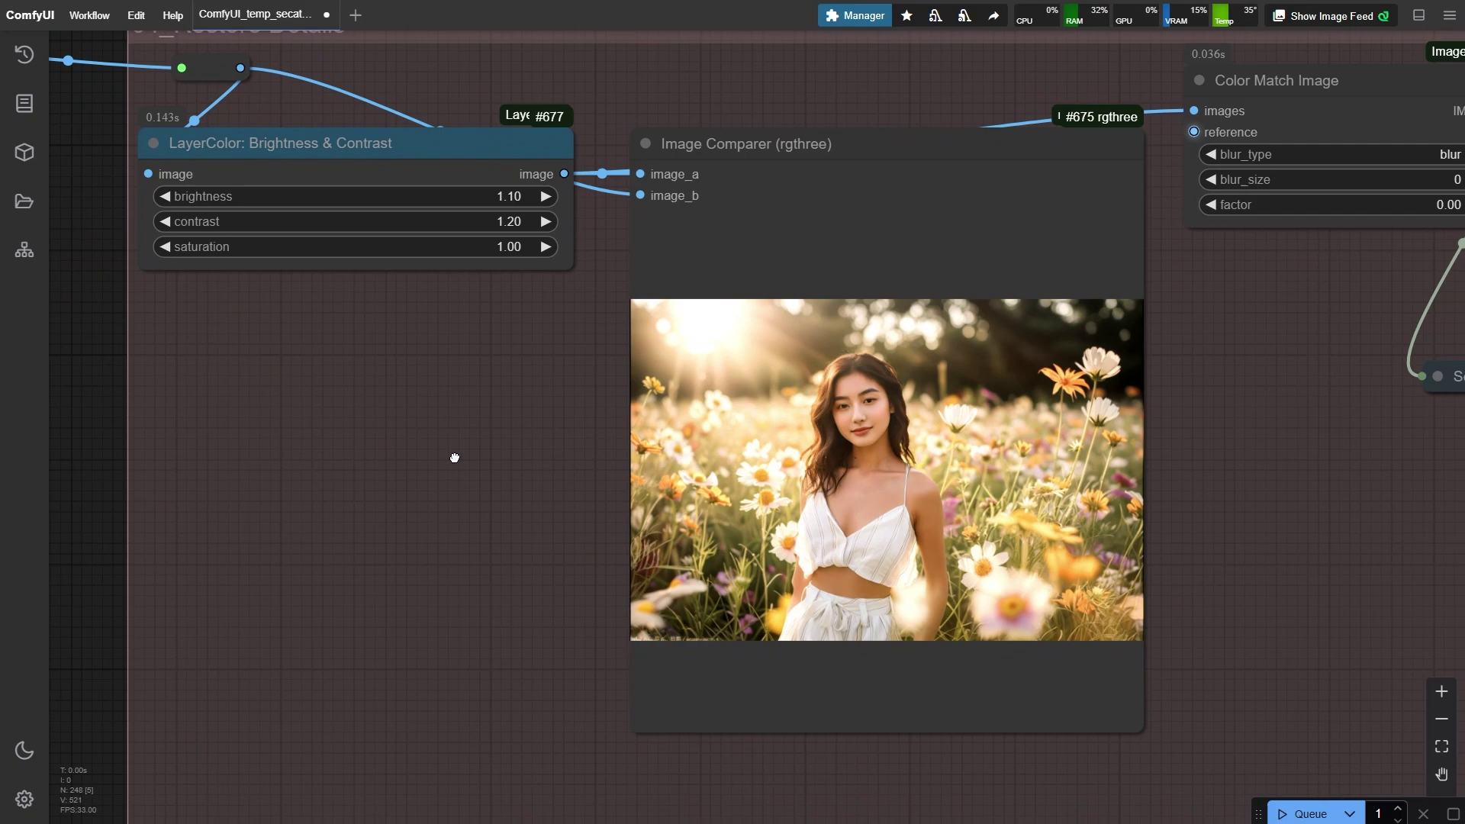
{"action": "left_click", "coordinate": [463, 163]}
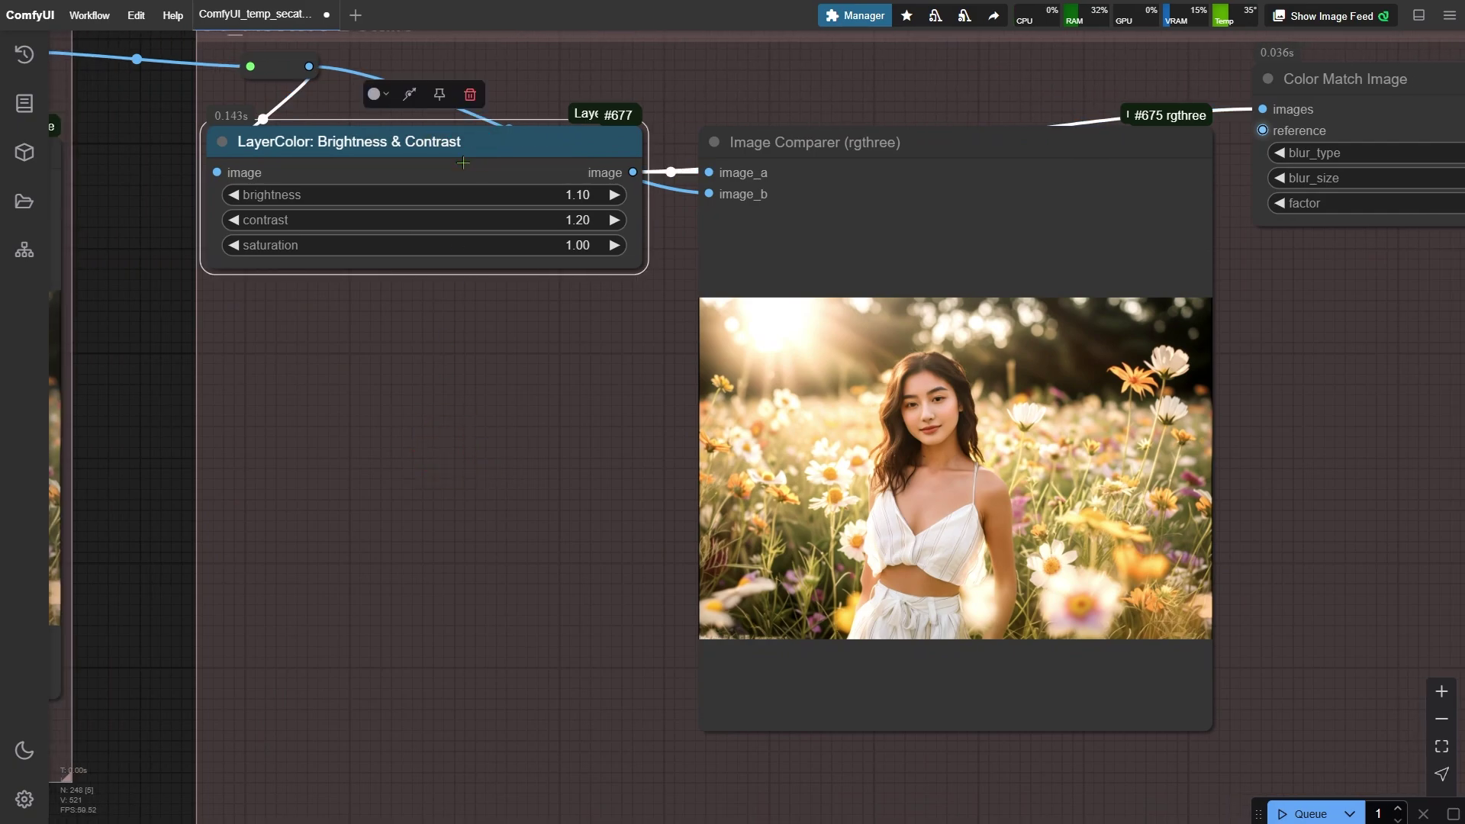
{"action": "left_click_drag", "start_coordinate": [1309, 385], "coordinate": [322, 388]}
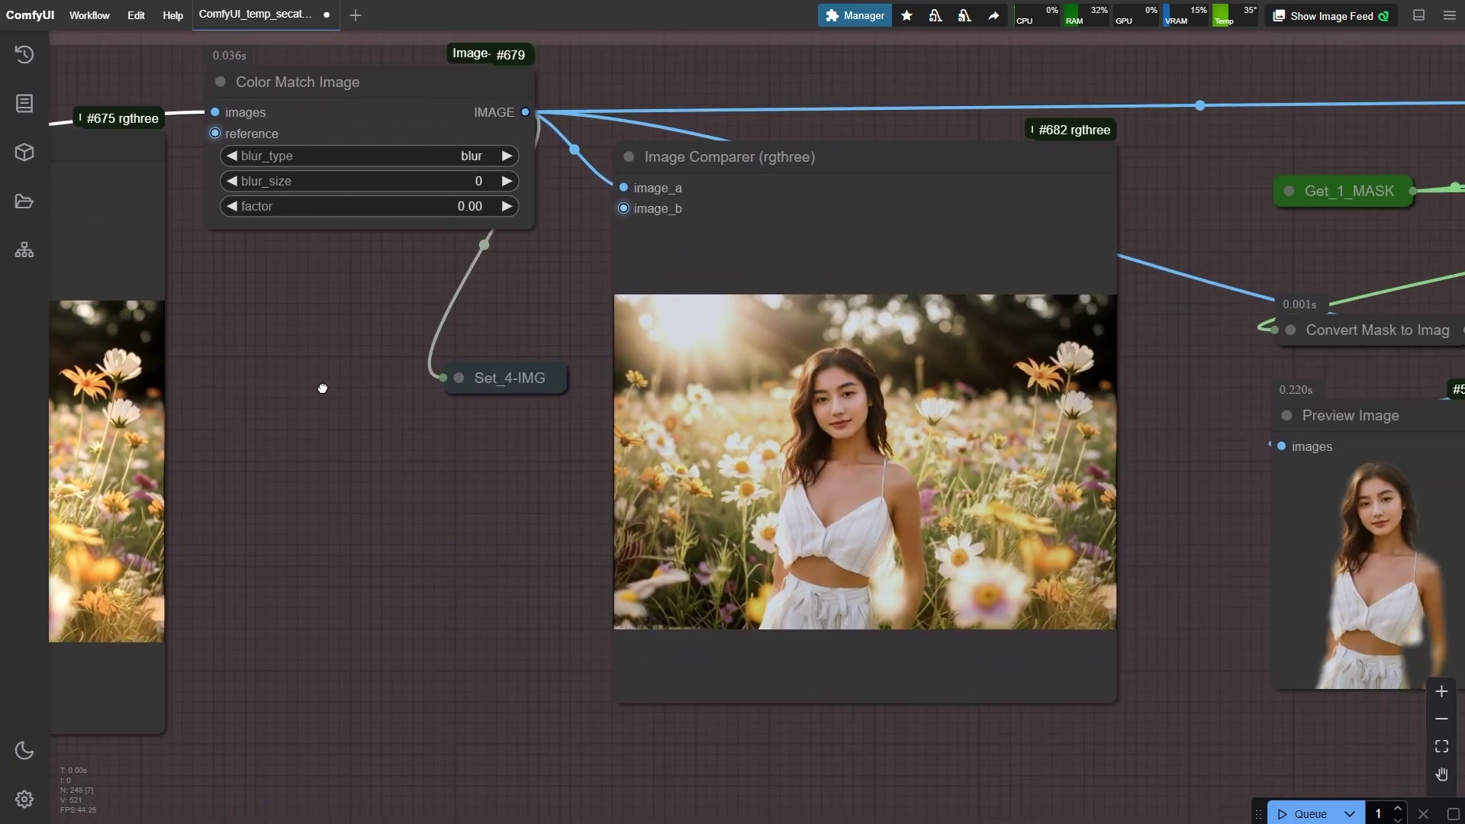
{"action": "left_click", "coordinate": [330, 143]}
{"action": "scroll", "coordinate": [773, 314], "scroll_direction": "right", "scroll_amount": 2}
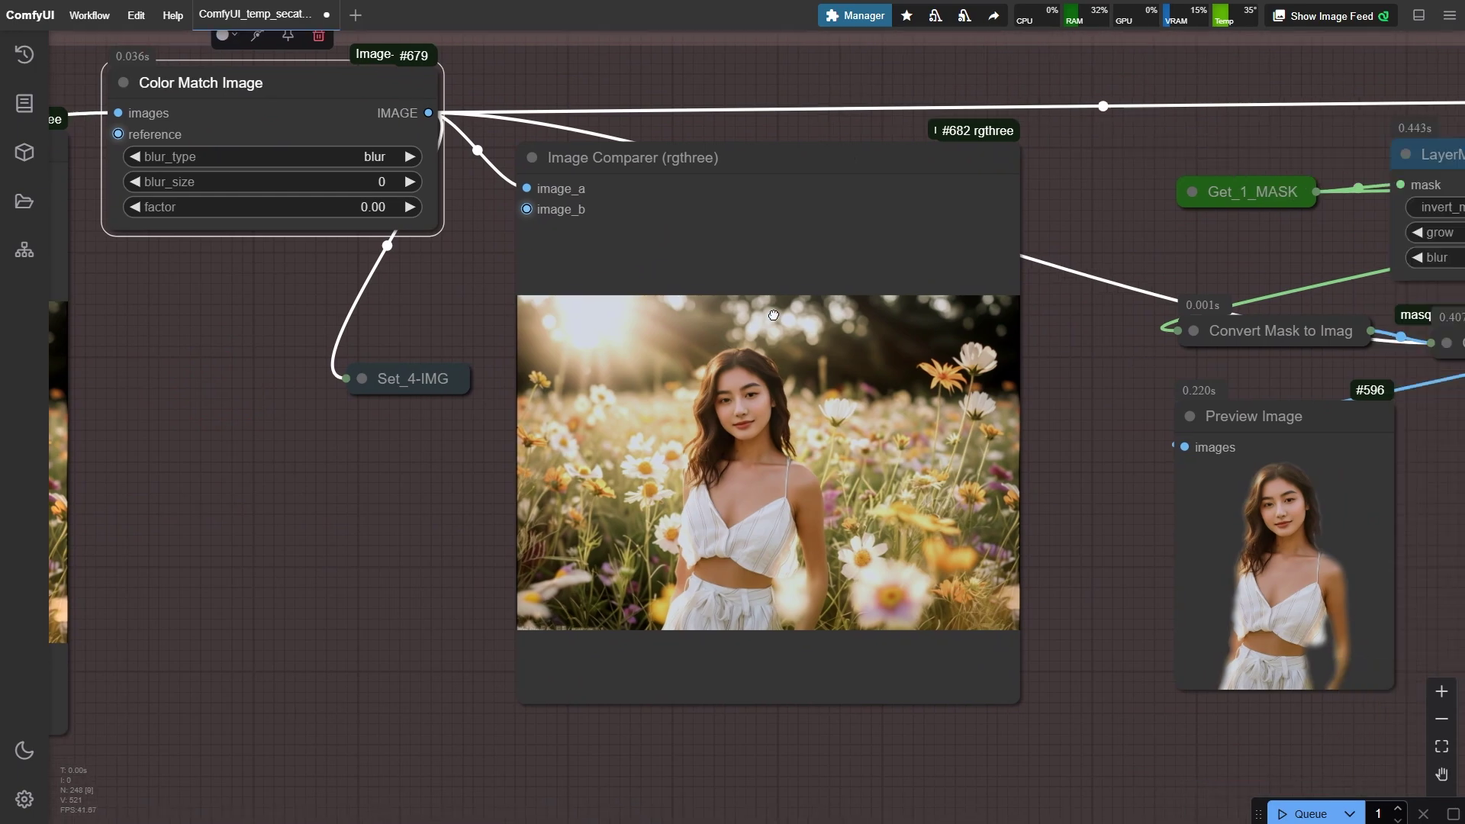
{"action": "scroll", "coordinate": [774, 314], "scroll_direction": "right", "scroll_amount": 10}
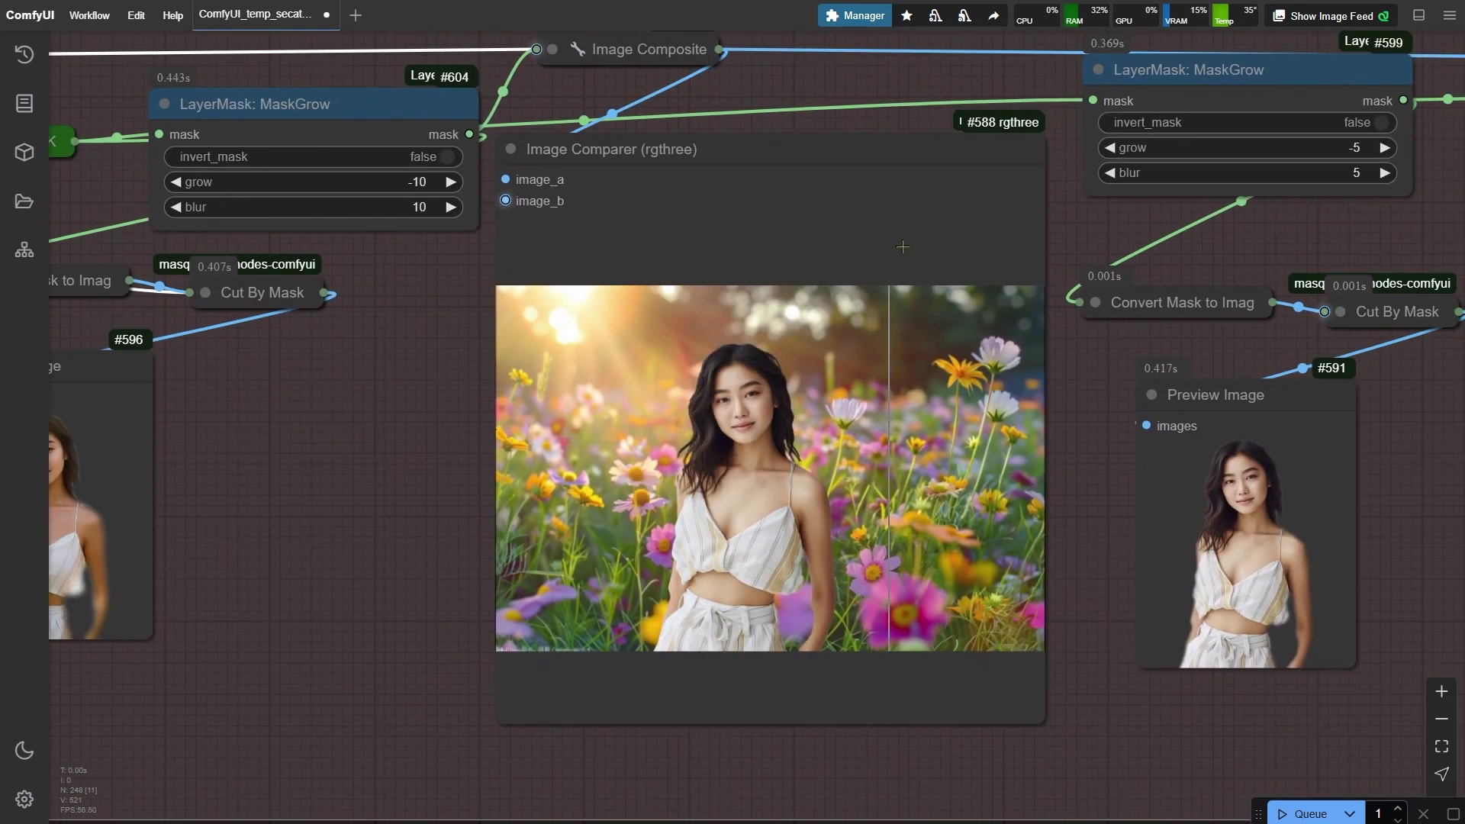
{"action": "left_click", "coordinate": [925, 213]}
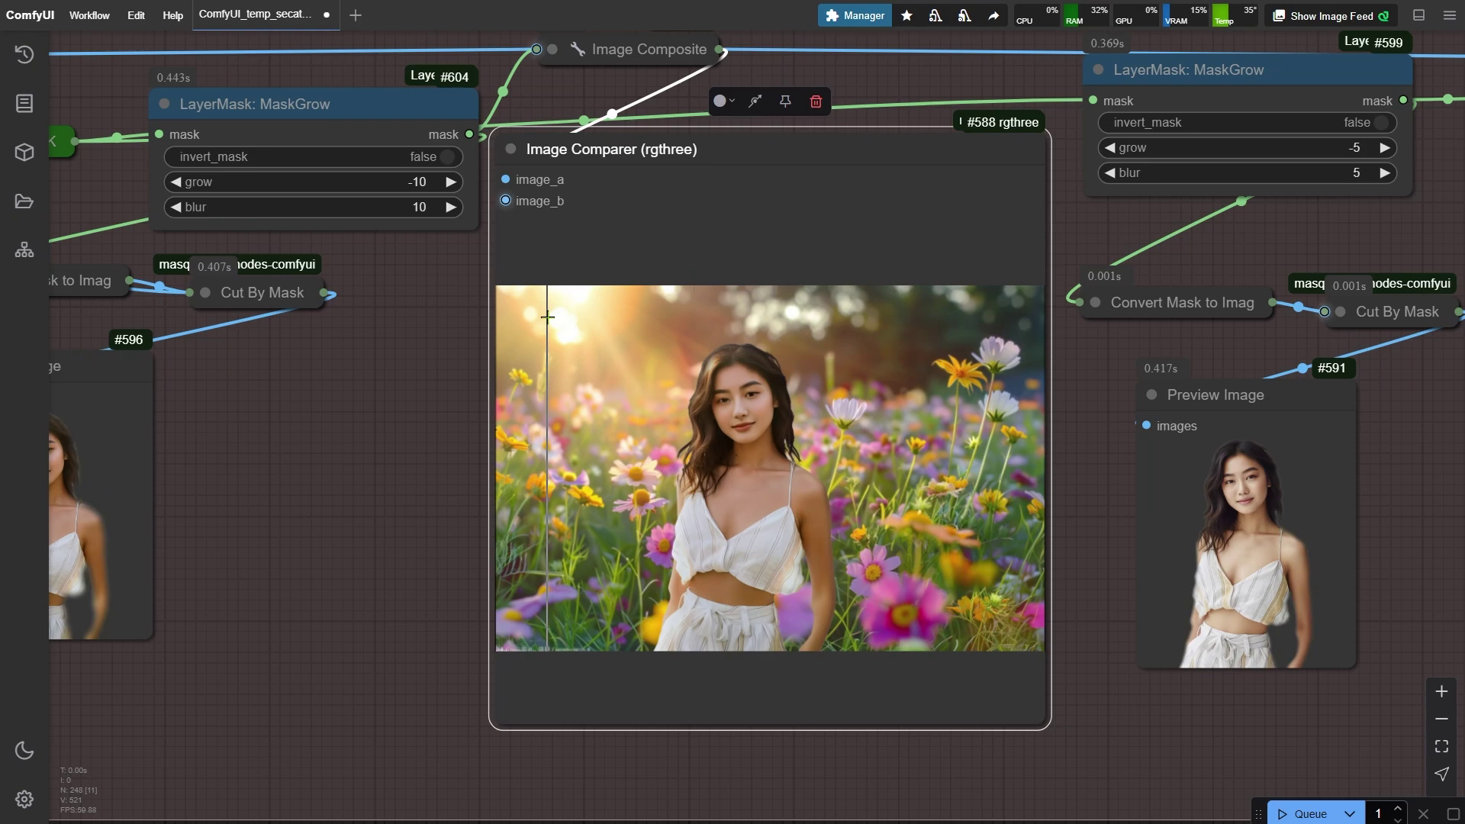
{"action": "scroll", "coordinate": [157, 282], "scroll_direction": "right", "scroll_amount": 15}
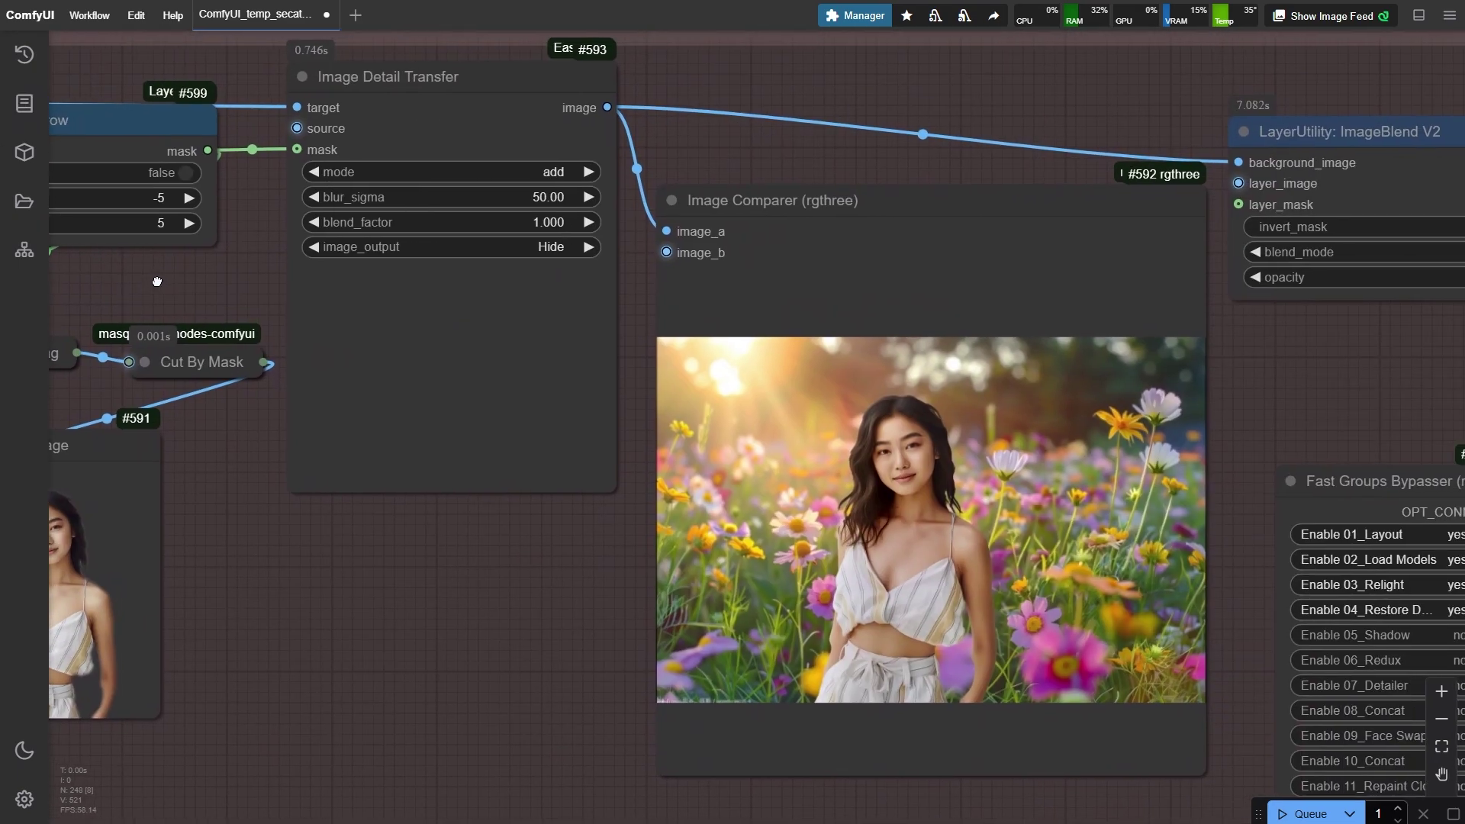
{"action": "scroll", "coordinate": [157, 282], "scroll_direction": "right", "scroll_amount": 2}
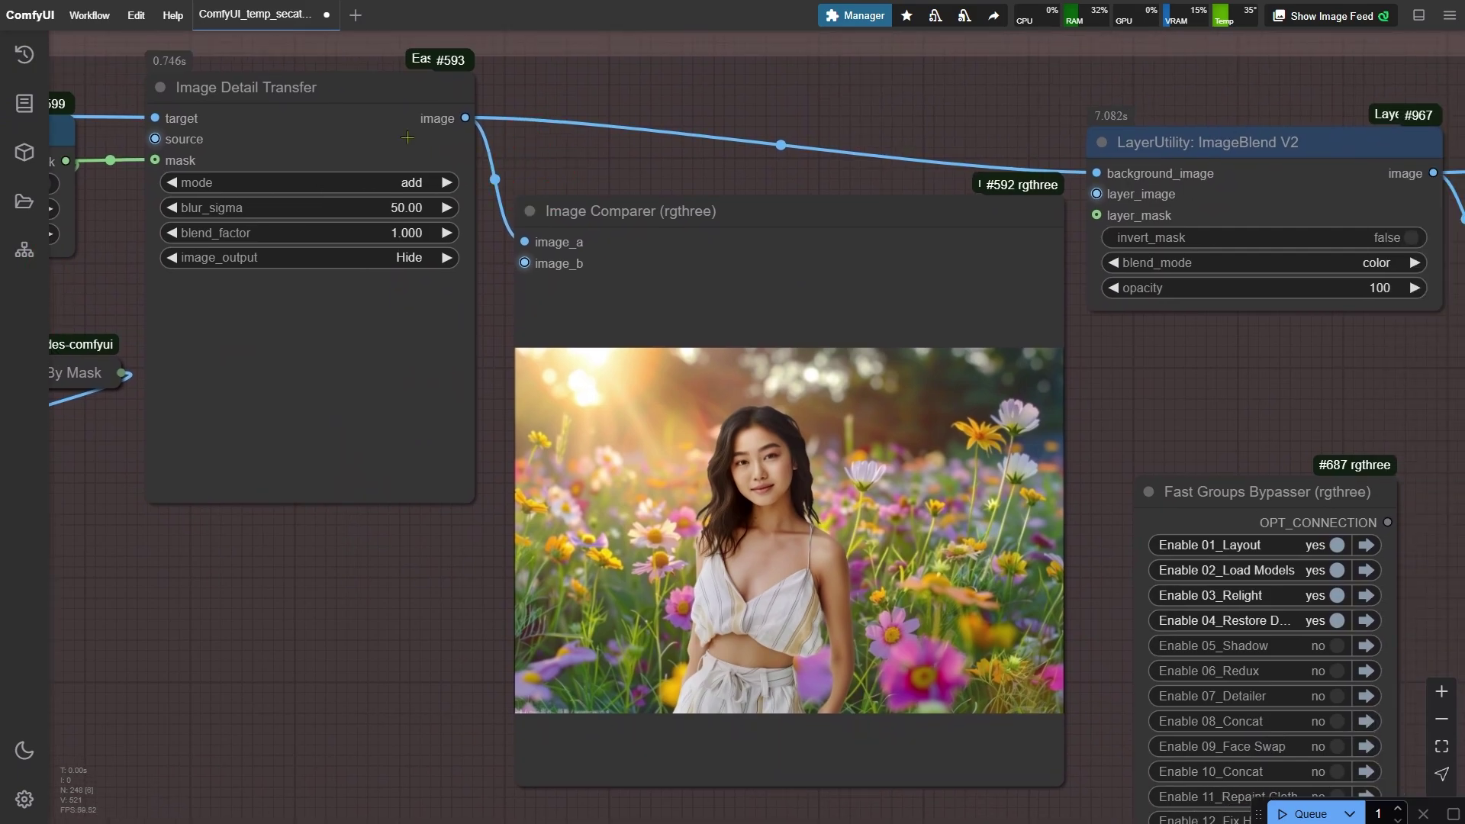
{"action": "left_click", "coordinate": [407, 138]}
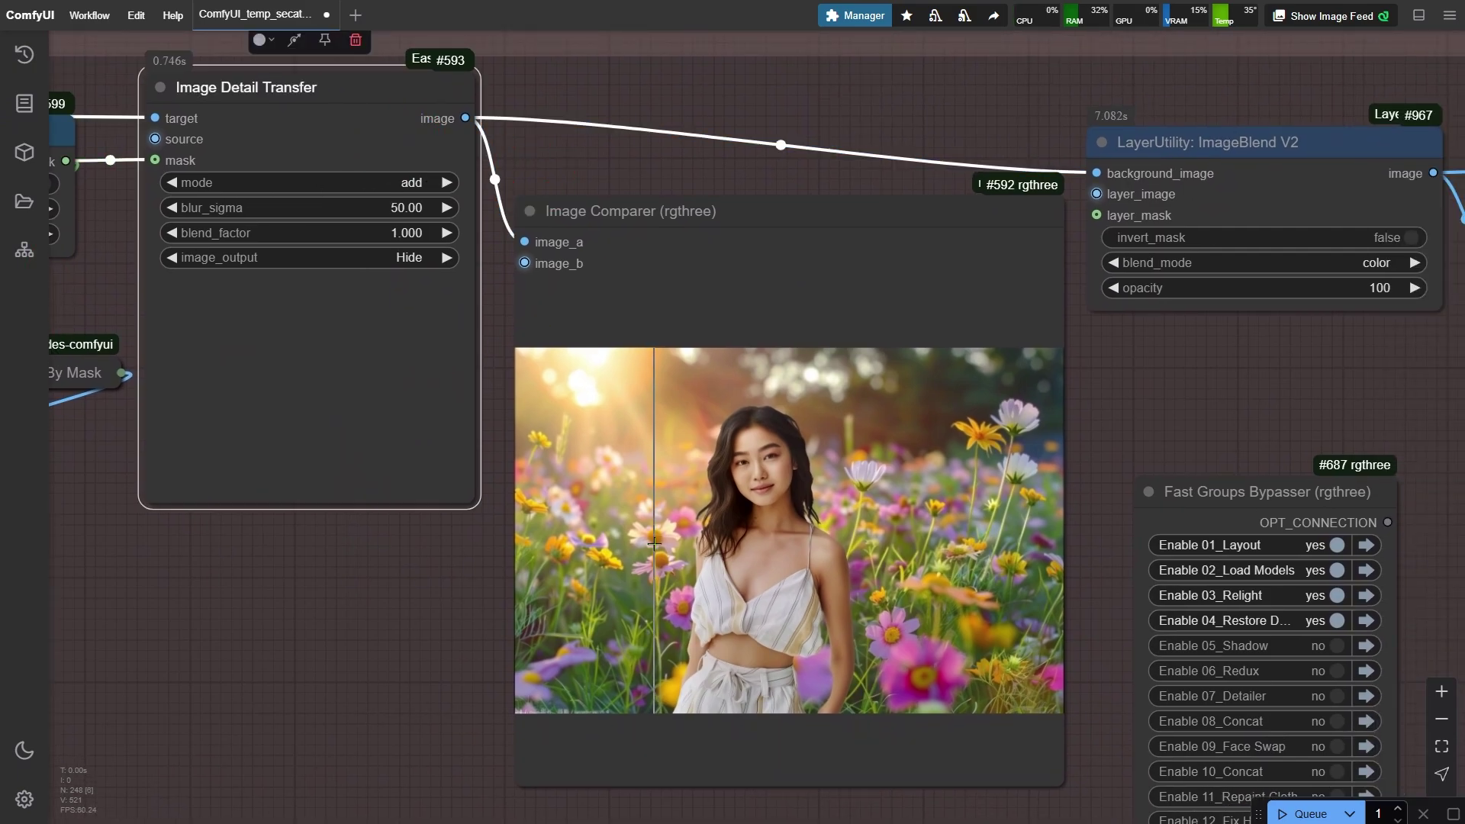
{"action": "scroll", "coordinate": [655, 542], "scroll_direction": "up", "scroll_amount": 3}
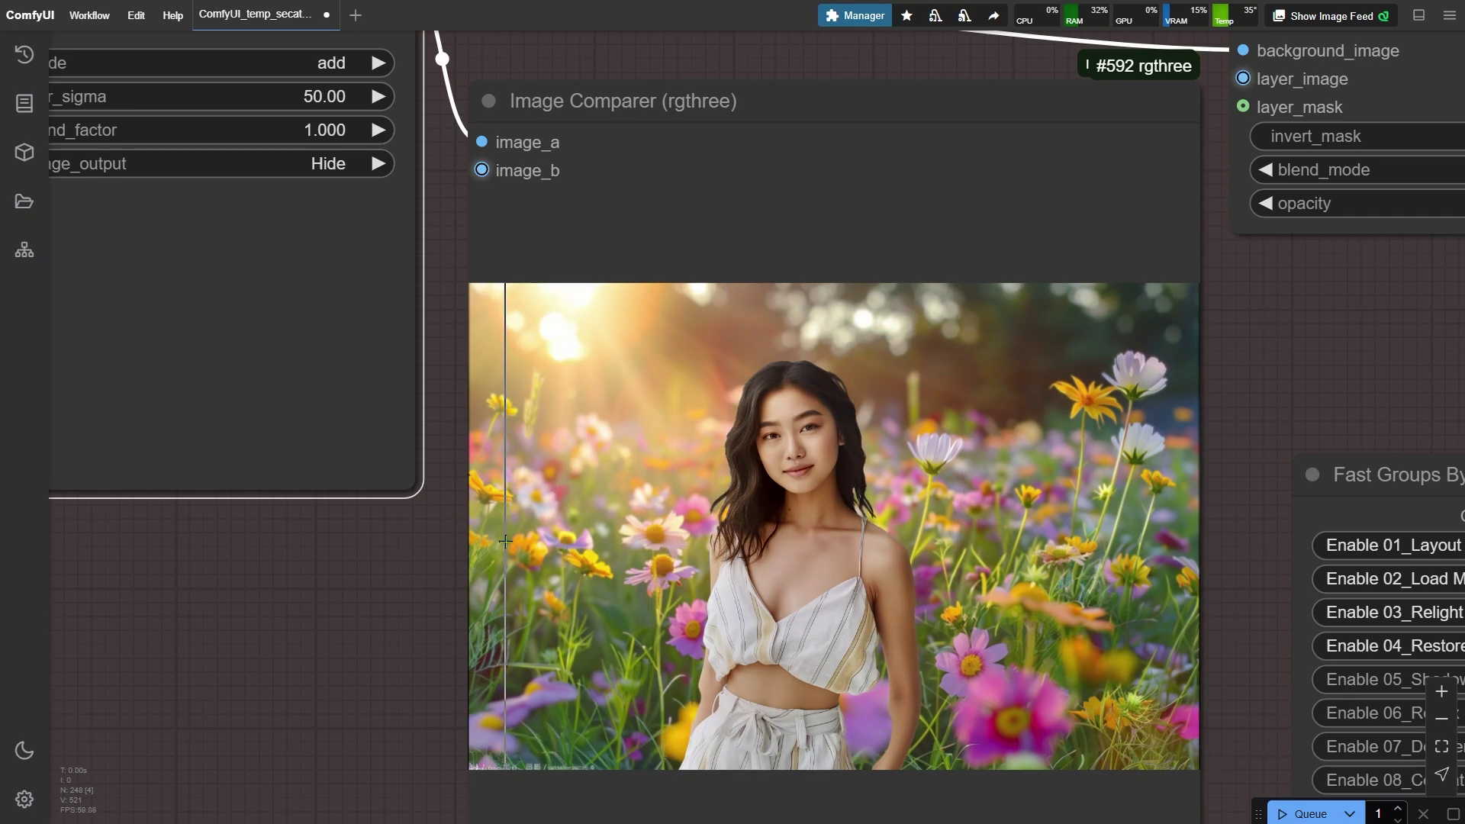
{"action": "scroll", "coordinate": [751, 549], "scroll_direction": "down", "scroll_amount": 2}
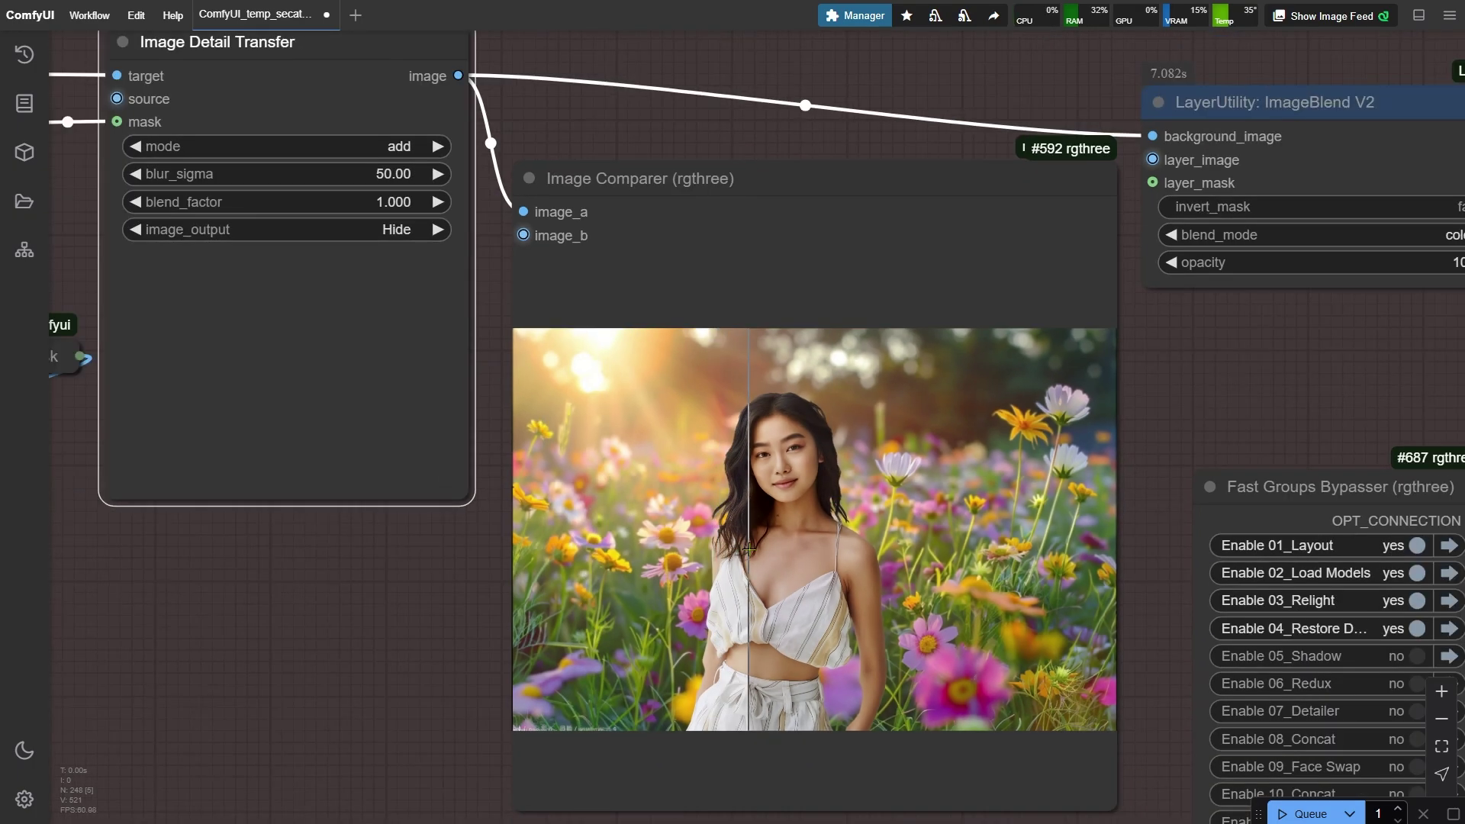
{"action": "scroll", "coordinate": [750, 549], "scroll_direction": "down", "scroll_amount": 1}
{"action": "left_click", "coordinate": [395, 177]}
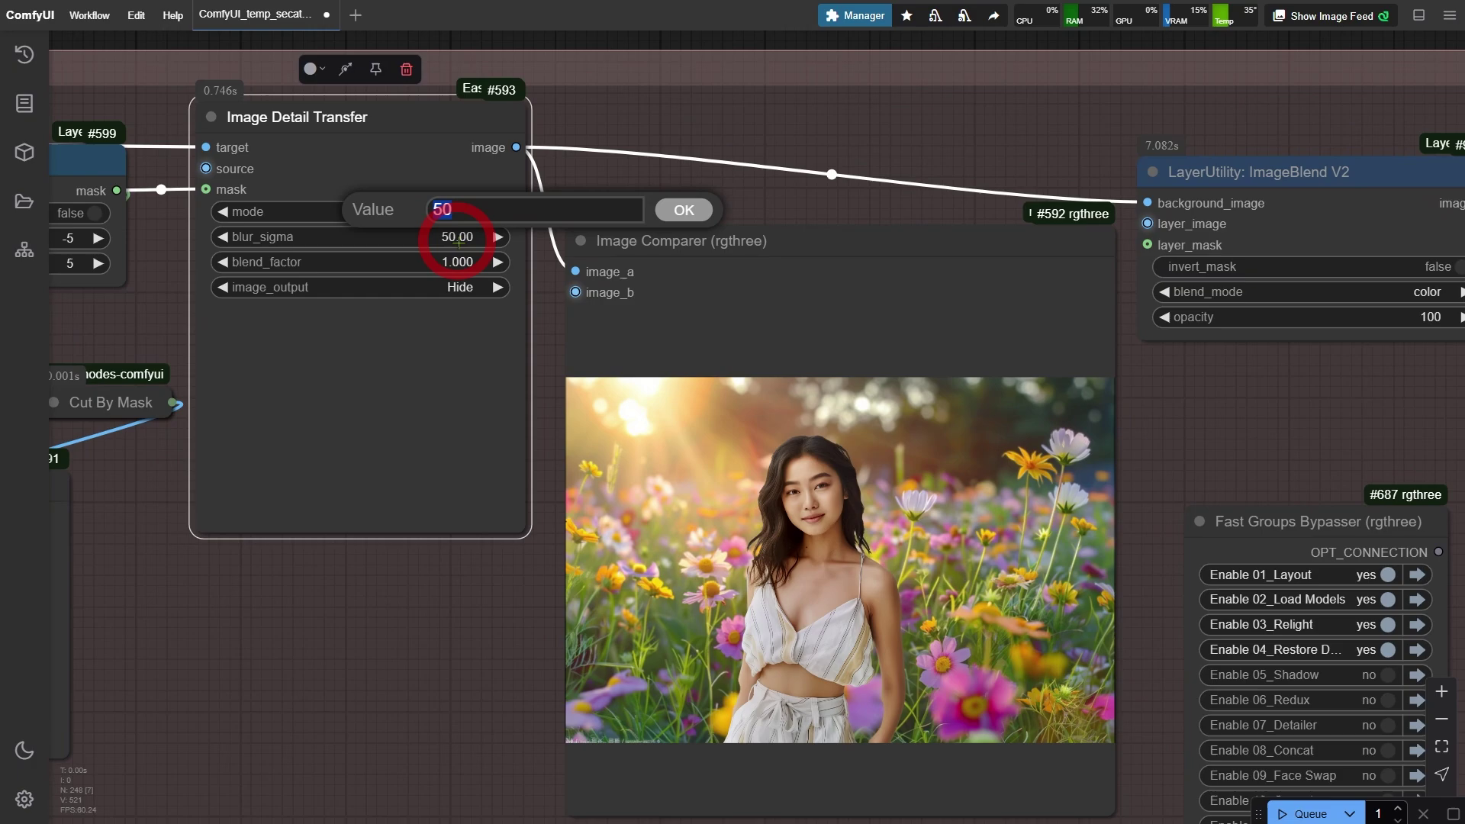
{"action": "left_click", "coordinate": [685, 209]}
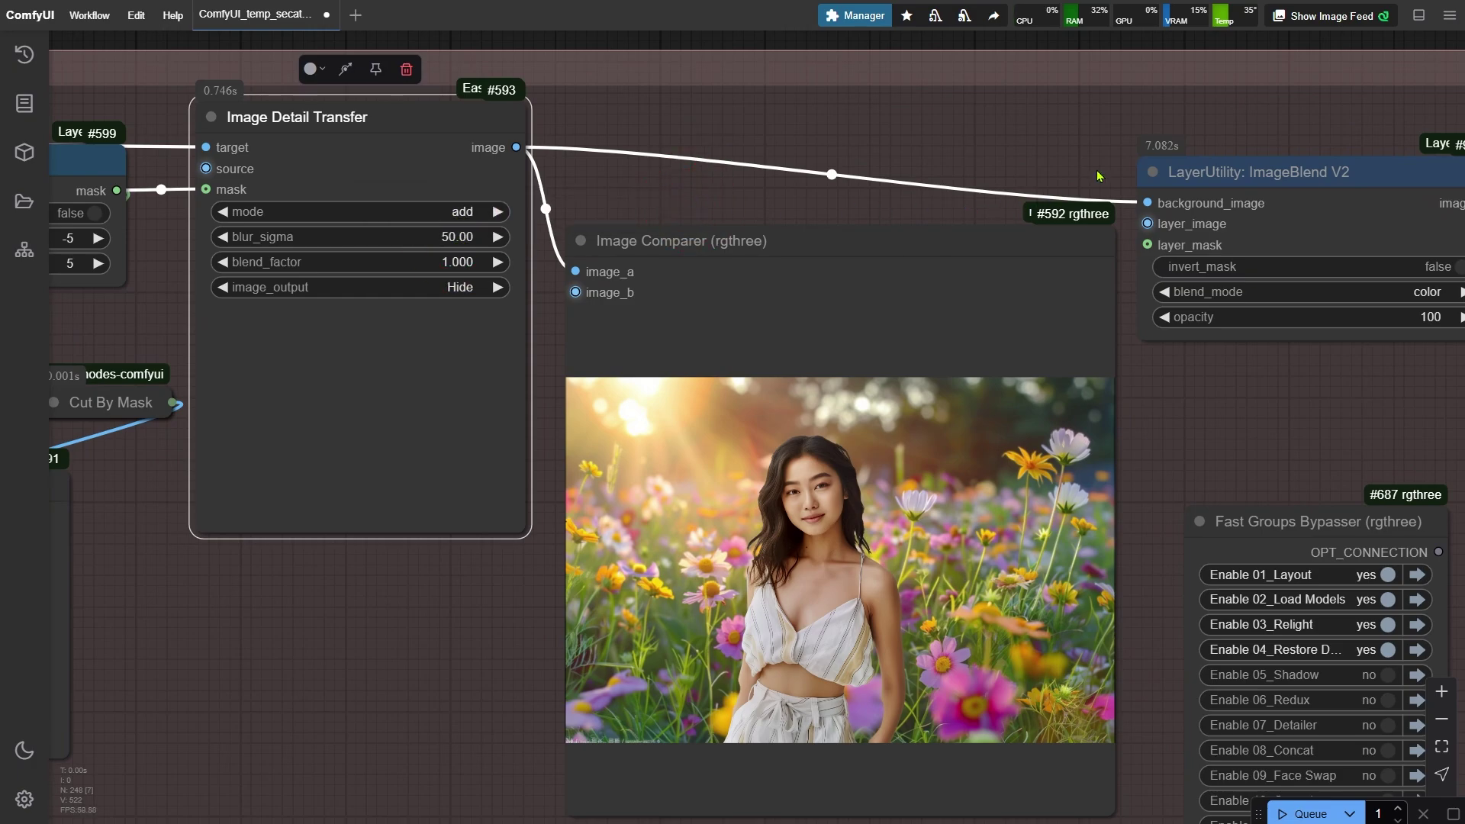
Select ImageBlend V2 and confirm its opacity stays at 100.
{"action": "left_click_drag", "start_coordinate": [1089, 153], "coordinate": [168, 94]}
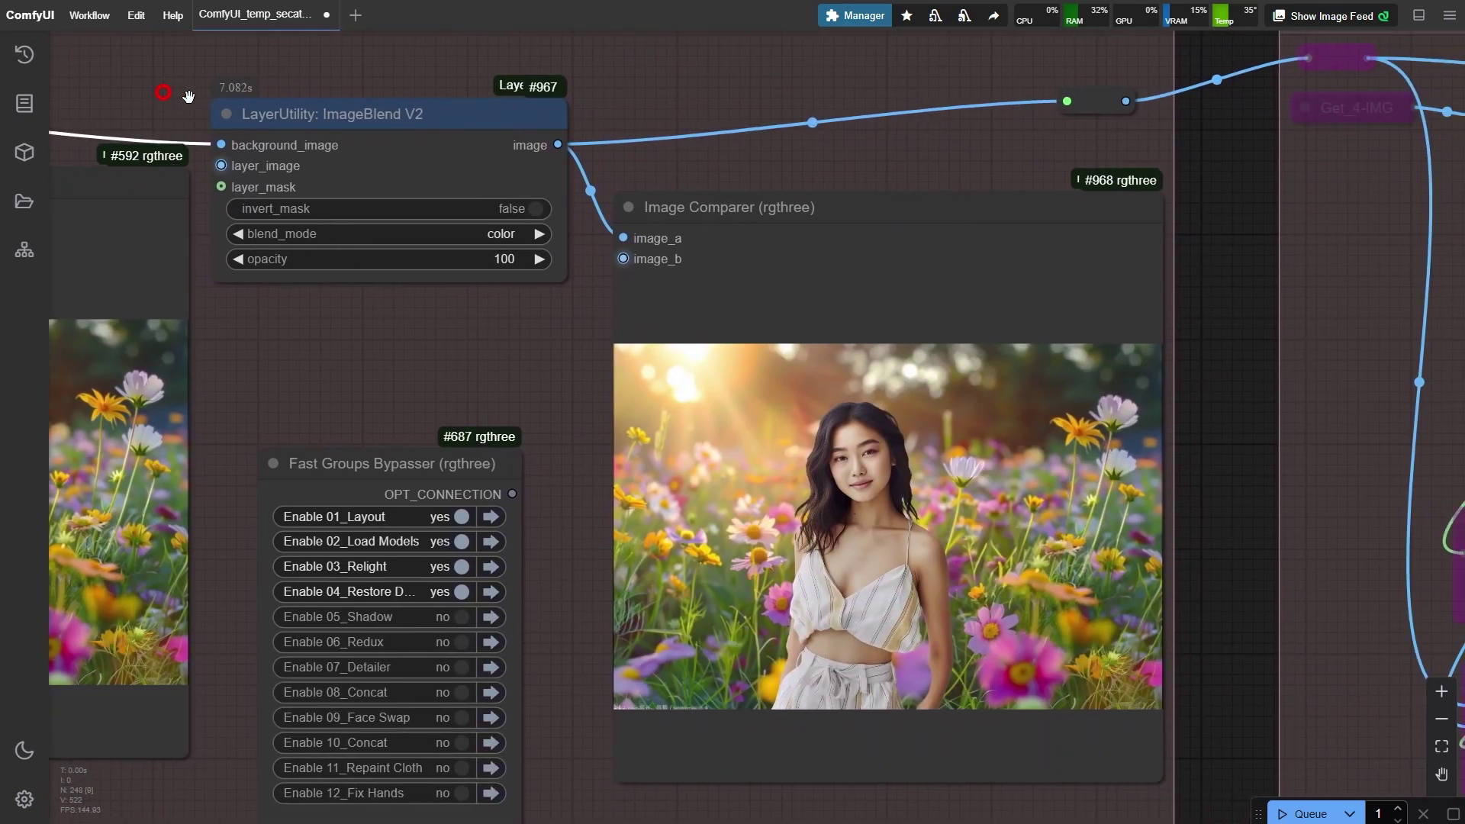
{"action": "left_click", "coordinate": [474, 138]}
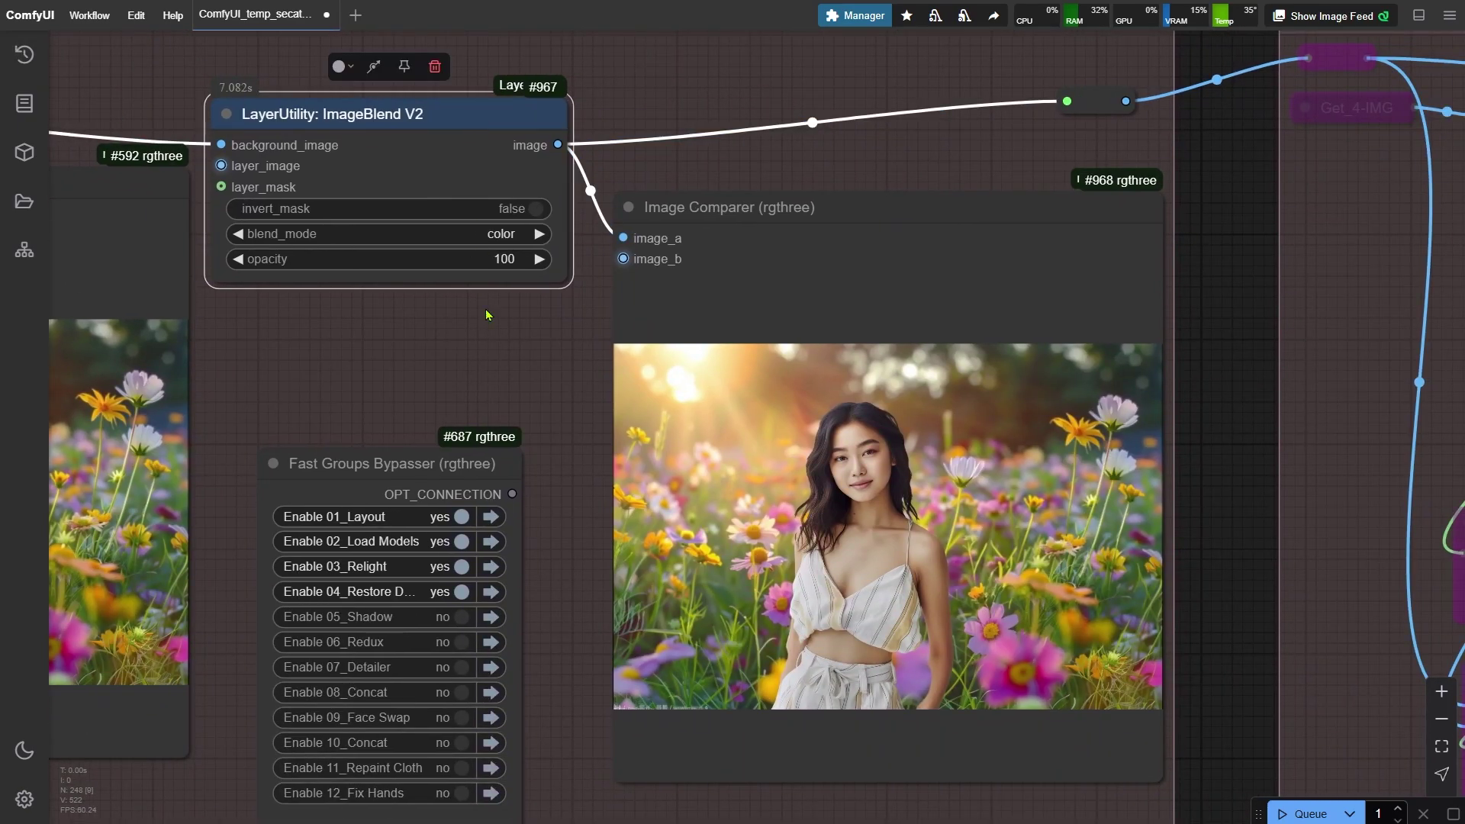
{"action": "scroll", "coordinate": [537, 387], "scroll_direction": "up", "scroll_amount": 2}
{"action": "left_click_drag", "start_coordinate": [537, 387], "coordinate": [470, 385]}
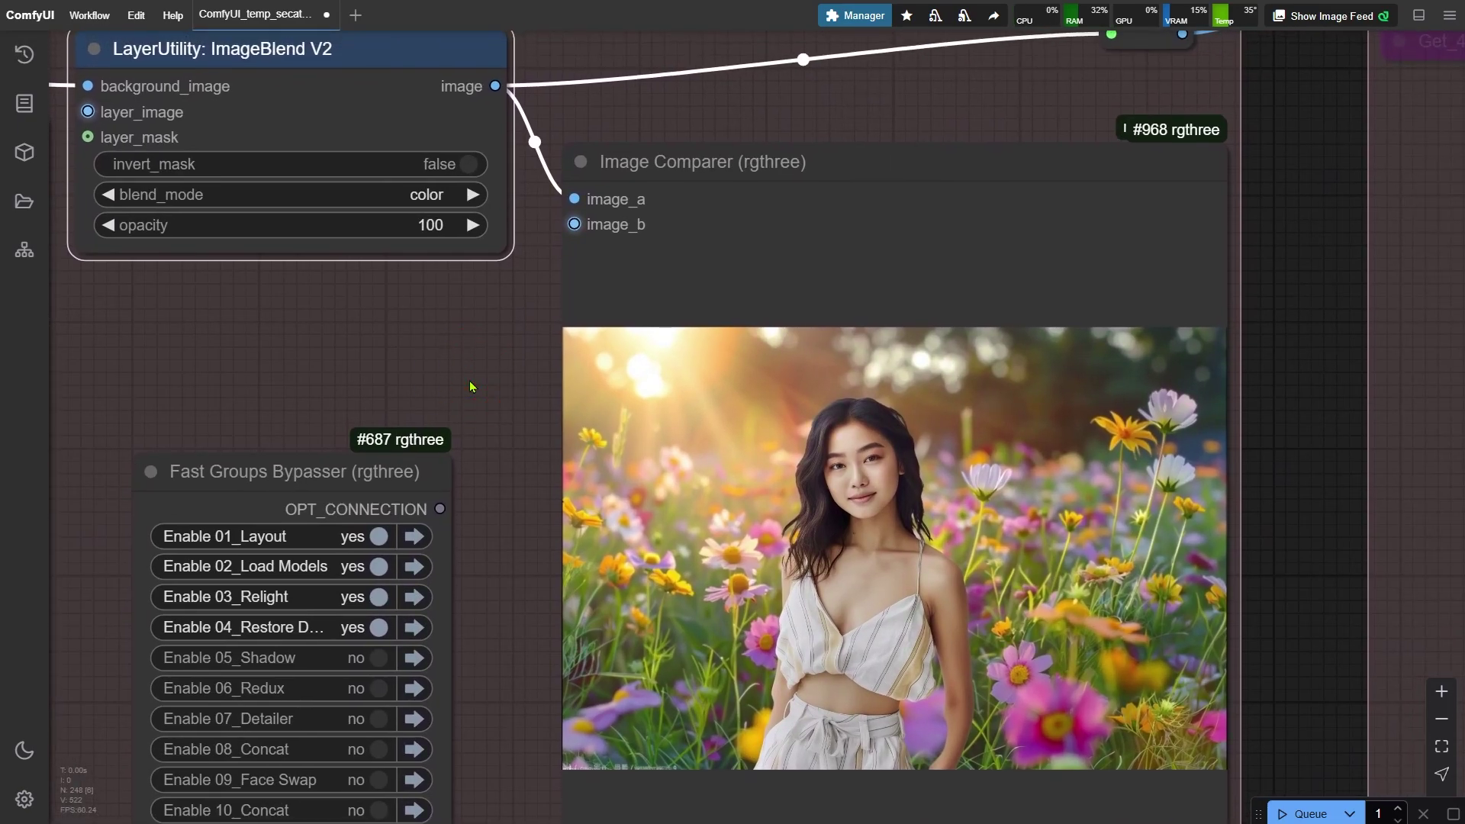
{"action": "left_click", "coordinate": [415, 222]}
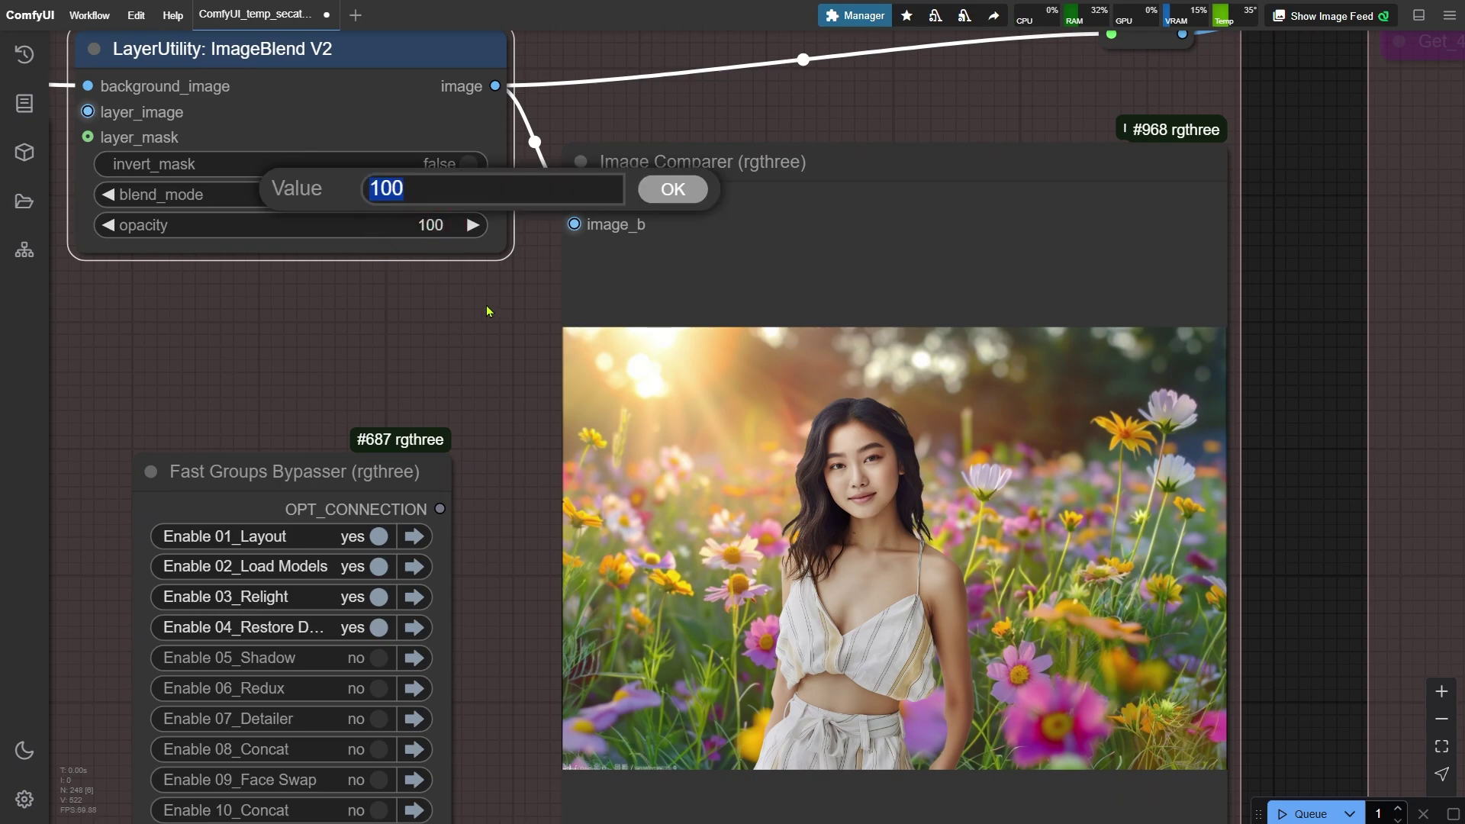
Inspect the final comparison photo, then set 05_Shadow to yes in the bypasser.
{"action": "left_click_drag", "start_coordinate": [502, 400], "coordinate": [386, 212]}
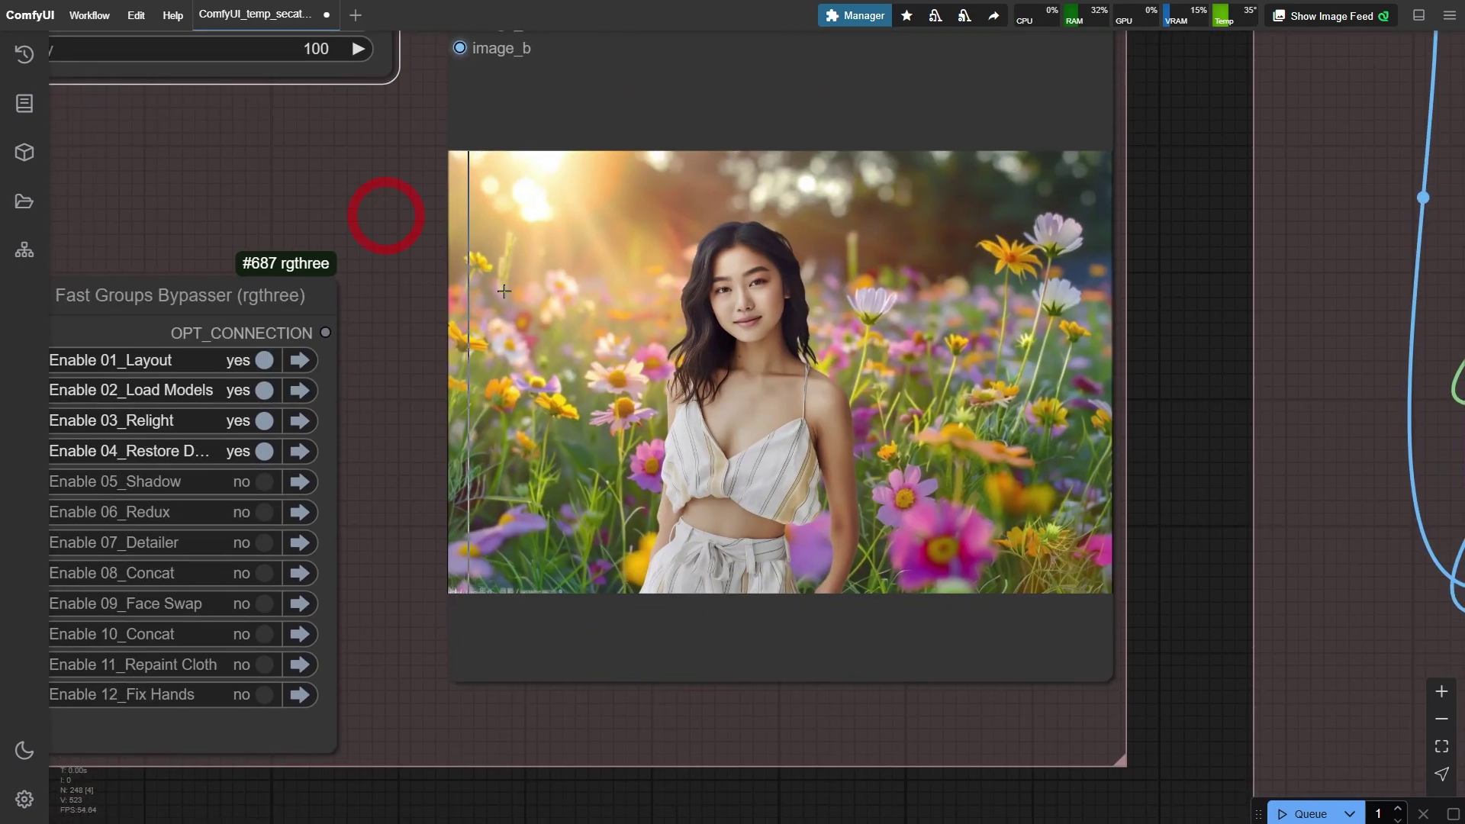
{"action": "scroll", "coordinate": [663, 343], "scroll_direction": "up", "scroll_amount": 5}
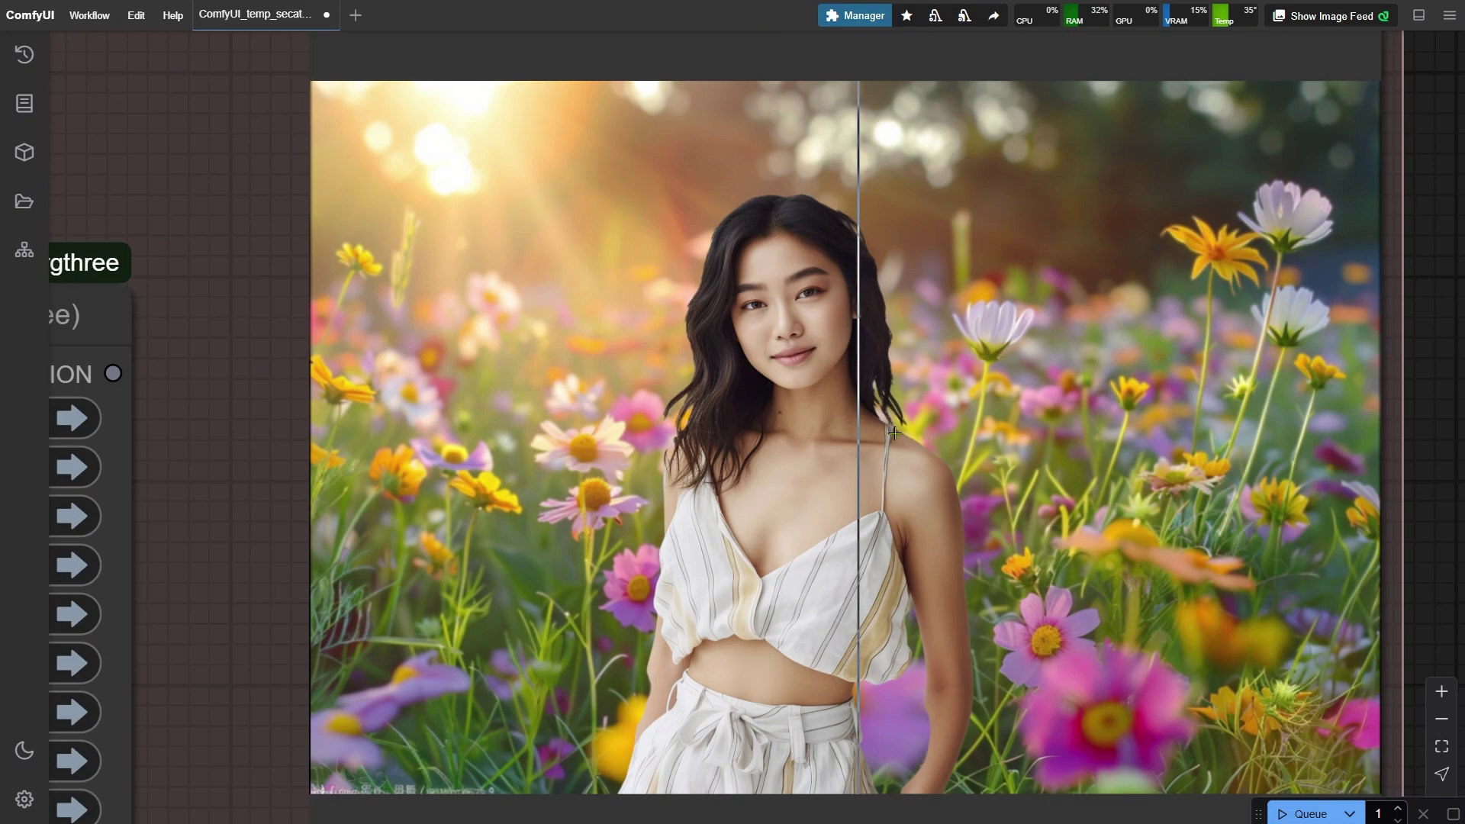
{"action": "left_click_drag", "start_coordinate": [642, 593], "coordinate": [622, 396]}
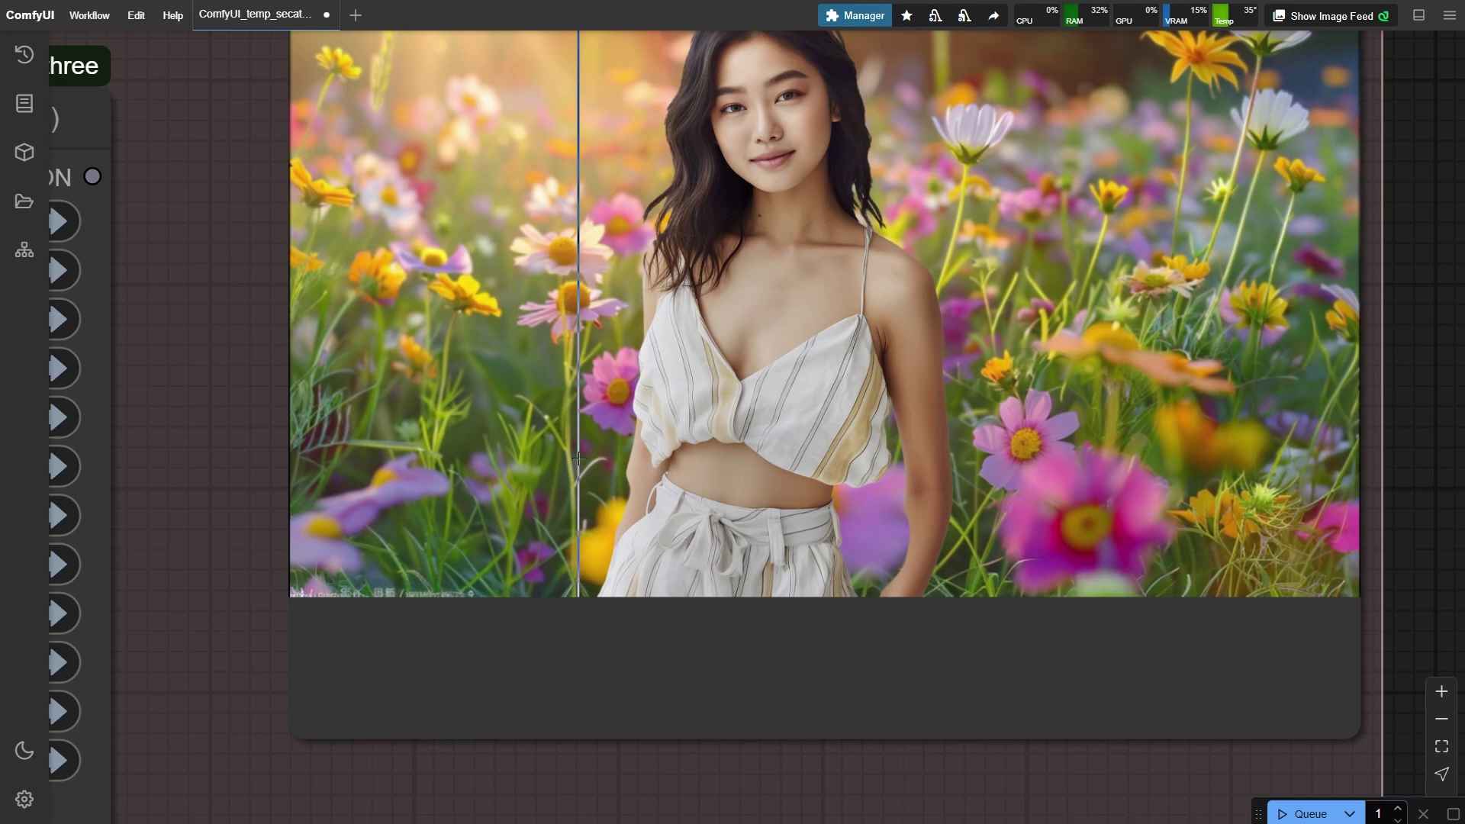
{"action": "scroll", "coordinate": [578, 457], "scroll_direction": "down", "scroll_amount": 6}
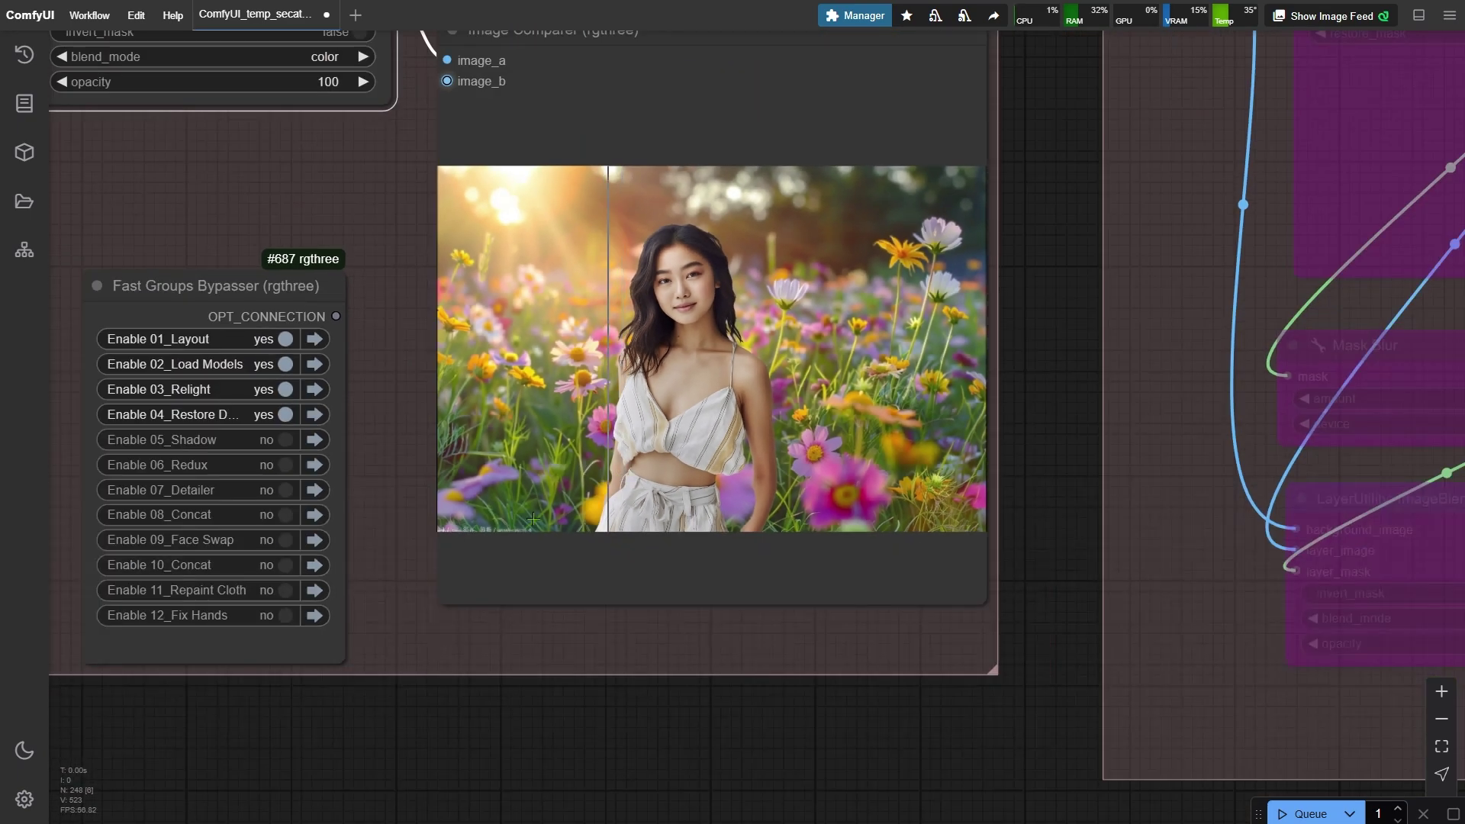
{"action": "left_click", "coordinate": [267, 441]}
Jump to 05_Shadow, select the Shadow Area node, and bypass the group's KSampler.
{"action": "left_click", "coordinate": [314, 440]}
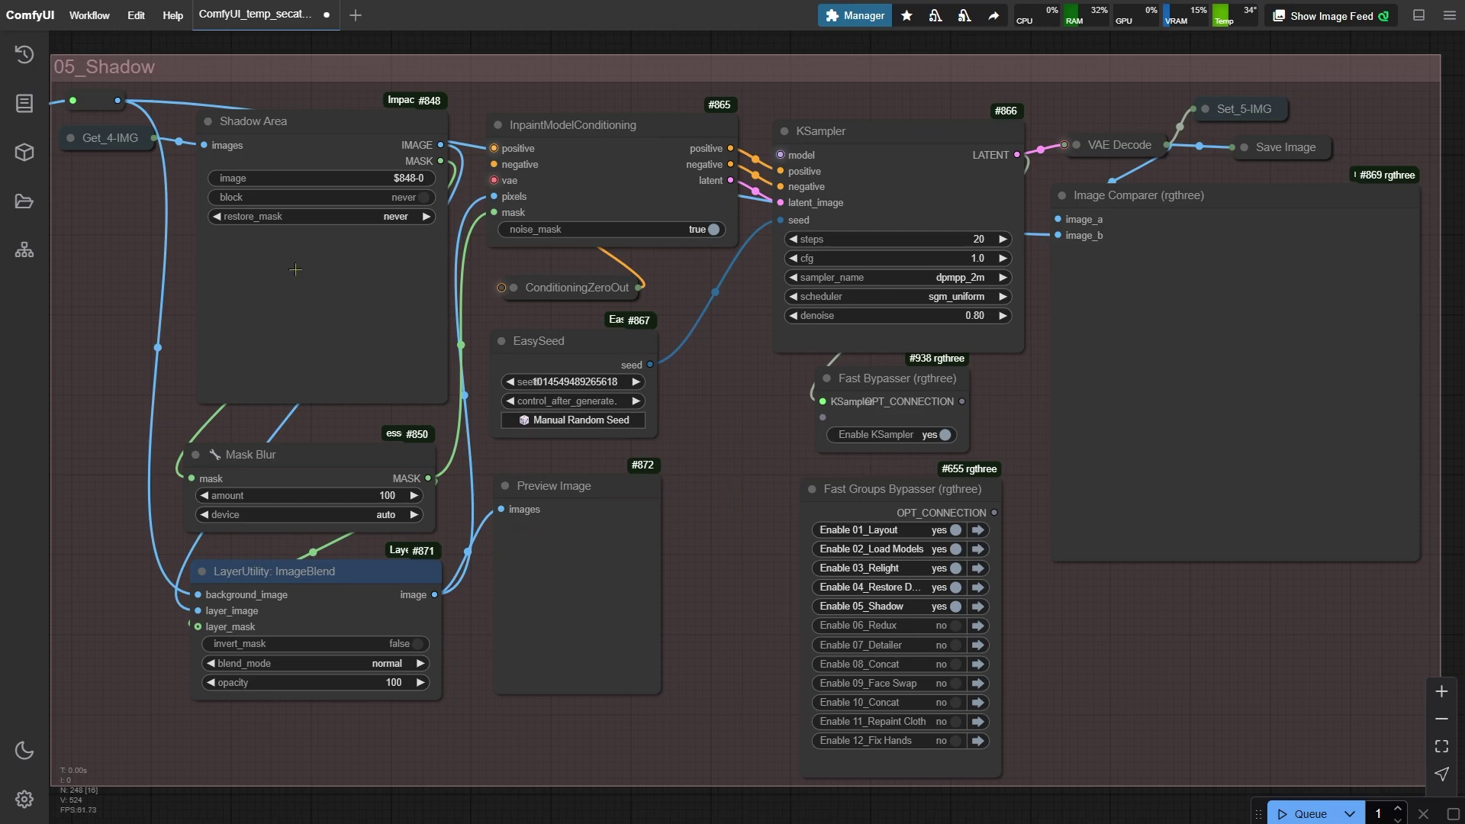
{"action": "left_click", "coordinate": [259, 256]}
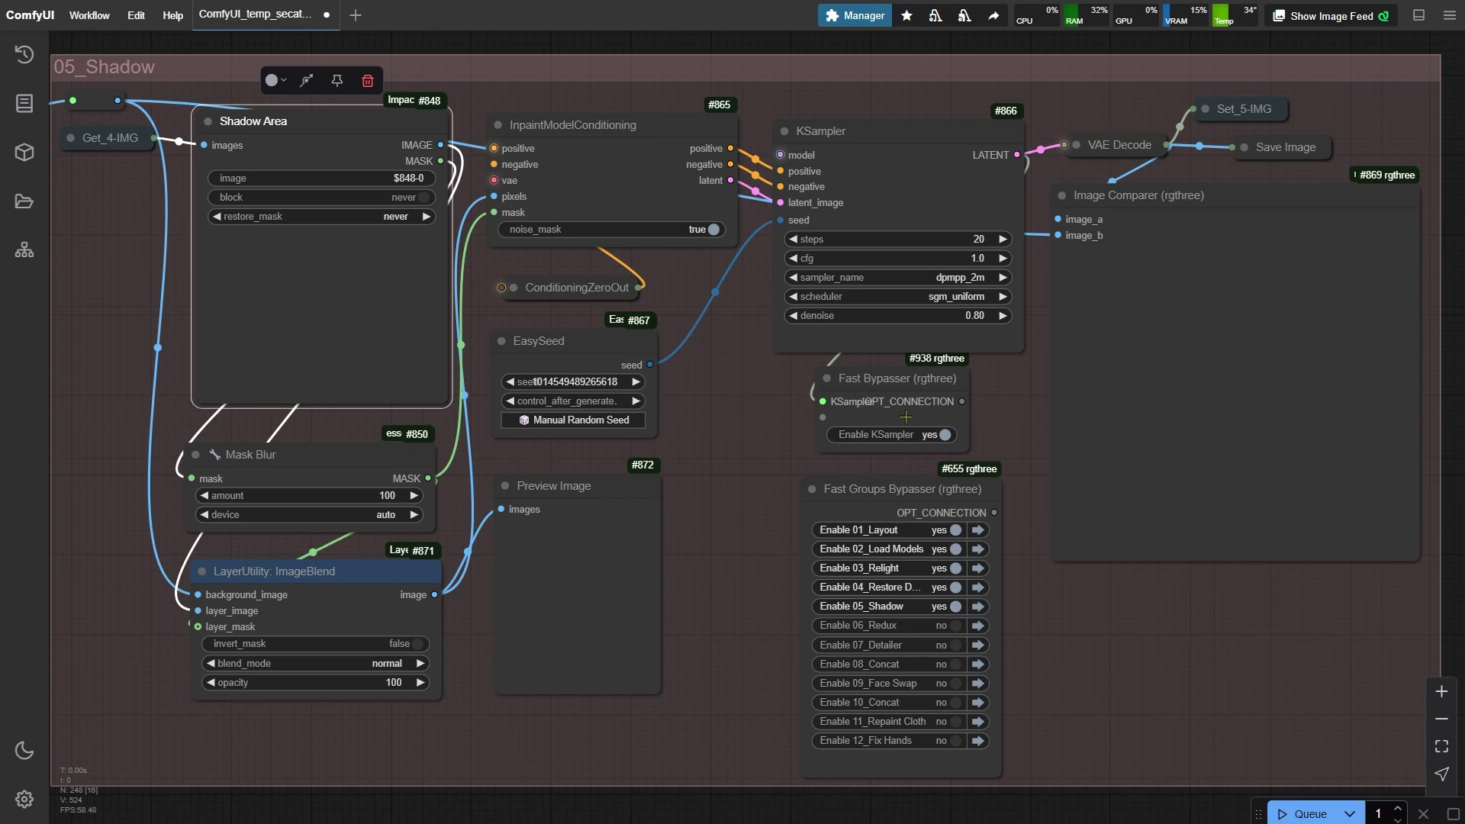
{"action": "left_click", "coordinate": [930, 435]}
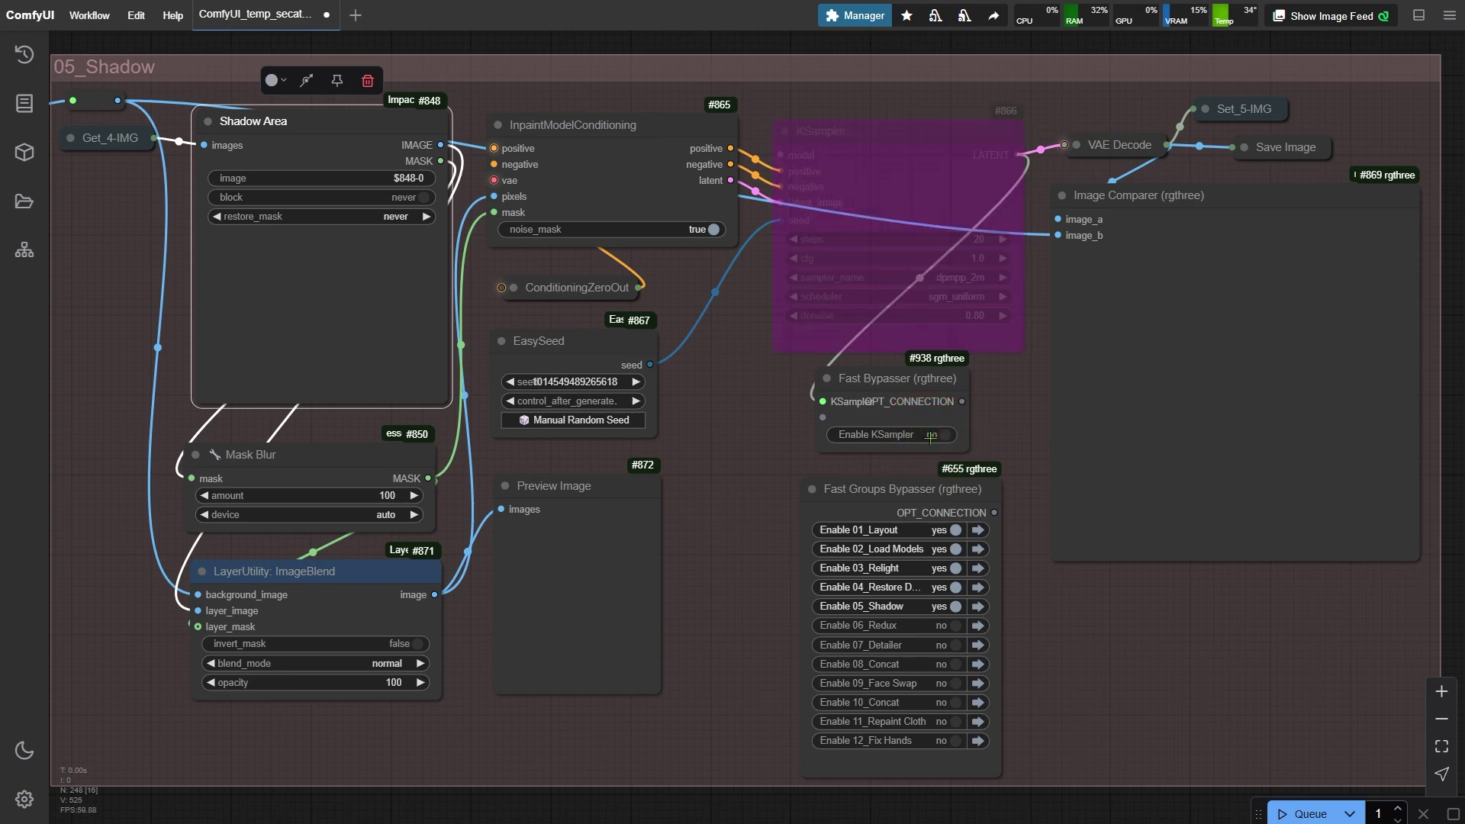
{"action": "scroll", "coordinate": [768, 441], "scroll_direction": "left", "scroll_amount": 10}
{"action": "scroll", "coordinate": [768, 441], "scroll_direction": "up", "scroll_amount": 3}
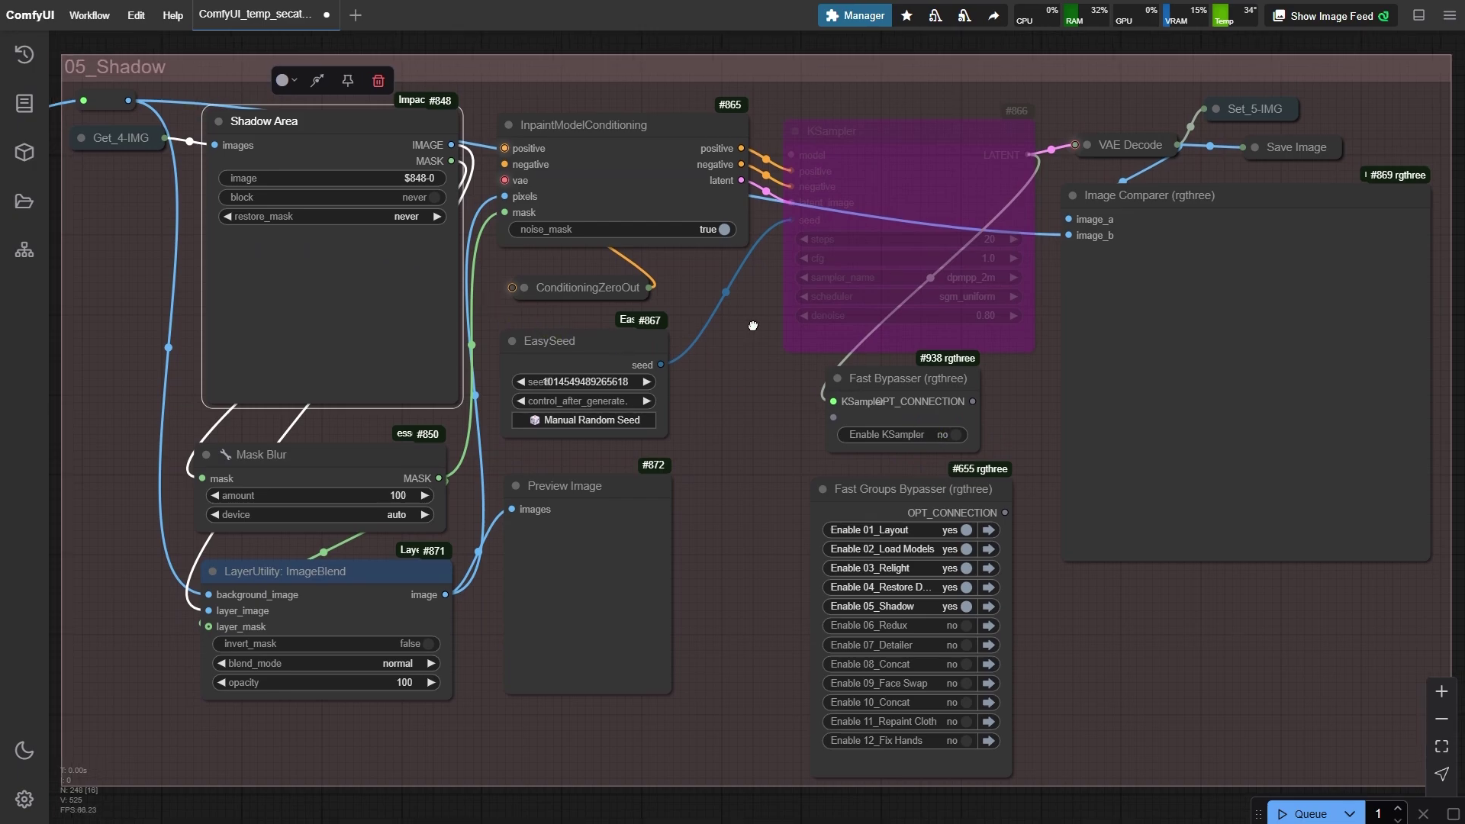
Queue the workflow with Ctrl+Enter to fill Shadow Area, then bring up its context menu.
{"action": "scroll", "coordinate": [767, 441], "scroll_direction": "up", "scroll_amount": 5}
{"action": "right_click", "coordinate": [751, 369]}
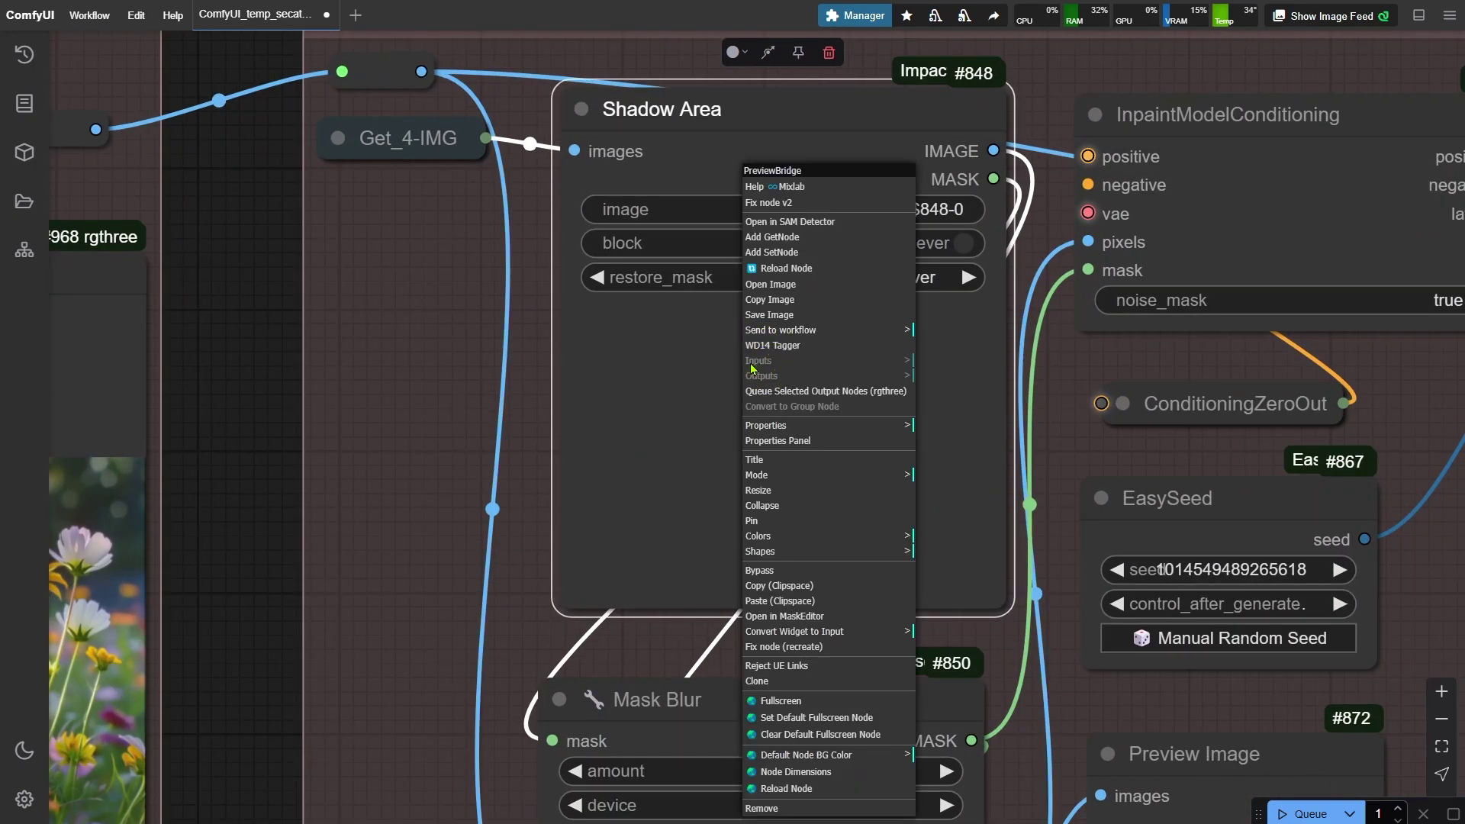
{"action": "left_click", "coordinate": [518, 399]}
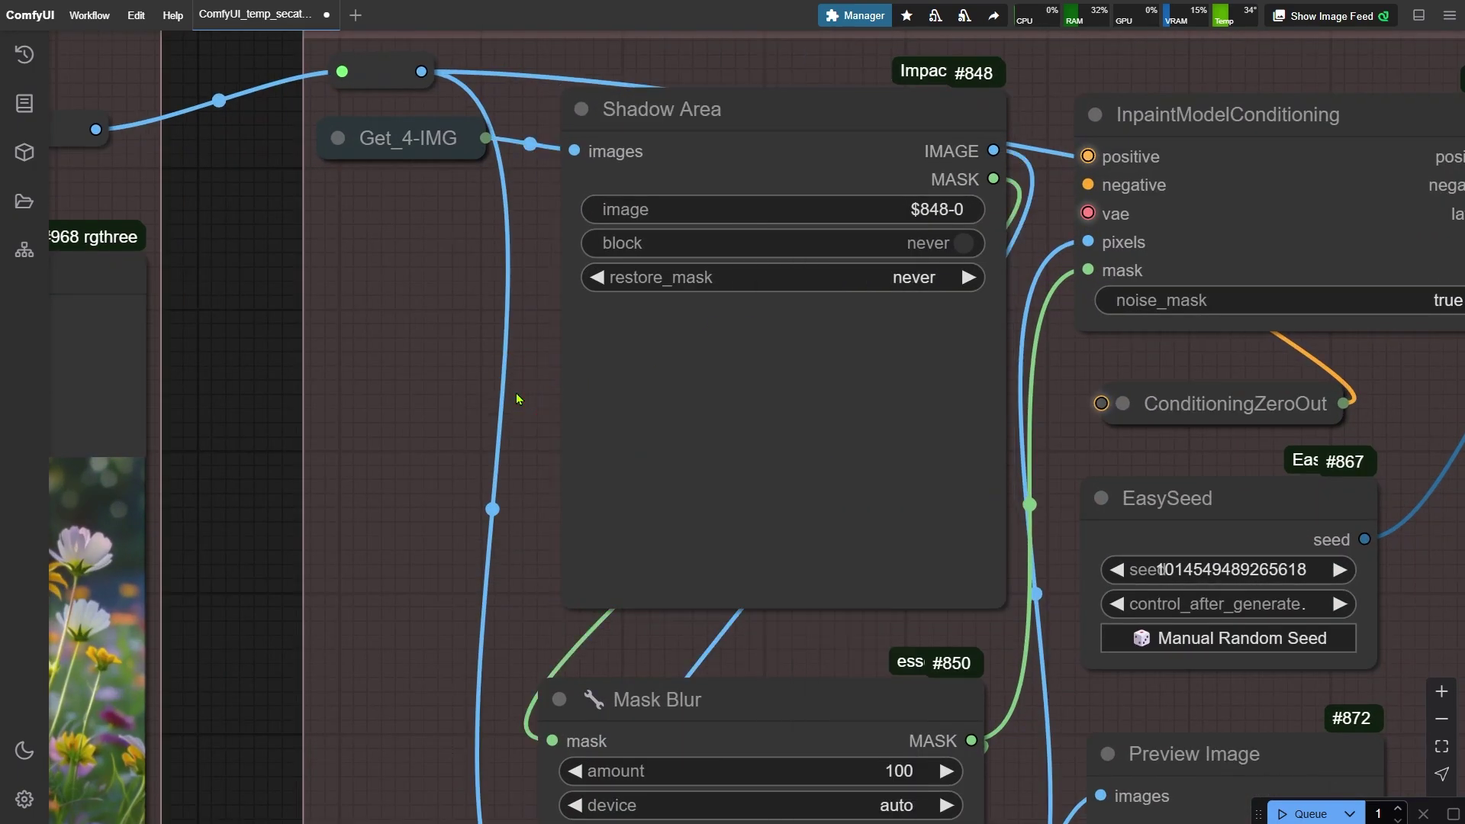
{"action": "key", "text": "ctrl+Return"}
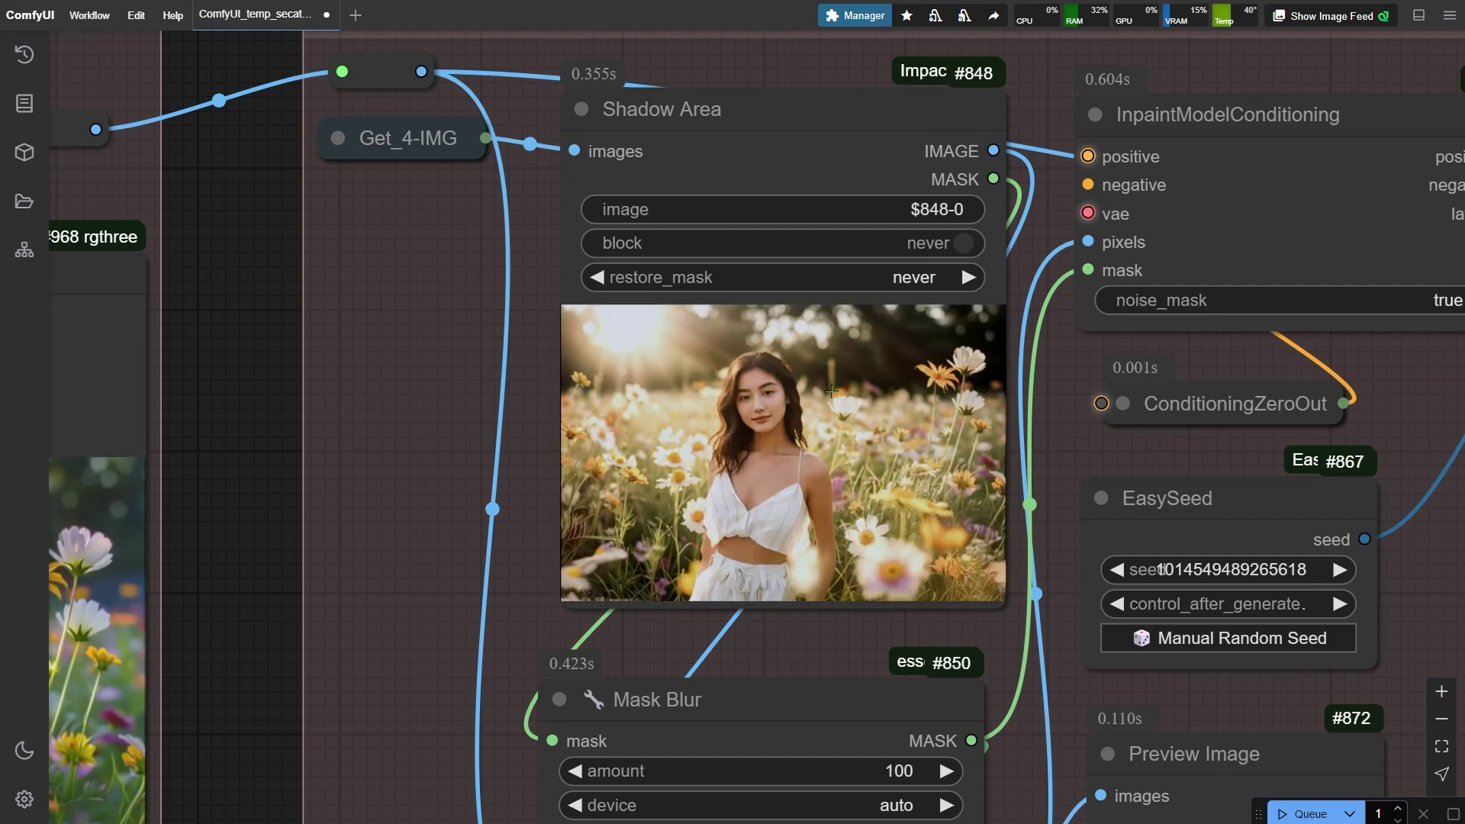
{"action": "right_click", "coordinate": [836, 389]}
In the MaskEditor, mask over the hair on both the left and right.
{"action": "left_click", "coordinate": [888, 615]}
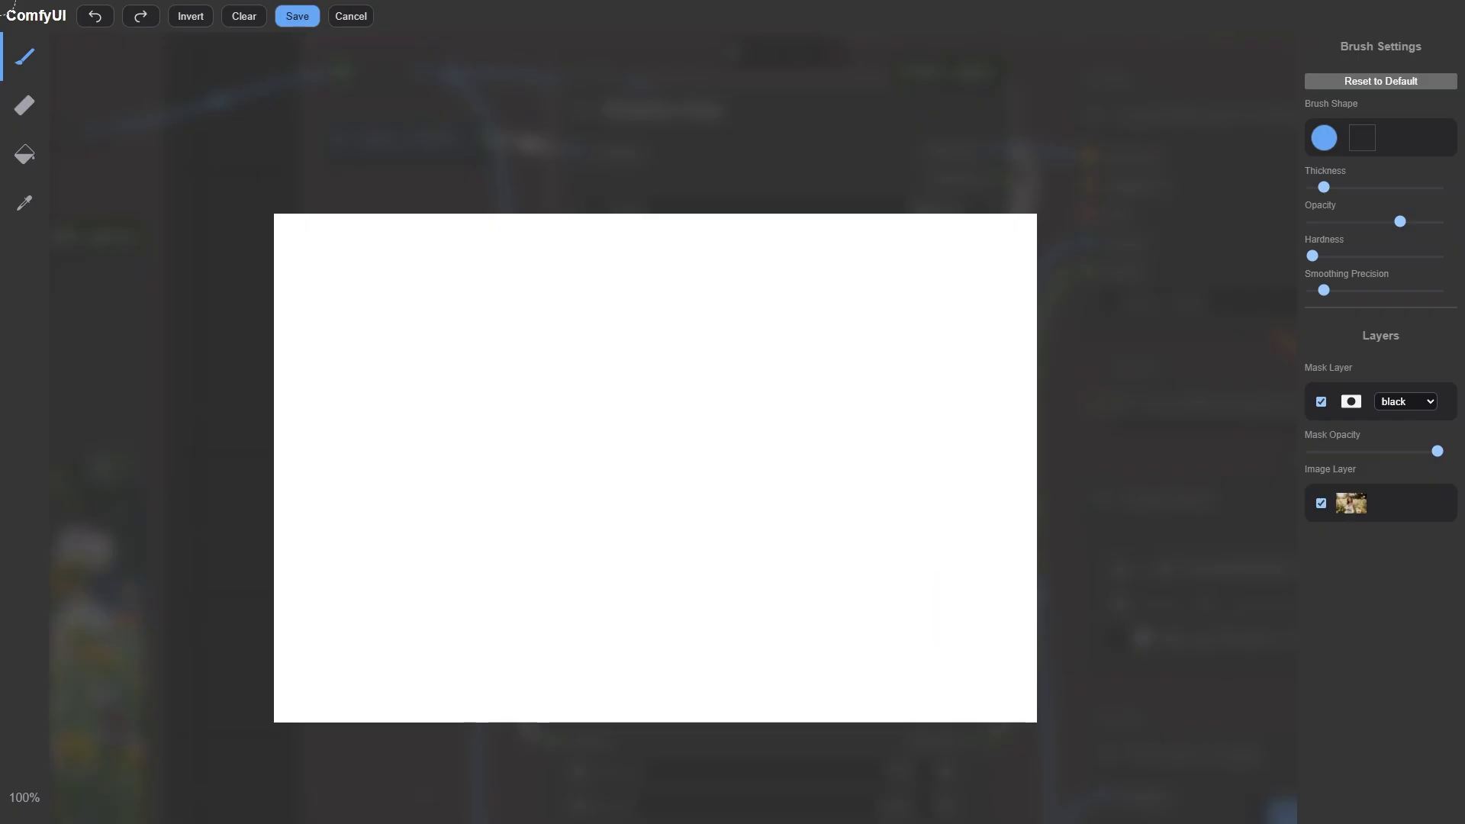
{"action": "mouse_move", "coordinate": [767, 87]}
{"action": "left_mouse_down"}
{"action": "mouse_move", "coordinate": [649, 215]}
{"action": "mouse_move", "coordinate": [602, 405]}
{"action": "mouse_move", "coordinate": [598, 644]}
{"action": "mouse_move", "coordinate": [554, 597]}
{"action": "left_mouse_up"}
{"action": "mouse_move", "coordinate": [790, 84]}
{"action": "left_mouse_down"}
{"action": "mouse_move", "coordinate": [925, 173]}
{"action": "mouse_move", "coordinate": [992, 501]}
{"action": "mouse_move", "coordinate": [955, 167]}
{"action": "mouse_move", "coordinate": [798, 131]}
{"action": "left_mouse_up"}
{"action": "scroll", "coordinate": [799, 130], "scroll_direction": "down", "scroll_amount": 3}
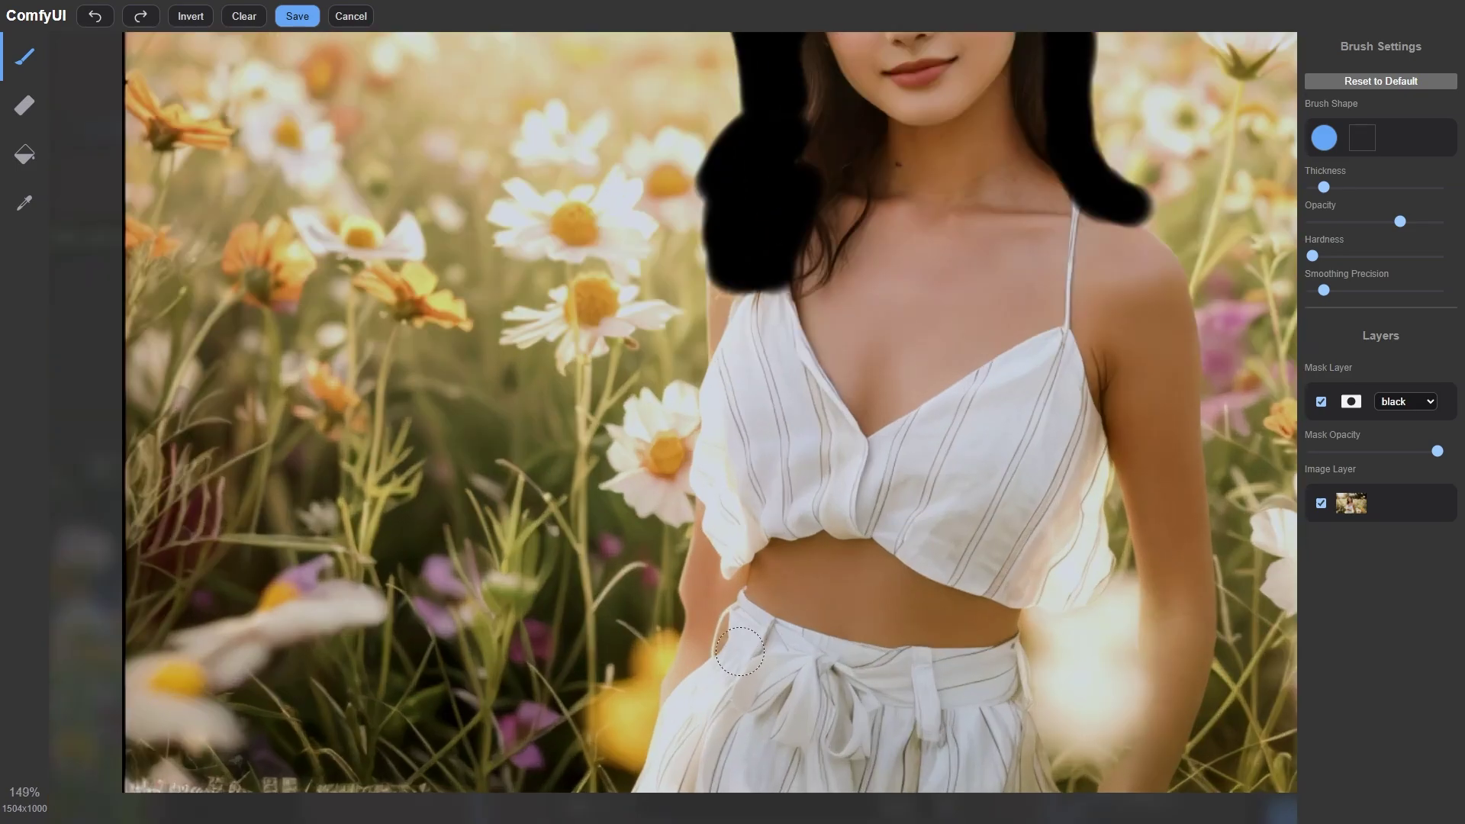
Mask the areas left and right of the dress and save the mask.
{"action": "left_click_drag", "start_coordinate": [644, 746], "coordinate": [725, 382]}
{"action": "scroll", "coordinate": [768, 519], "scroll_direction": "down", "scroll_amount": 2}
{"action": "scroll", "coordinate": [768, 519], "scroll_direction": "up", "scroll_amount": 1}
{"action": "mouse_move", "coordinate": [427, 382]}
{"action": "left_mouse_down"}
{"action": "mouse_move", "coordinate": [367, 438]}
{"action": "mouse_move", "coordinate": [359, 562]}
{"action": "left_mouse_up"}
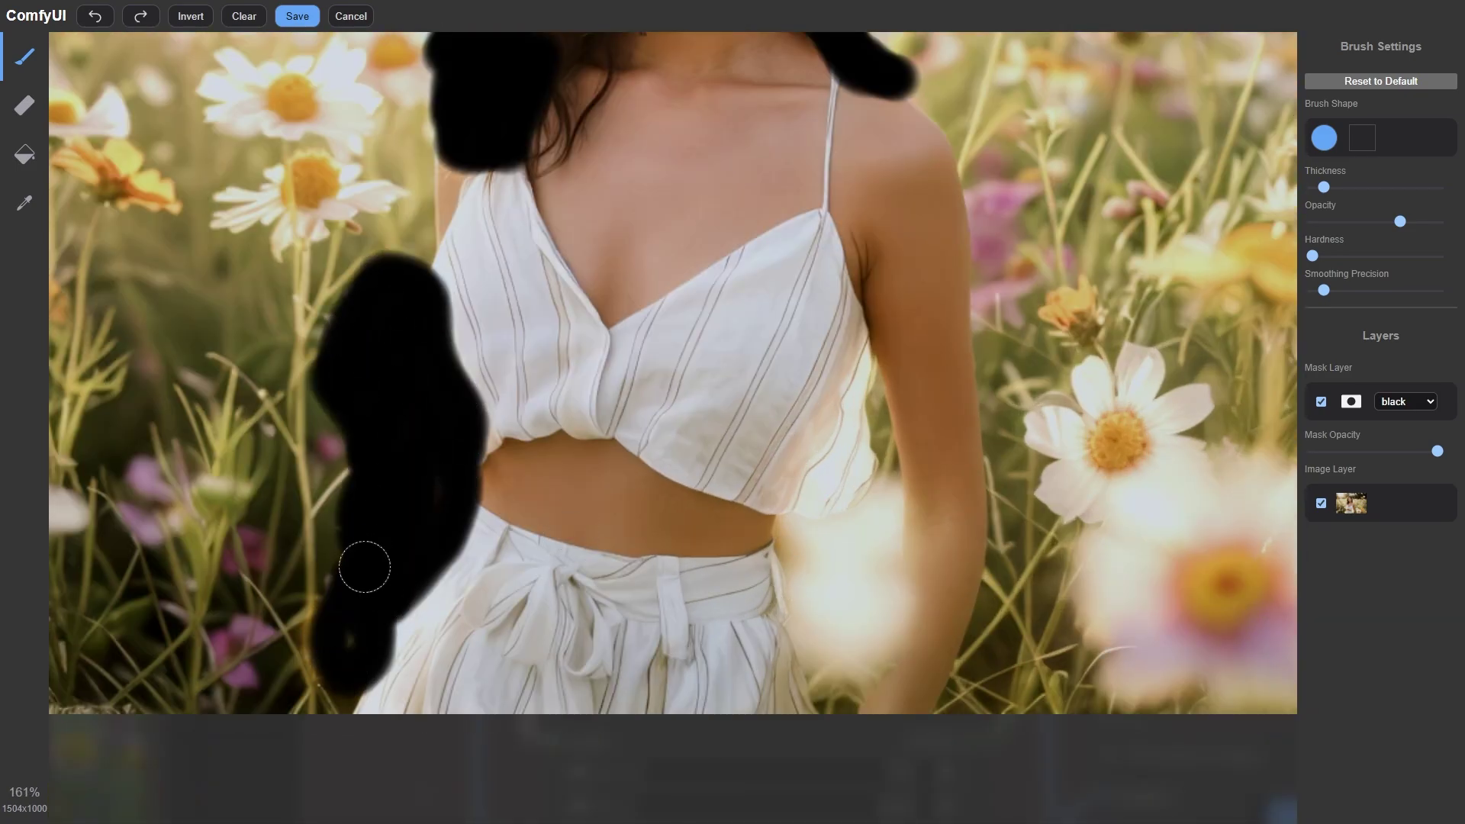
{"action": "mouse_move", "coordinate": [786, 518]}
{"action": "left_mouse_down"}
{"action": "mouse_move", "coordinate": [889, 524]}
{"action": "mouse_move", "coordinate": [835, 696]}
{"action": "mouse_move", "coordinate": [925, 465]}
{"action": "mouse_move", "coordinate": [948, 507]}
{"action": "mouse_move", "coordinate": [908, 336]}
{"action": "left_mouse_up"}
{"action": "left_click", "coordinate": [293, 16]}
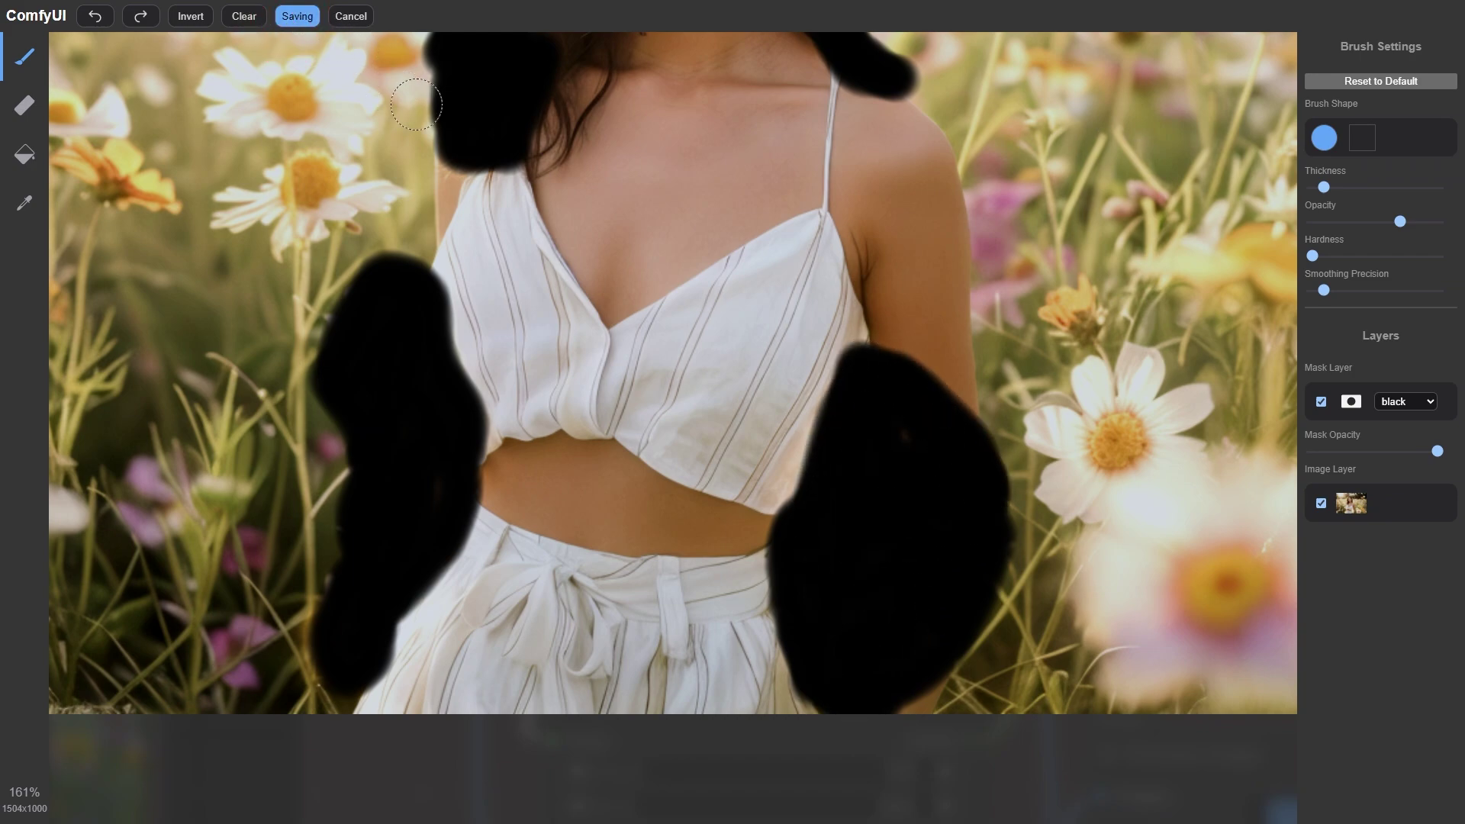
Re-enable the 05_Shadow KSampler on the Fast Bypasser and rerun the workflow.
{"action": "scroll", "coordinate": [509, 286], "scroll_direction": "down", "scroll_amount": 6}
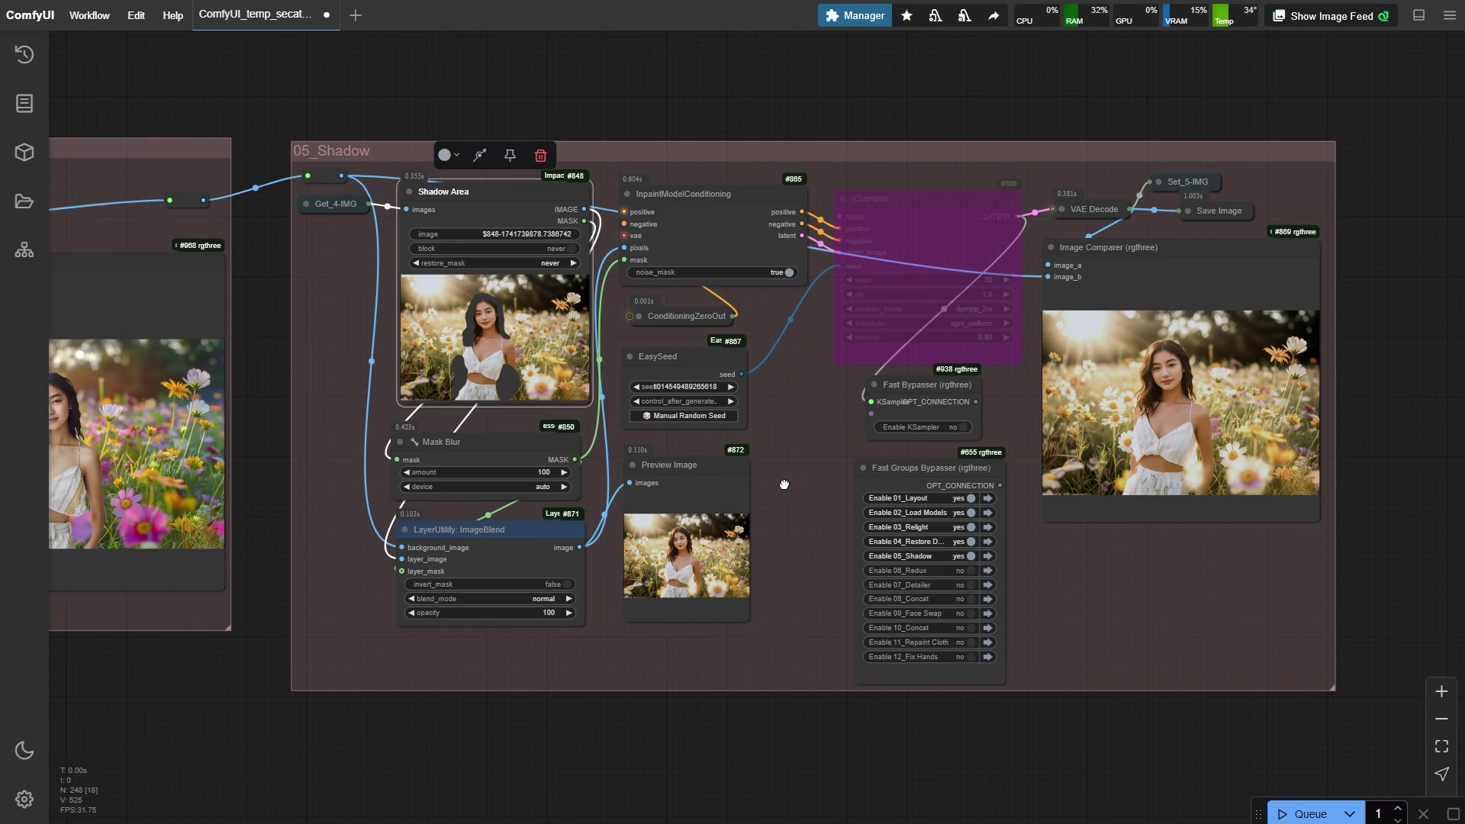
{"action": "scroll", "coordinate": [893, 442], "scroll_direction": "up", "scroll_amount": 1}
{"action": "scroll", "coordinate": [893, 443], "scroll_direction": "up", "scroll_amount": 1}
{"action": "left_click", "coordinate": [937, 426]}
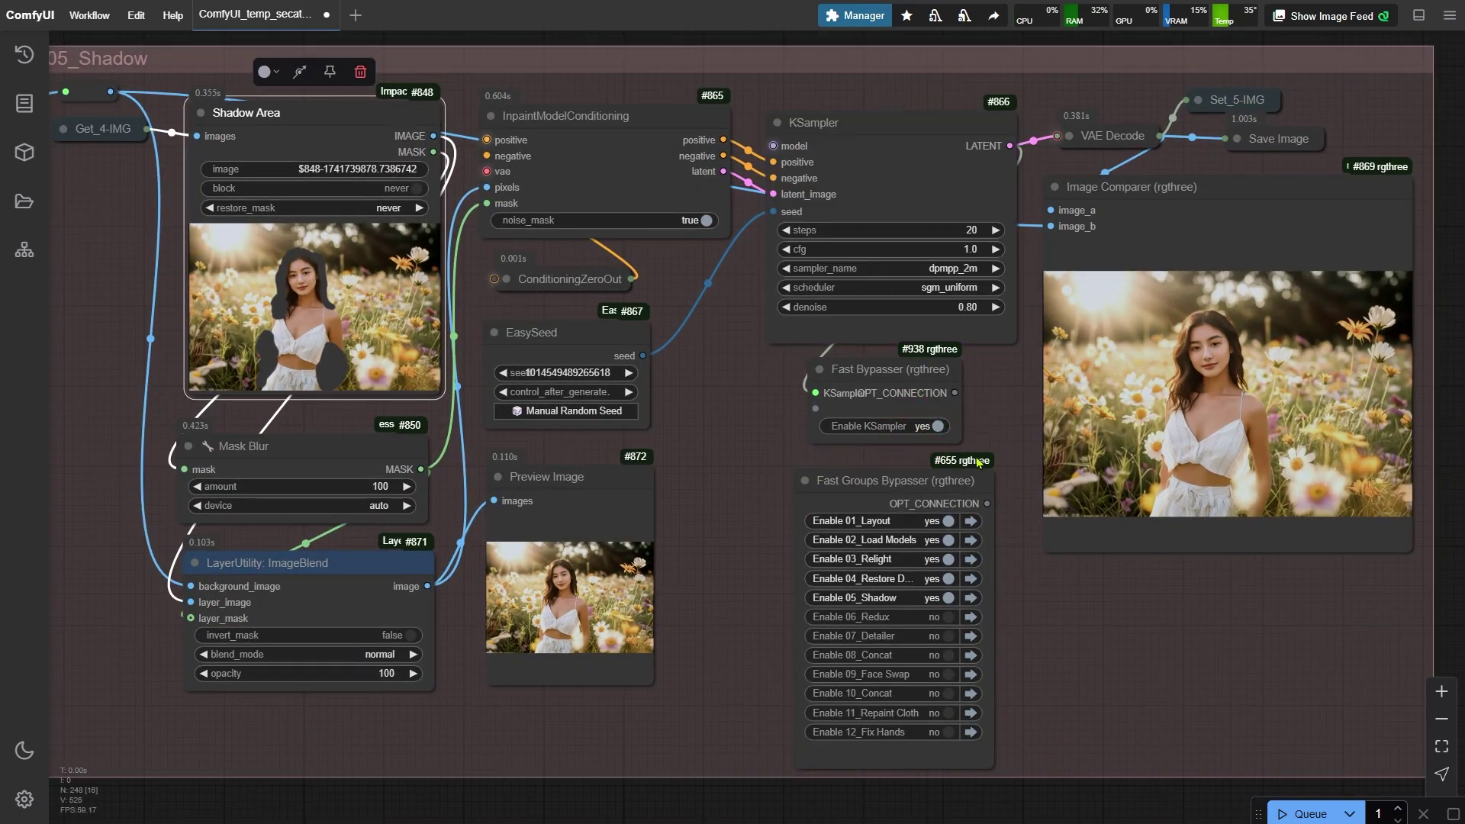
{"action": "key", "text": "ctrl+Return"}
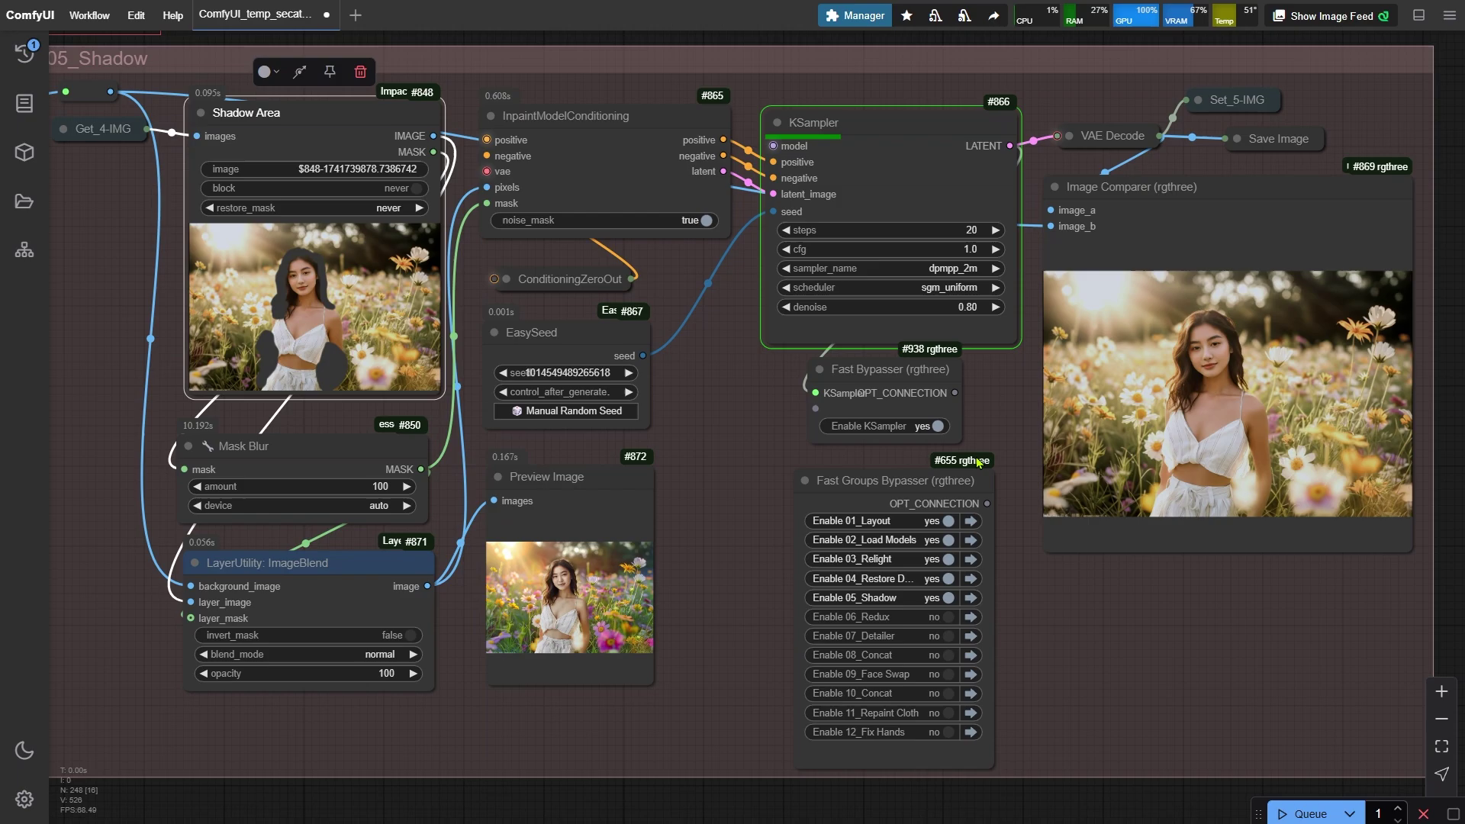
Zoom and pan to the Image Comparer showing the relit flower-field portrait.
{"action": "scroll", "coordinate": [915, 725], "scroll_direction": "up", "scroll_amount": 4}
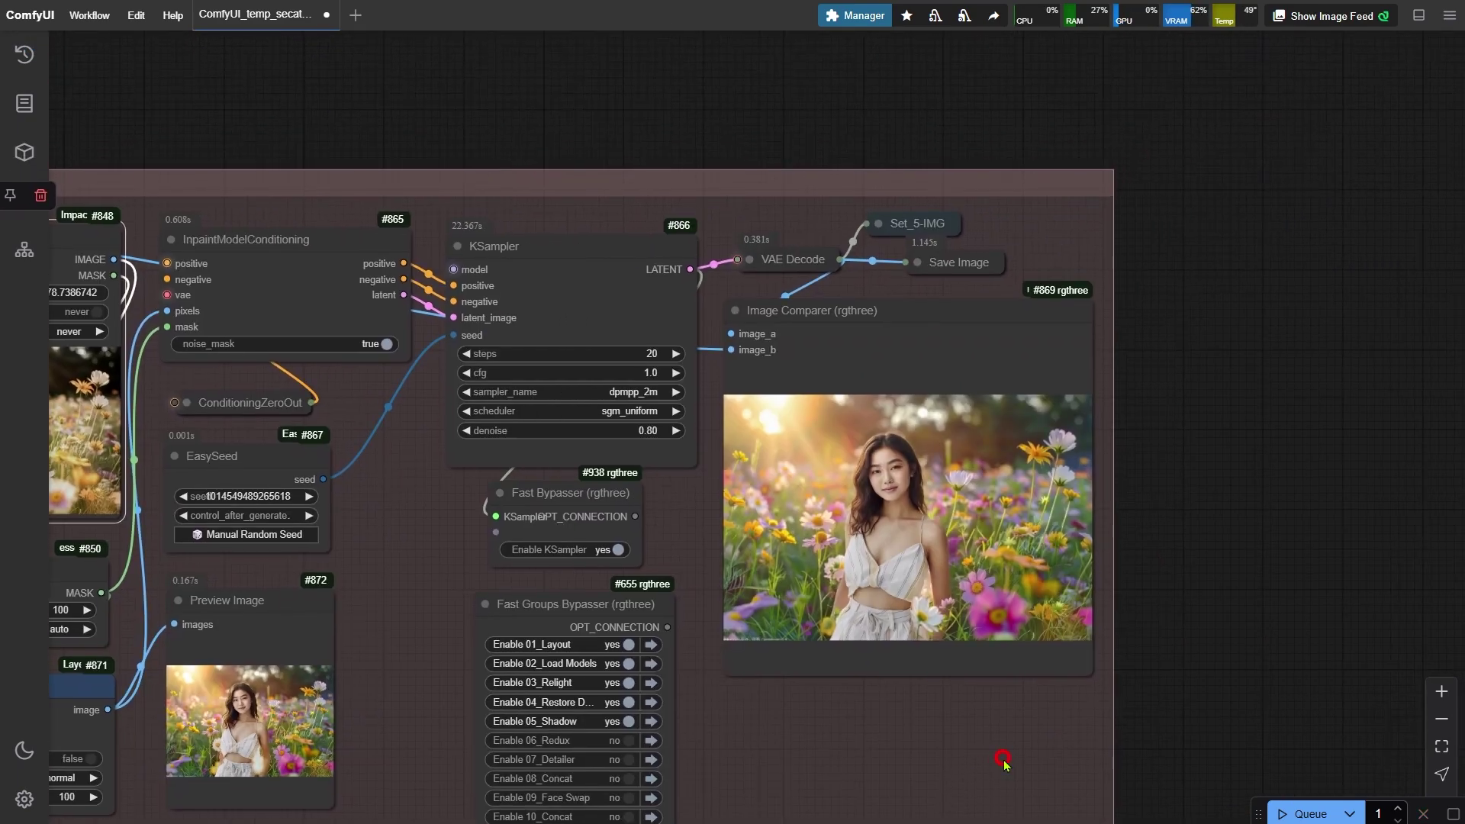
{"action": "scroll", "coordinate": [1127, 341], "scroll_direction": "up", "scroll_amount": 6}
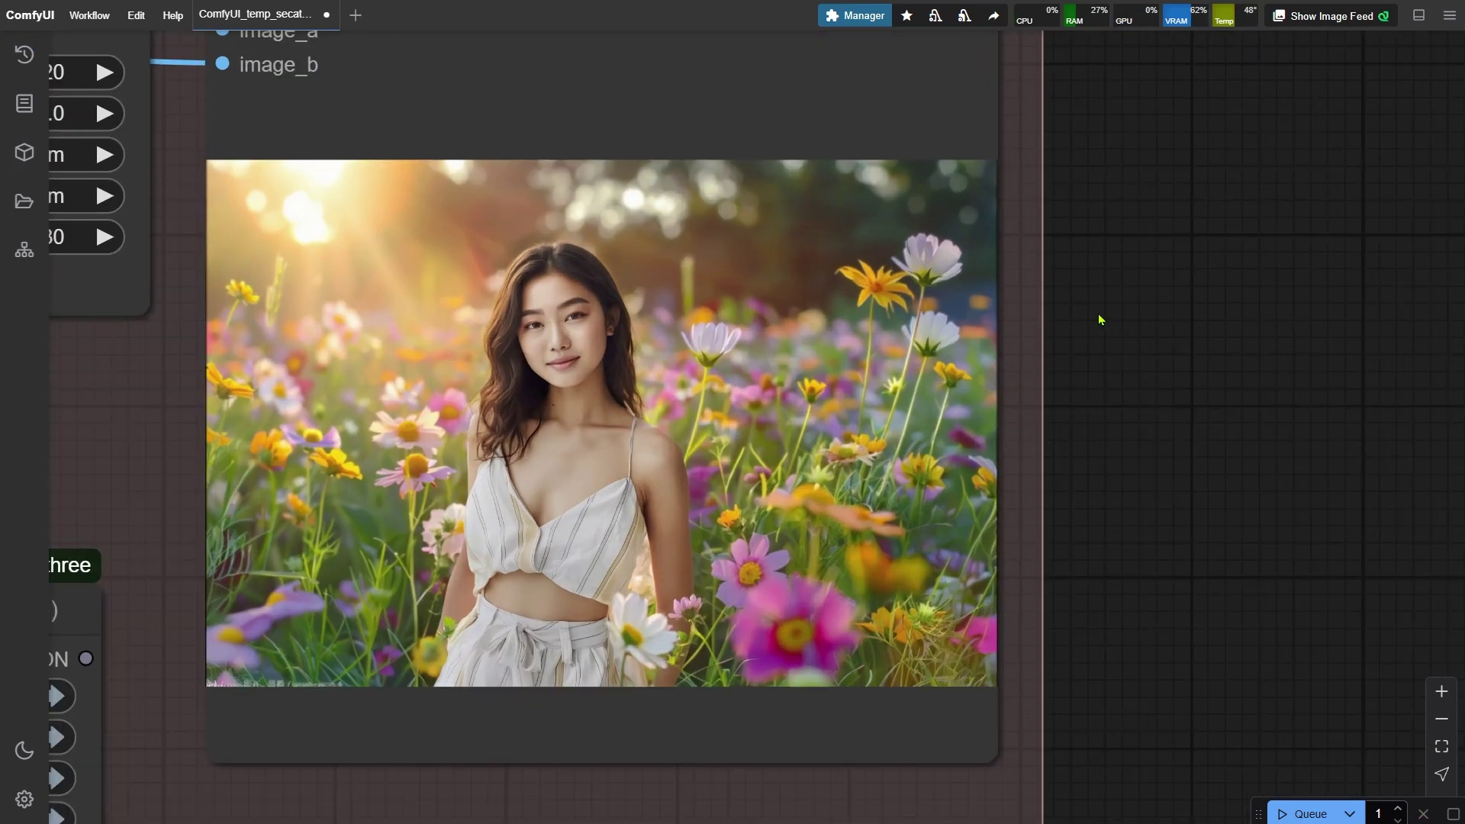
{"action": "left_click_drag", "start_coordinate": [1099, 317], "coordinate": [1203, 327]}
{"action": "scroll", "coordinate": [1112, 350], "scroll_direction": "up", "scroll_amount": 1}
{"action": "left_click_drag", "start_coordinate": [291, 366], "coordinate": [417, 355]}
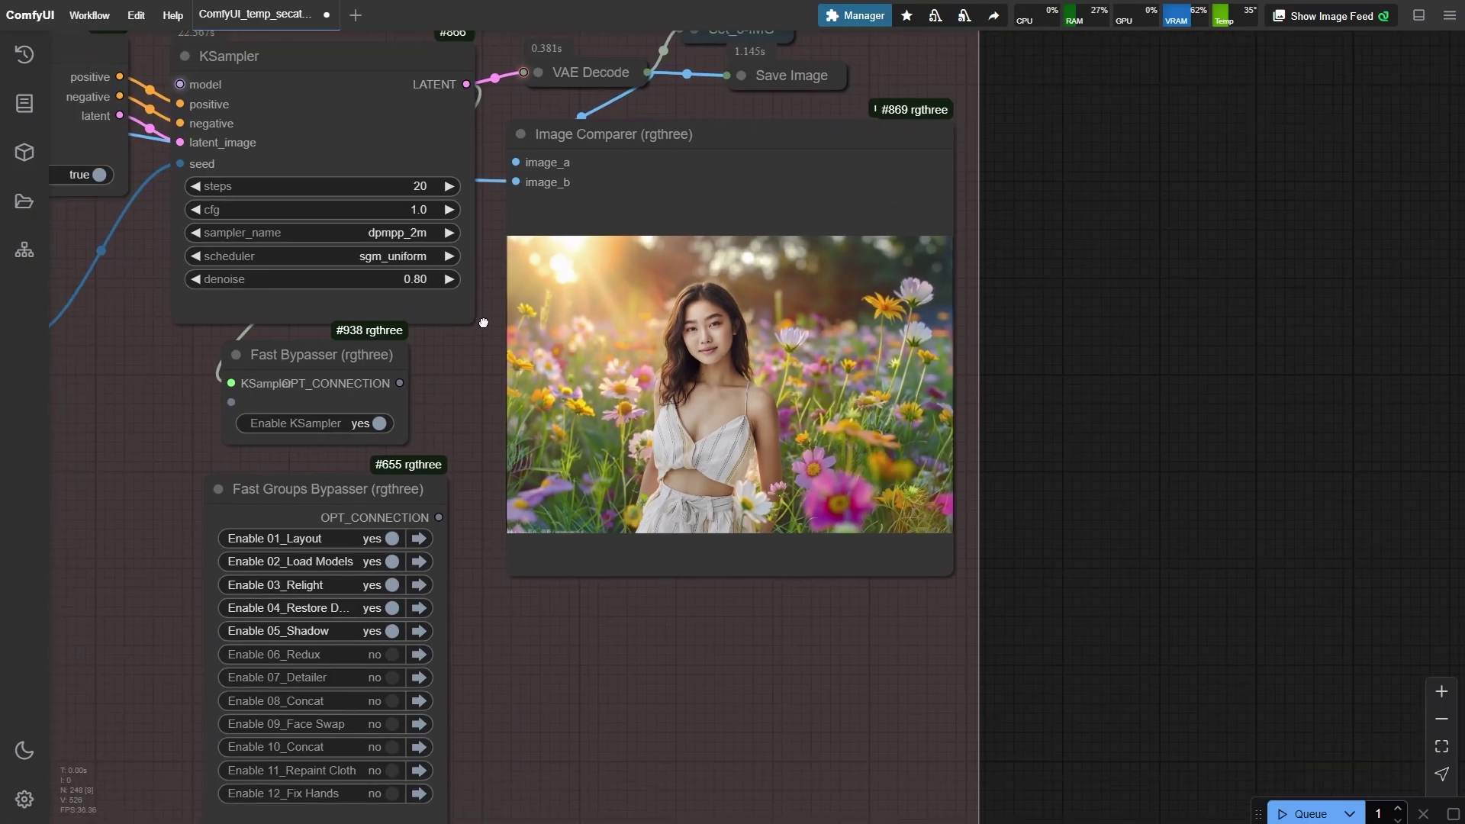
Enable the 06_Redux group and inspect its image switch, KSampler, latent switch and Empty Latent nodes.
{"action": "left_click_drag", "start_coordinate": [484, 322], "coordinate": [538, 238]}
{"action": "left_click", "coordinate": [445, 569]}
{"action": "left_click", "coordinate": [476, 574]}
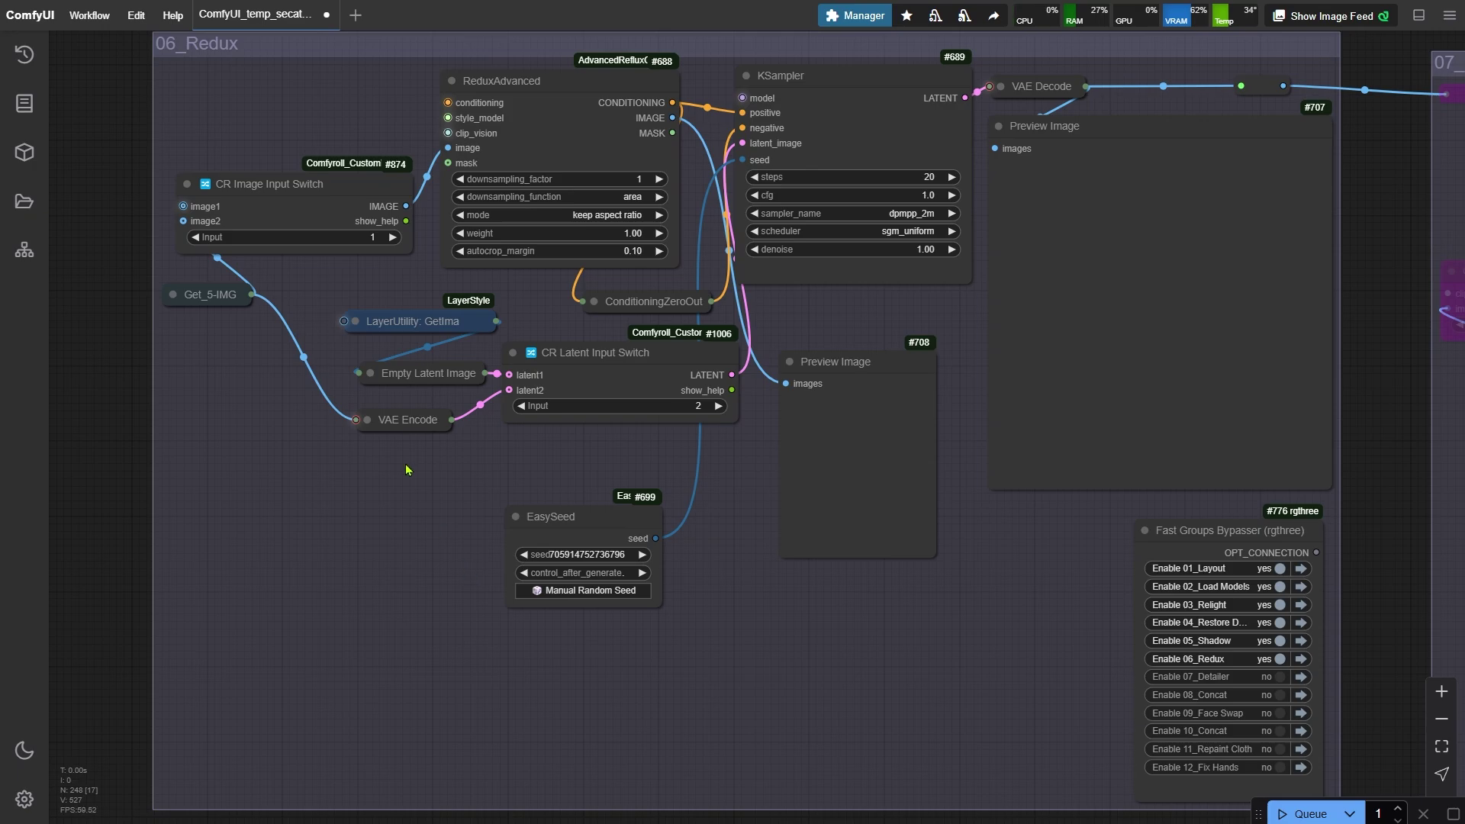
{"action": "left_click", "coordinate": [218, 206]}
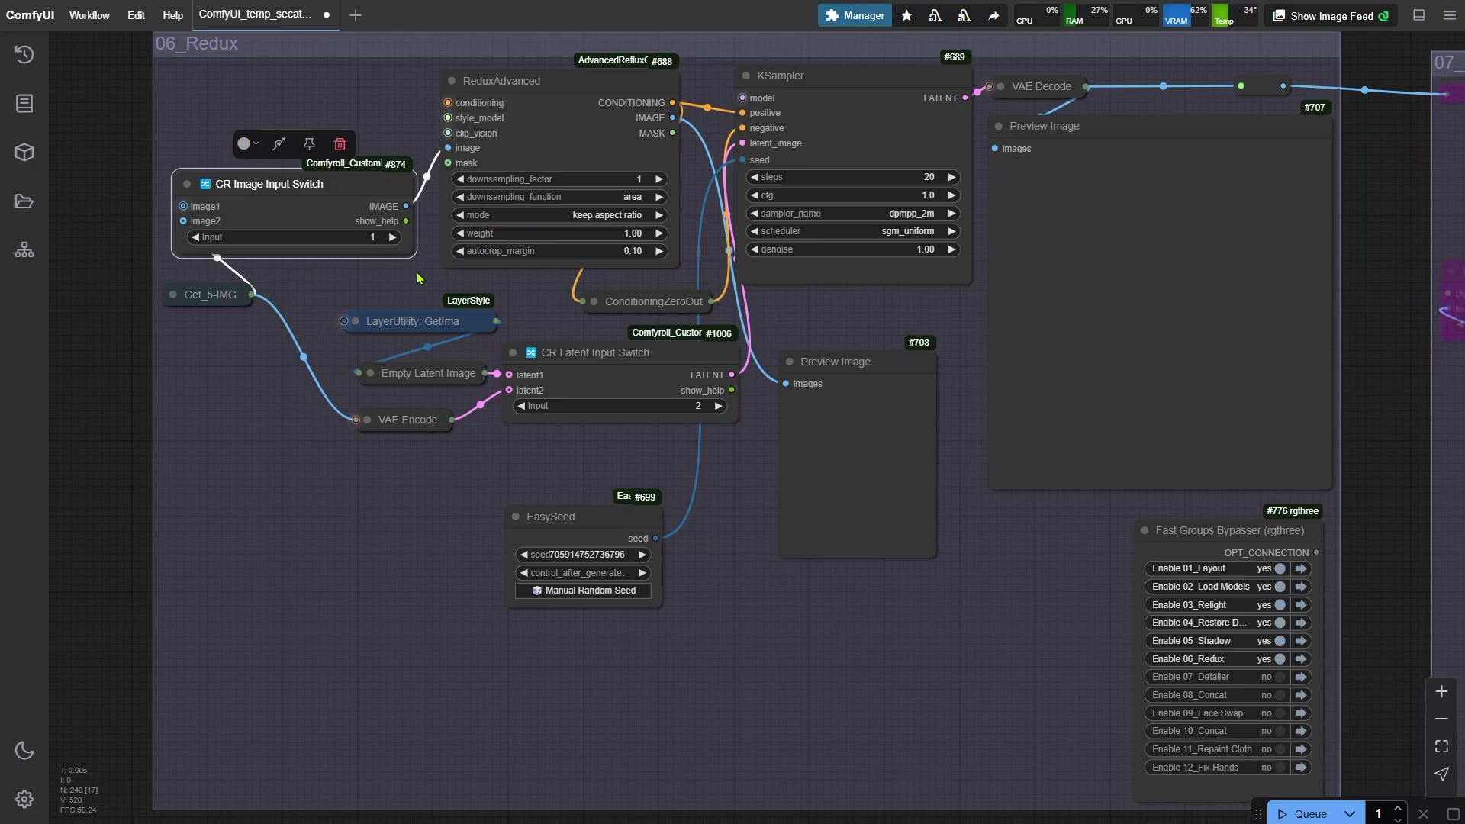
{"action": "left_click", "coordinate": [780, 147]}
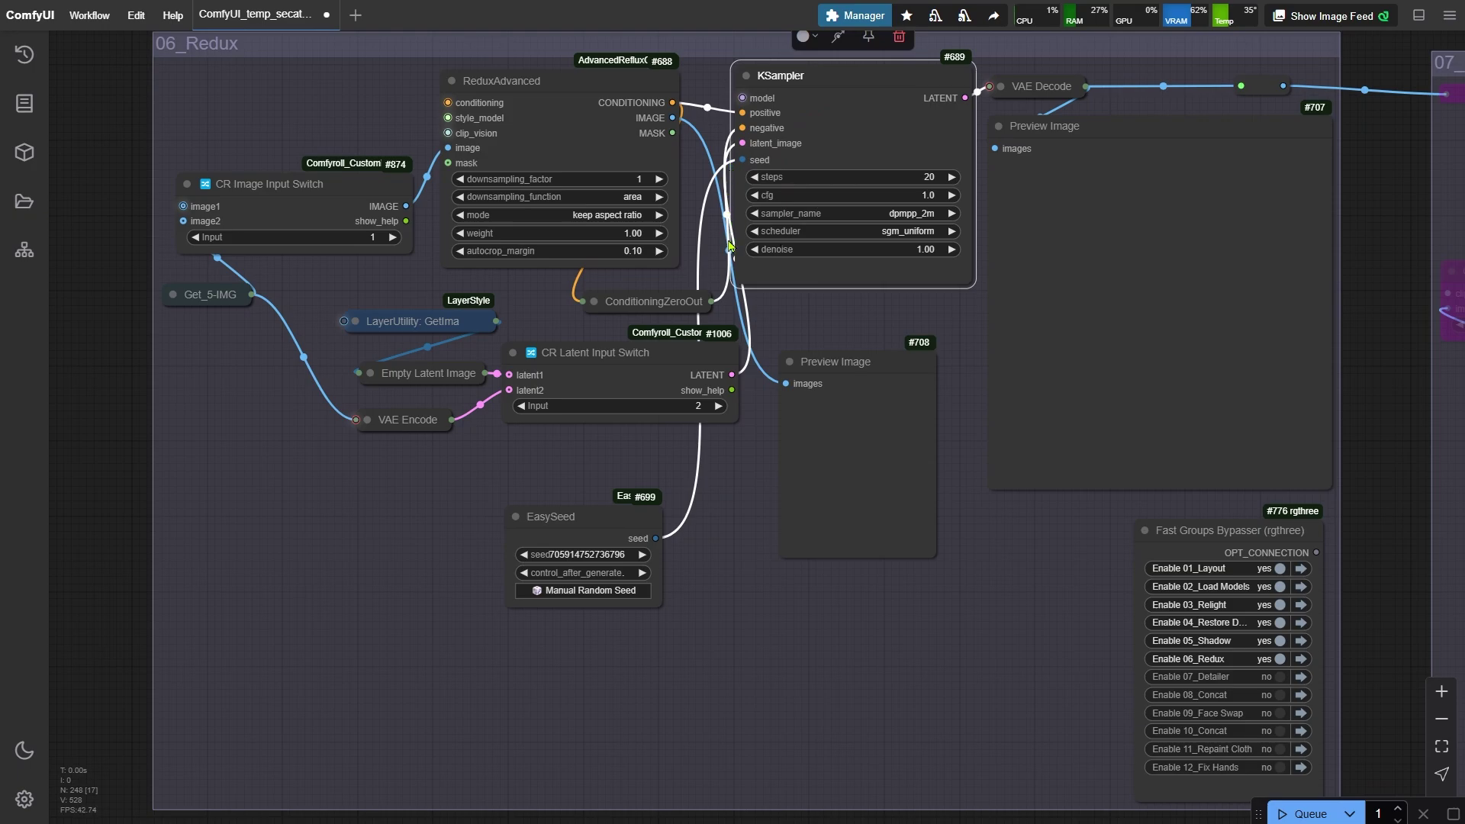
{"action": "left_click", "coordinate": [696, 360]}
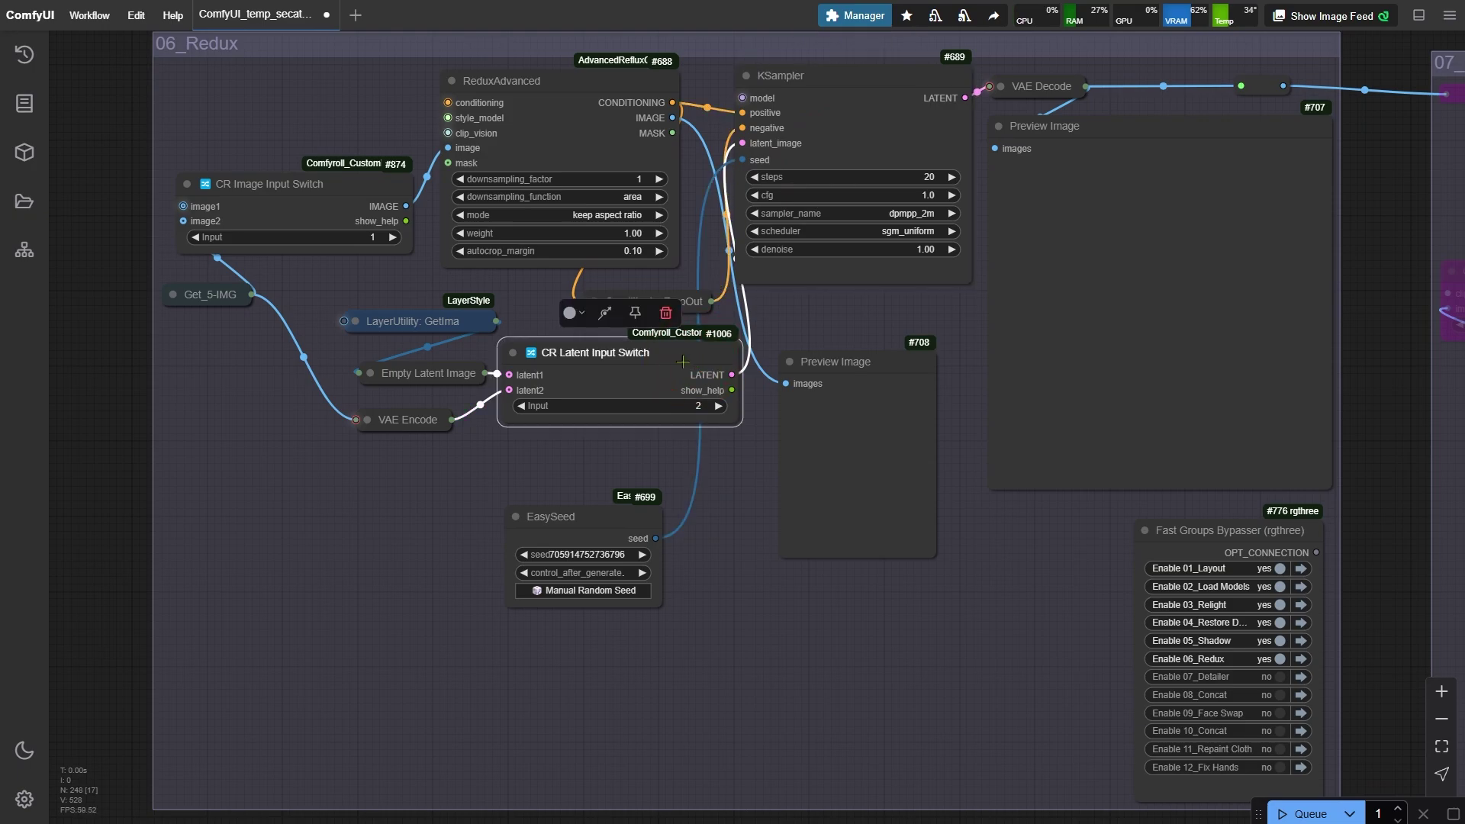
{"action": "left_click", "coordinate": [444, 374]}
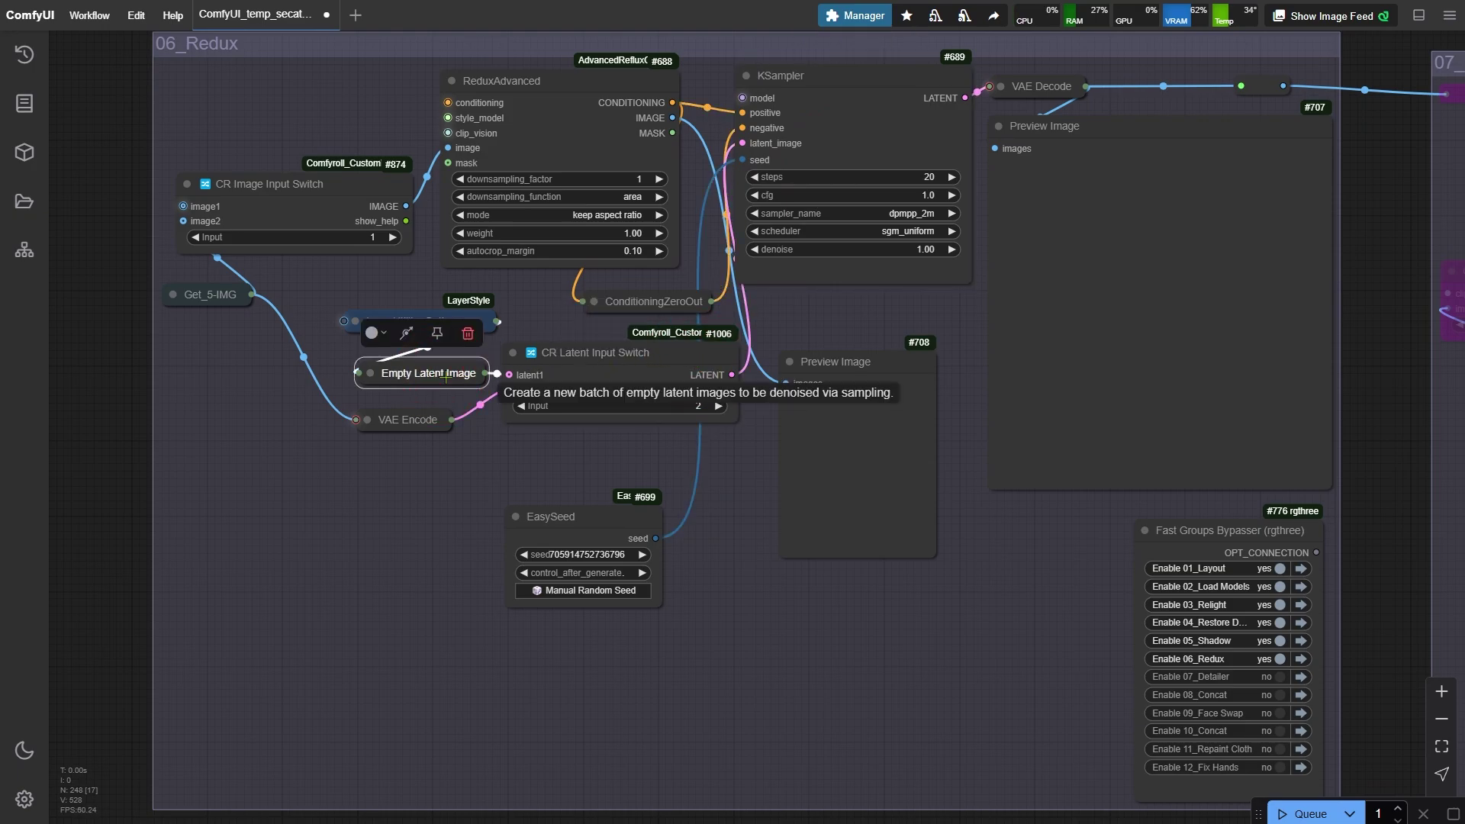
Keep the Redux KSampler denoise at 1.00 and set the CR Latent Input Switch to 1.
{"action": "left_click", "coordinate": [943, 250]}
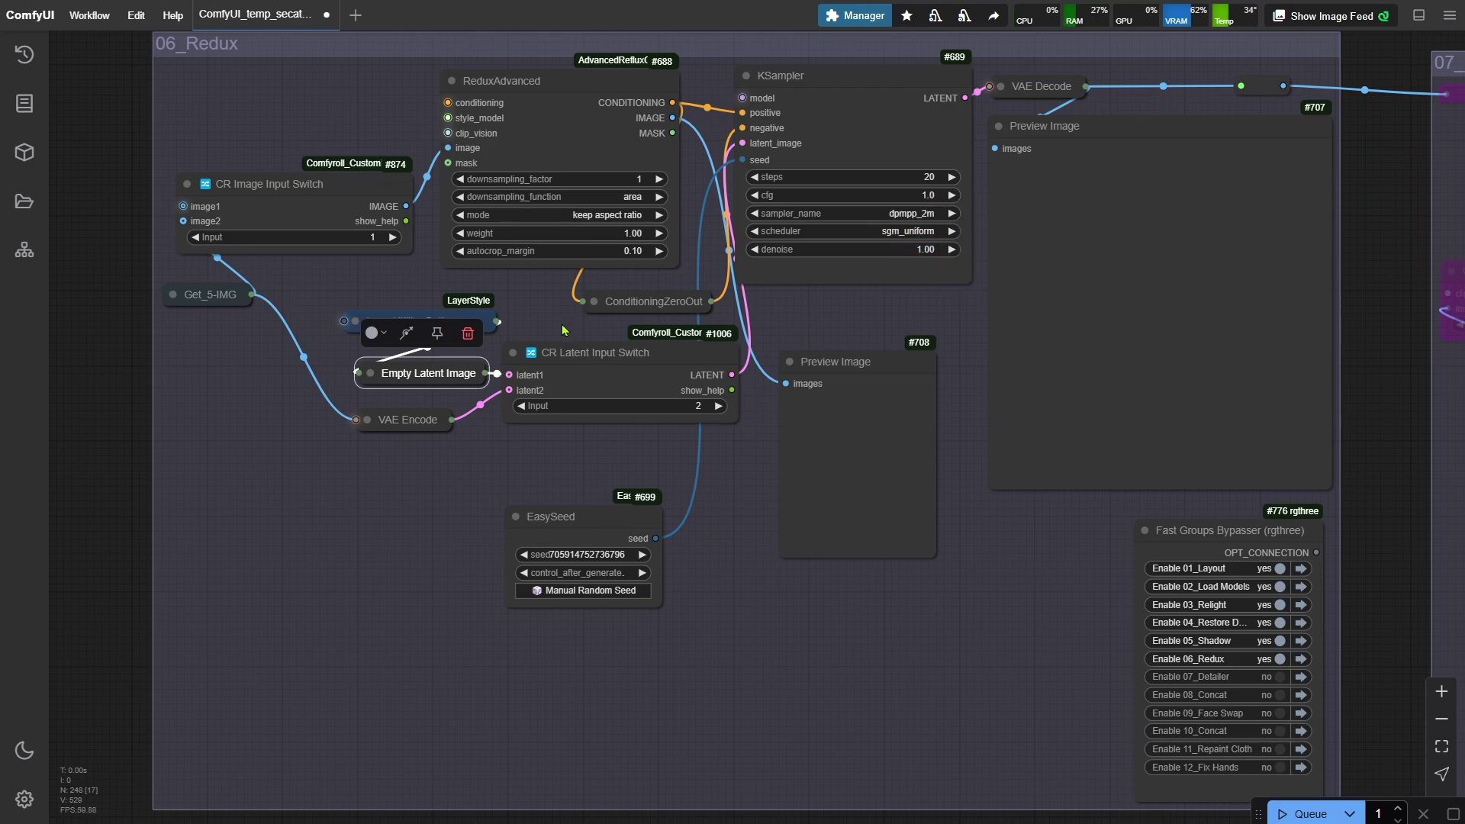
{"action": "left_click", "coordinate": [428, 425]}
{"action": "left_click", "coordinate": [211, 294]}
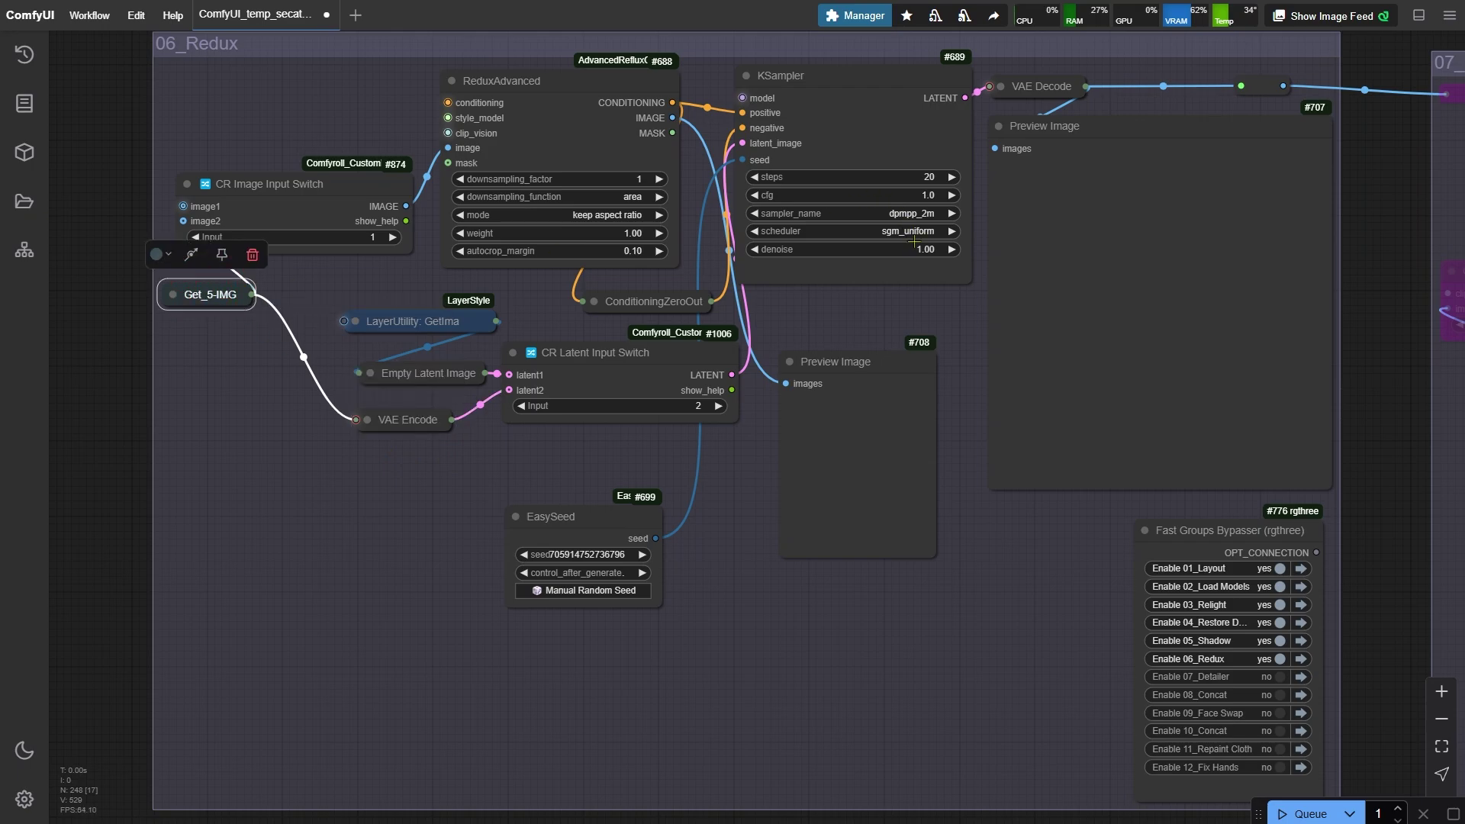
{"action": "left_click", "coordinate": [913, 244]}
{"action": "left_click", "coordinate": [1106, 220]}
{"action": "left_click", "coordinate": [522, 406]}
Run the workflow with Redux on and zoom into the new knotted-striped-top portrait preview.
{"action": "left_click", "coordinate": [890, 316]}
{"action": "key", "text": "ctrl+Return"}
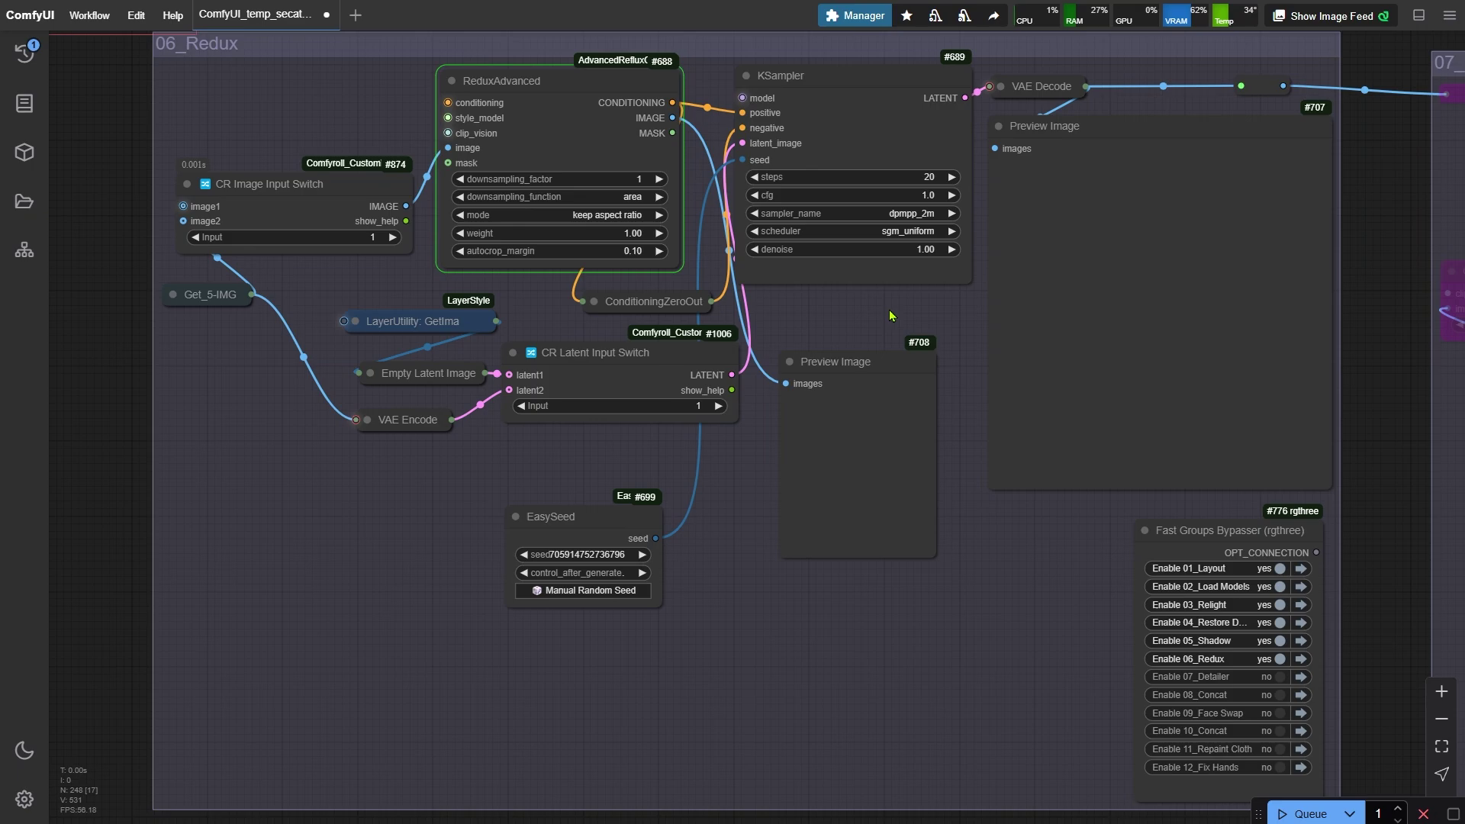
{"action": "left_click_drag", "start_coordinate": [889, 316], "coordinate": [714, 396]}
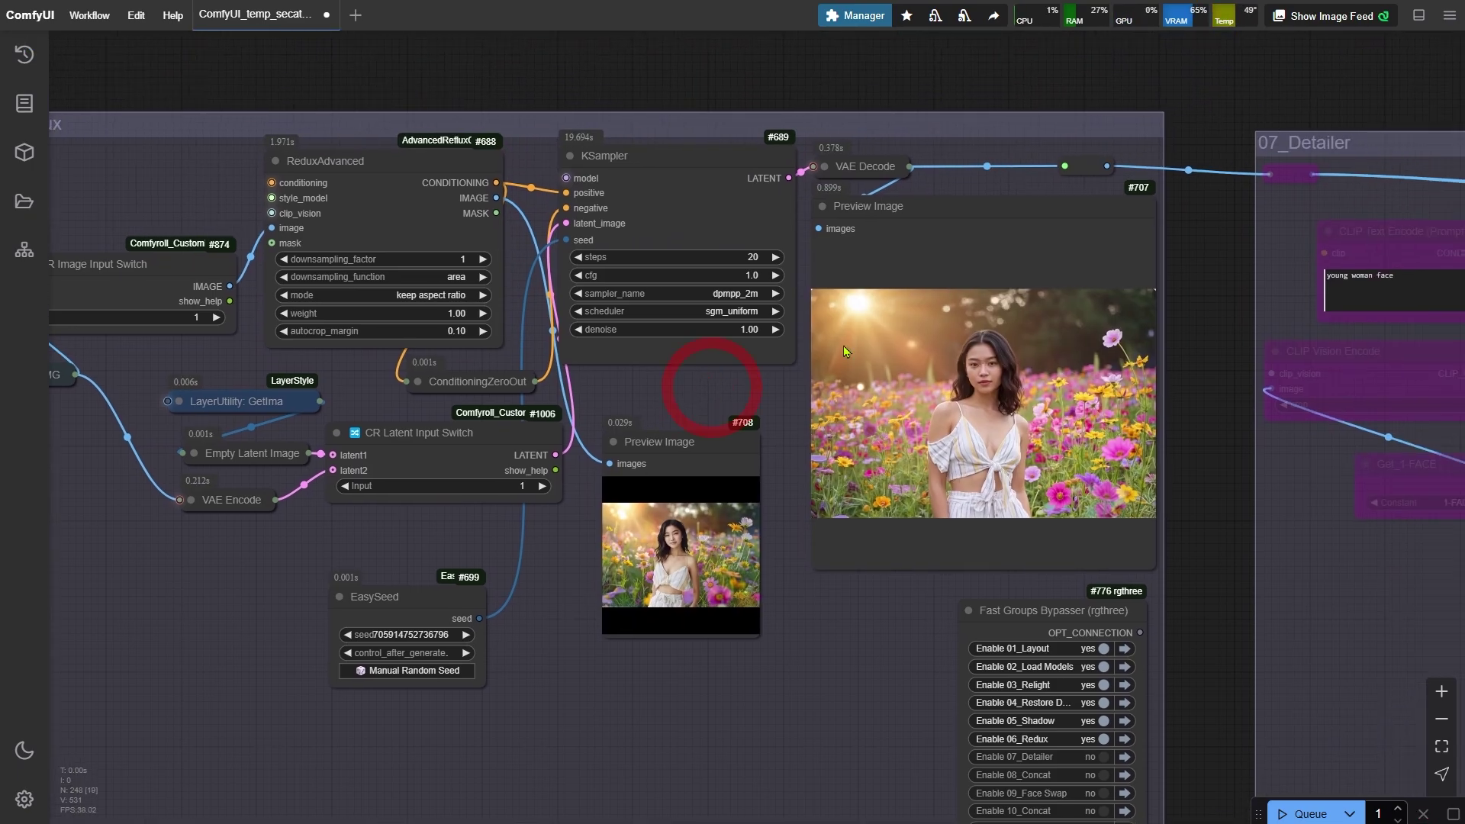
{"action": "scroll", "coordinate": [843, 346], "scroll_direction": "up", "scroll_amount": 6}
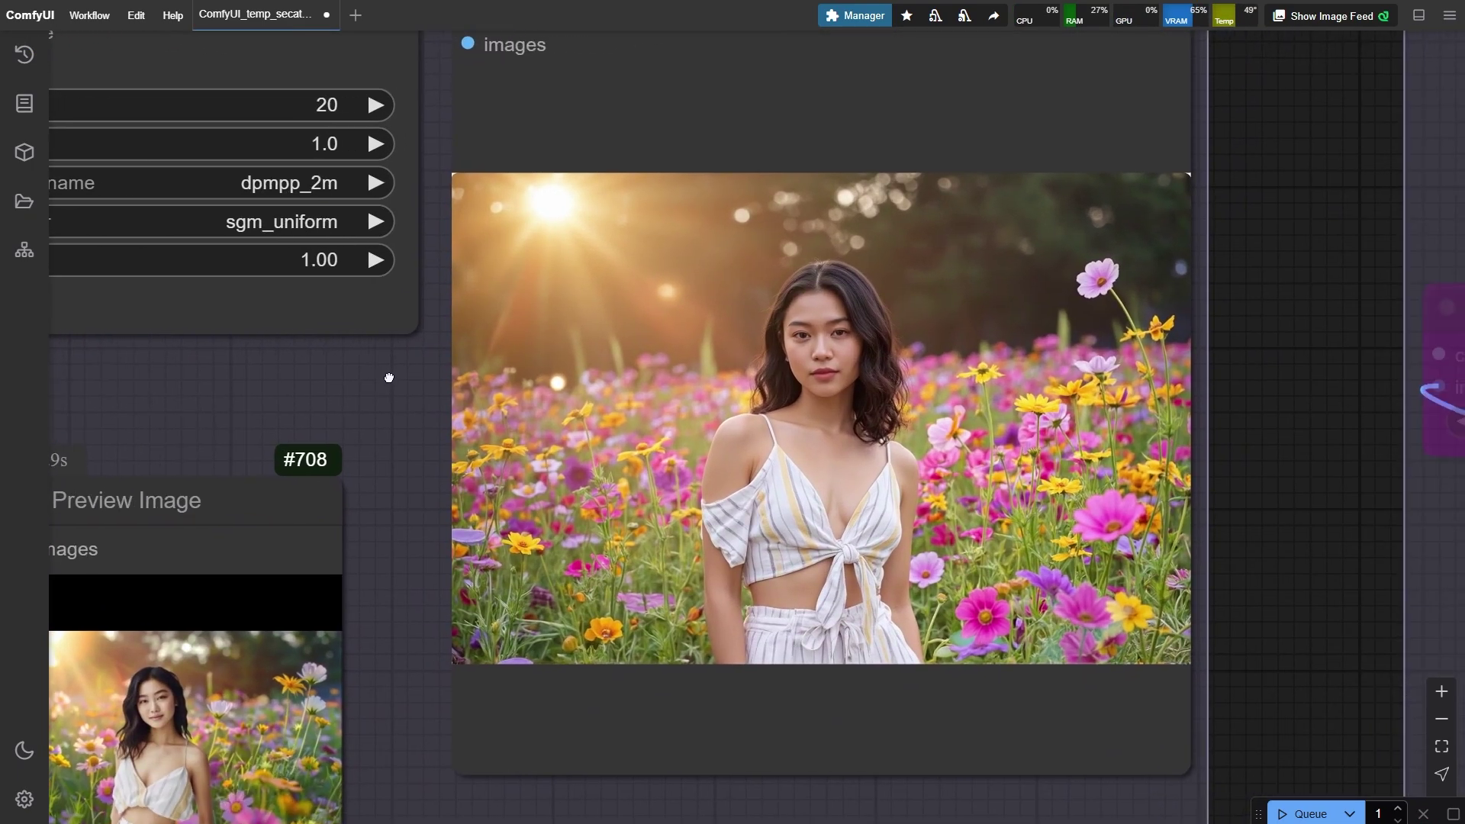
{"action": "left_click_drag", "start_coordinate": [389, 377], "coordinate": [370, 392]}
{"action": "scroll", "coordinate": [373, 397], "scroll_direction": "up", "scroll_amount": 1}
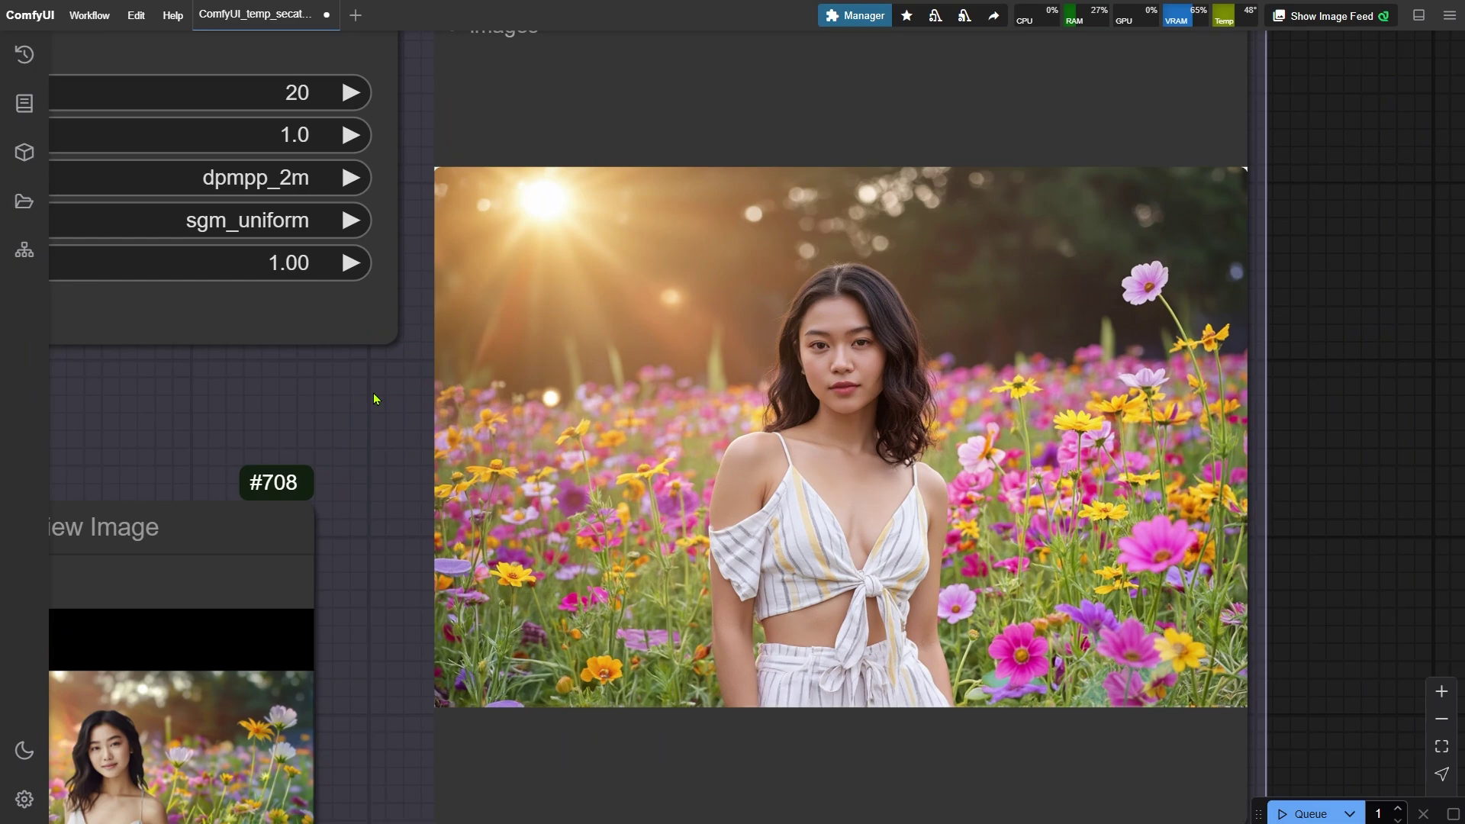
{"action": "scroll", "coordinate": [1007, 362], "scroll_direction": "down", "scroll_amount": 6}
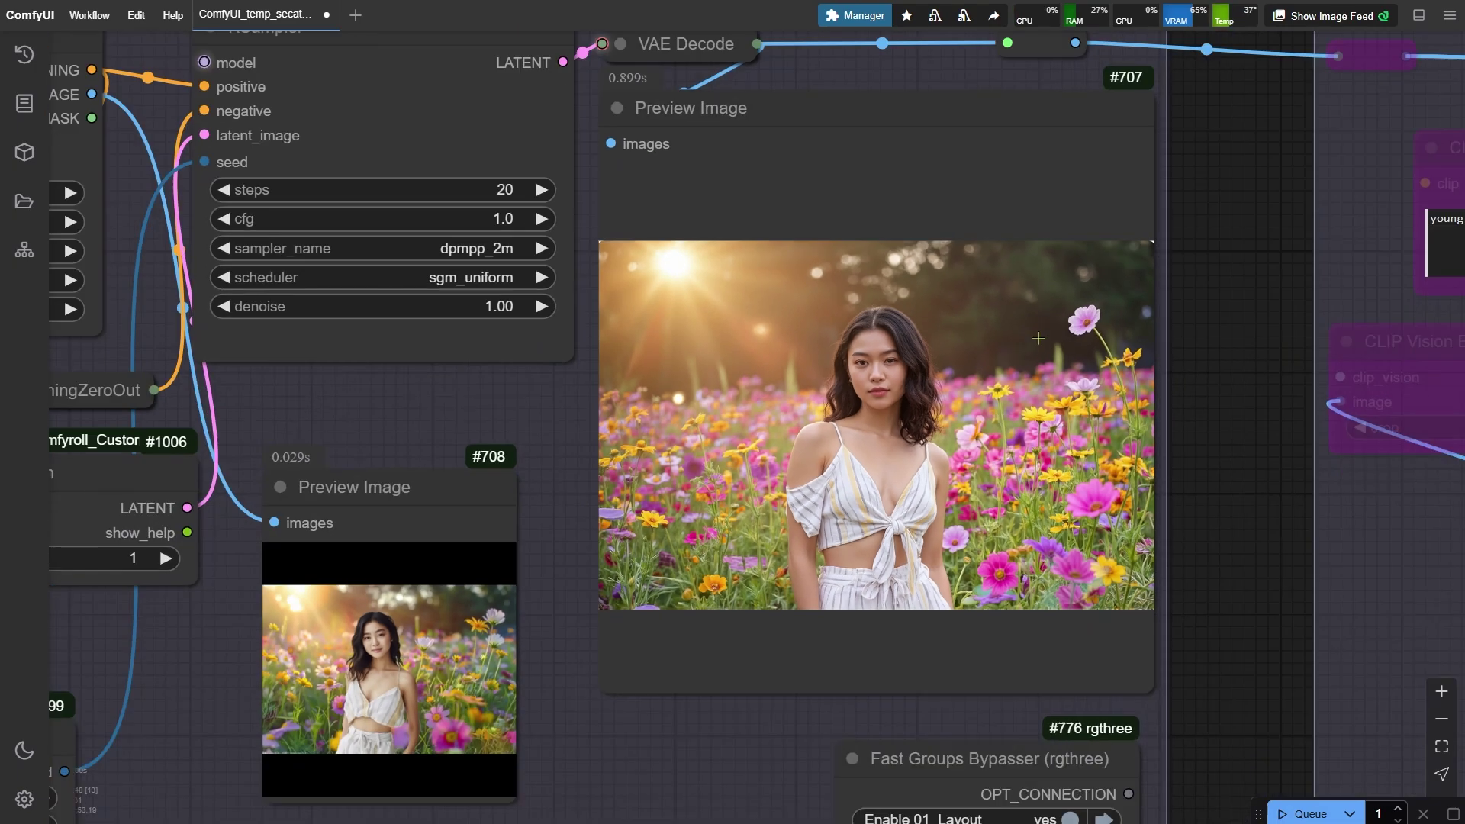
{"action": "left_click_drag", "start_coordinate": [499, 375], "coordinate": [889, 298]}
Switch the latent input back to 2 and set the Redux KSampler denoise to 0.50.
{"action": "scroll", "coordinate": [840, 343], "scroll_direction": "up", "scroll_amount": 3}
{"action": "left_click", "coordinate": [785, 399]}
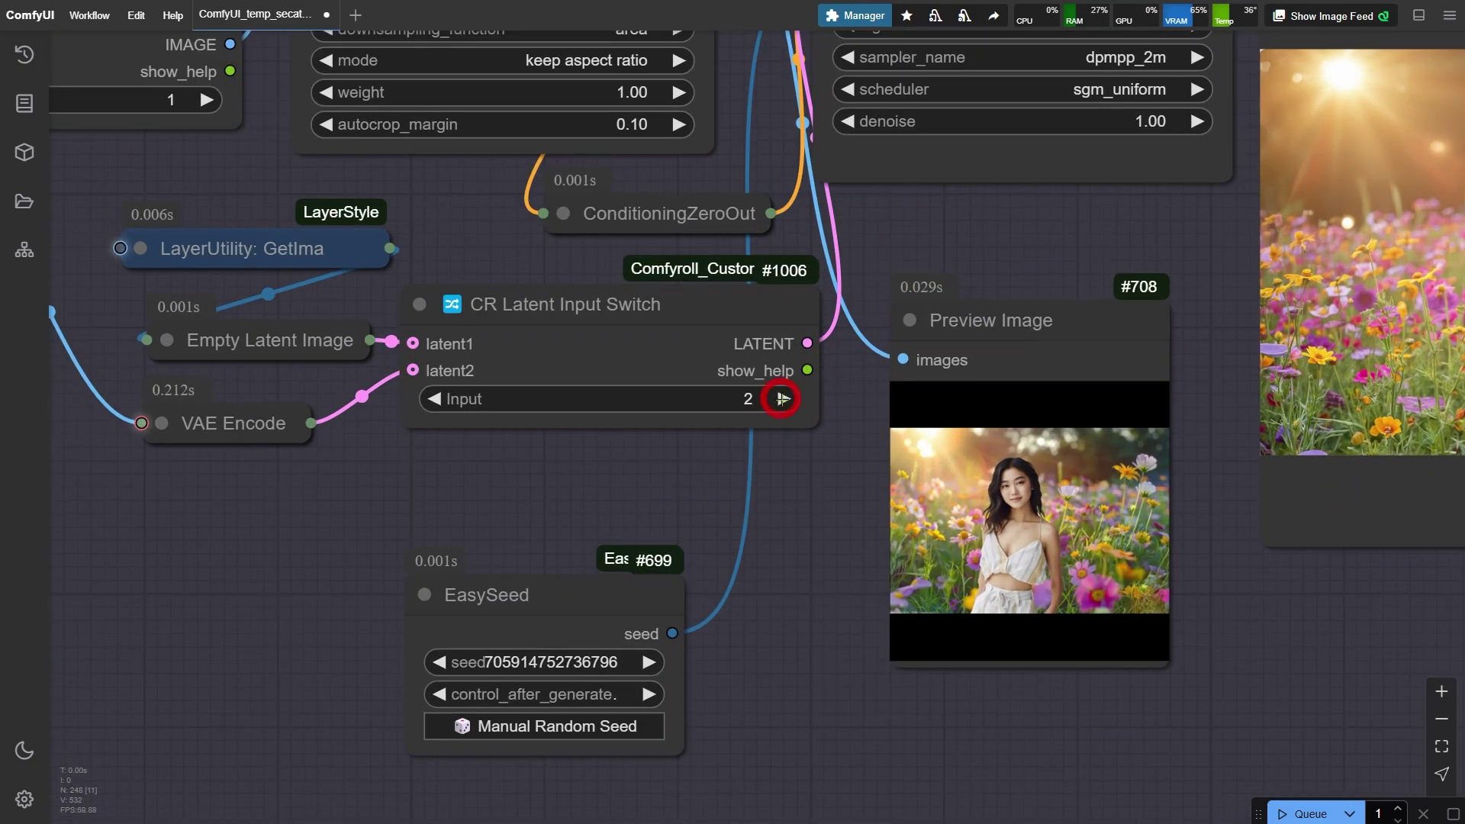
{"action": "left_click_drag", "start_coordinate": [1200, 234], "coordinate": [949, 449]}
{"action": "left_click", "coordinate": [905, 341]}
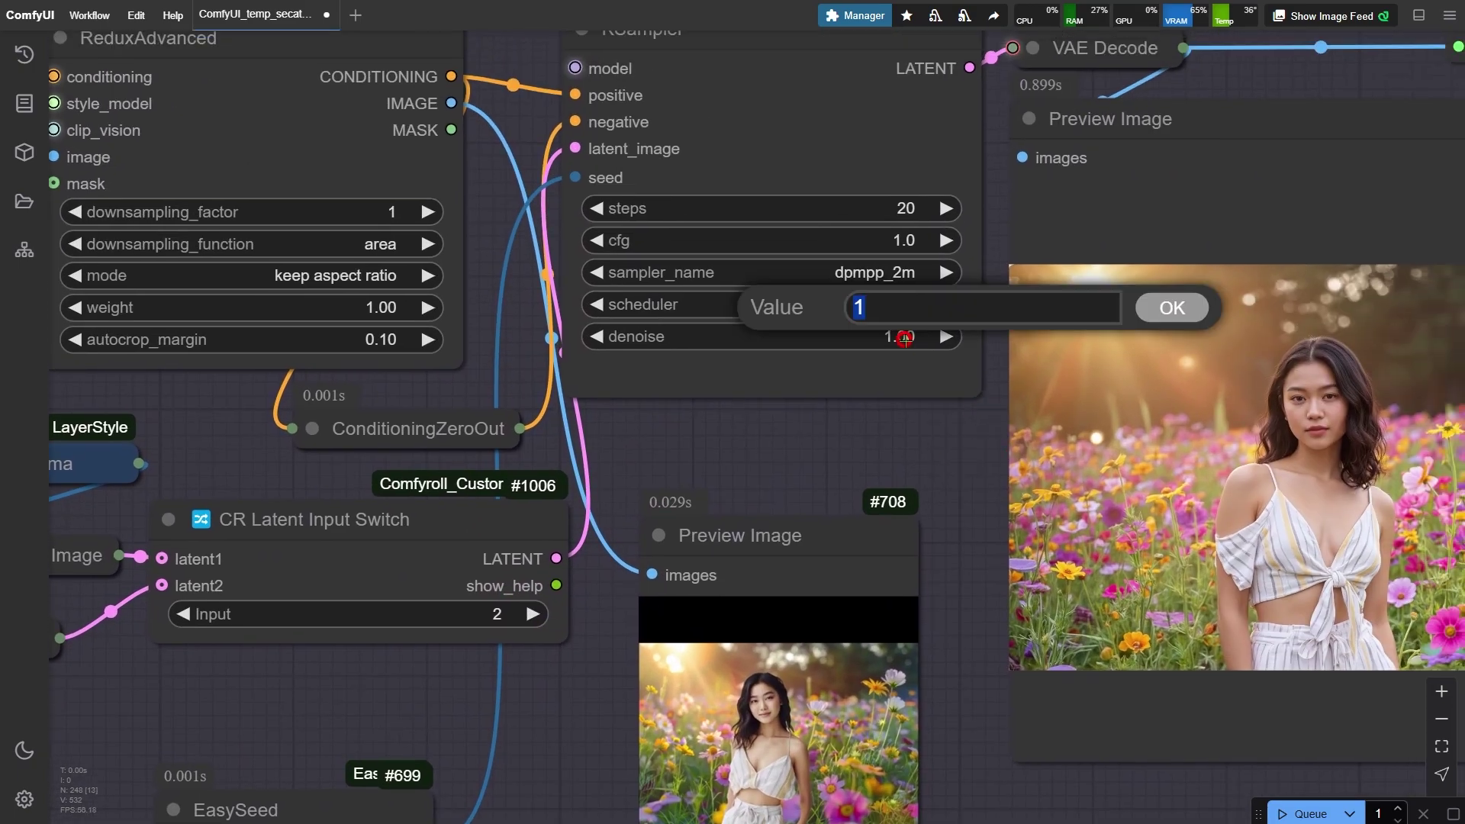
{"action": "type", "text": "0.5"}
{"action": "key", "text": "Return"}
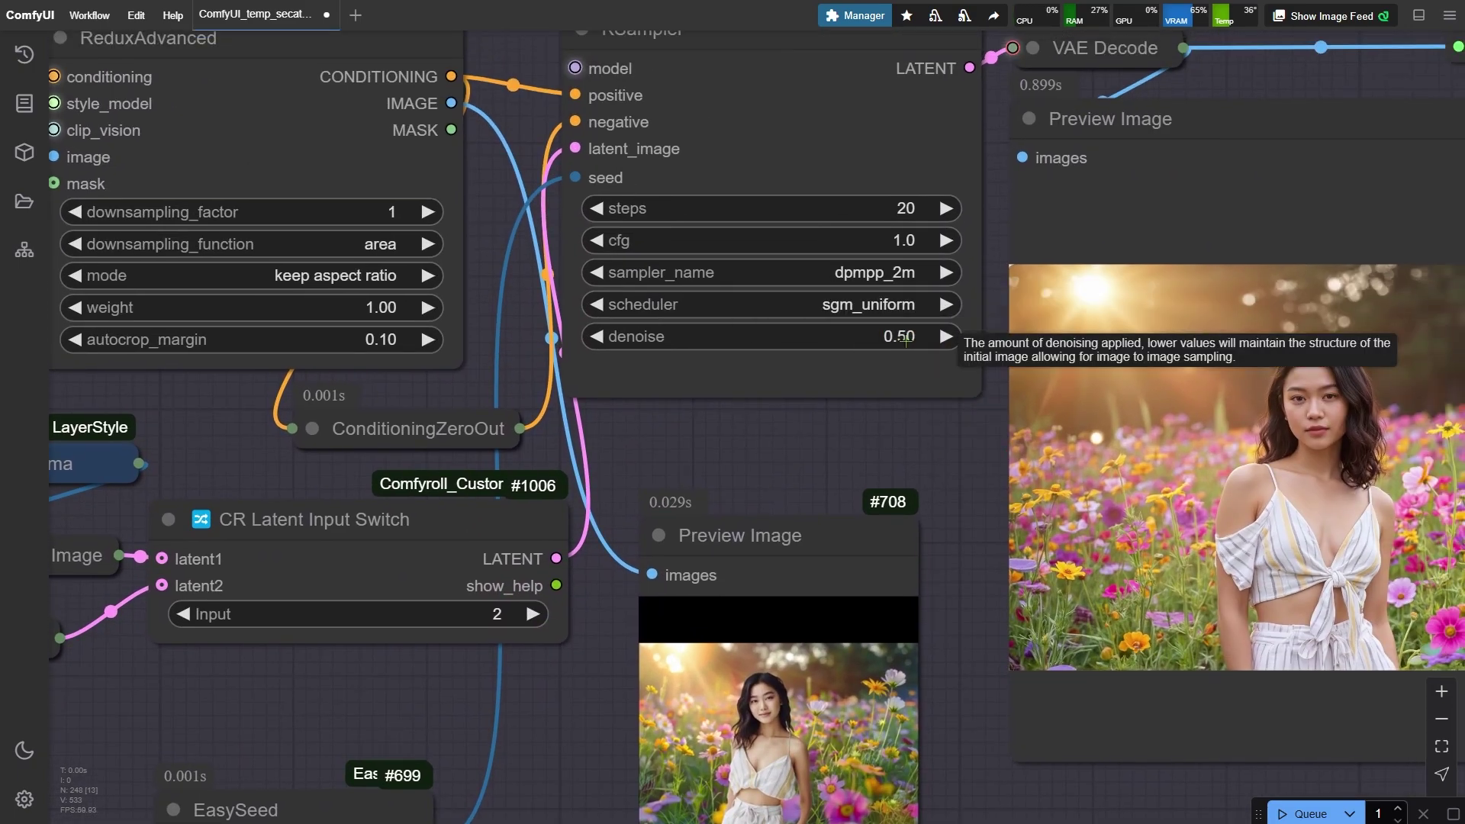
{"action": "scroll", "coordinate": [905, 341], "scroll_direction": "down", "scroll_amount": 3}
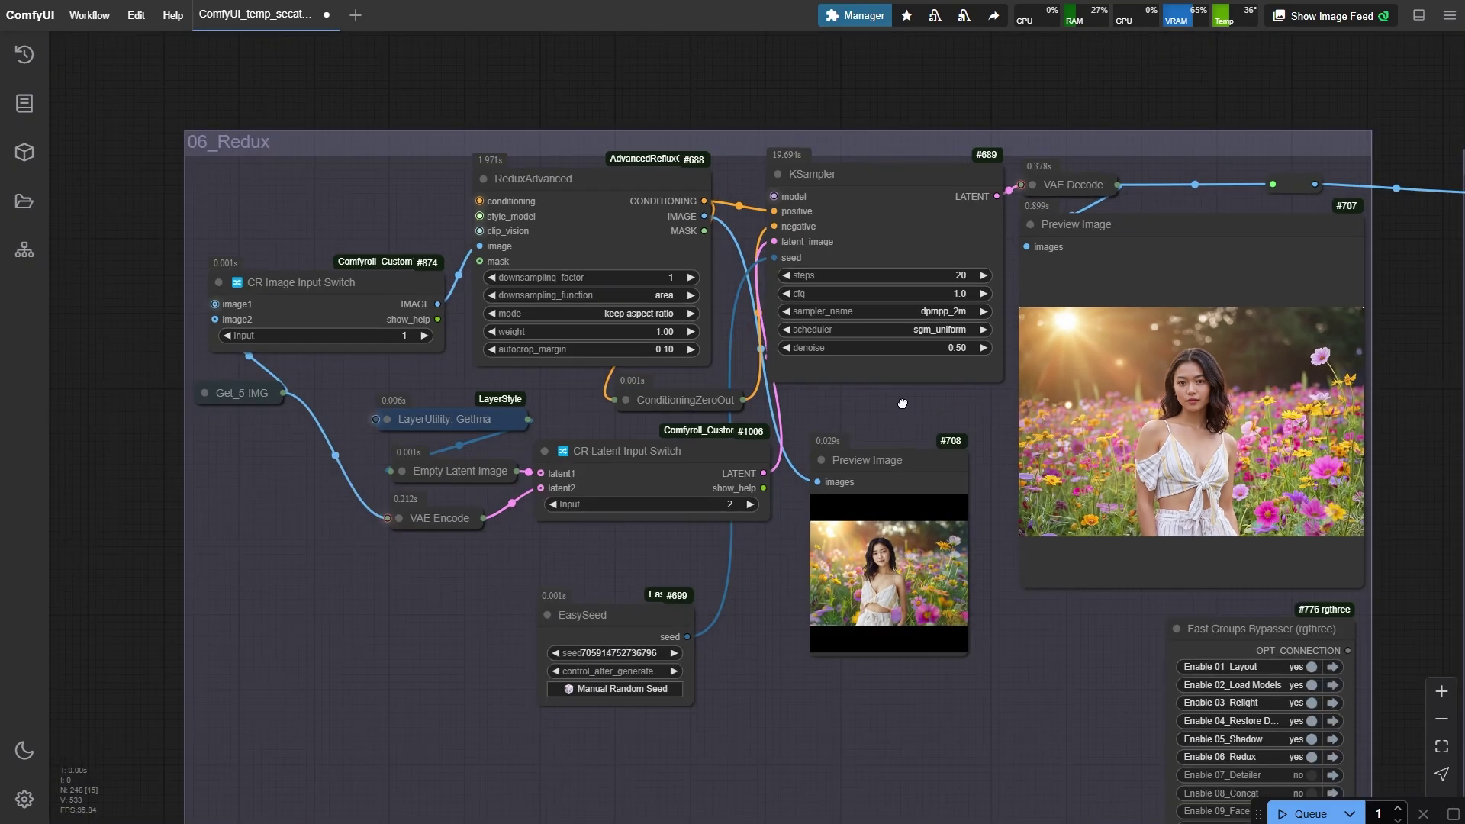
{"action": "left_click", "coordinate": [877, 353]}
Rerun the workflow and zoom into the Redux preview of the striped-camisole portrait.
{"action": "key", "text": "ctrl+Return"}
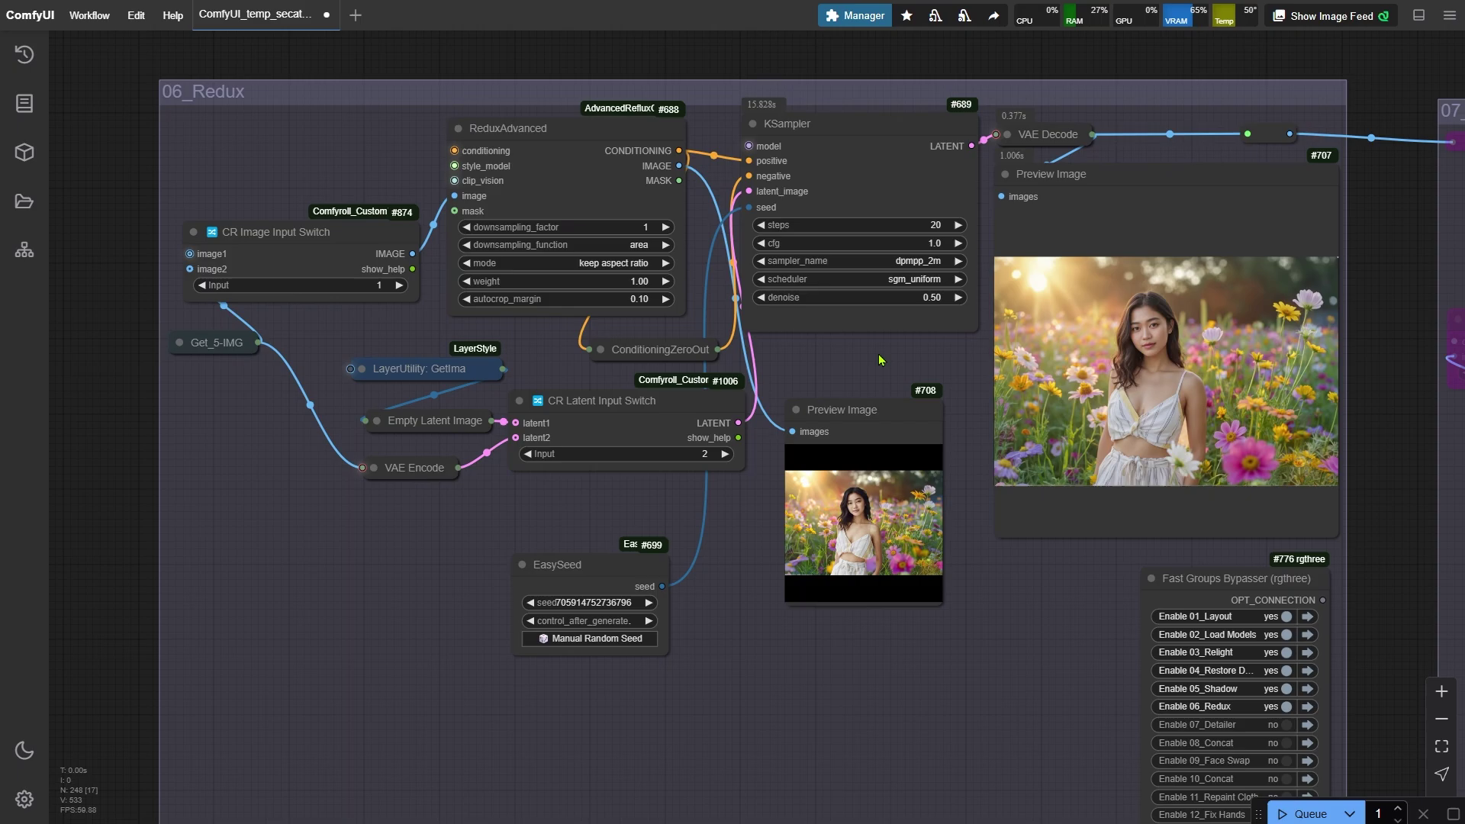
{"action": "left_click_drag", "start_coordinate": [882, 360], "coordinate": [645, 502]}
{"action": "scroll", "coordinate": [881, 585], "scroll_direction": "up", "scroll_amount": 3}
{"action": "scroll", "coordinate": [882, 584], "scroll_direction": "up", "scroll_amount": 8}
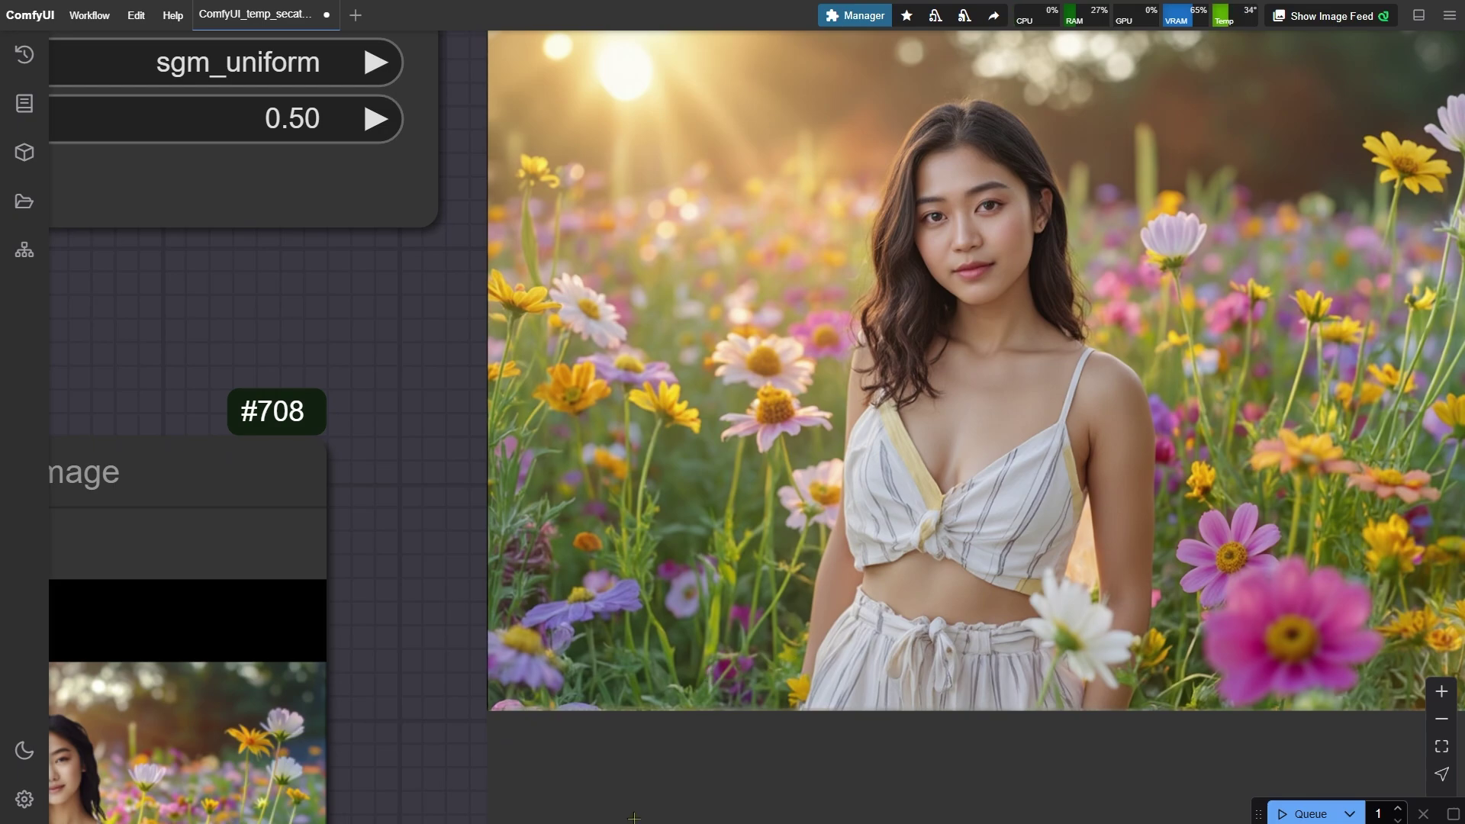
{"action": "scroll", "coordinate": [725, 428], "scroll_direction": "down", "scroll_amount": 6}
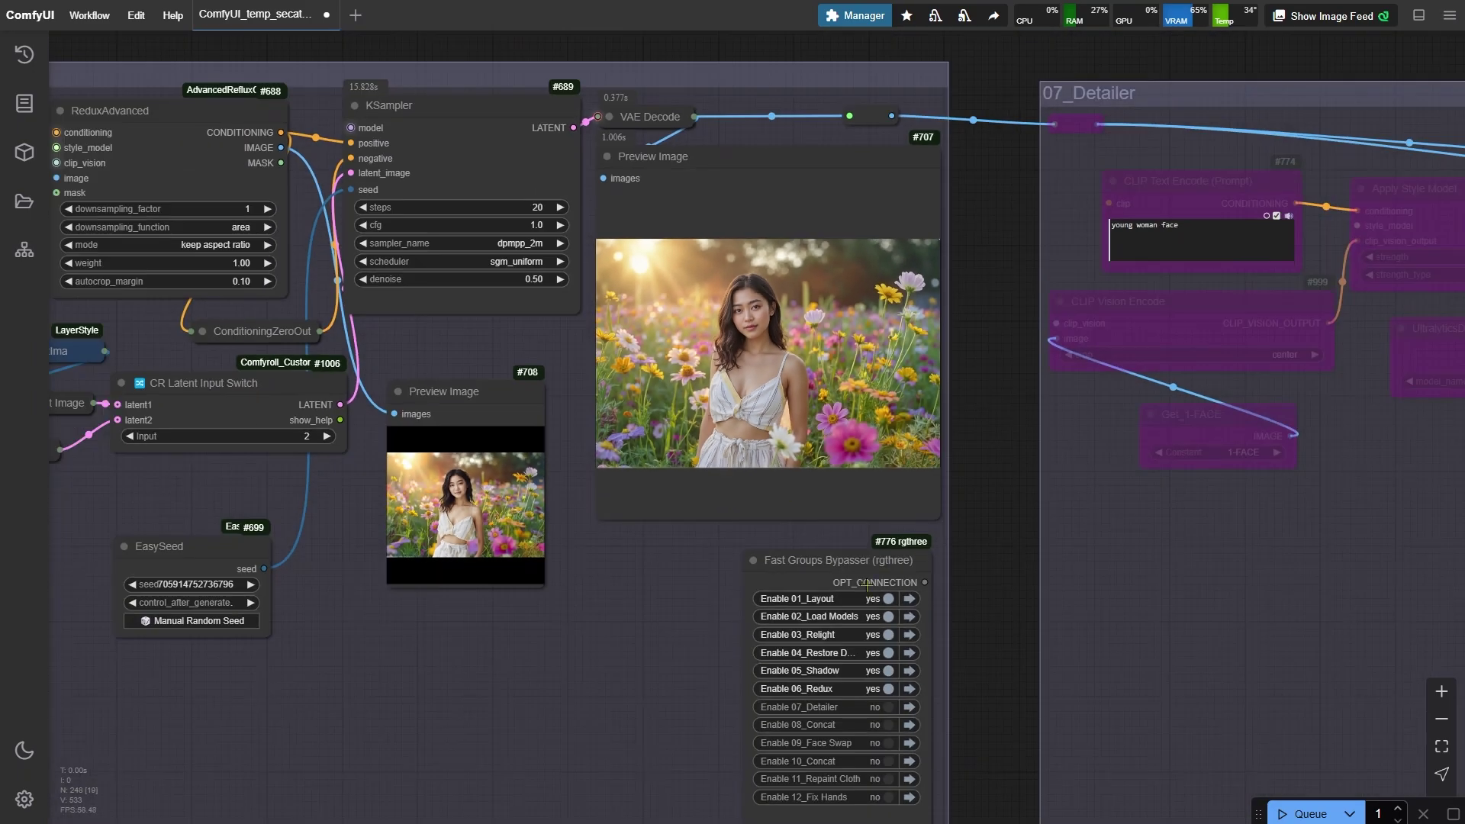
Enable the 07_Detailer group and run the workflow to view its detailed-face comparer.
{"action": "left_click", "coordinate": [879, 706]}
{"action": "left_click", "coordinate": [908, 707]}
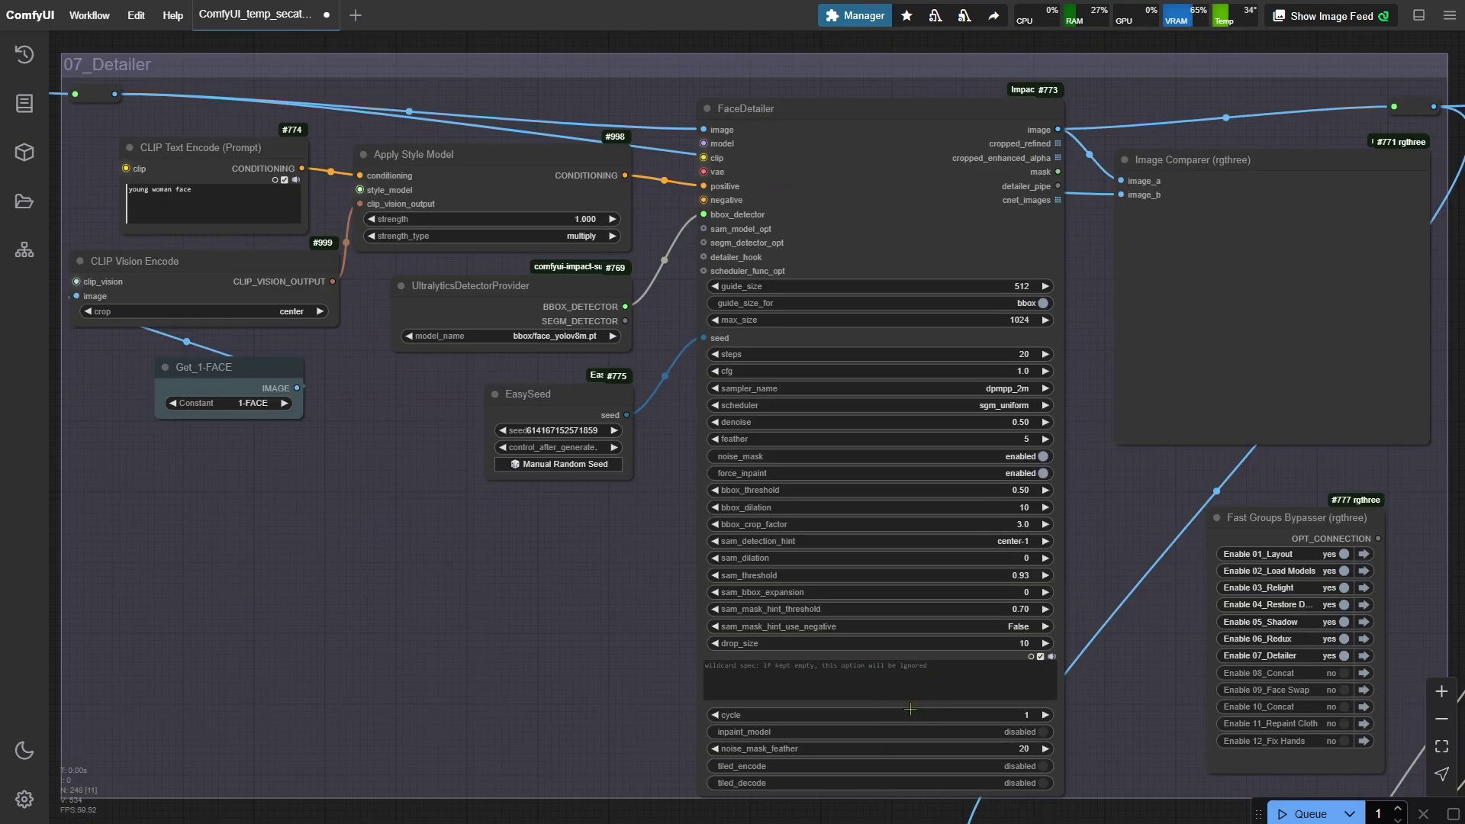
{"action": "key", "text": "ctrl+Return"}
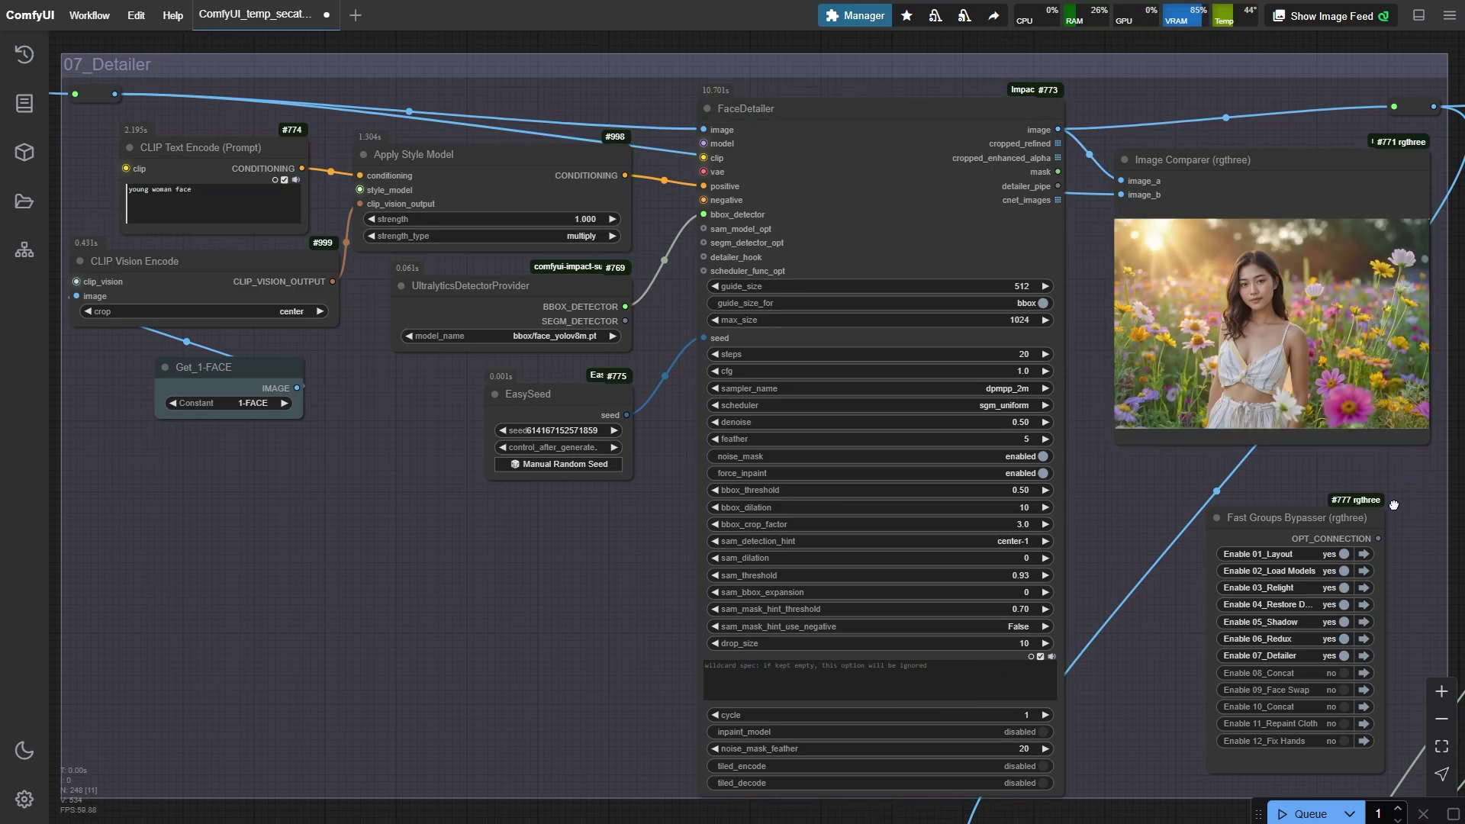
{"action": "scroll", "coordinate": [1418, 339], "scroll_direction": "up", "scroll_amount": 6}
{"action": "scroll", "coordinate": [1251, 340], "scroll_direction": "up", "scroll_amount": 8}
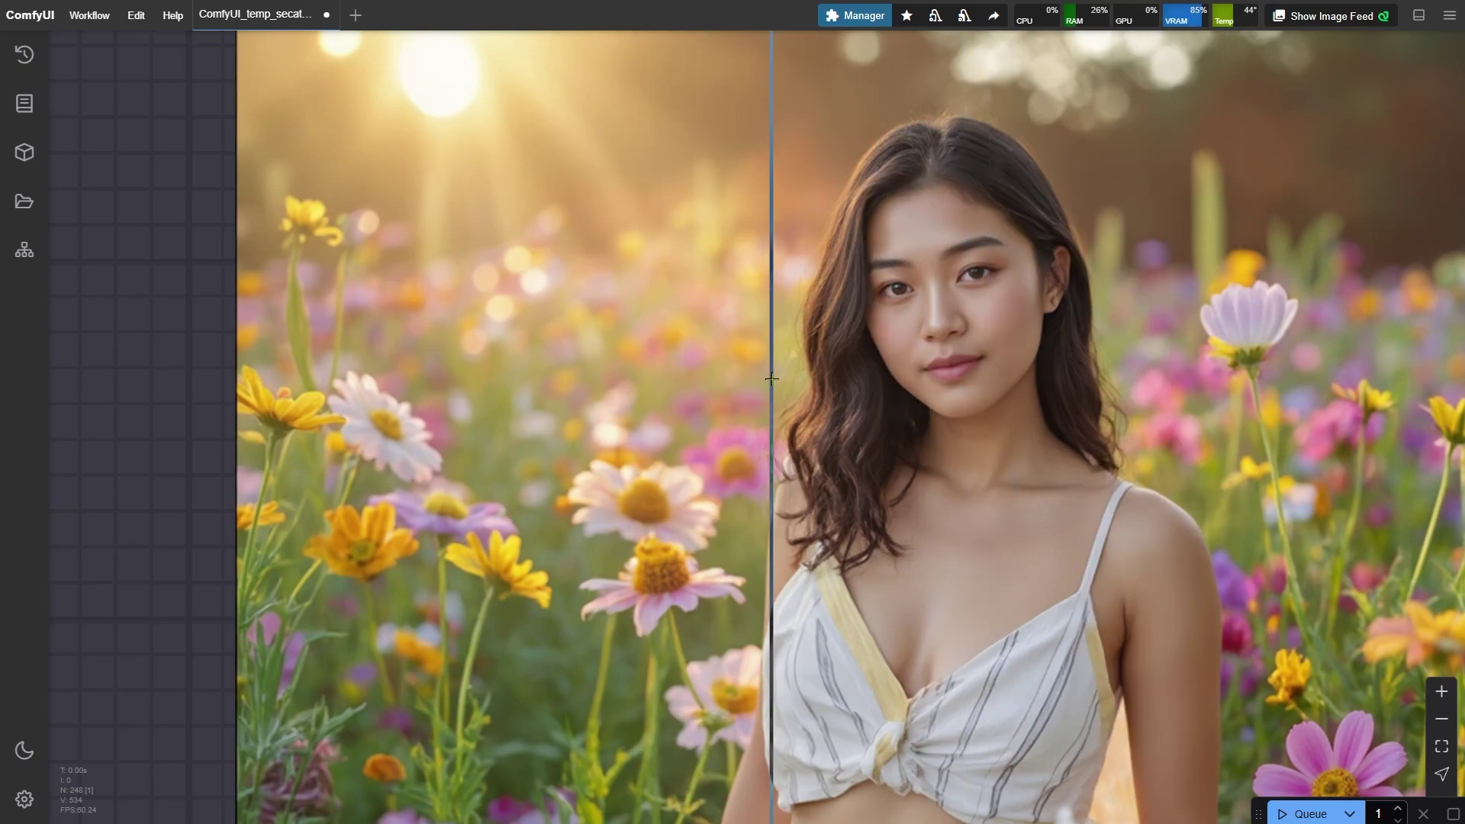
{"action": "scroll", "coordinate": [1164, 340], "scroll_direction": "down", "scroll_amount": 8}
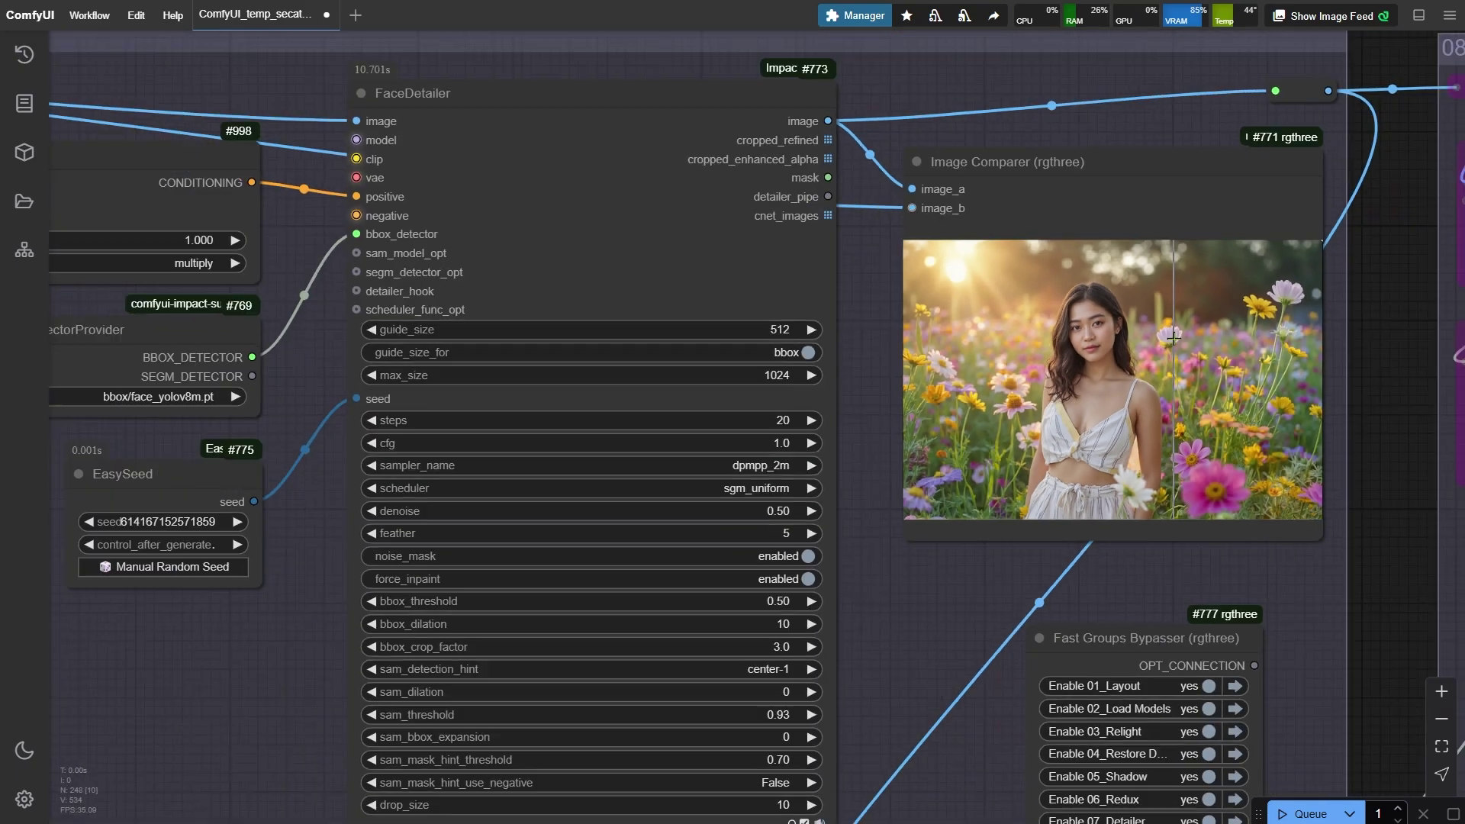
Inspect the Apply Style Model node and collapse the Get_1-FACE node.
{"action": "left_click_drag", "start_coordinate": [305, 344], "coordinate": [878, 347]}
{"action": "scroll", "coordinate": [887, 362], "scroll_direction": "down", "scroll_amount": 2}
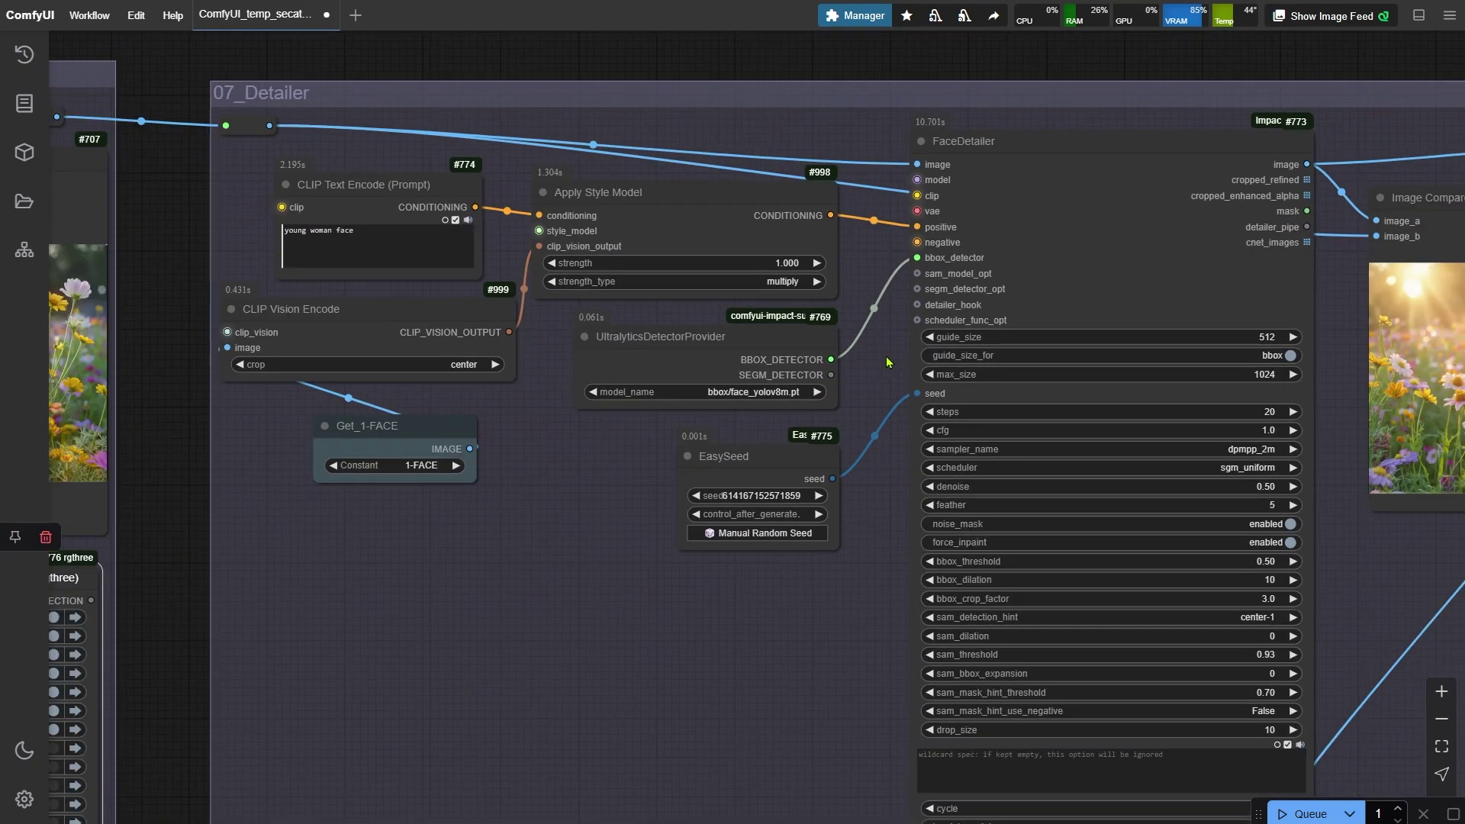
{"action": "left_click", "coordinate": [769, 209]}
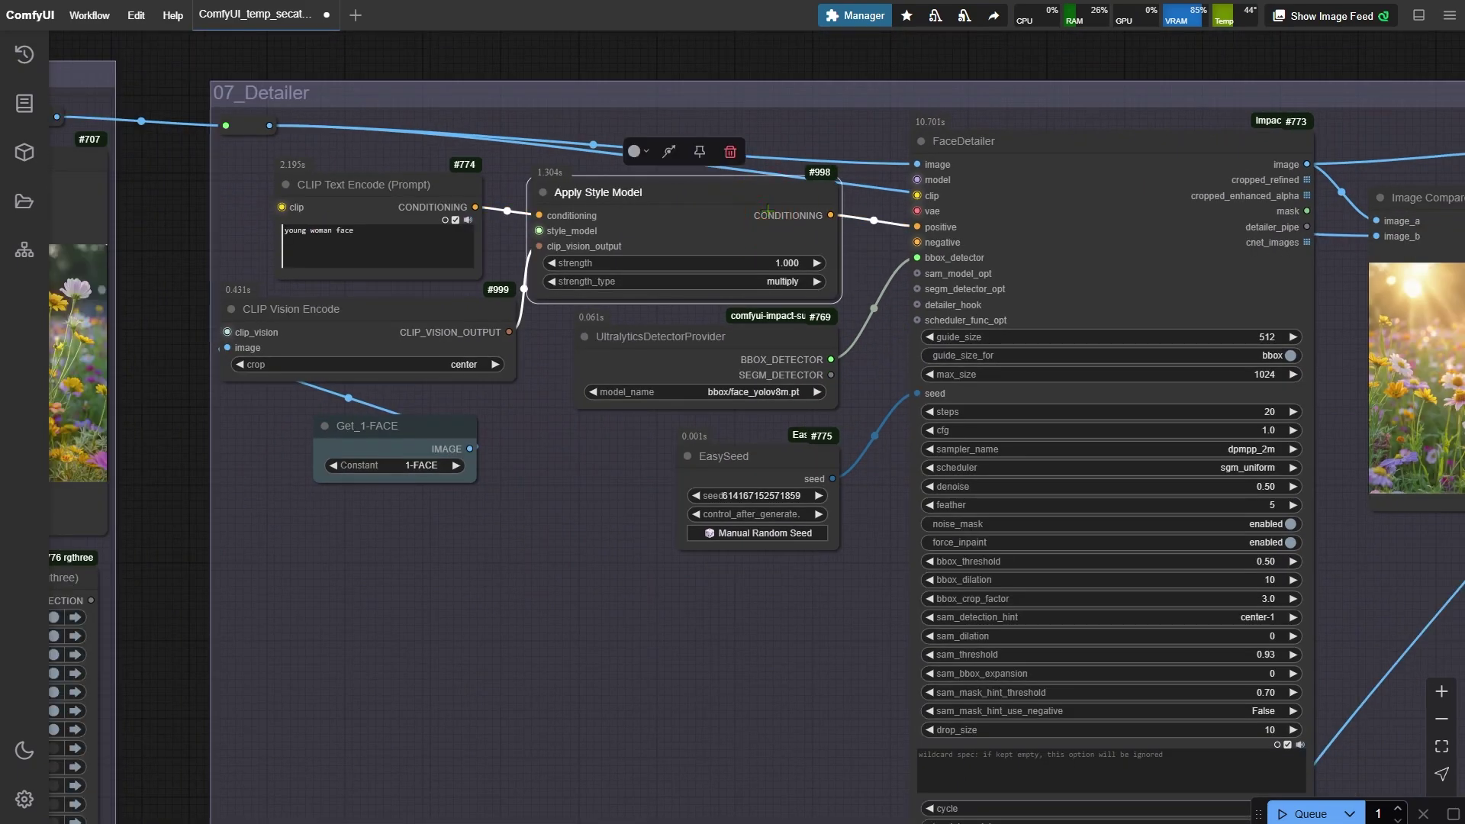
{"action": "left_click", "coordinate": [347, 444]}
{"action": "left_click", "coordinate": [325, 426]}
{"action": "left_click", "coordinate": [567, 541]}
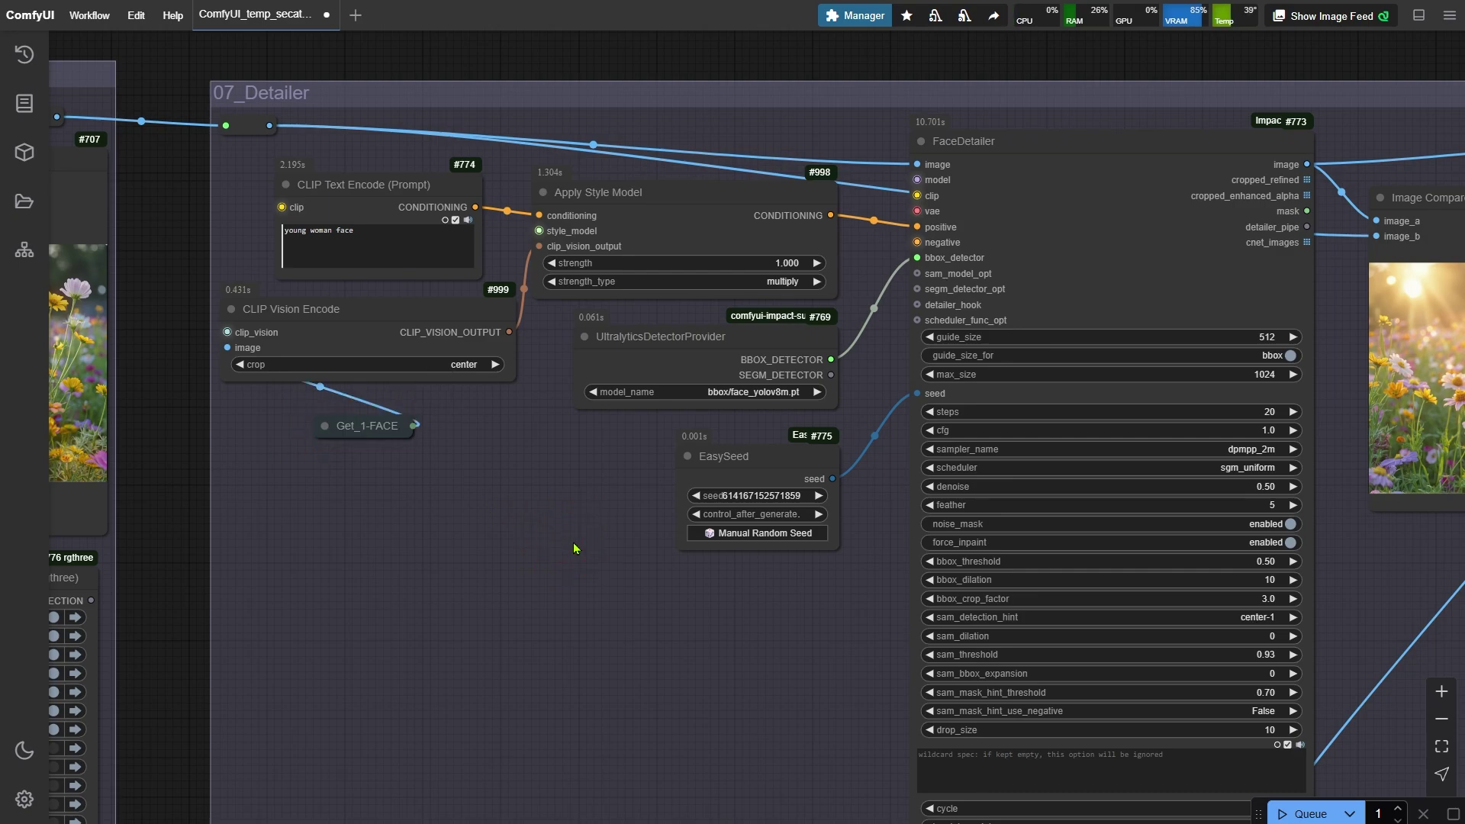
Enable the 08_Concat group and inspect its Image Concat with Mask node and face-pair preview.
{"action": "left_click_drag", "start_coordinate": [850, 589], "coordinate": [288, 523]}
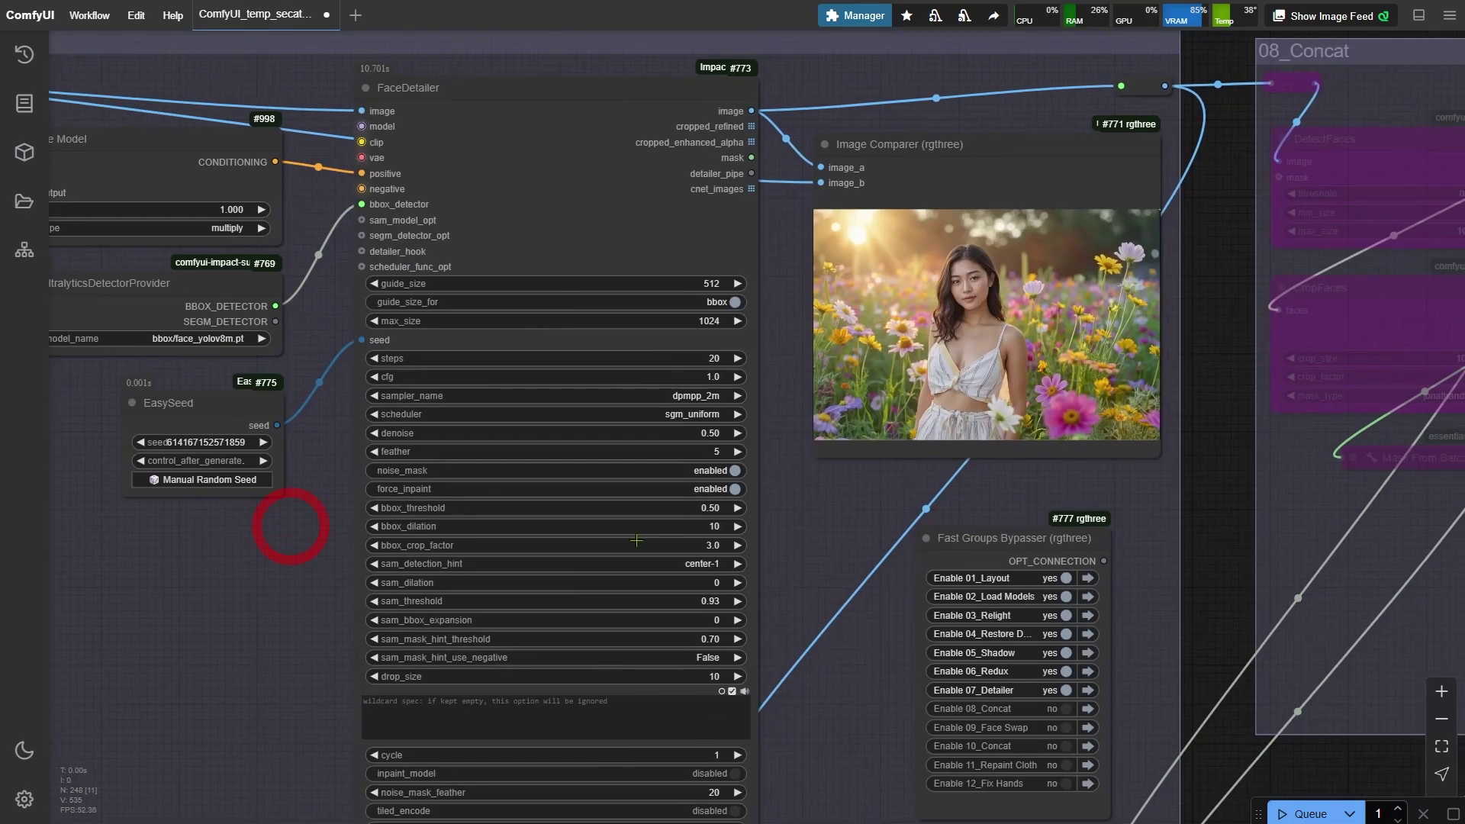
{"action": "left_click", "coordinate": [1053, 707]}
{"action": "left_click", "coordinate": [1087, 708]}
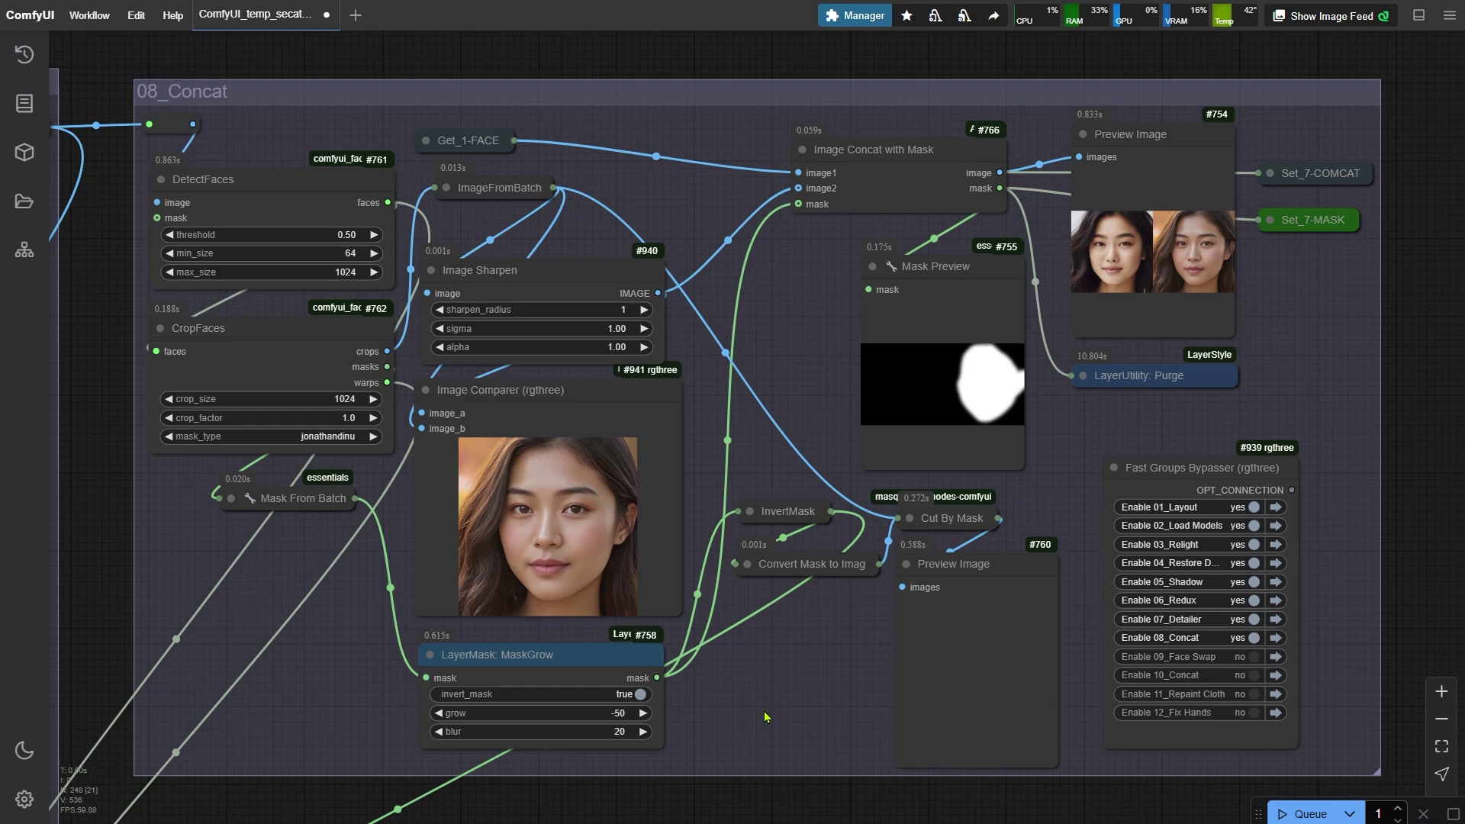
{"action": "left_click", "coordinate": [916, 150]}
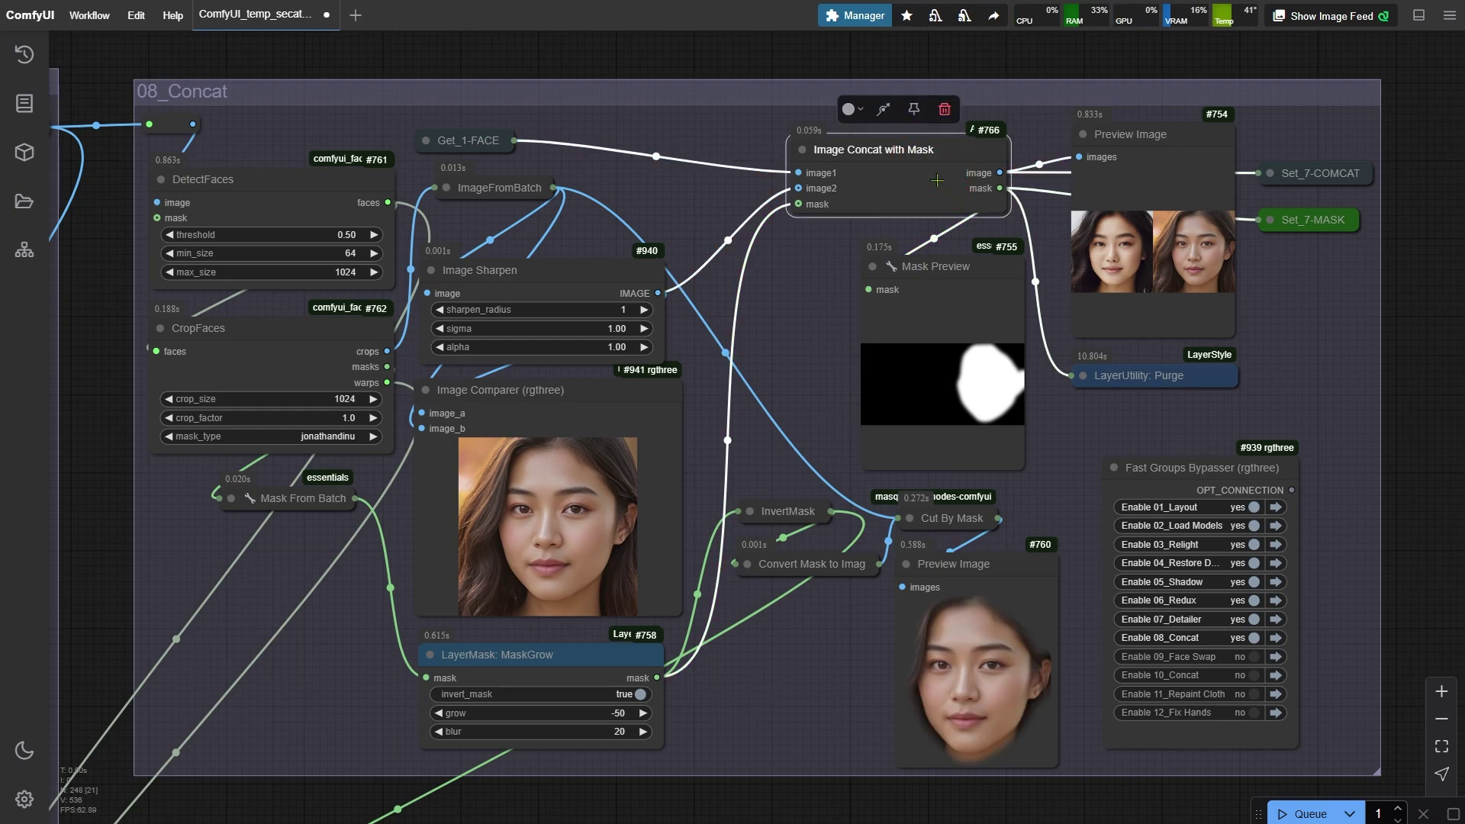
{"action": "left_click", "coordinate": [1167, 169]}
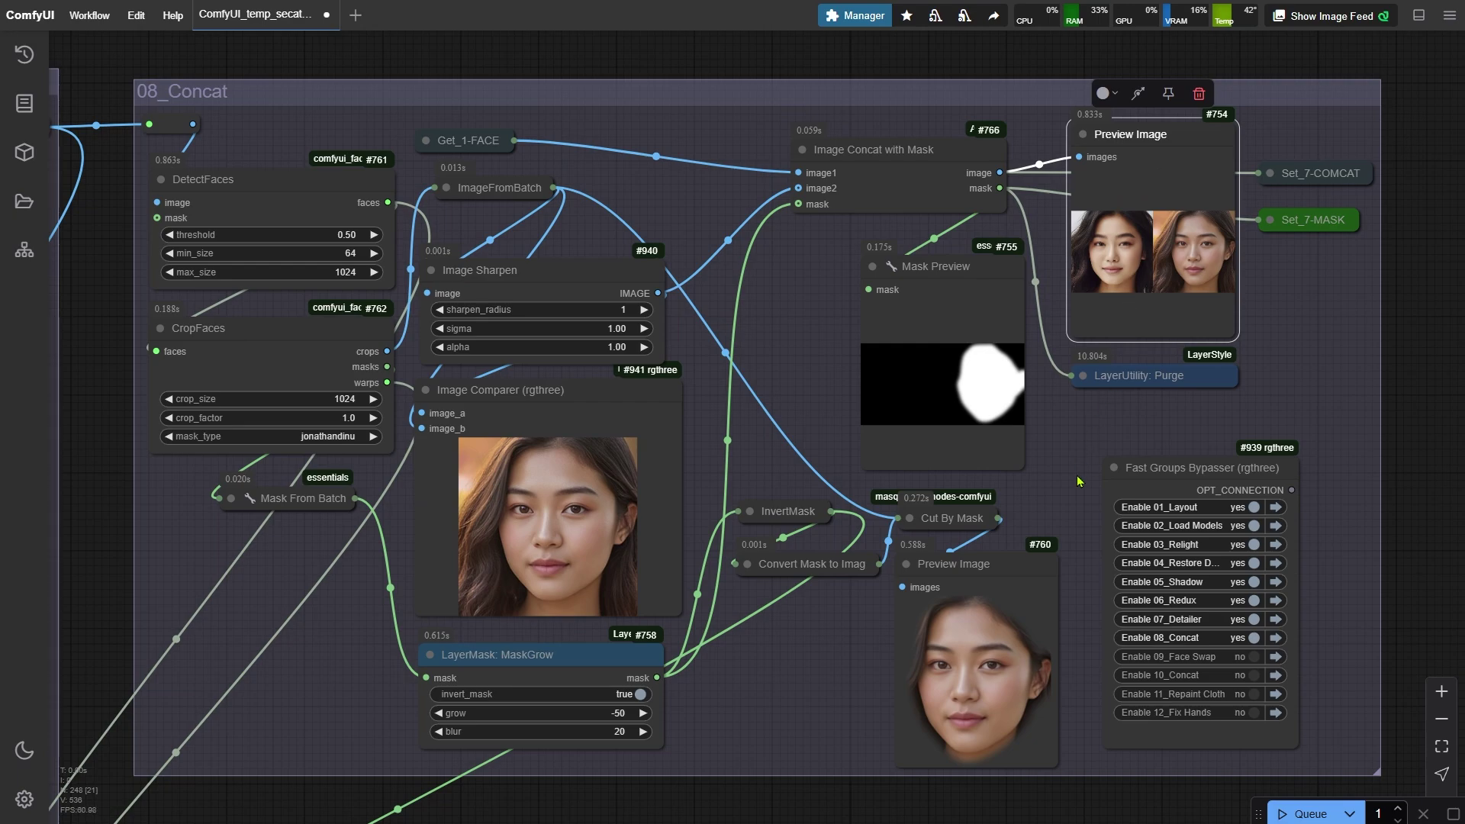
Check the single-face preview and LayerMask: MaskGrow node, then enable the 09_Face Swap group.
{"action": "left_click", "coordinate": [1031, 566]}
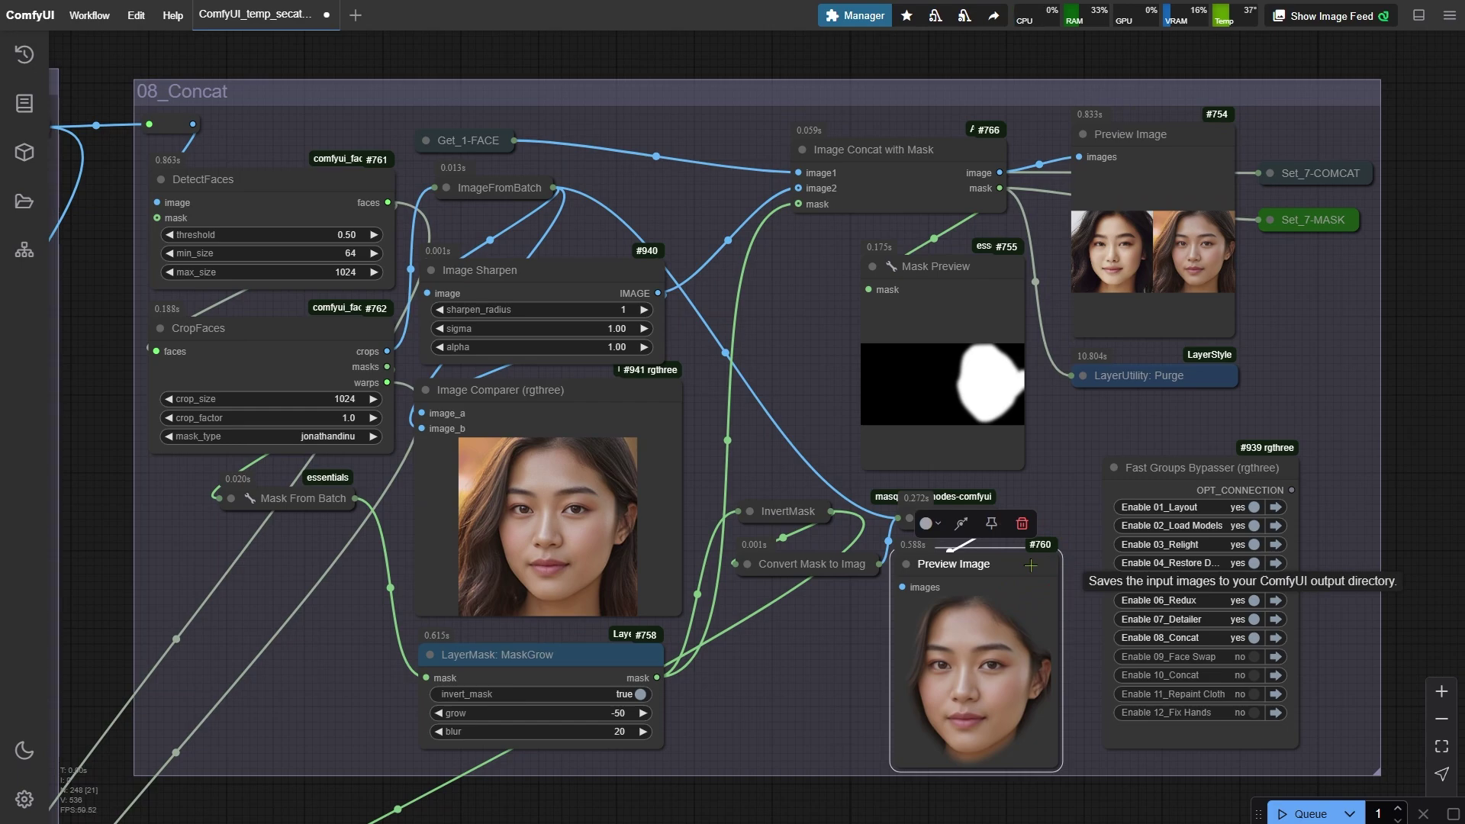
{"action": "left_click", "coordinate": [565, 674]}
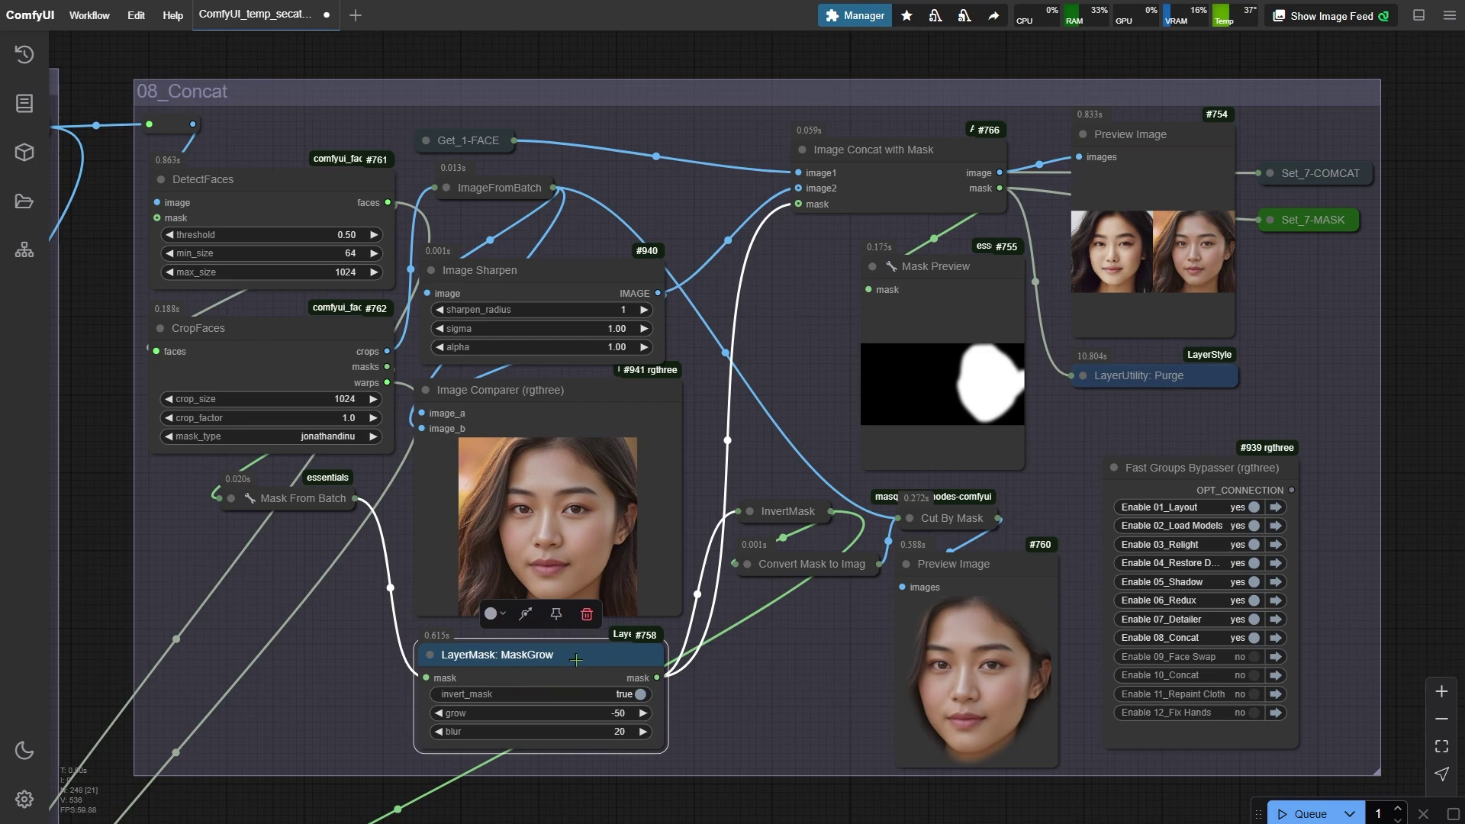
{"action": "left_click", "coordinate": [1240, 658]}
Run the workflow with face swap enabled, keeping the face swap KSampler denoise at 0.80.
{"action": "left_click", "coordinate": [1275, 656]}
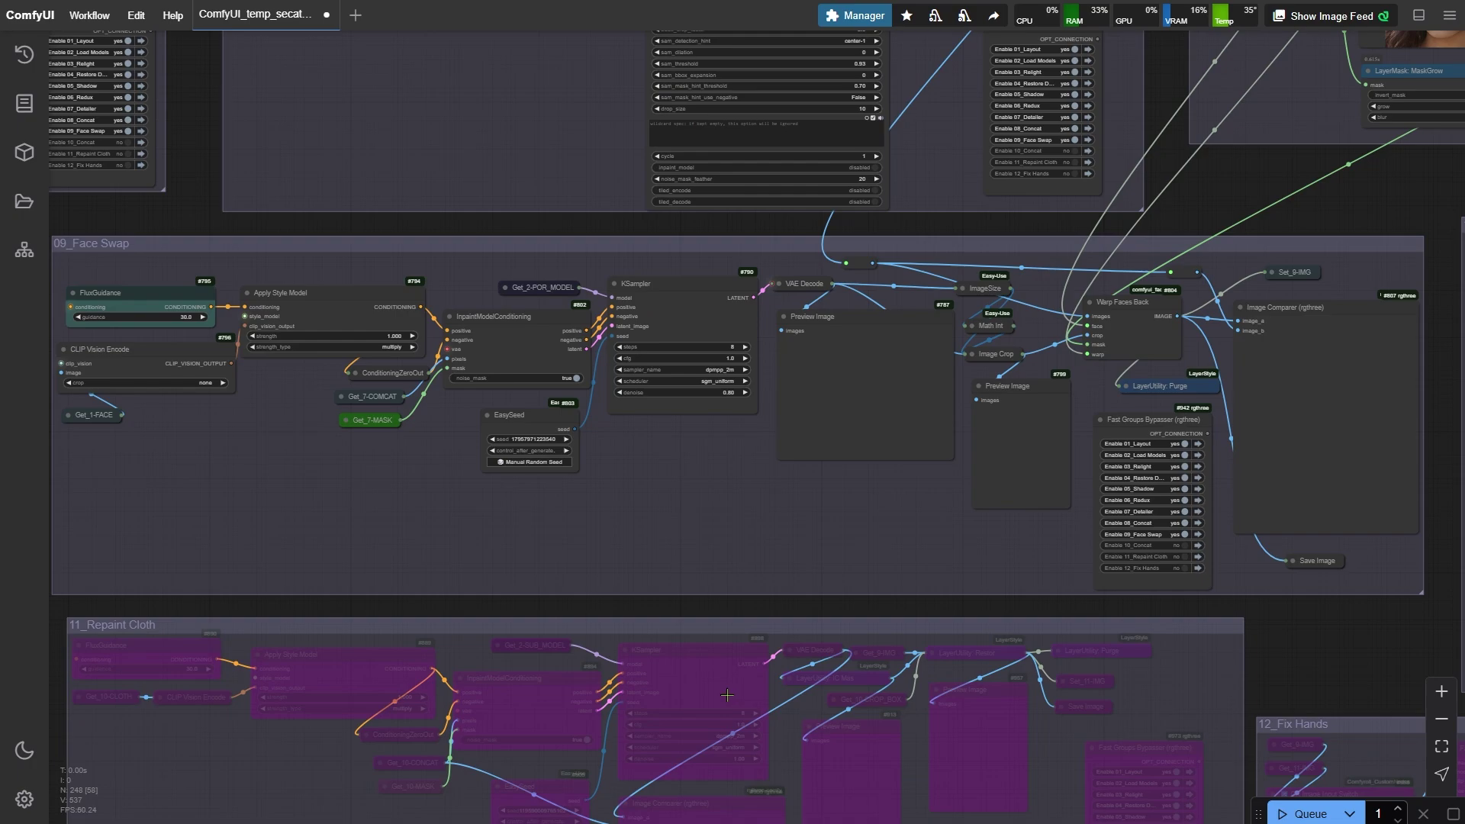
{"action": "key", "text": "ctrl+Return"}
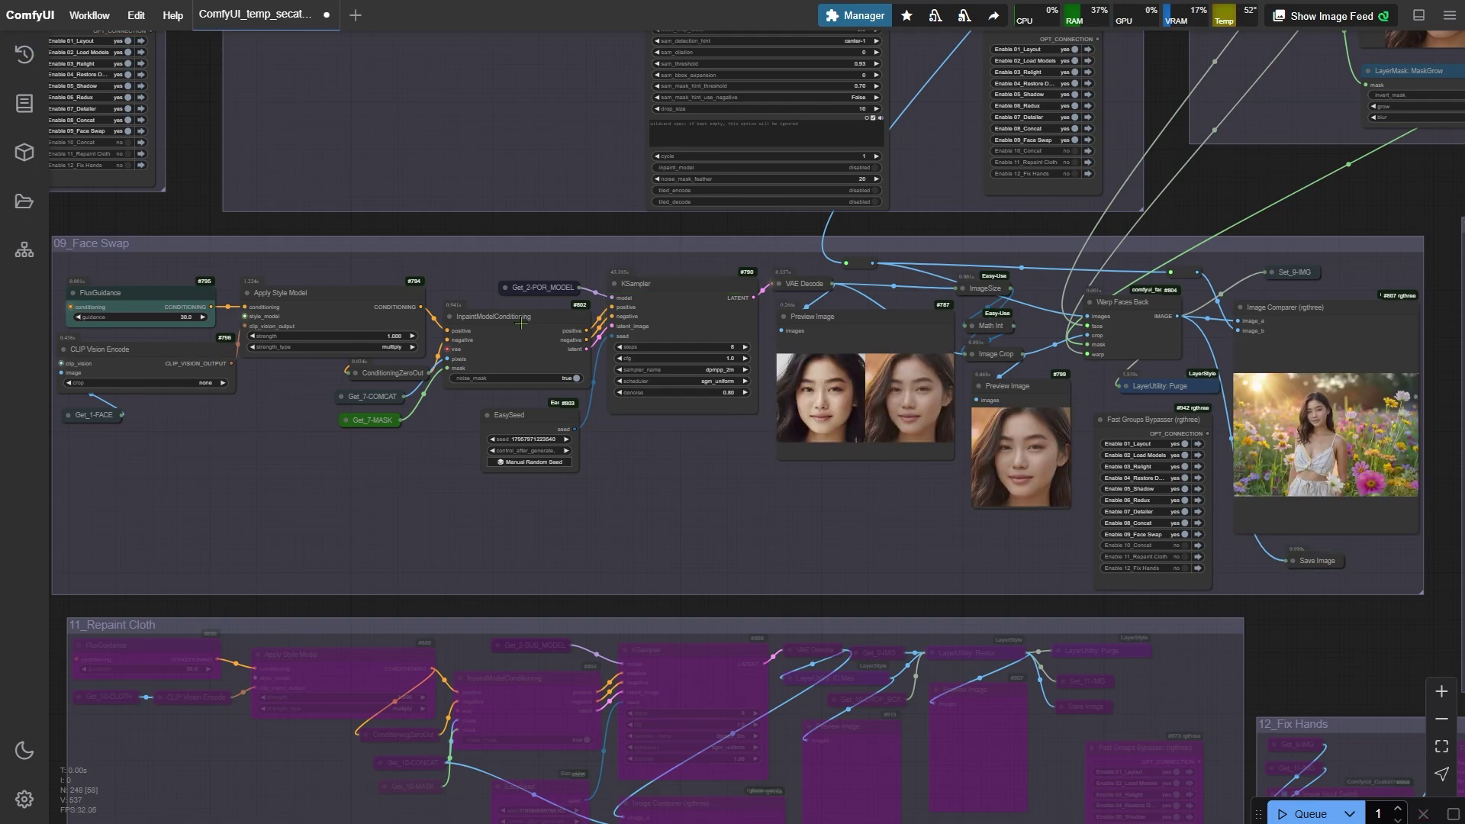
{"action": "scroll", "coordinate": [522, 323], "scroll_direction": "up", "scroll_amount": 5}
{"action": "left_click_drag", "start_coordinate": [449, 263], "coordinate": [373, 249]}
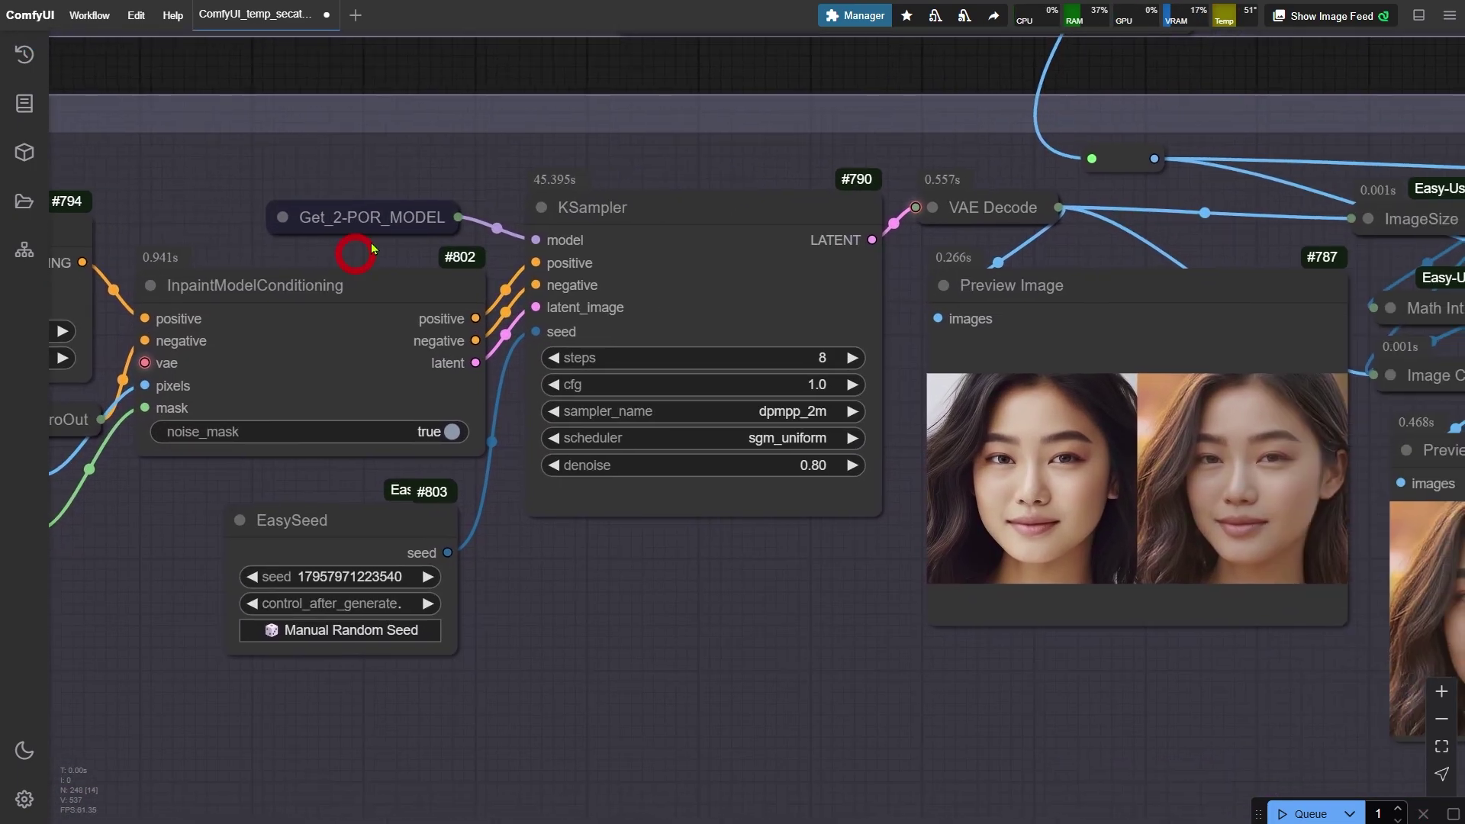
{"action": "left_click", "coordinate": [383, 216]}
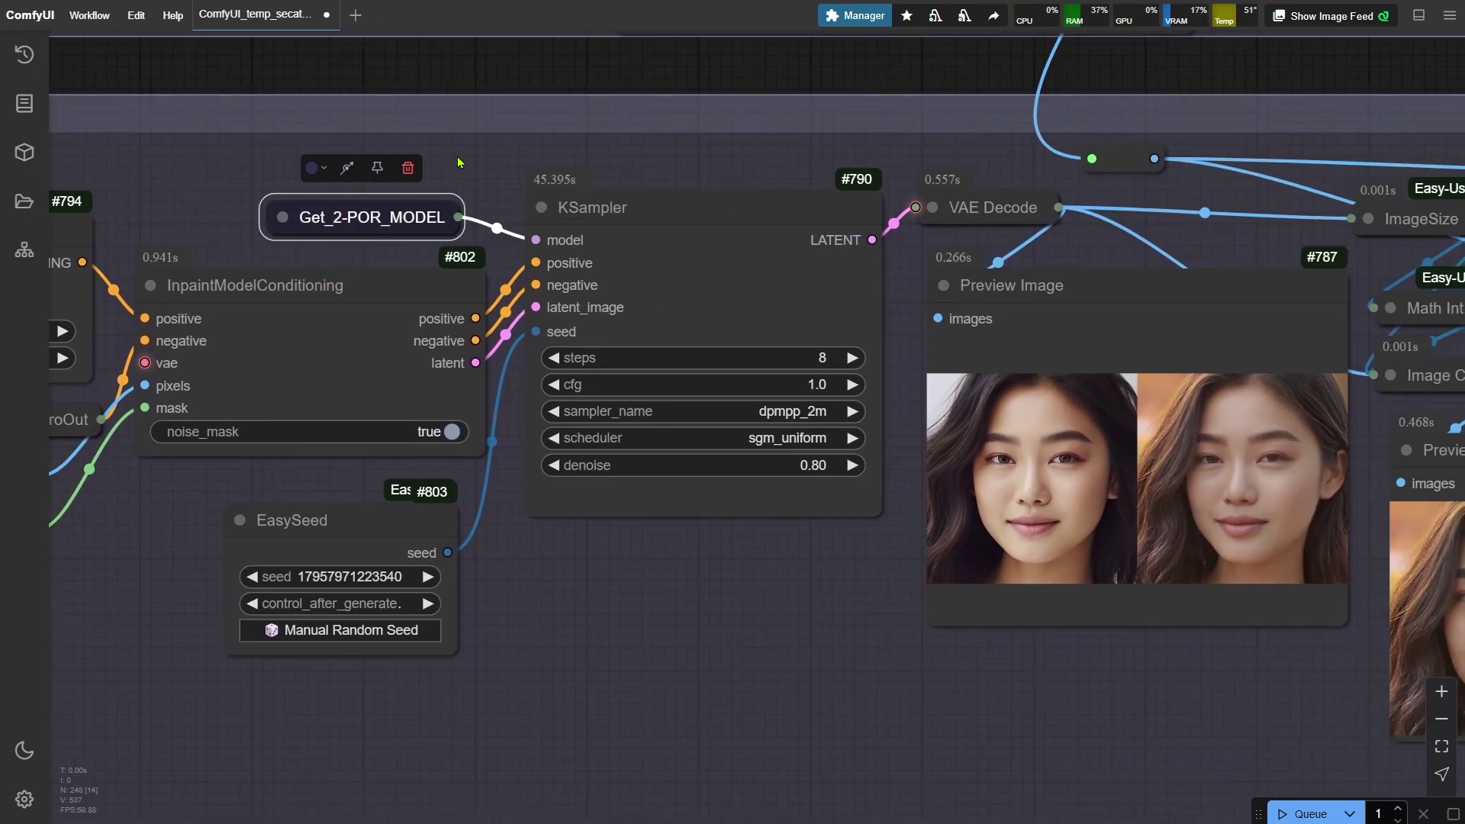
{"action": "left_click", "coordinate": [785, 464]}
{"action": "left_click", "coordinate": [1025, 432]}
{"action": "scroll", "coordinate": [944, 671], "scroll_direction": "up", "scroll_amount": 5}
{"action": "left_click_drag", "start_coordinate": [944, 672], "coordinate": [1046, 556]}
{"action": "scroll", "coordinate": [1046, 556], "scroll_direction": "down", "scroll_amount": 2}
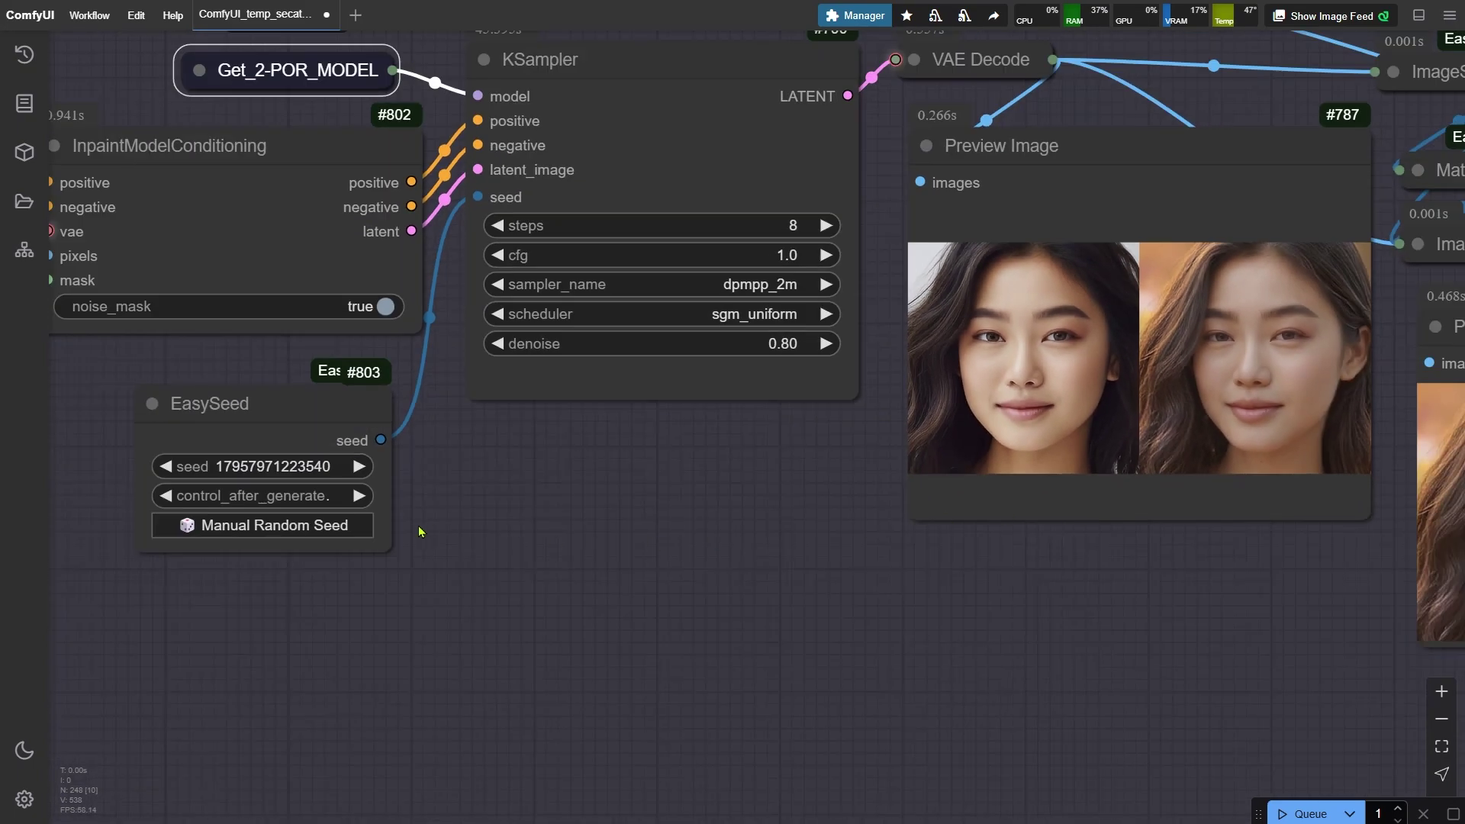
{"action": "left_click", "coordinate": [347, 524]}
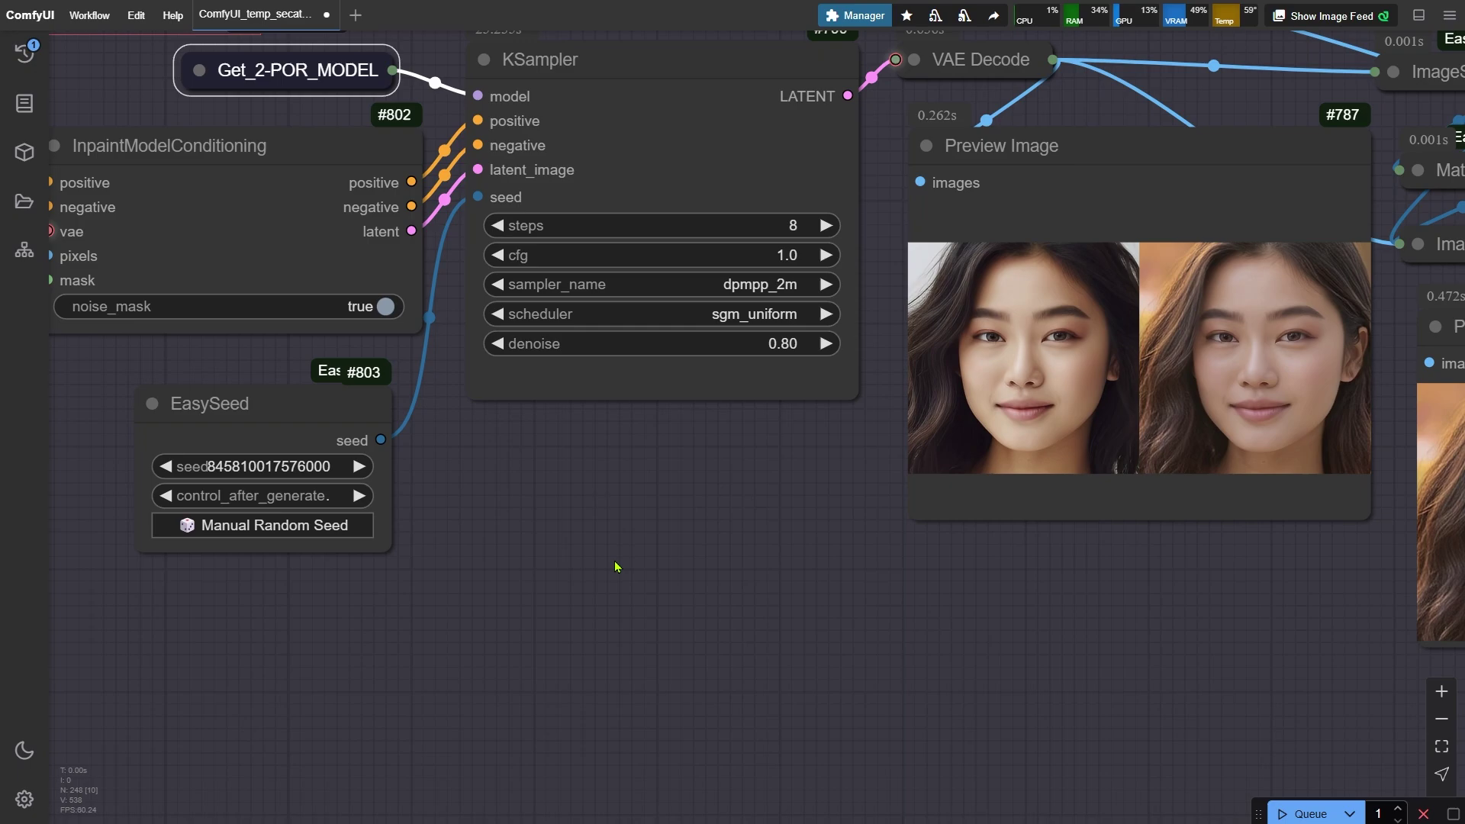
{"action": "scroll", "coordinate": [617, 567], "scroll_direction": "down", "scroll_amount": 3}
{"action": "left_click_drag", "start_coordinate": [629, 535], "coordinate": [444, 541]}
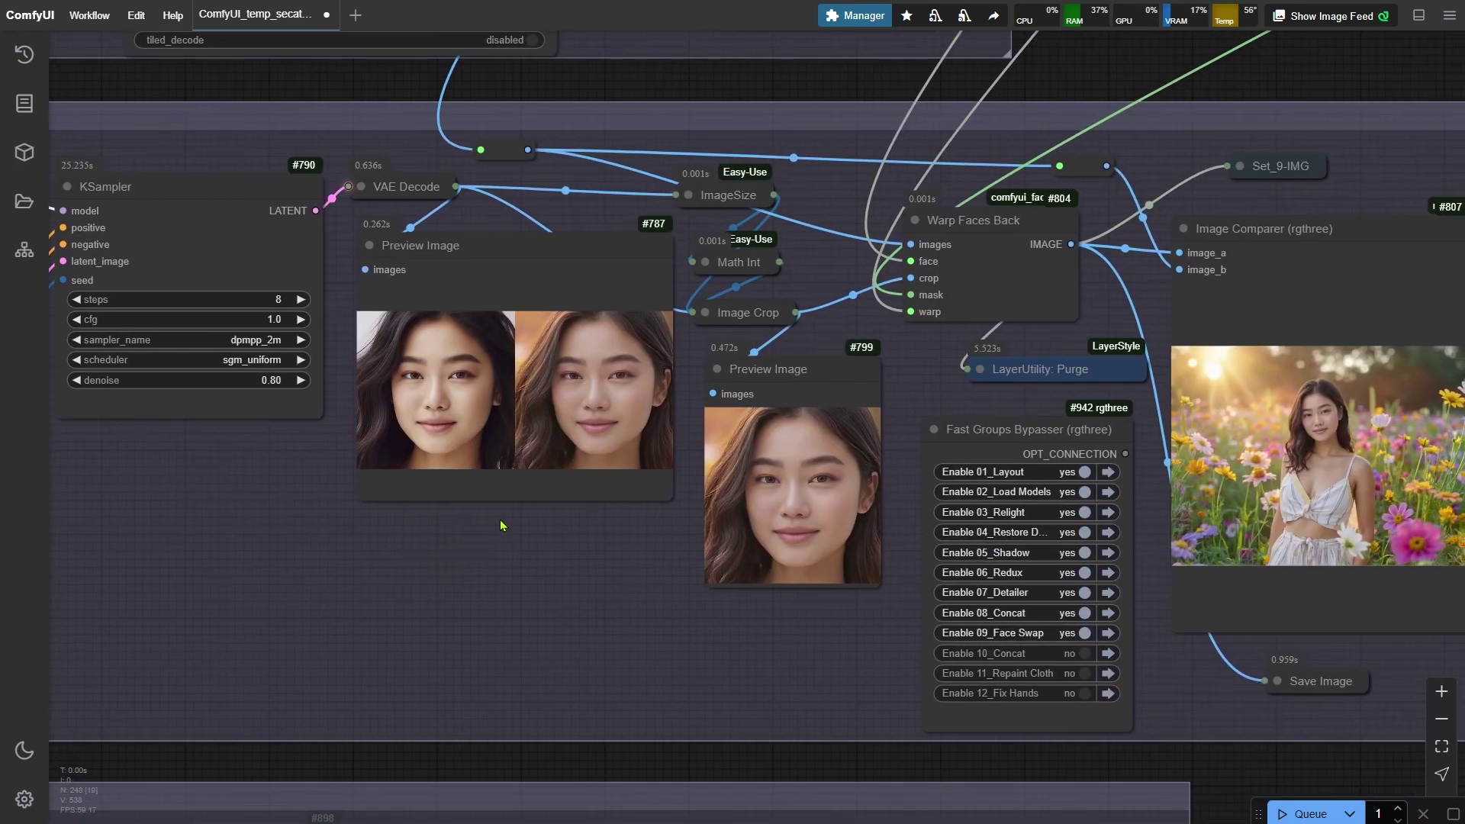
Inspect the swapped-face preview, Warp Faces Back node and final Image Comparer portrait.
{"action": "left_click", "coordinate": [765, 390]}
{"action": "scroll", "coordinate": [1030, 245], "scroll_direction": "up", "scroll_amount": 2}
{"action": "left_click", "coordinate": [1011, 250]}
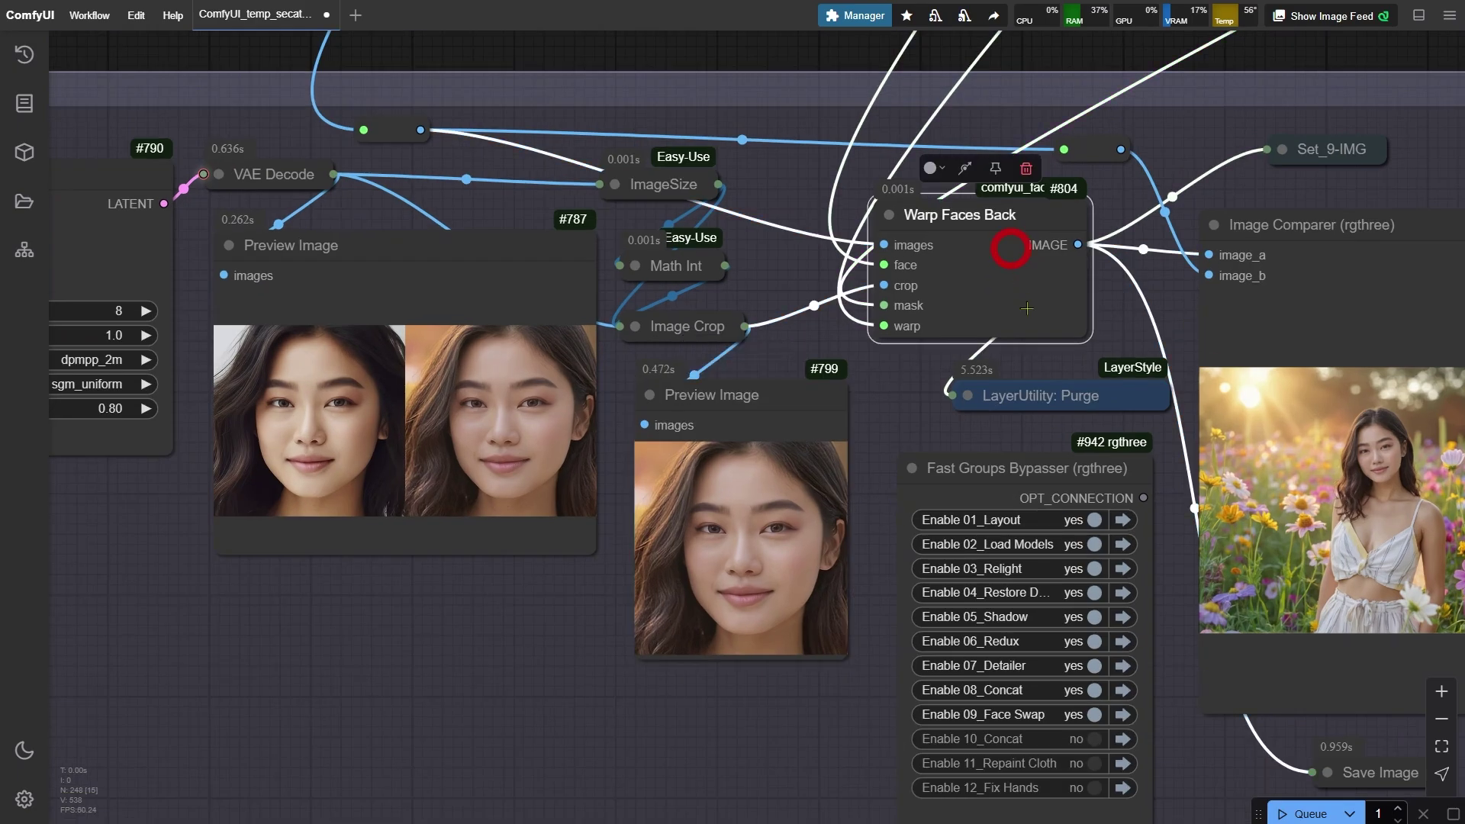
{"action": "left_click_drag", "start_coordinate": [1065, 362], "coordinate": [497, 240]}
{"action": "left_click", "coordinate": [710, 347]}
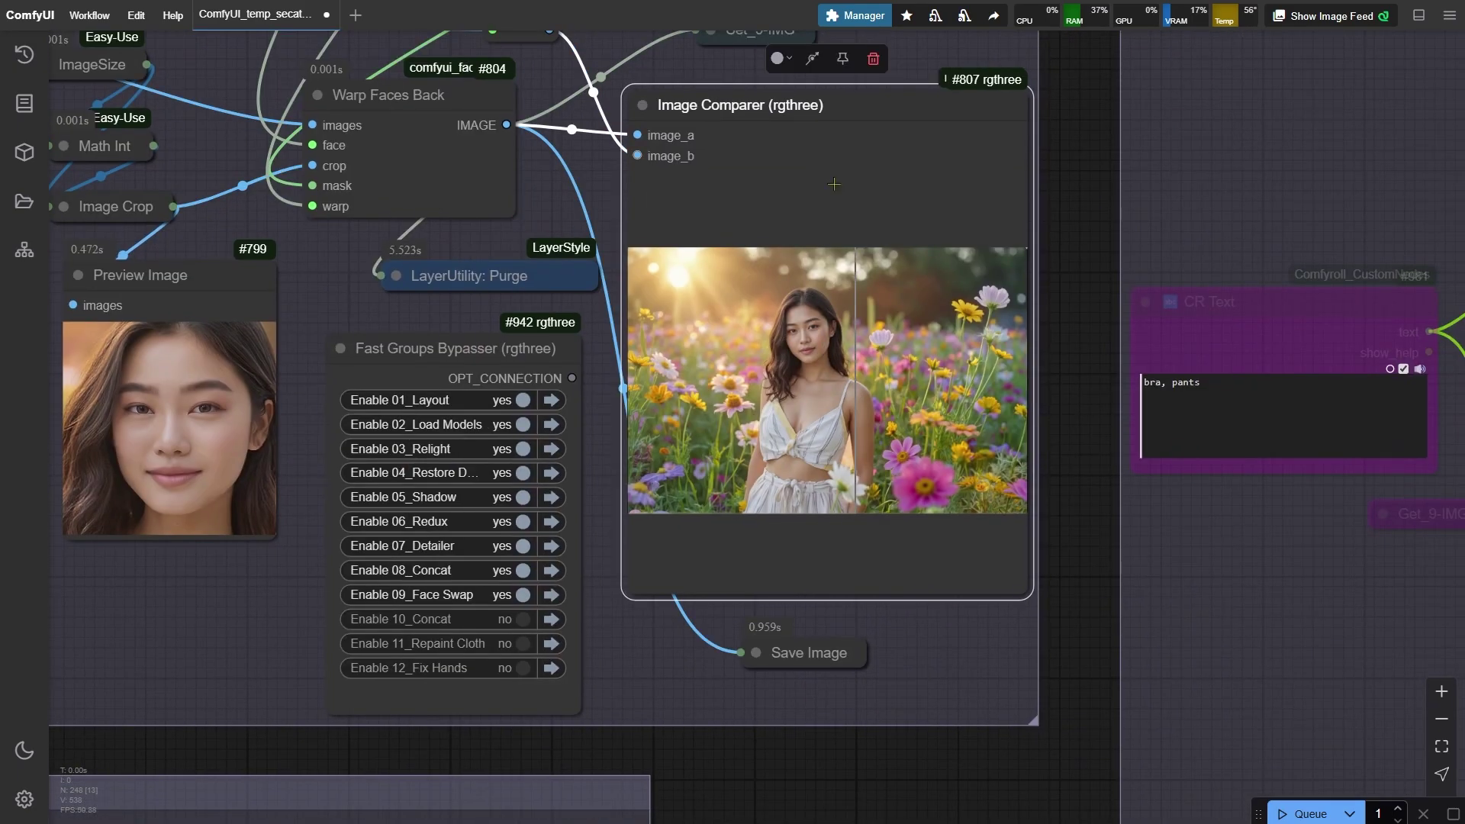
{"action": "scroll", "coordinate": [707, 348], "scroll_direction": "up", "scroll_amount": 2}
{"action": "scroll", "coordinate": [707, 348], "scroll_direction": "up", "scroll_amount": 5}
{"action": "scroll", "coordinate": [671, 251], "scroll_direction": "down", "scroll_amount": 7}
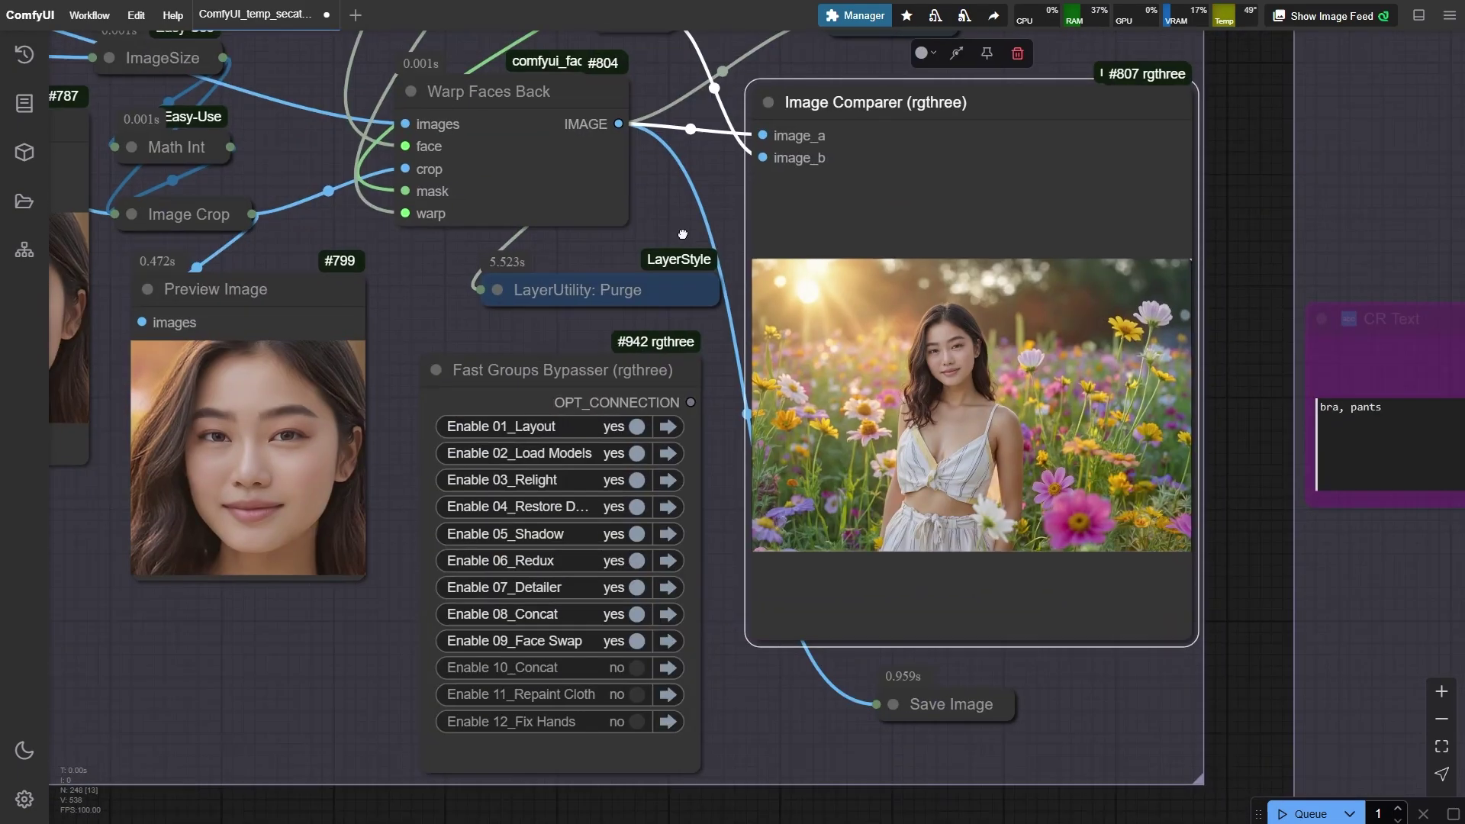
{"action": "scroll", "coordinate": [669, 244], "scroll_direction": "up", "scroll_amount": 1}
{"action": "scroll", "coordinate": [1076, 427], "scroll_direction": "up", "scroll_amount": 8}
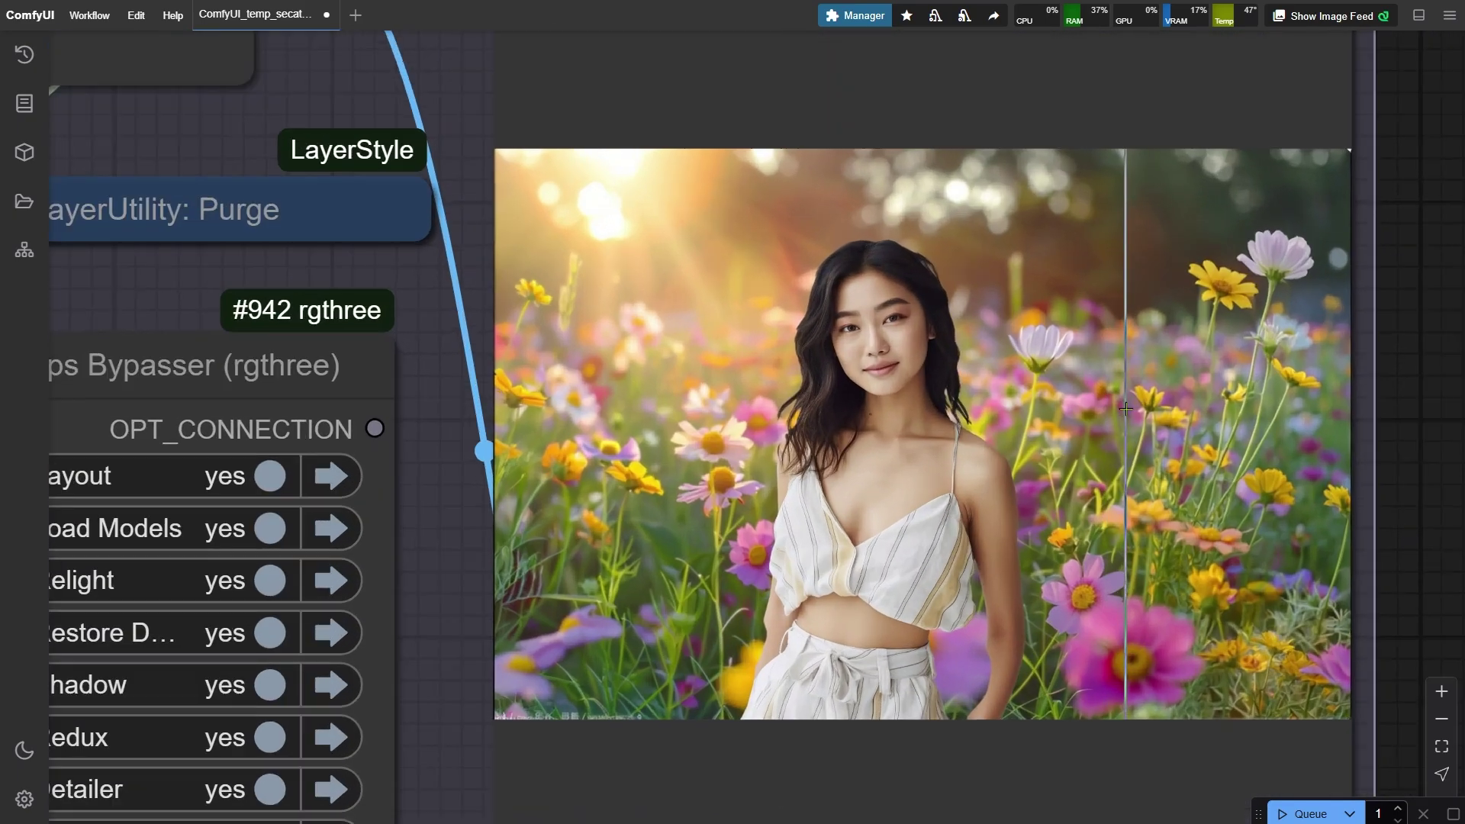
{"action": "scroll", "coordinate": [1079, 434], "scroll_direction": "up", "scroll_amount": 1}
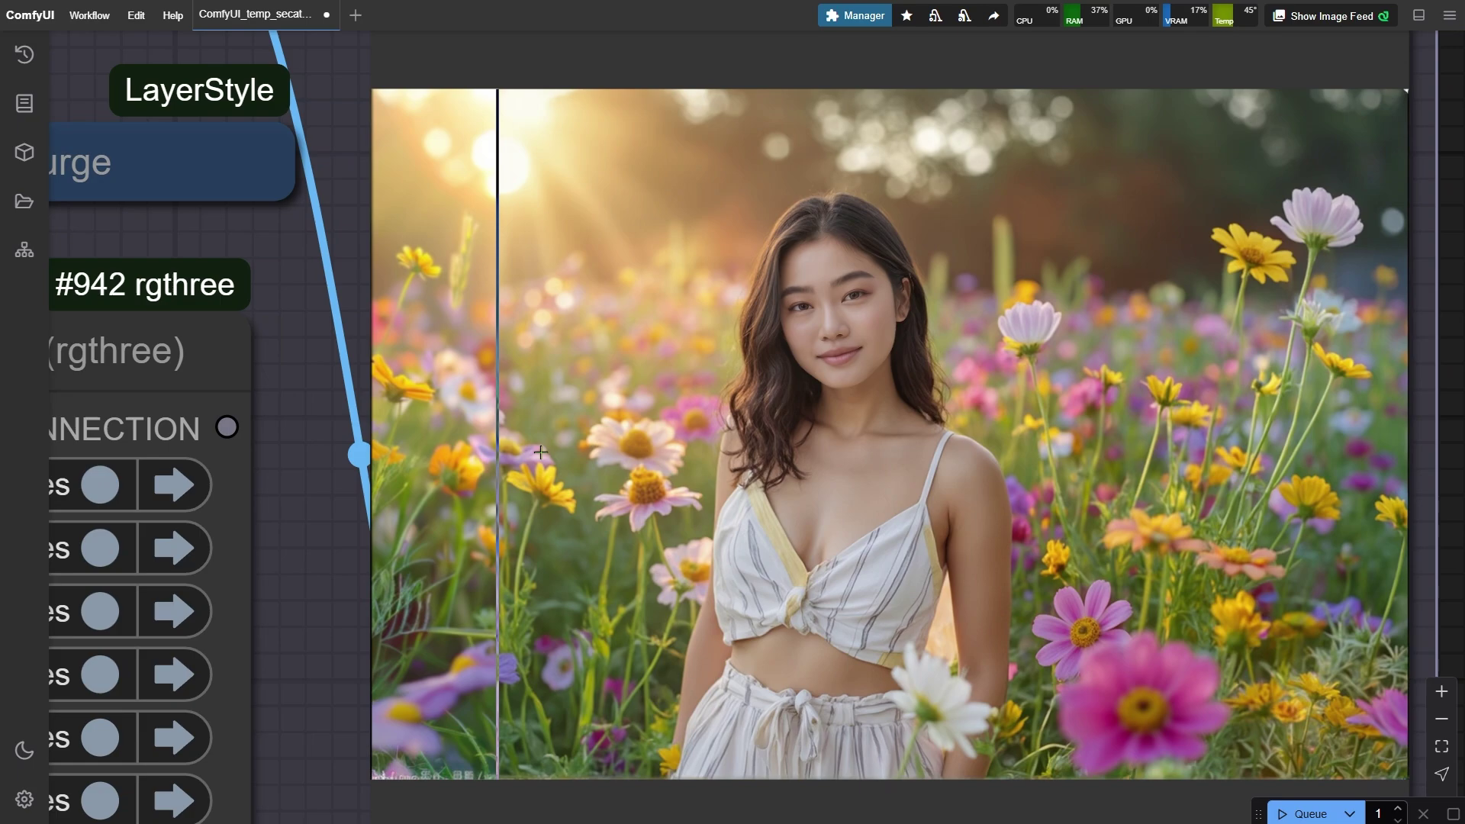
{"action": "scroll", "coordinate": [606, 344], "scroll_direction": "down", "scroll_amount": 5}
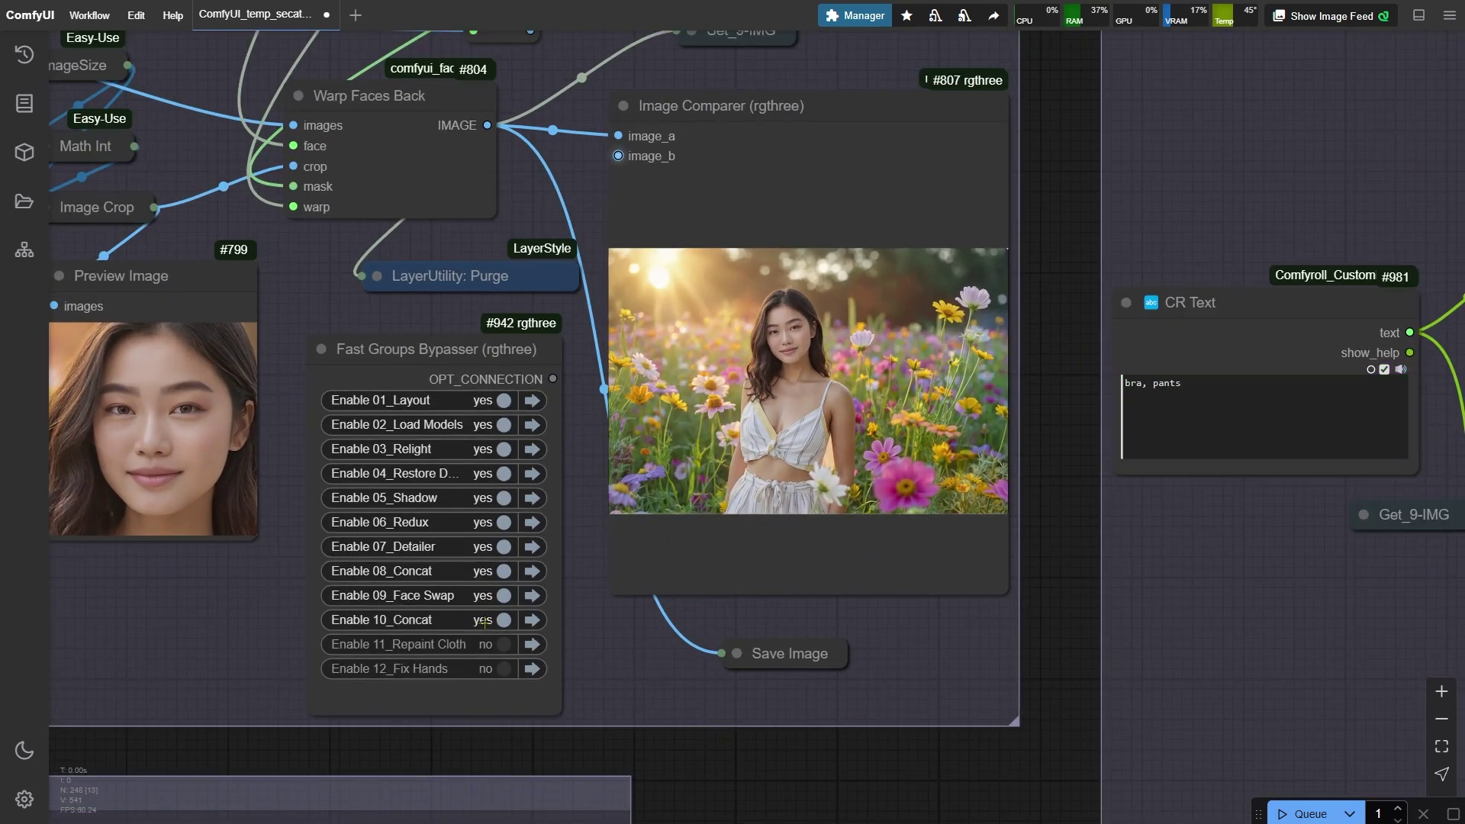
Enable the 10_Concat group and inspect its clothing segmentation nodes and 'bra, pants' prompt.
{"action": "left_click", "coordinate": [503, 619]}
{"action": "left_click", "coordinate": [531, 620]}
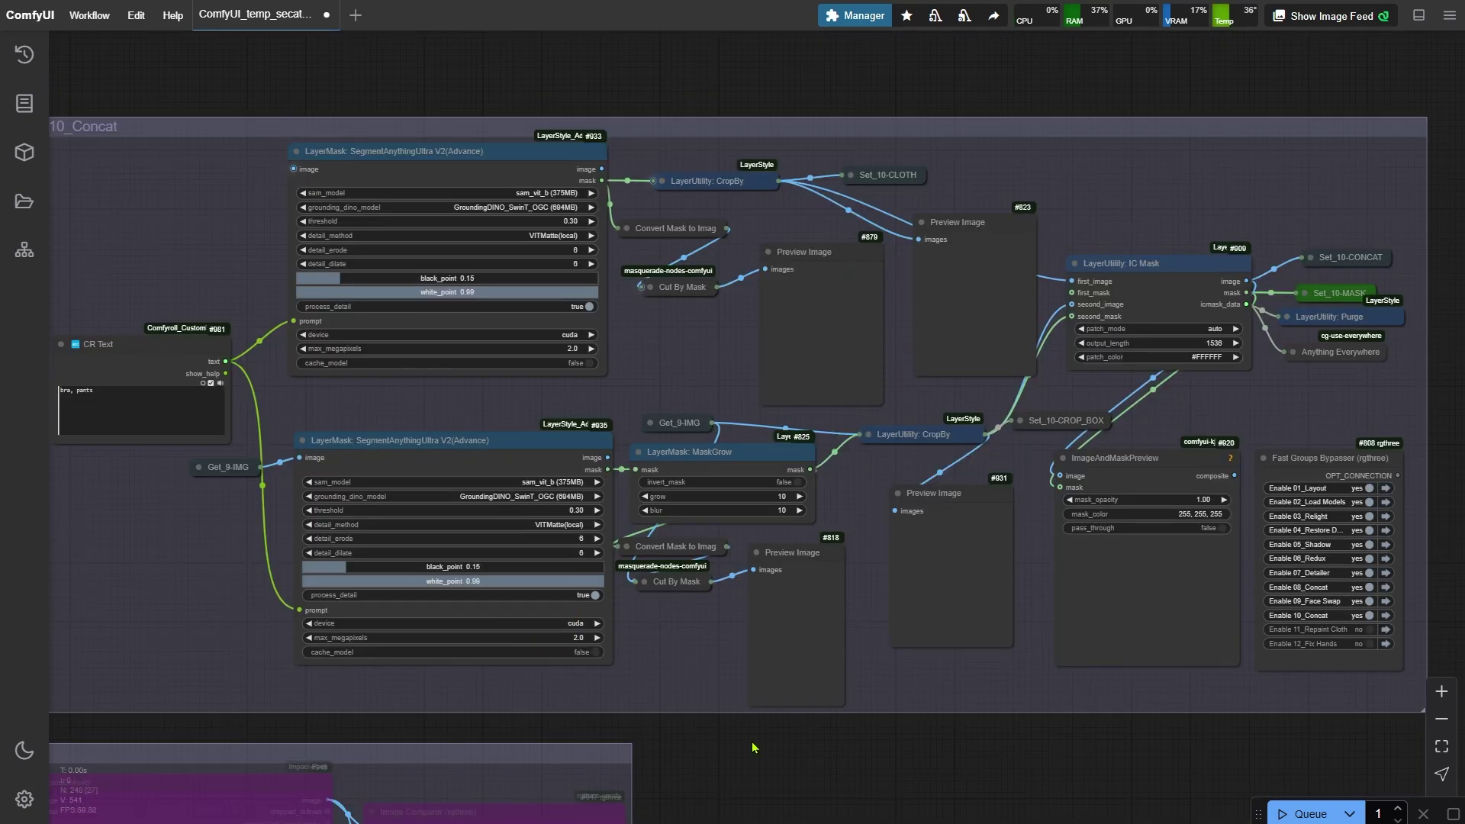
{"action": "left_click", "coordinate": [366, 168]}
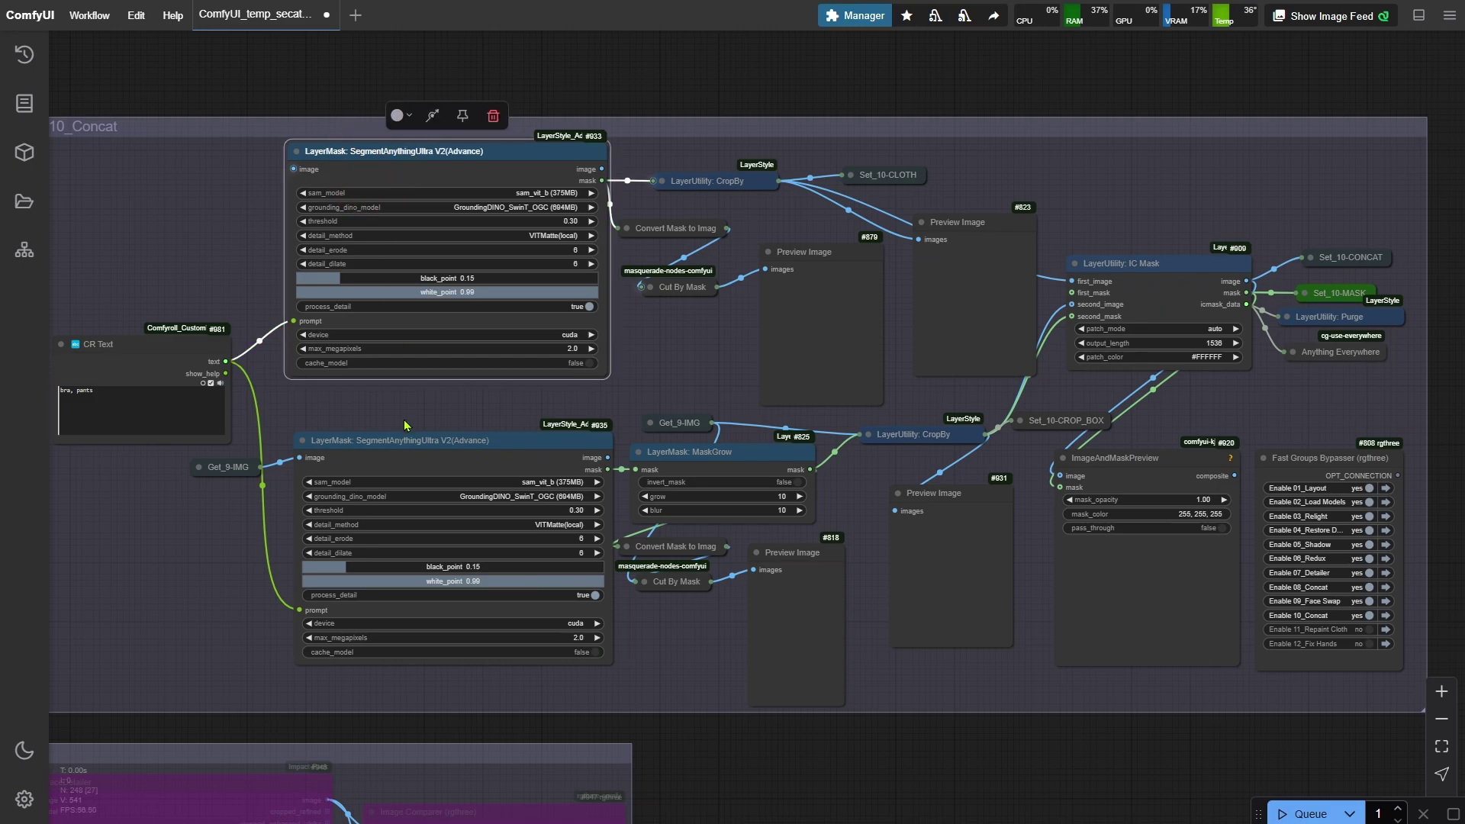
{"action": "left_click", "coordinate": [405, 445]}
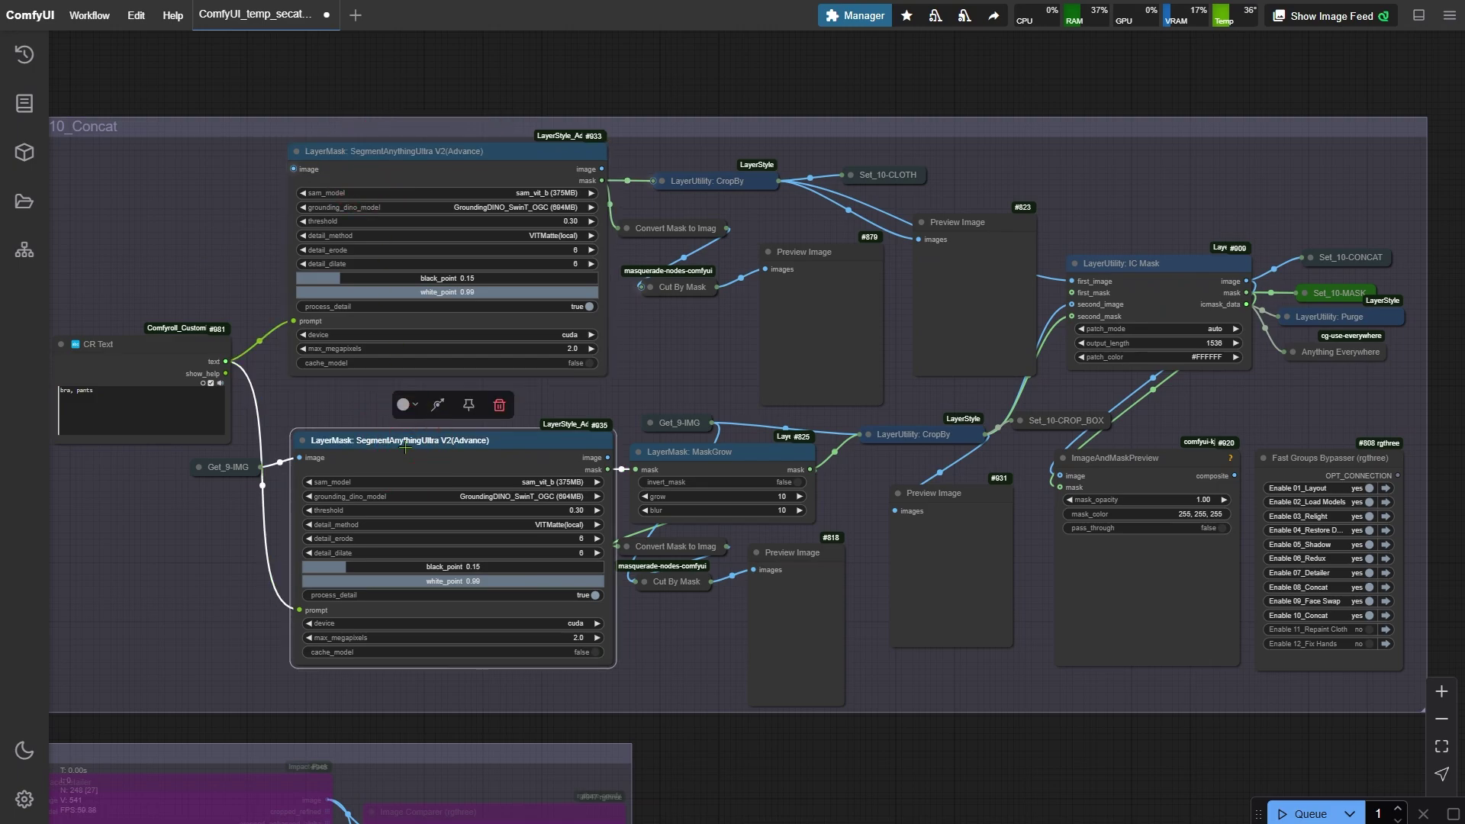
{"action": "left_click_drag", "start_coordinate": [294, 403], "coordinate": [556, 402]}
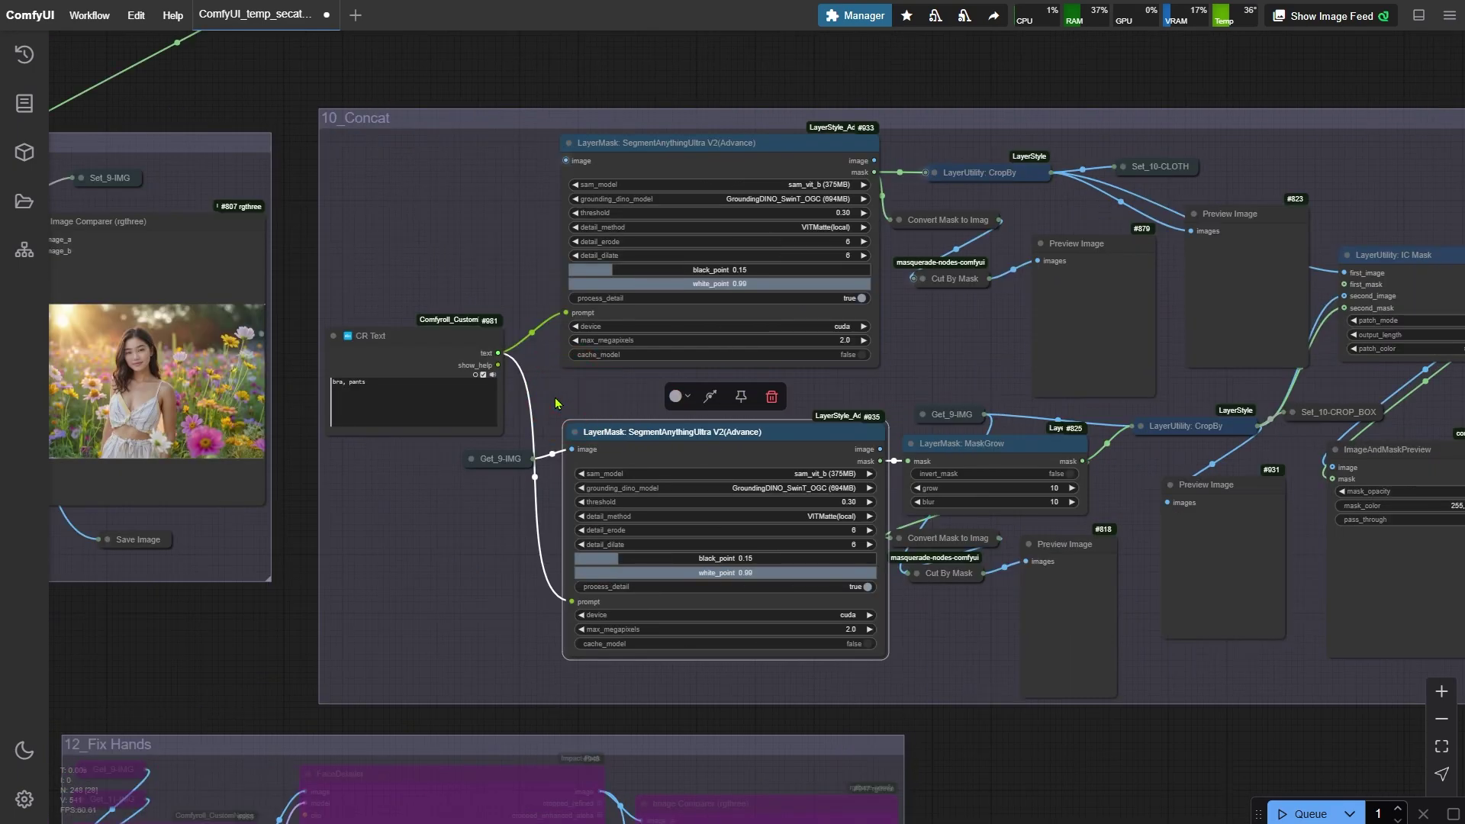
{"action": "scroll", "coordinate": [555, 412], "scroll_direction": "up", "scroll_amount": 3}
{"action": "left_click", "coordinate": [438, 326]}
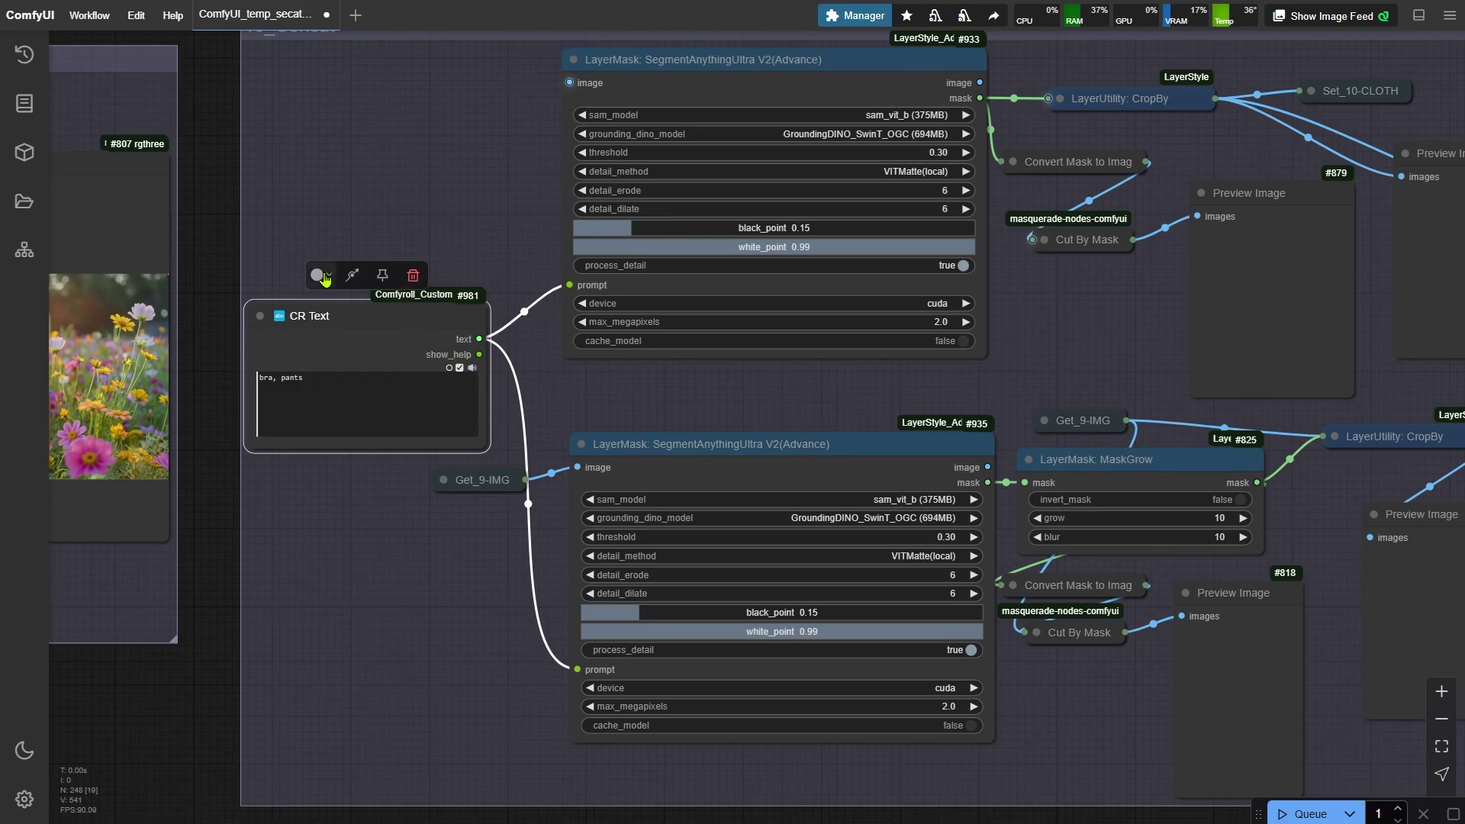
{"action": "scroll", "coordinate": [943, 398], "scroll_direction": "down", "scroll_amount": 2}
Run the workflow and check the IC Mask and cropped-outfit image-and-mask previews.
{"action": "left_click_drag", "start_coordinate": [944, 398], "coordinate": [628, 370]}
{"action": "key", "text": "ctrl+Return"}
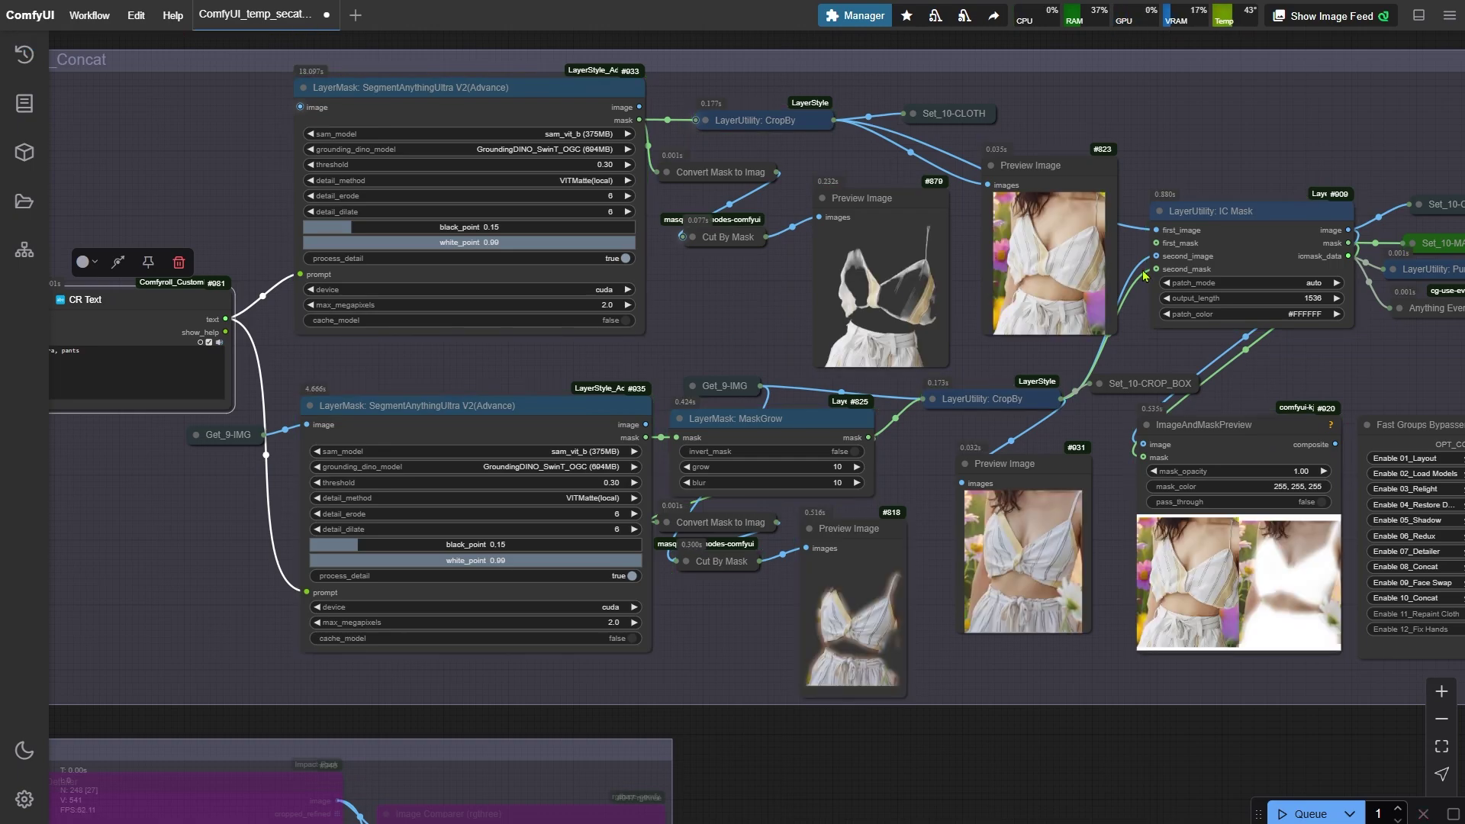
{"action": "left_click", "coordinate": [1274, 217]}
{"action": "left_click_drag", "start_coordinate": [1403, 371], "coordinate": [1187, 348]}
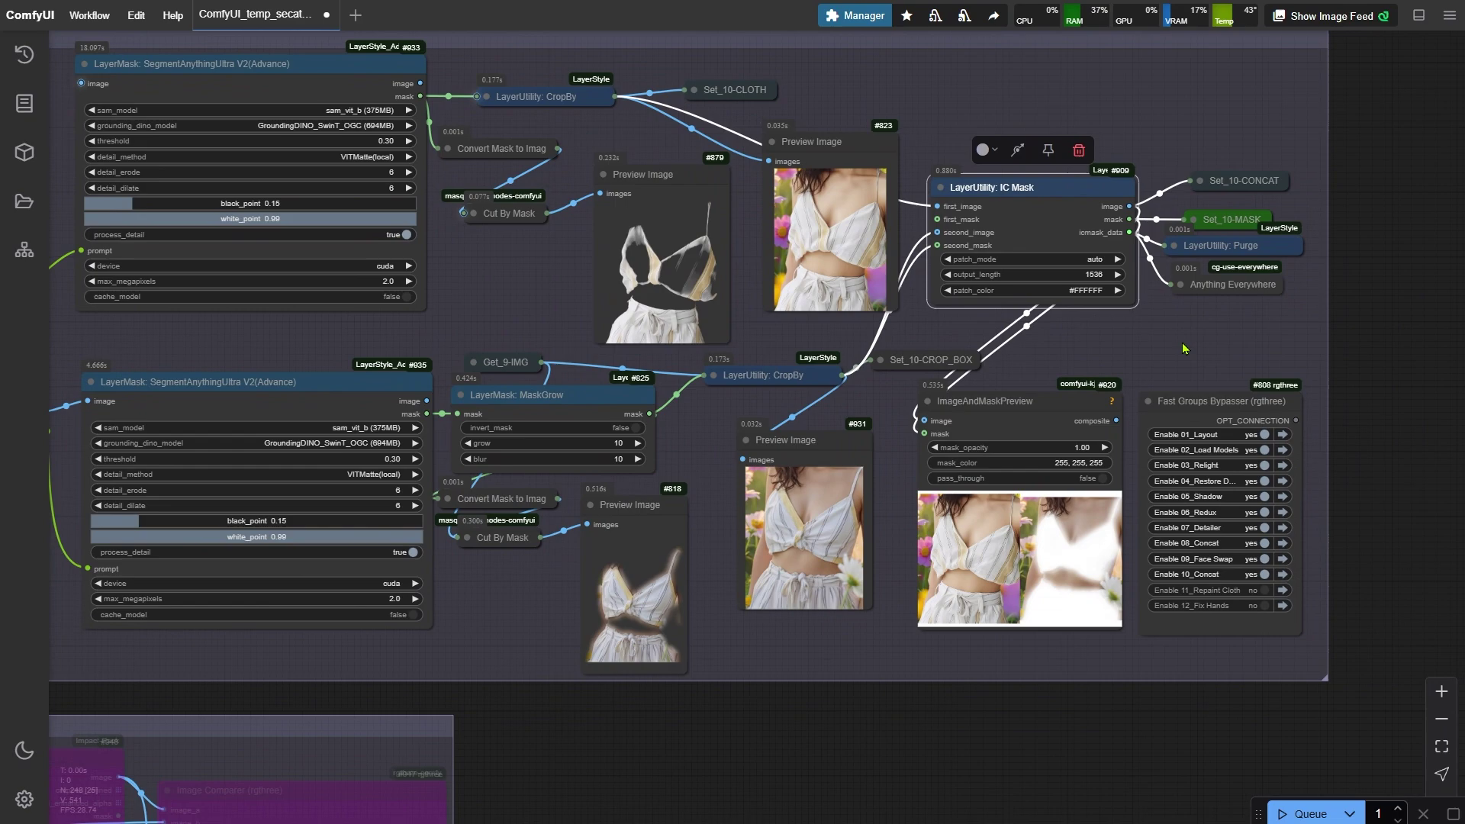
{"action": "left_click", "coordinate": [999, 542]}
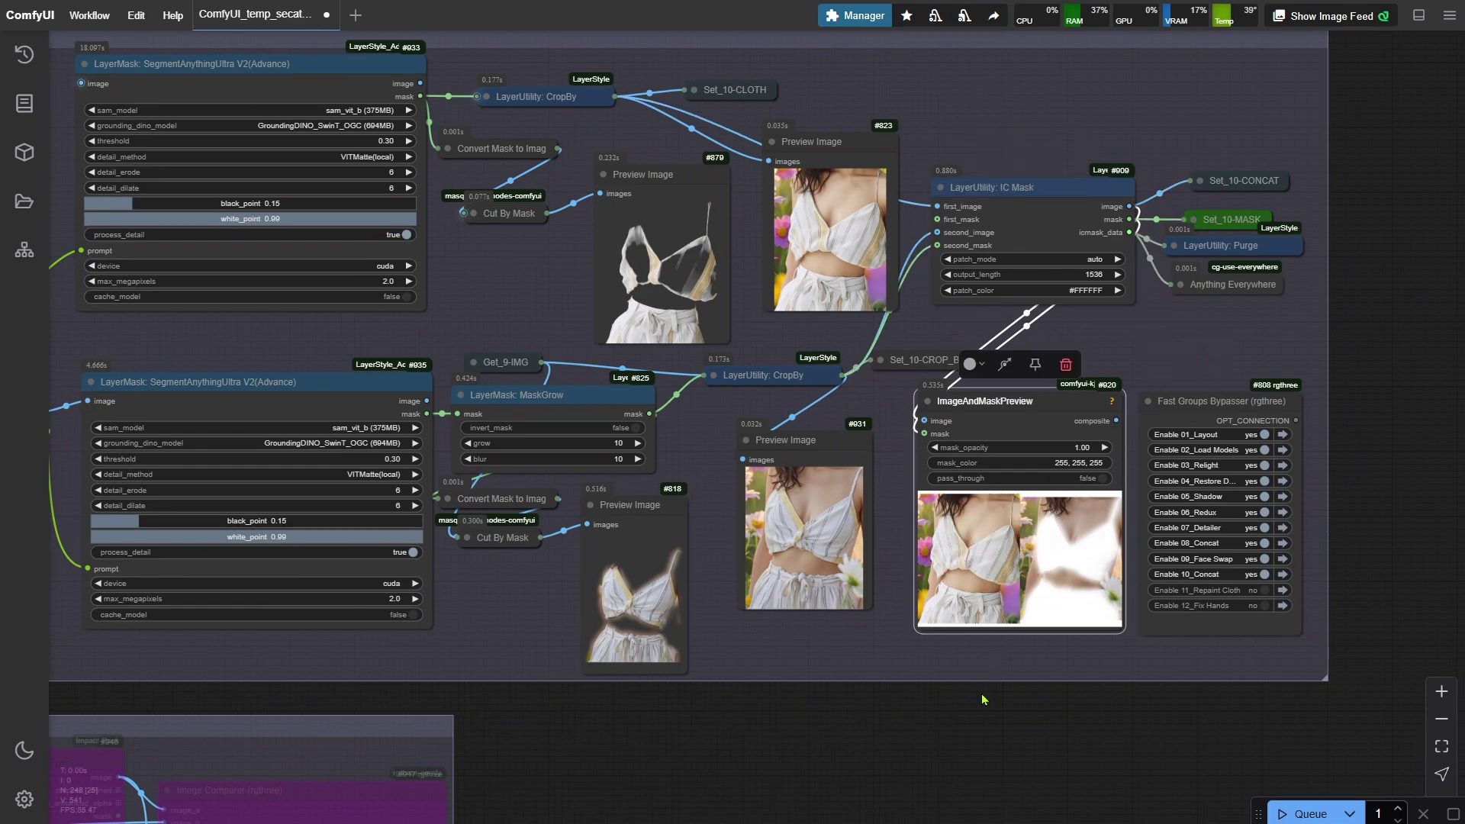
{"action": "left_click", "coordinate": [981, 689]}
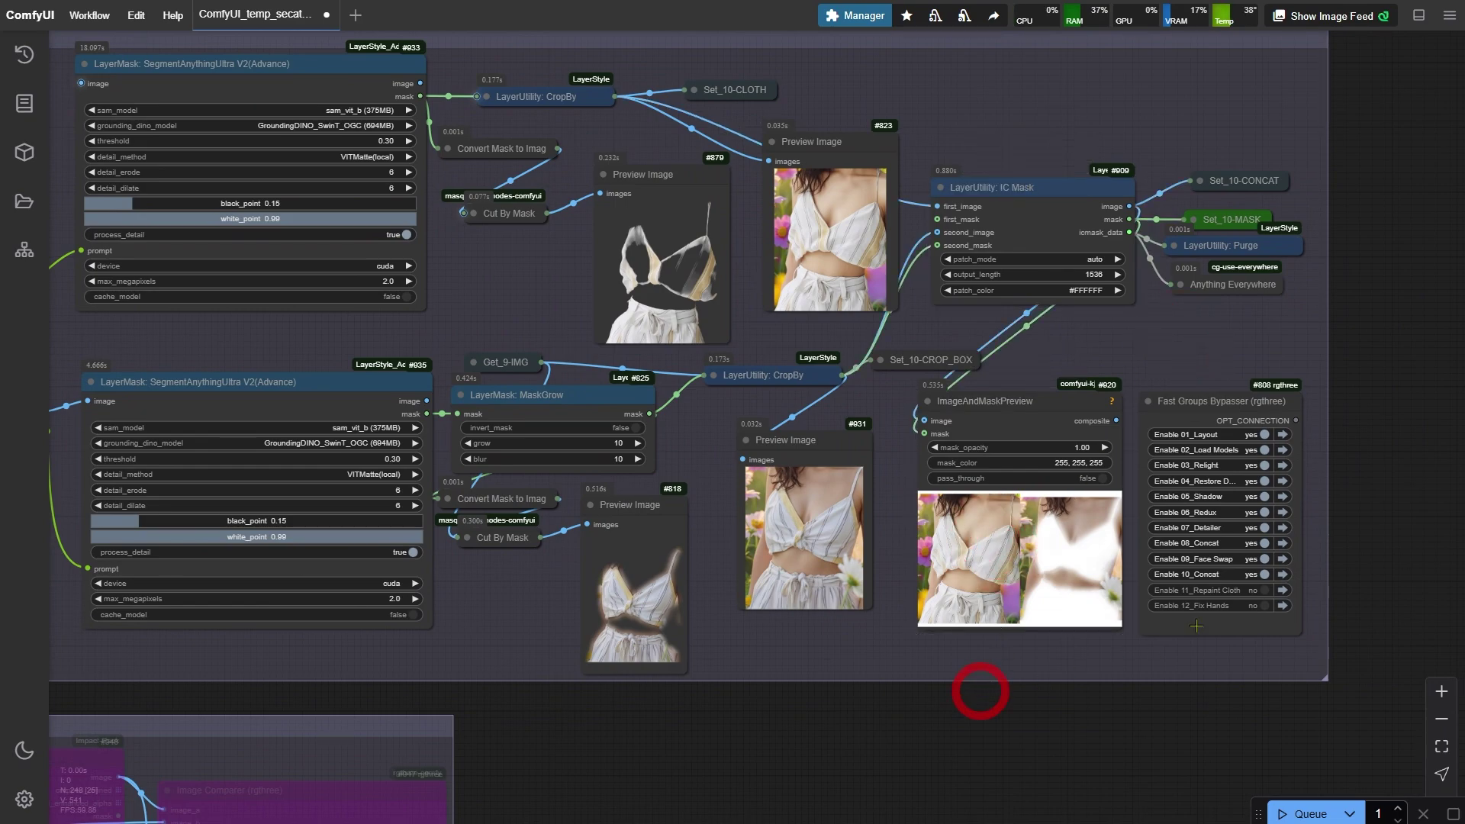
Enable 11_Repaint Cloth, run it, and zoom in to compare the repainted striped top with the original.
{"action": "left_click", "coordinate": [1252, 589]}
{"action": "left_click", "coordinate": [1285, 590]}
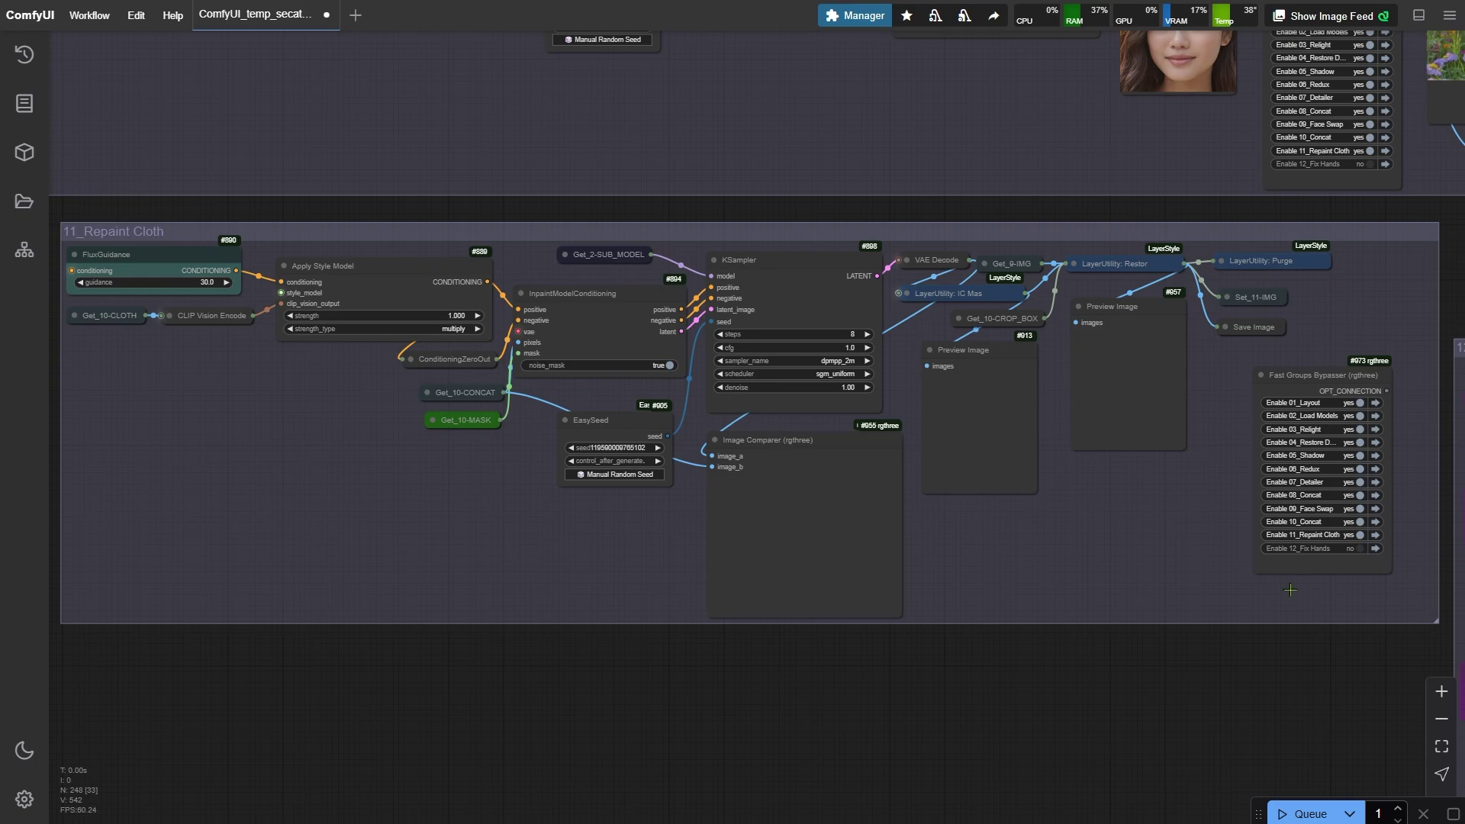
{"action": "key", "text": "ctrl+Return"}
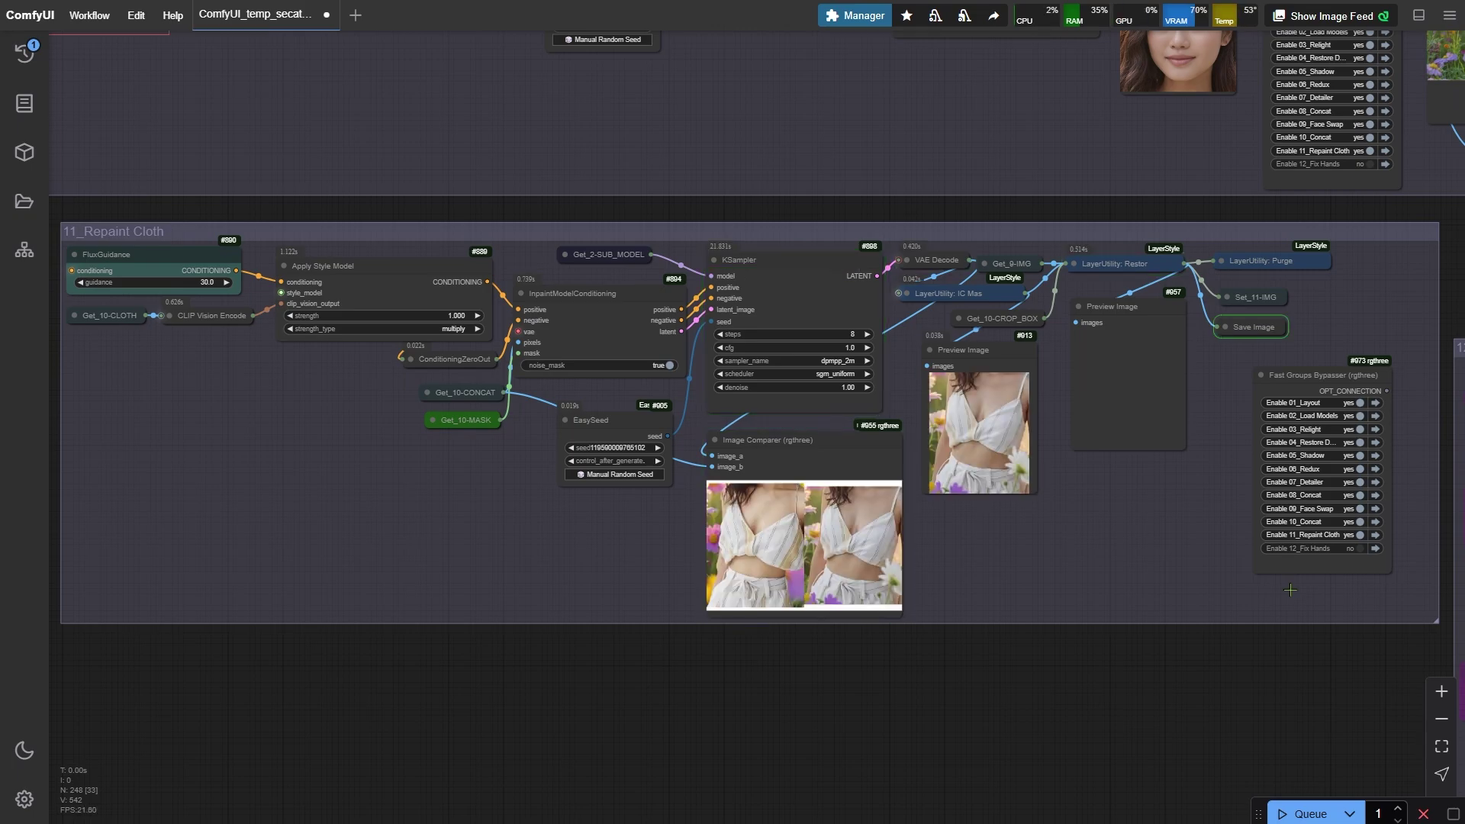
{"action": "scroll", "coordinate": [1200, 645], "scroll_direction": "up", "scroll_amount": 4}
{"action": "scroll", "coordinate": [634, 673], "scroll_direction": "up", "scroll_amount": 8}
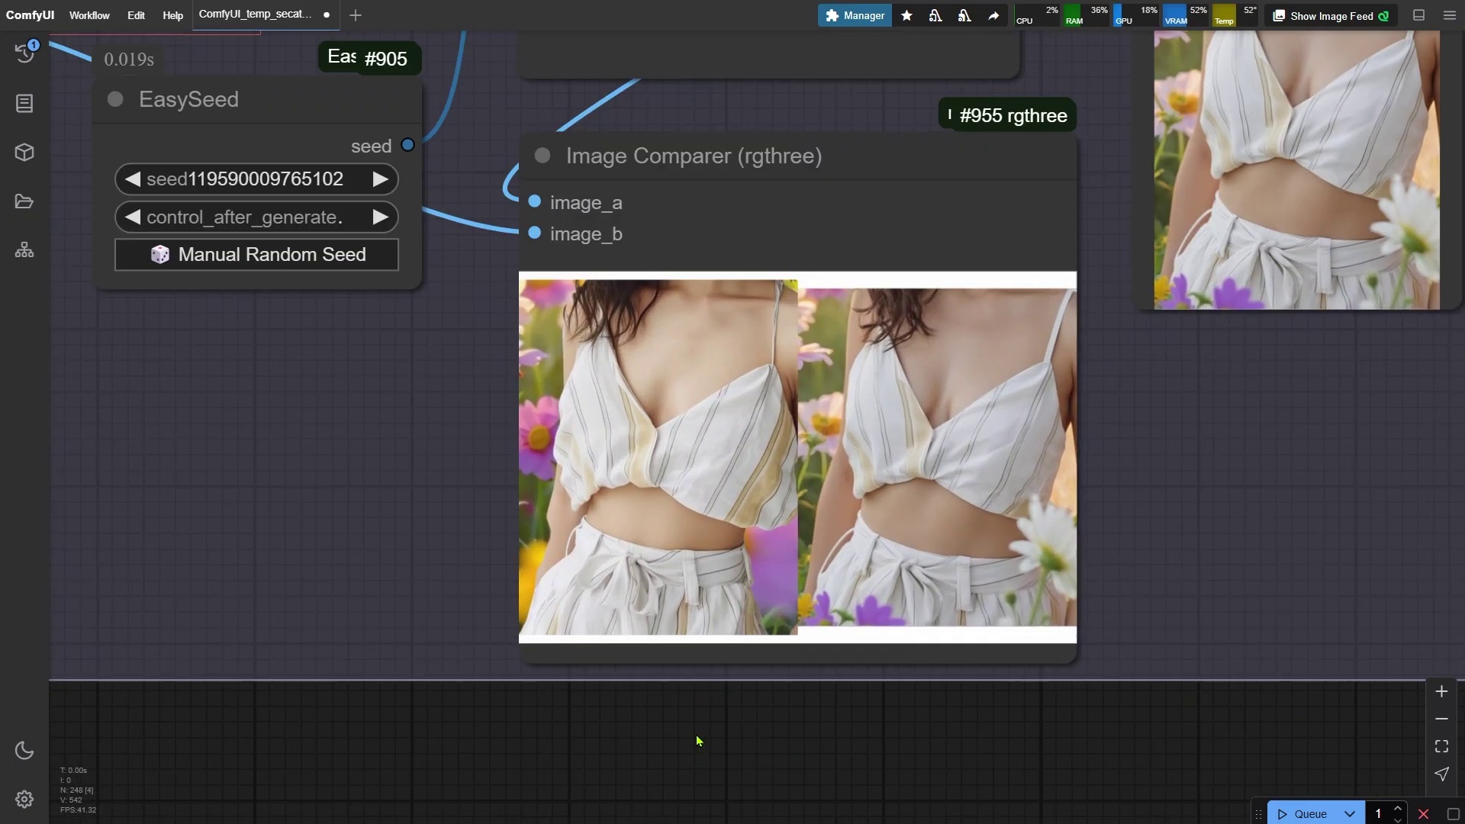
{"action": "scroll", "coordinate": [649, 696], "scroll_direction": "up", "scroll_amount": 1}
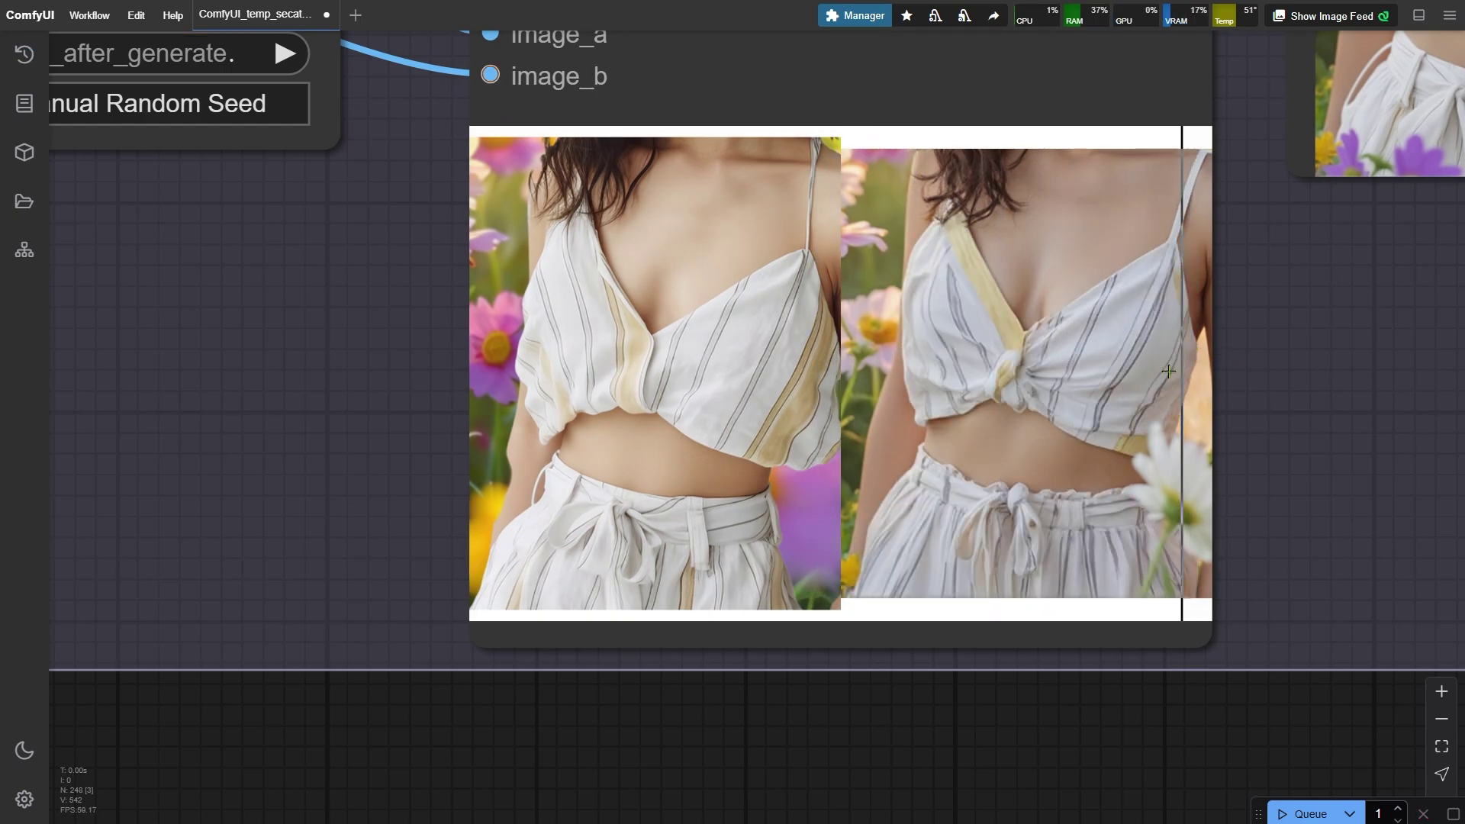
{"action": "scroll", "coordinate": [818, 400], "scroll_direction": "down", "scroll_amount": 6}
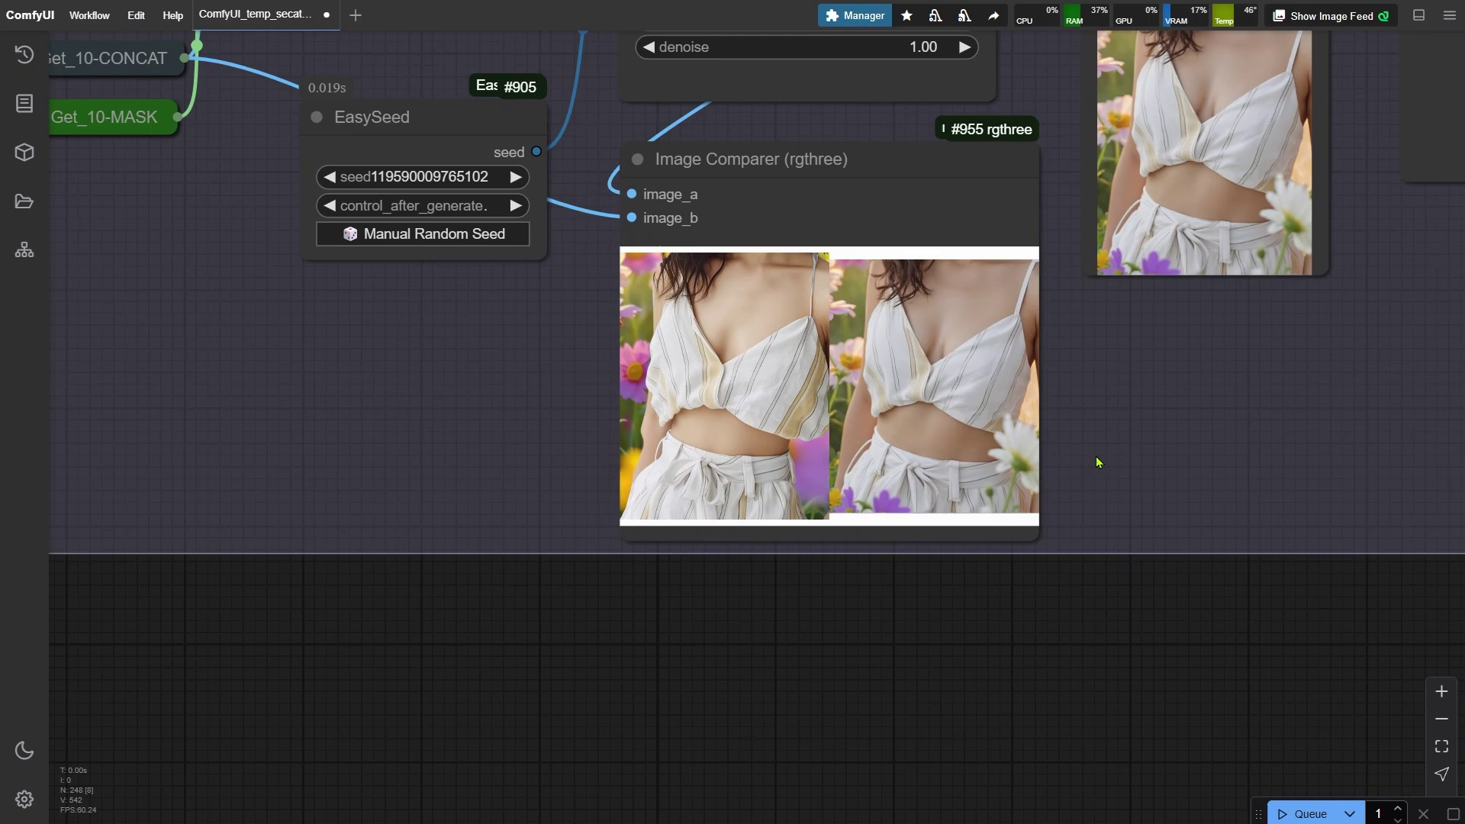
{"action": "left_click_drag", "start_coordinate": [1098, 460], "coordinate": [751, 782]}
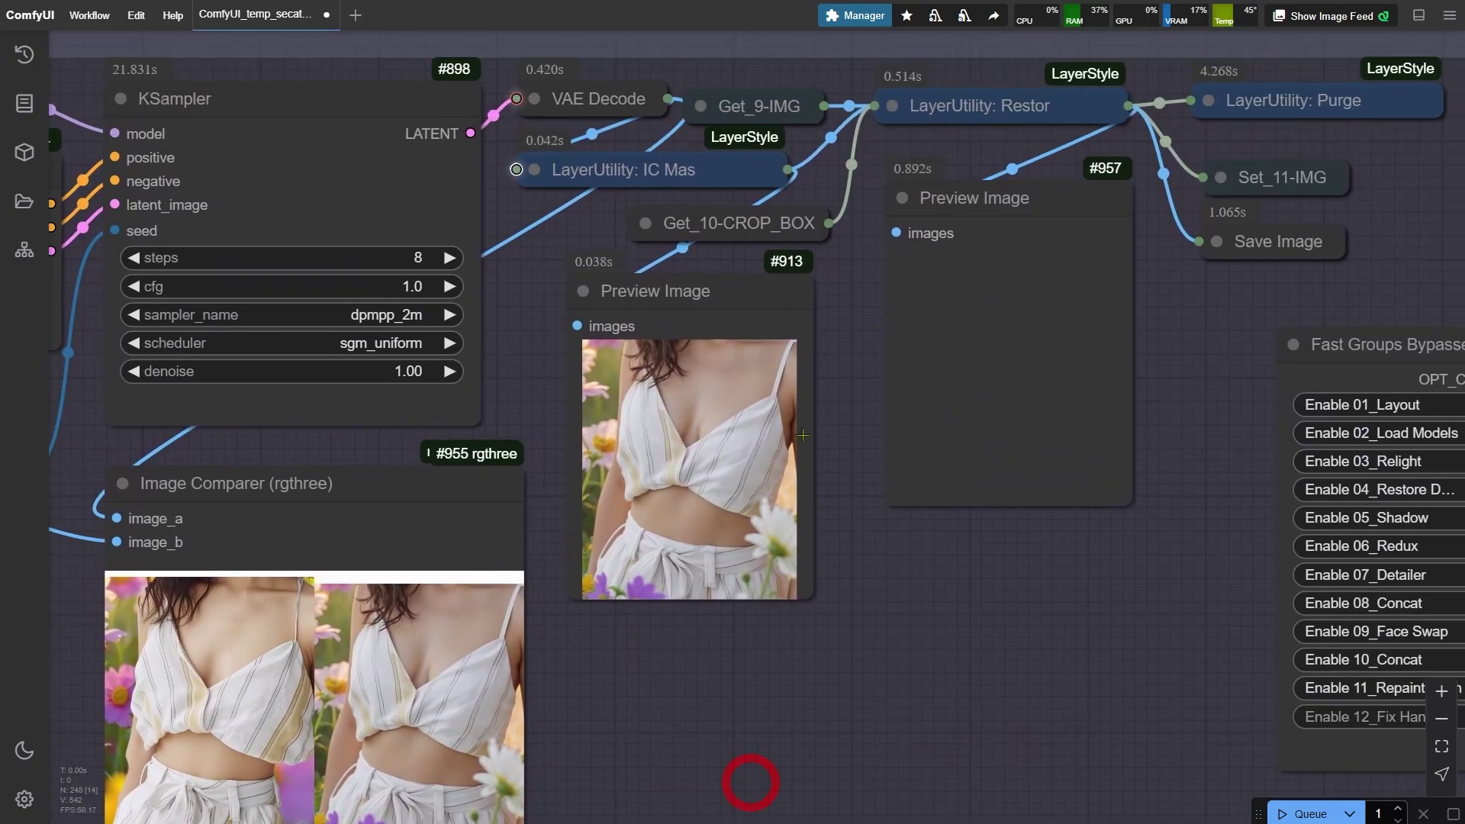
Inspect the repainted clothing preview and the full restored portrait preview.
{"action": "left_click", "coordinate": [761, 306]}
{"action": "scroll", "coordinate": [1146, 302], "scroll_direction": "up", "scroll_amount": 1}
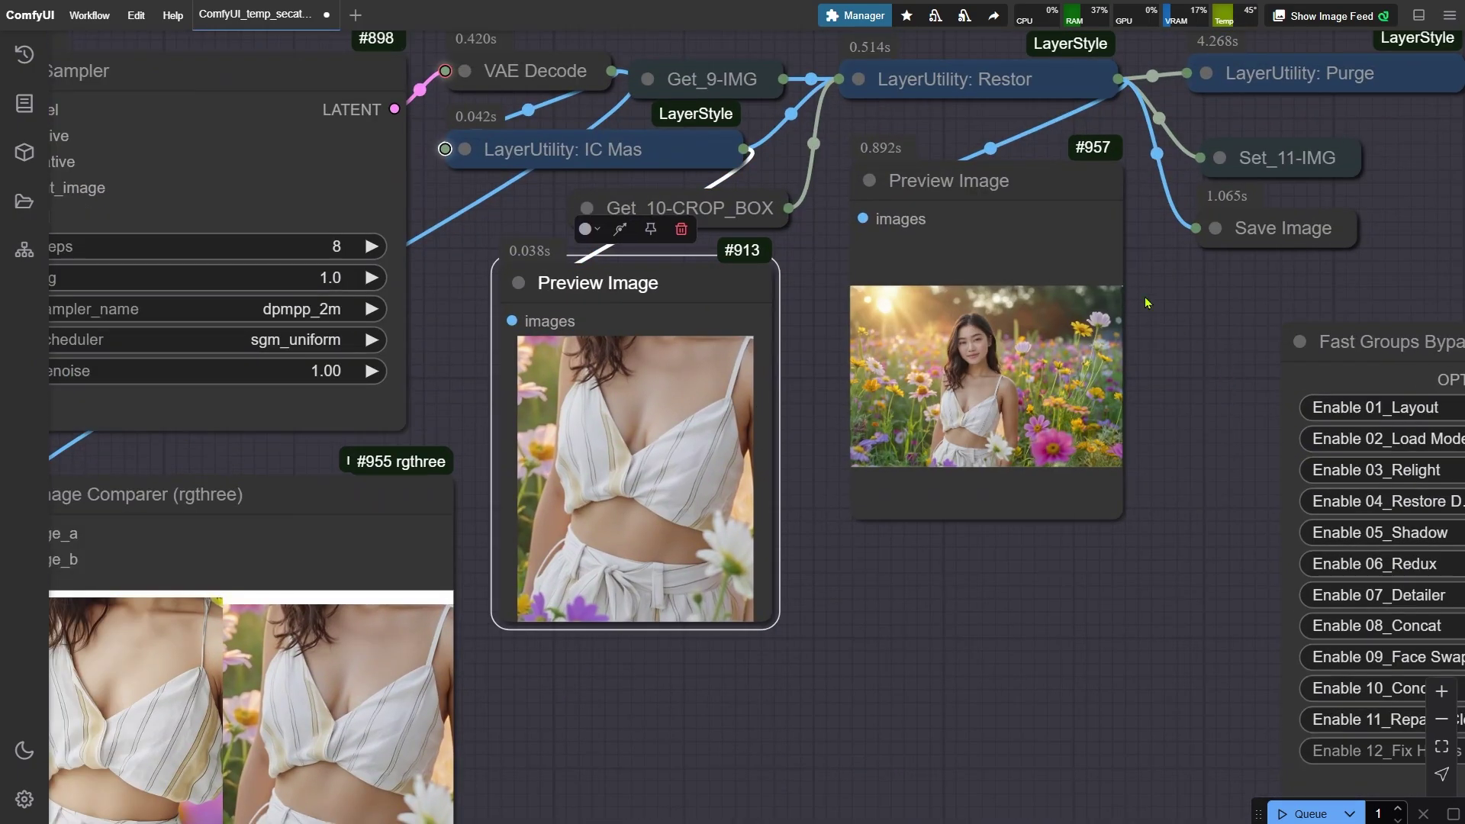
{"action": "left_click", "coordinate": [1030, 225]}
{"action": "scroll", "coordinate": [1068, 245], "scroll_direction": "up", "scroll_amount": 5}
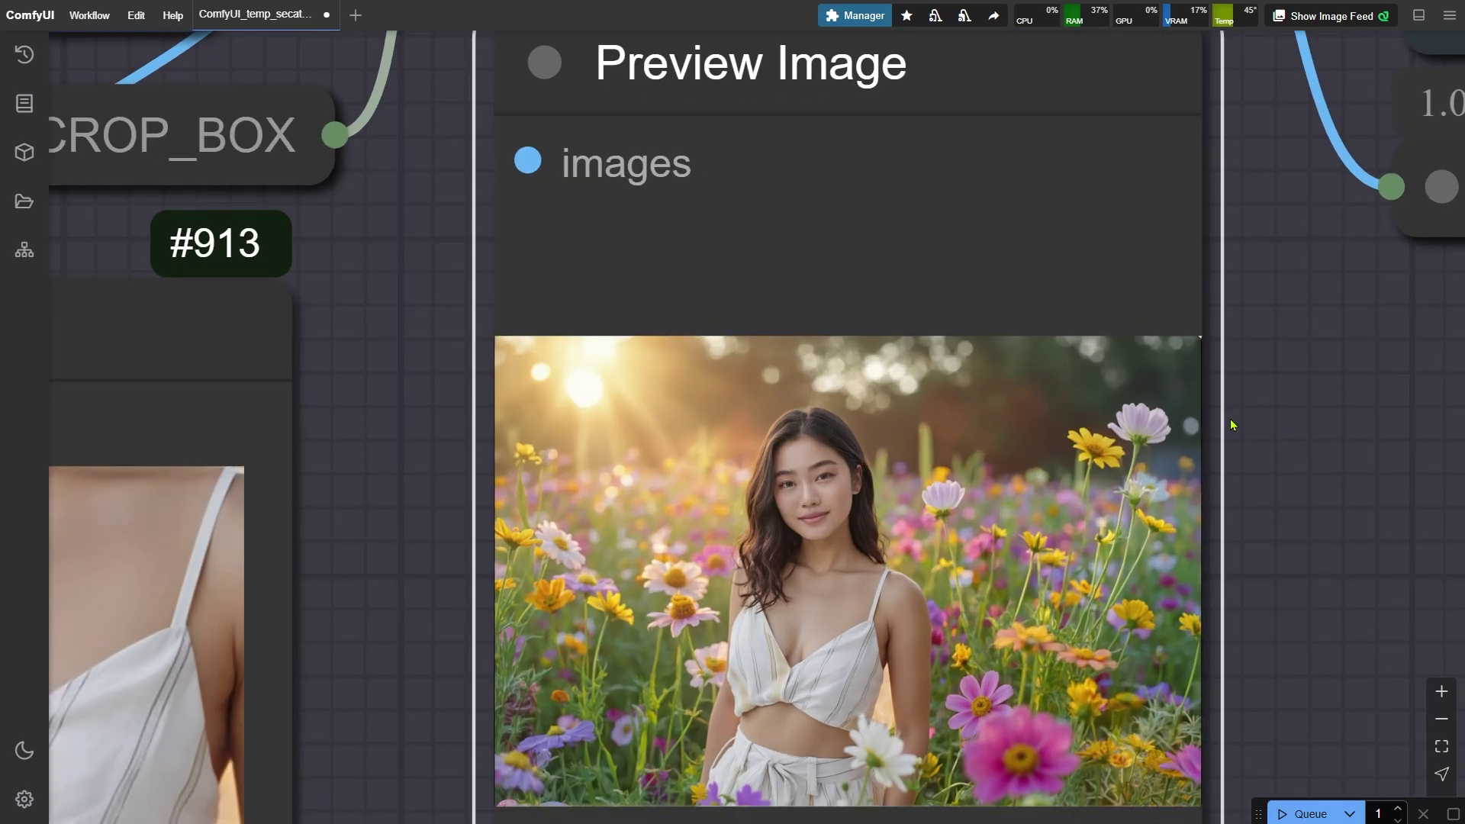
{"action": "left_click_drag", "start_coordinate": [1230, 425], "coordinate": [1280, 248]}
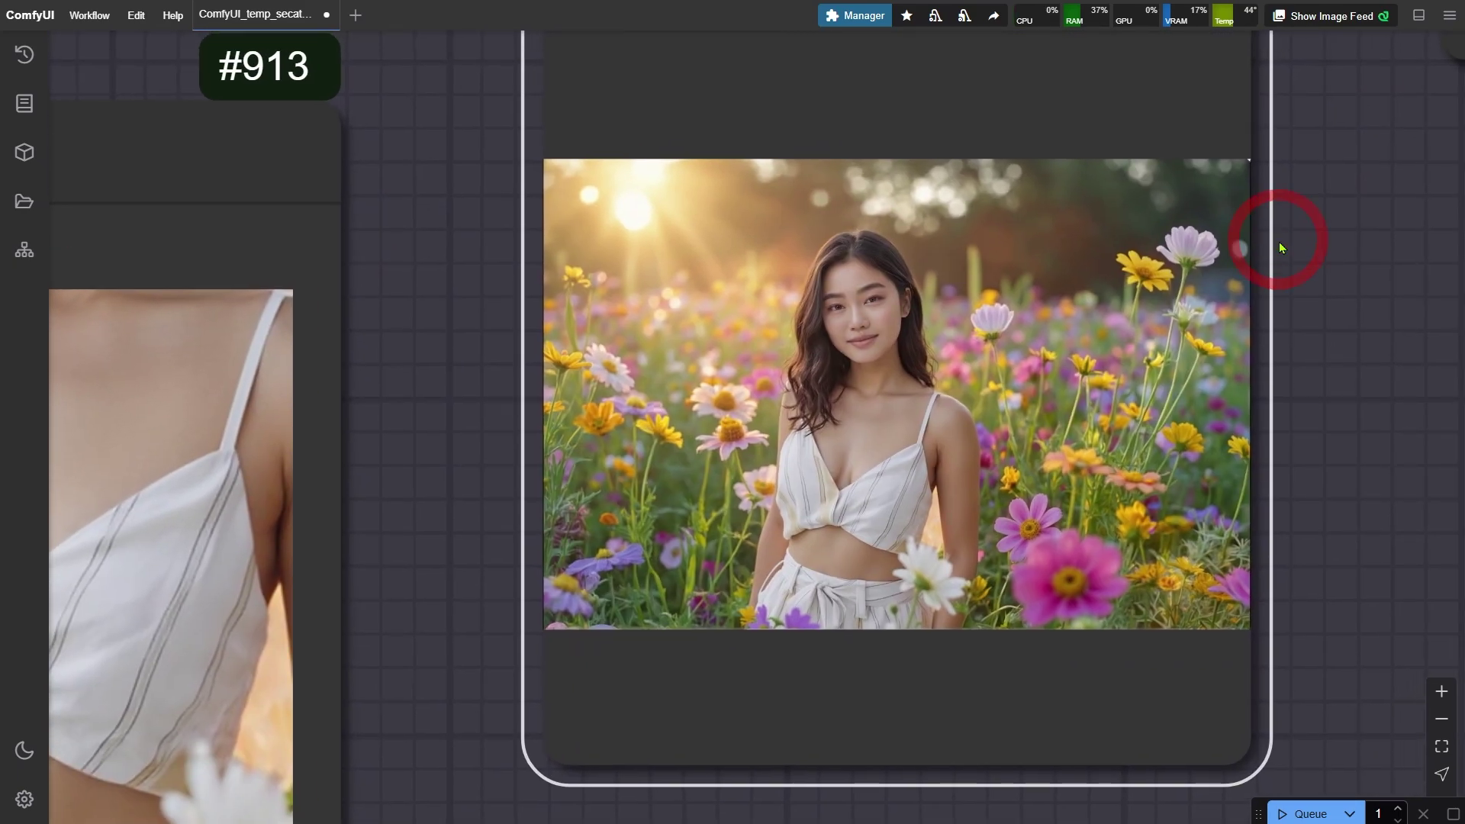
{"action": "scroll", "coordinate": [1083, 305], "scroll_direction": "down", "scroll_amount": 7}
{"action": "scroll", "coordinate": [1105, 621], "scroll_direction": "down", "scroll_amount": 2}
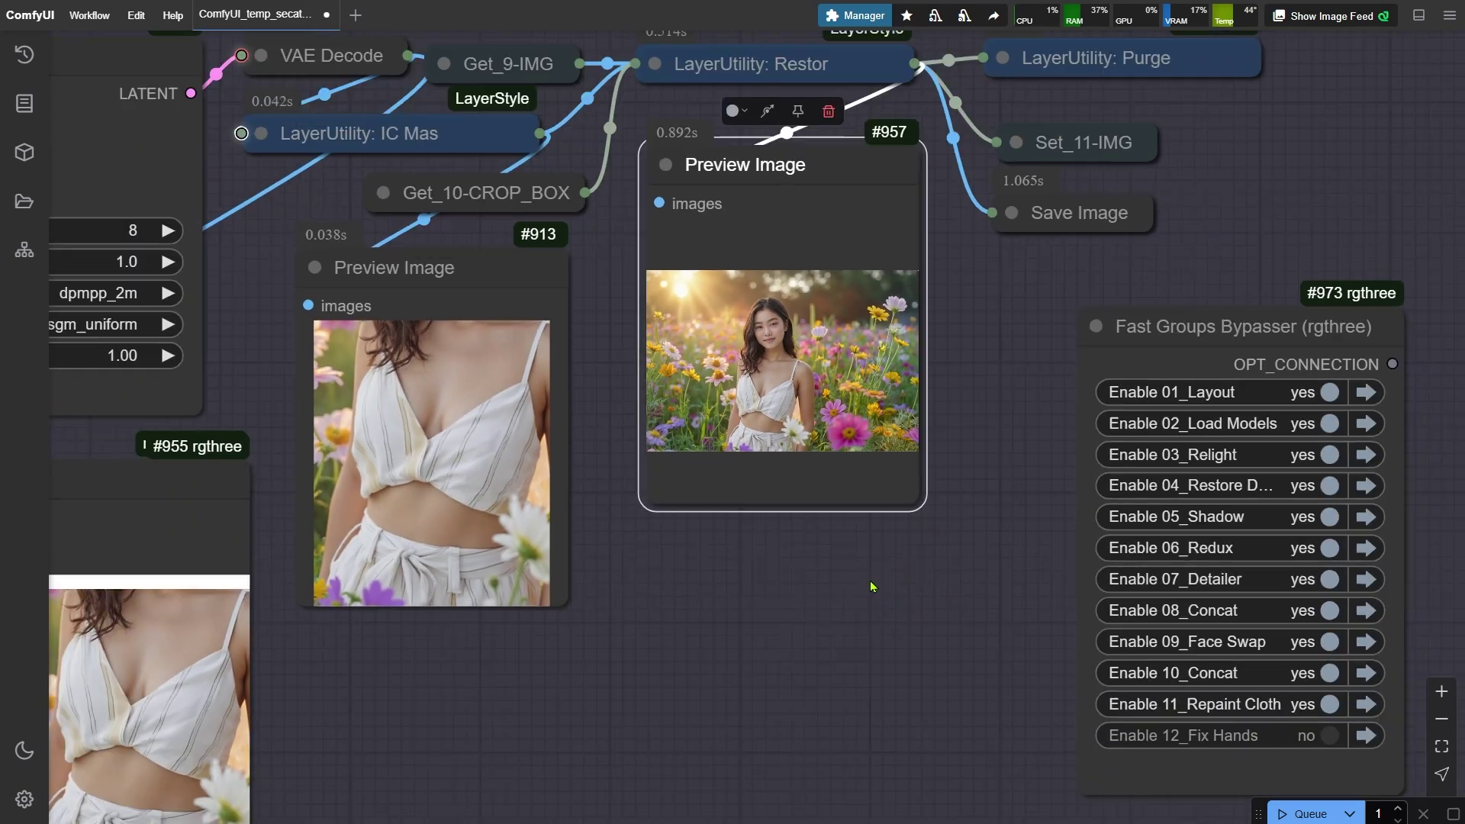
{"action": "scroll", "coordinate": [839, 603], "scroll_direction": "down", "scroll_amount": 2}
Add an Image Comparer (rgthree) and feed the LayerUtility: Restore output into image_a.
{"action": "double_click", "coordinate": [759, 621]}
{"action": "type", "text": "image "}
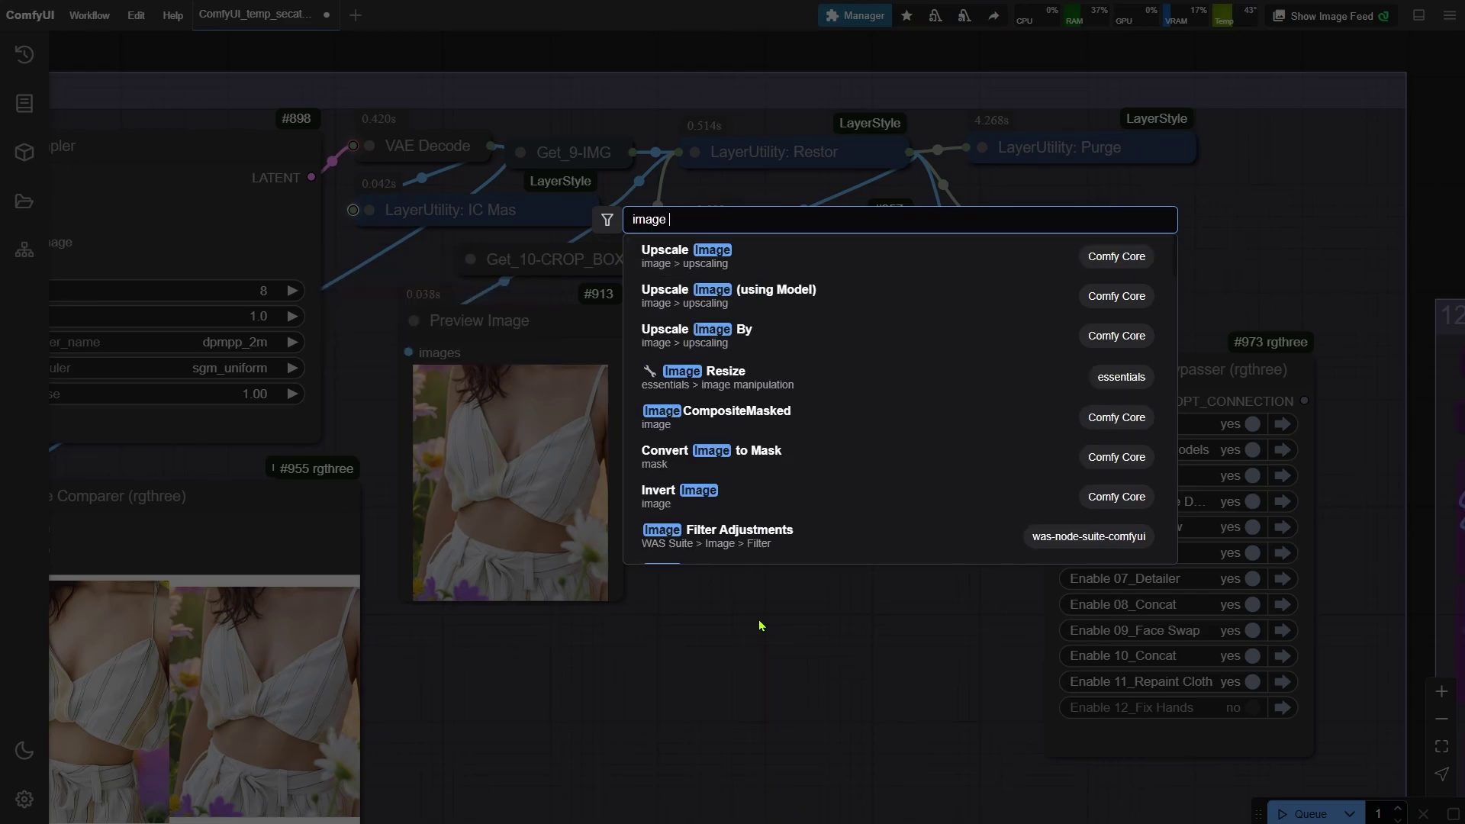
{"action": "type", "text": "compa"}
{"action": "key", "text": "Return"}
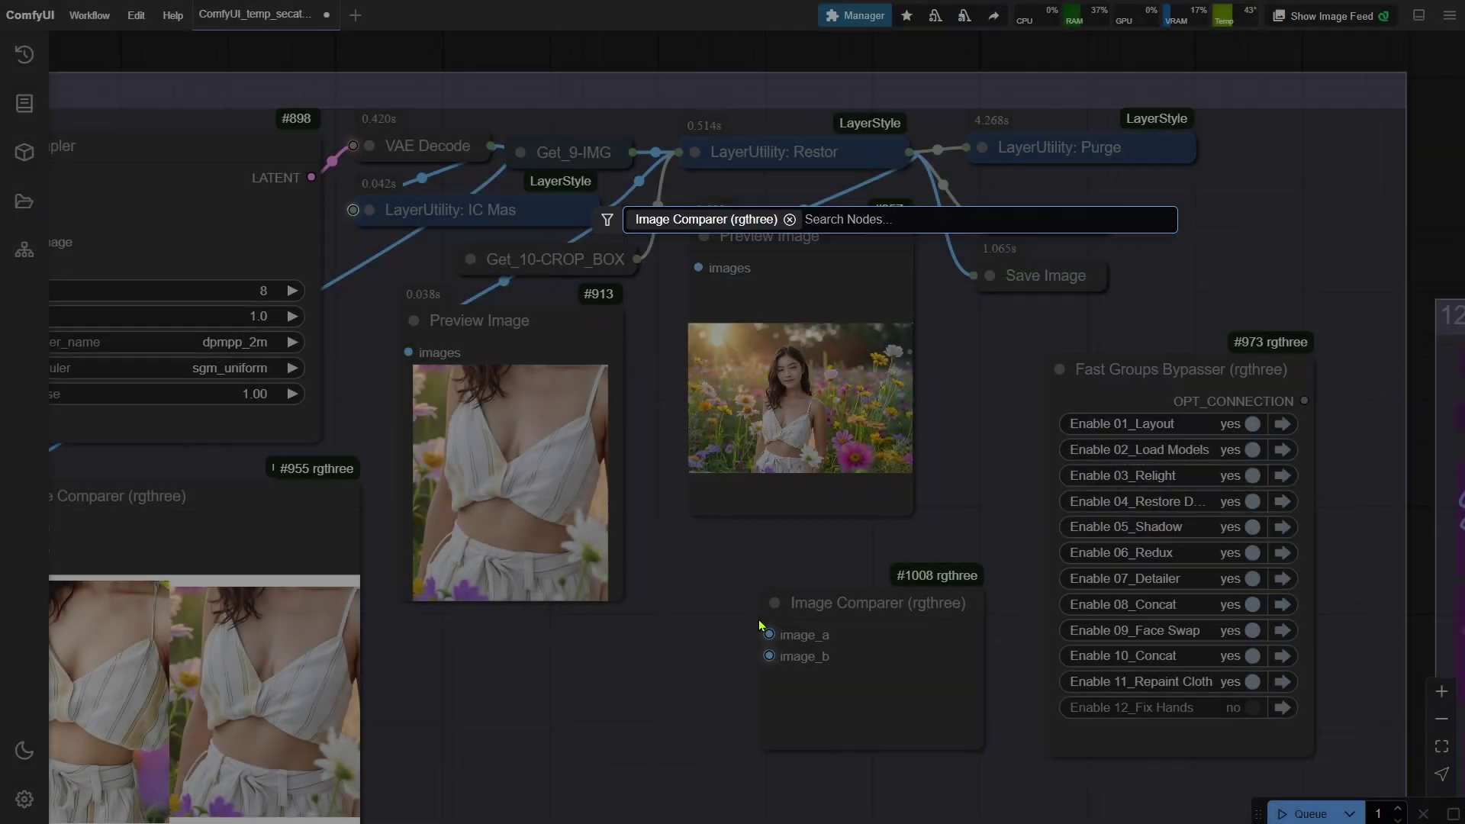
{"action": "left_click_drag", "start_coordinate": [769, 634], "coordinate": [909, 153]}
{"action": "left_click_drag", "start_coordinate": [854, 633], "coordinate": [778, 605]}
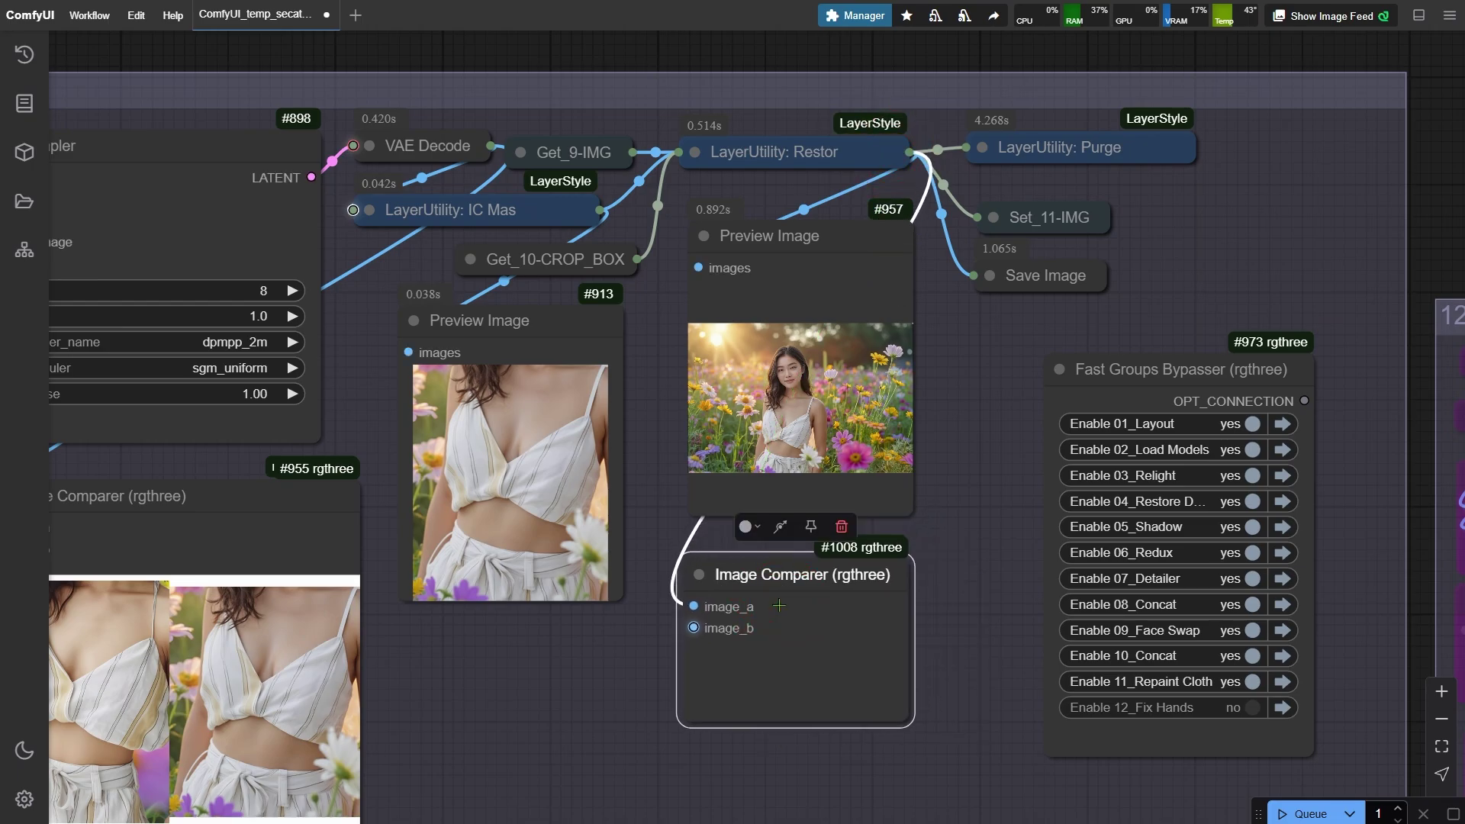
Enlarge the new comparer to show the restored flower-field portrait.
{"action": "scroll", "coordinate": [791, 245], "scroll_direction": "down", "scroll_amount": 5}
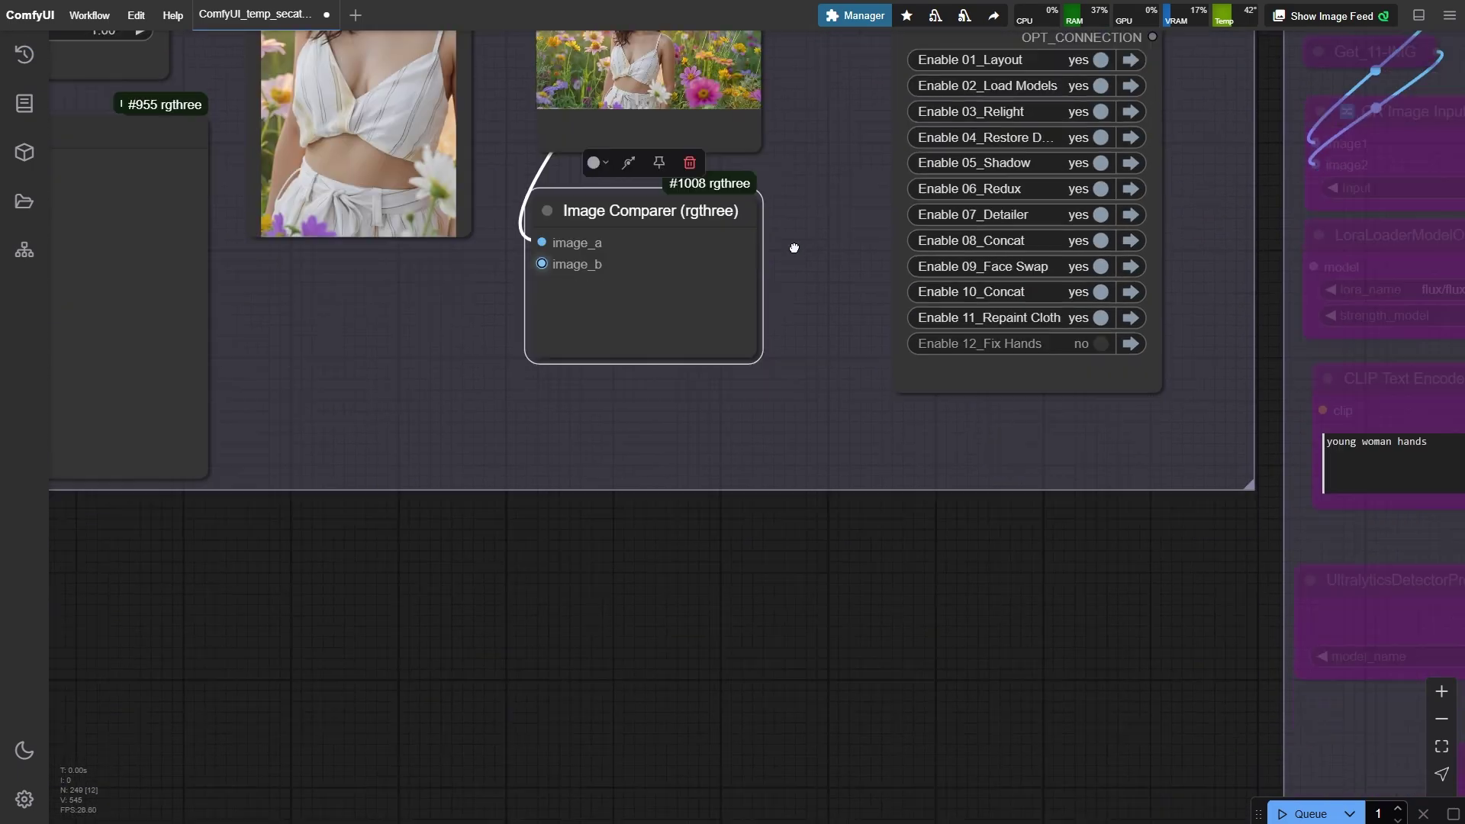
{"action": "left_click_drag", "start_coordinate": [728, 322], "coordinate": [1063, 684]}
{"action": "left_click", "coordinate": [457, 451]}
{"action": "scroll", "coordinate": [458, 465], "scroll_direction": "up", "scroll_amount": 5}
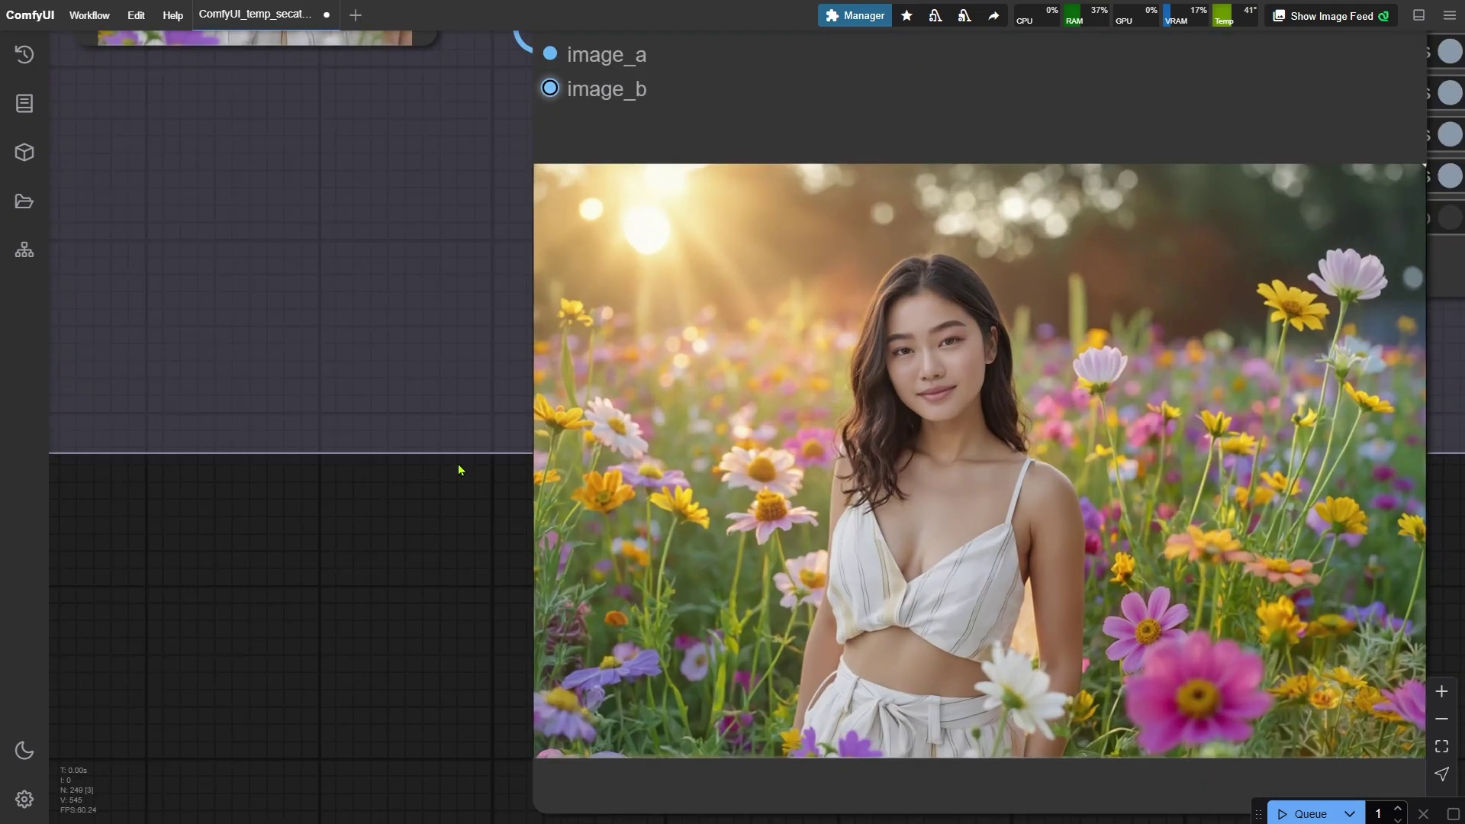
{"action": "scroll", "coordinate": [1282, 404], "scroll_direction": "up", "scroll_amount": 1}
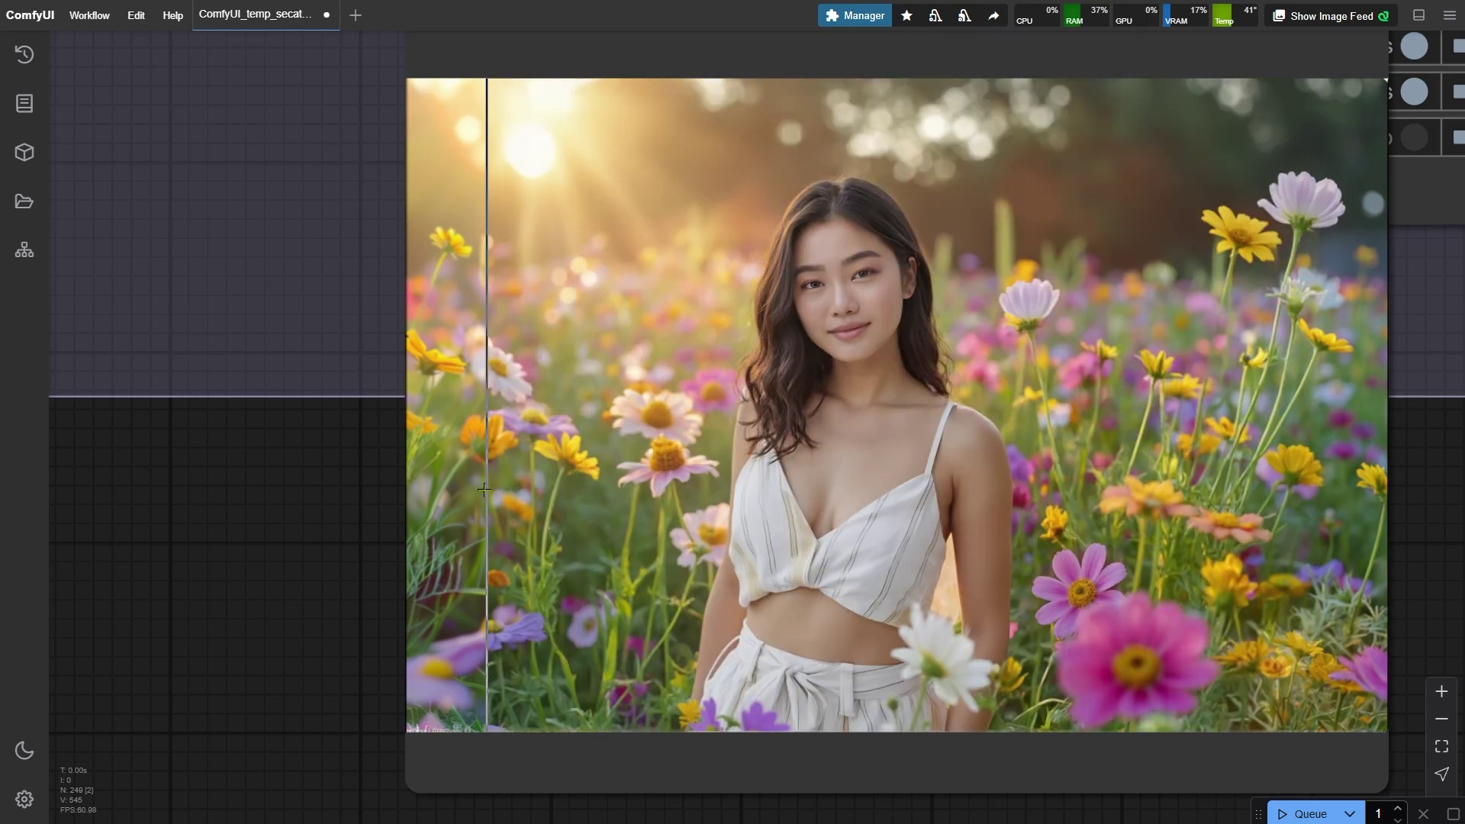
{"action": "scroll", "coordinate": [436, 714], "scroll_direction": "down", "scroll_amount": 3}
{"action": "scroll", "coordinate": [436, 715], "scroll_direction": "down", "scroll_amount": 5}
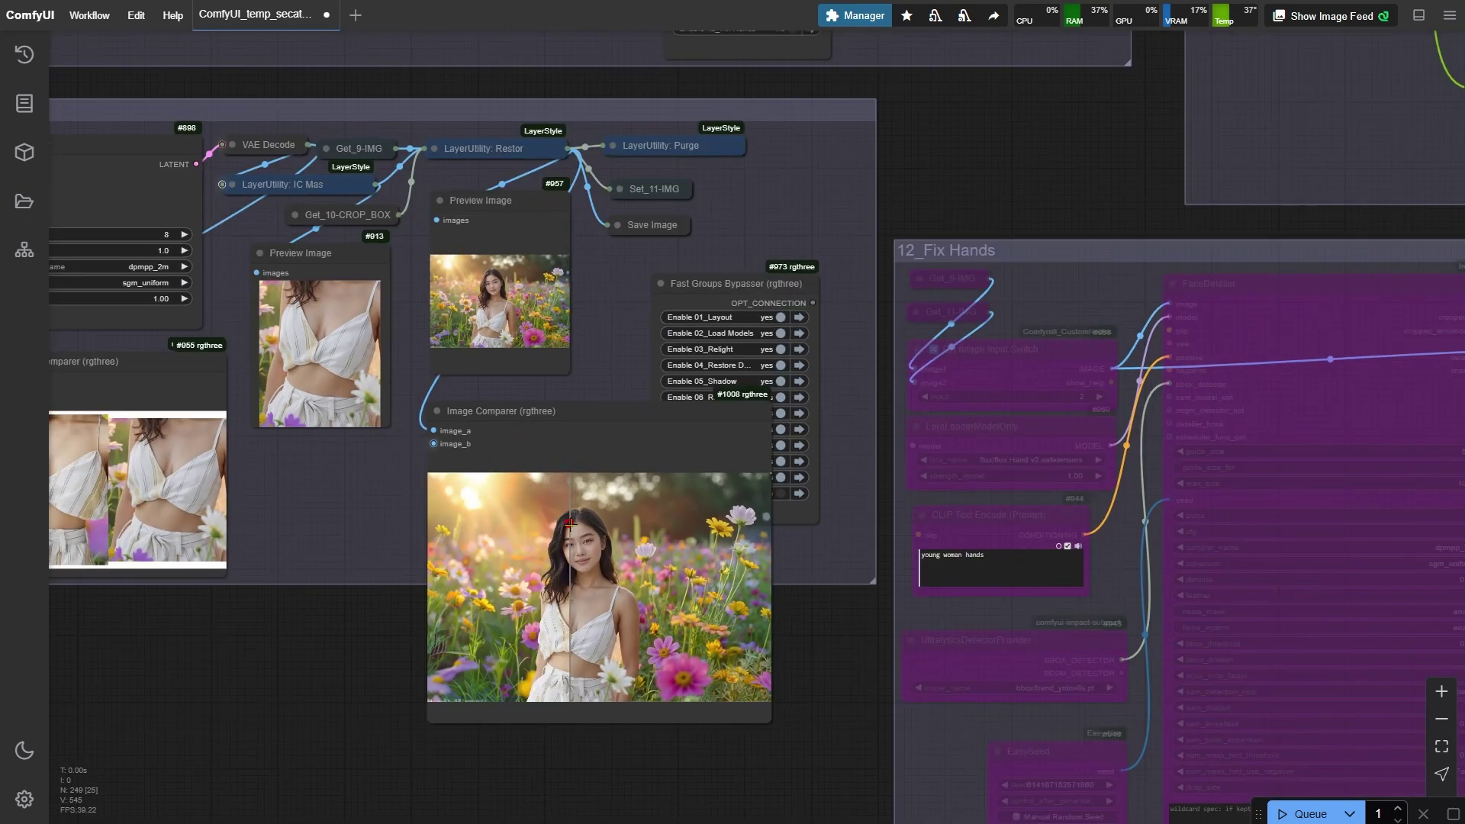
Delete the temporary Image Comparer, then enable 12_Fix Hands and jump to that group.
{"action": "left_click", "coordinate": [570, 525]}
{"action": "key", "text": "Delete"}
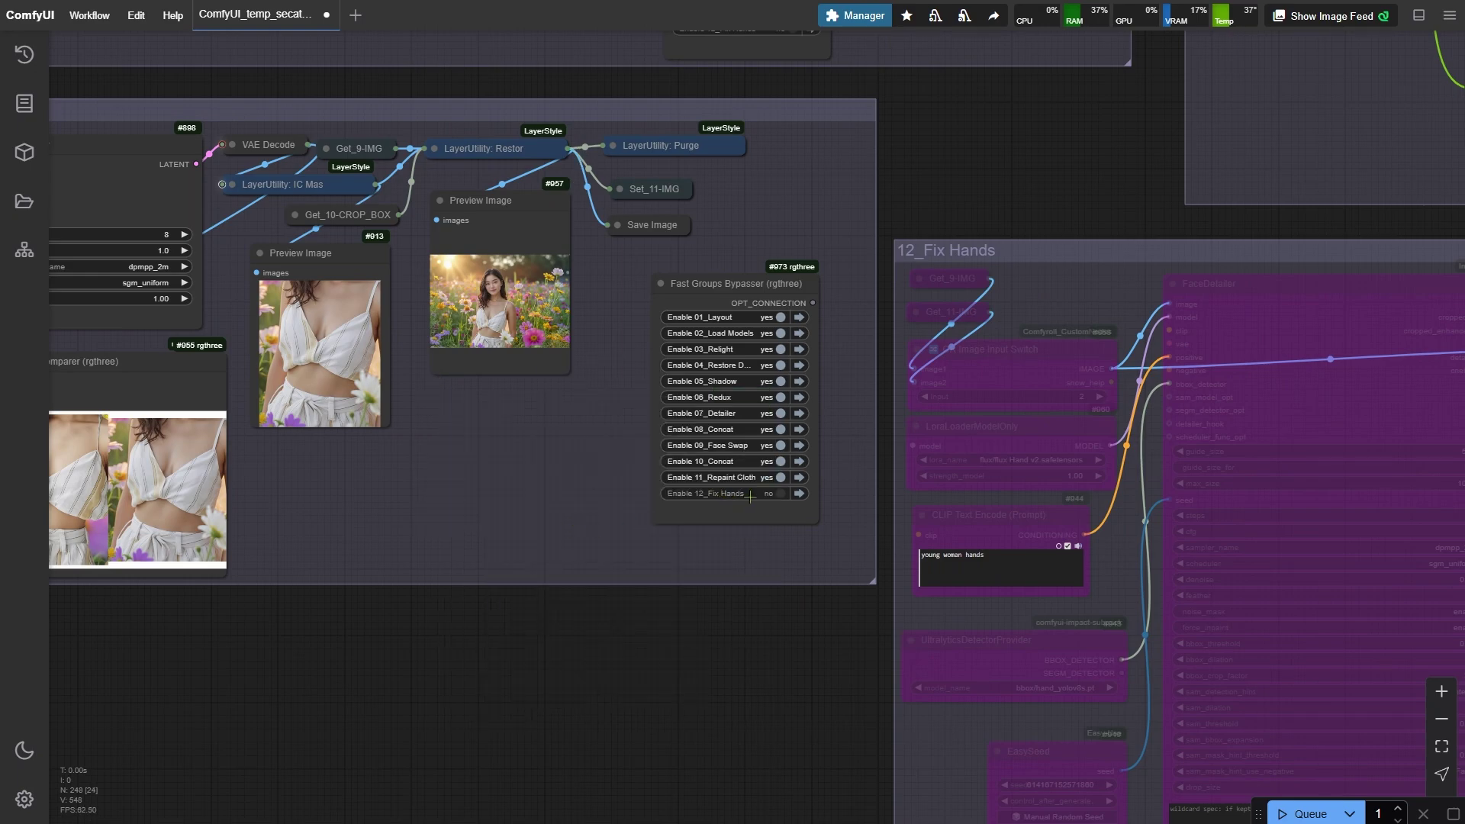
{"action": "left_click", "coordinate": [788, 493]}
{"action": "left_click", "coordinate": [798, 494]}
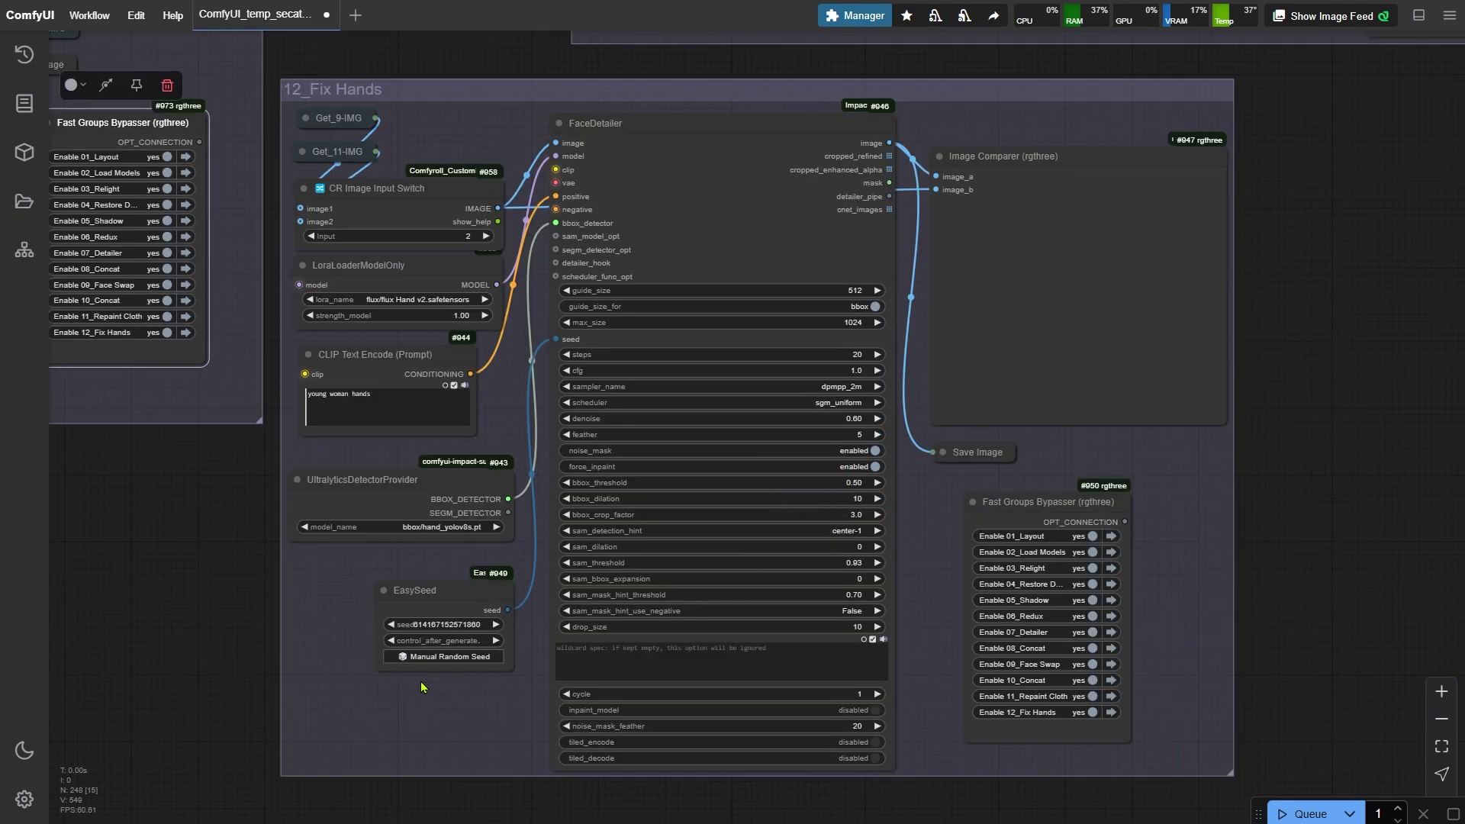